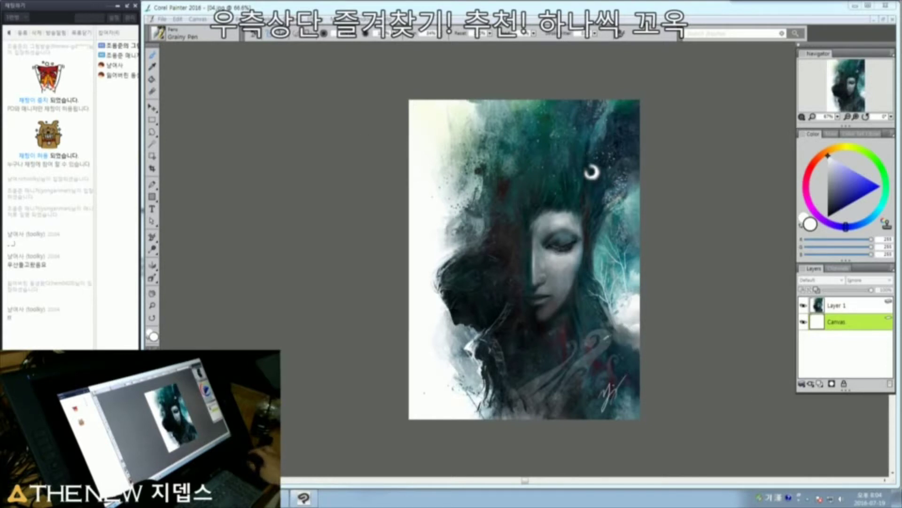
# Step: Examine the portrait painting at 100% zoom and toggle Layer 1's visibility to compare it with the Canvas layer
pyautogui.moveTo(572, 250)
pyautogui.mouseDown()
pyautogui.moveTo(524, 259)
pyautogui.moveTo(501, 254)
pyautogui.mouseUp()
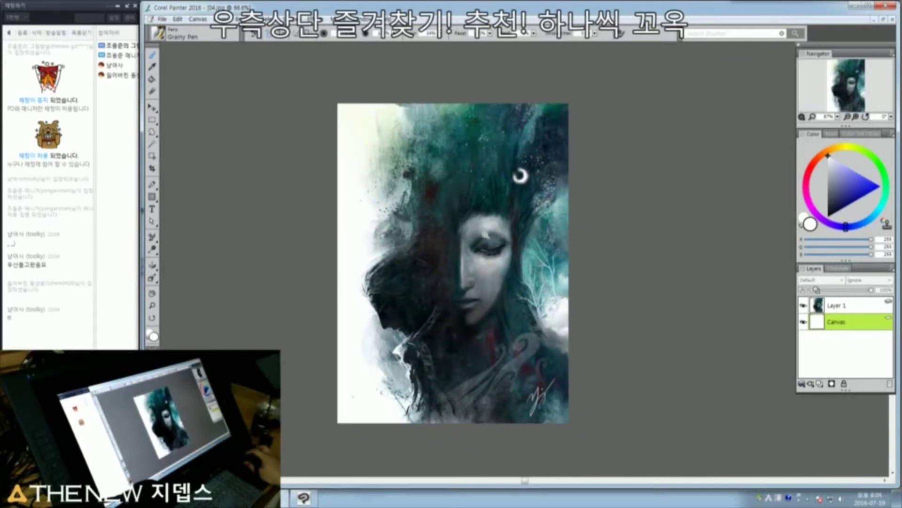
pyautogui.scroll(2, 486, 235)
pyautogui.moveTo(486, 234); pyautogui.dragTo(604, 242)
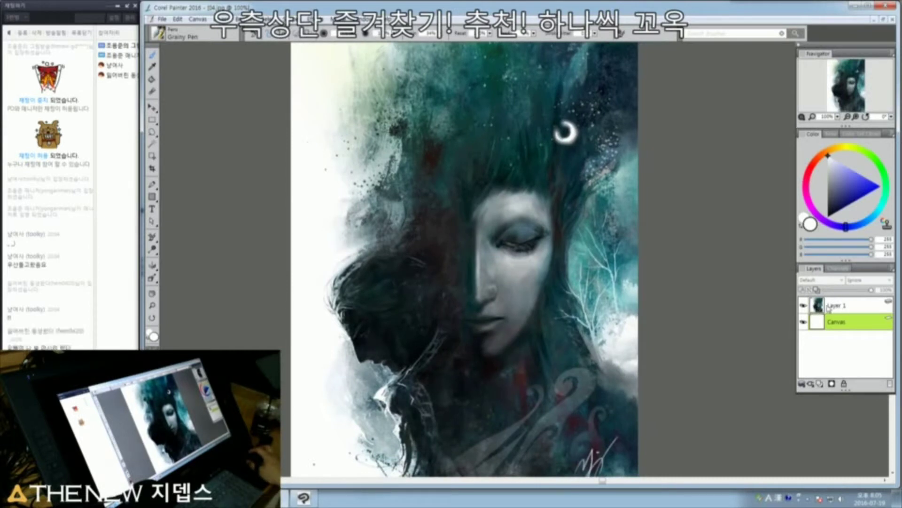
pyautogui.moveTo(464, 259)
pyautogui.mouseDown()
pyautogui.moveTo(504, 252)
pyautogui.moveTo(479, 248)
pyautogui.moveTo(480, 259)
pyautogui.moveTo(475, 247)
pyautogui.mouseUp()
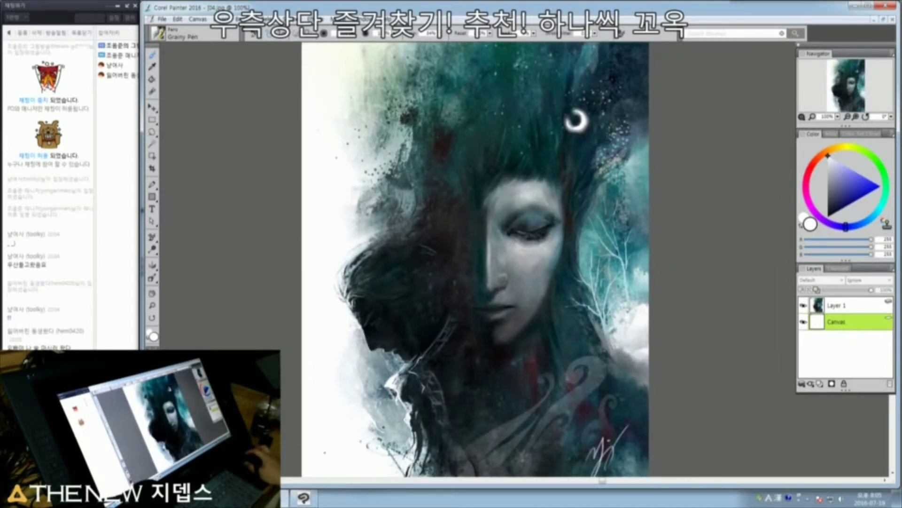
pyautogui.click(804, 306)
pyautogui.click(804, 307)
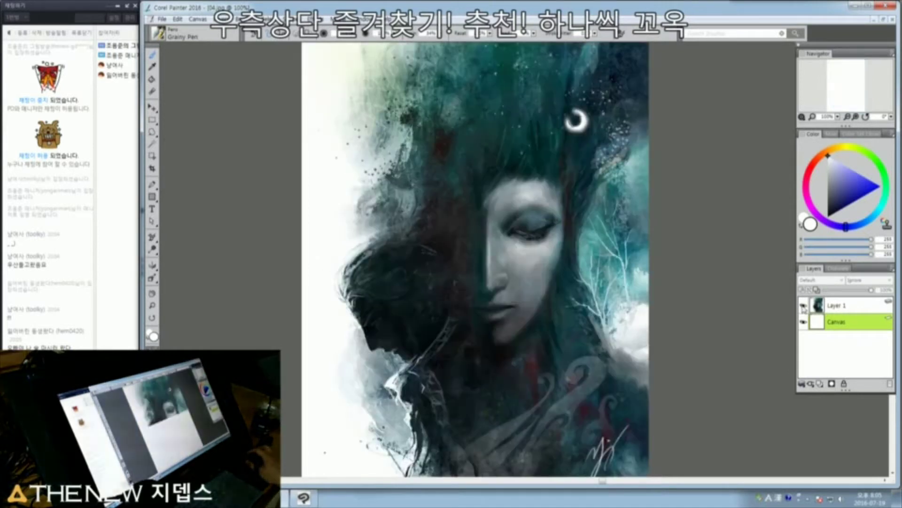
pyautogui.click(858, 306)
pyautogui.click(846, 328)
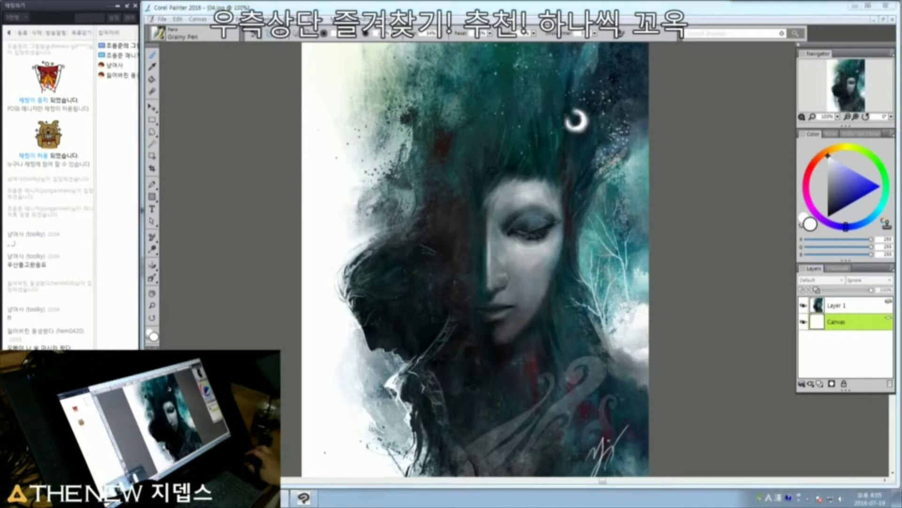
# Step: Switch to the web browser to view the painting in the Naver blog post, and move that window out of the way
pyautogui.hotkey('alt', 'Tab')
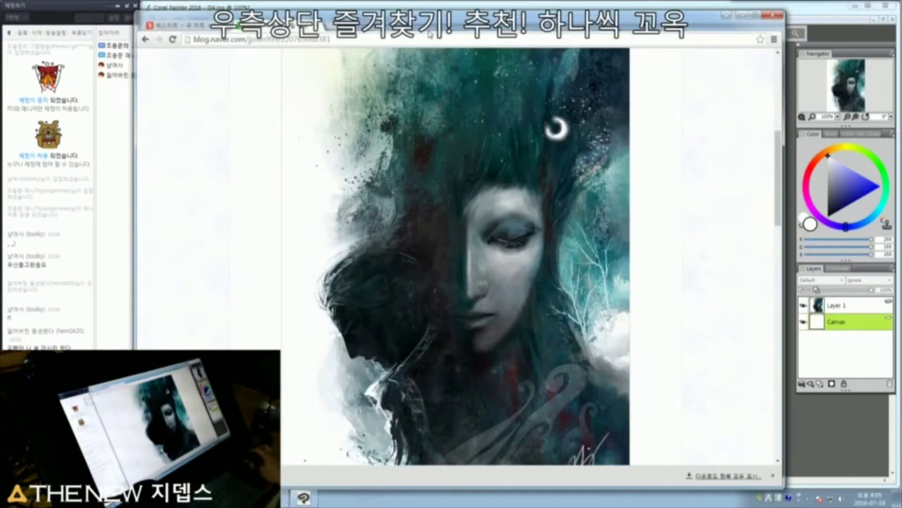
pyautogui.moveTo(436, 28)
pyautogui.mouseDown()
pyautogui.moveTo(830, 0)
pyautogui.moveTo(506, 0)
pyautogui.mouseUp()
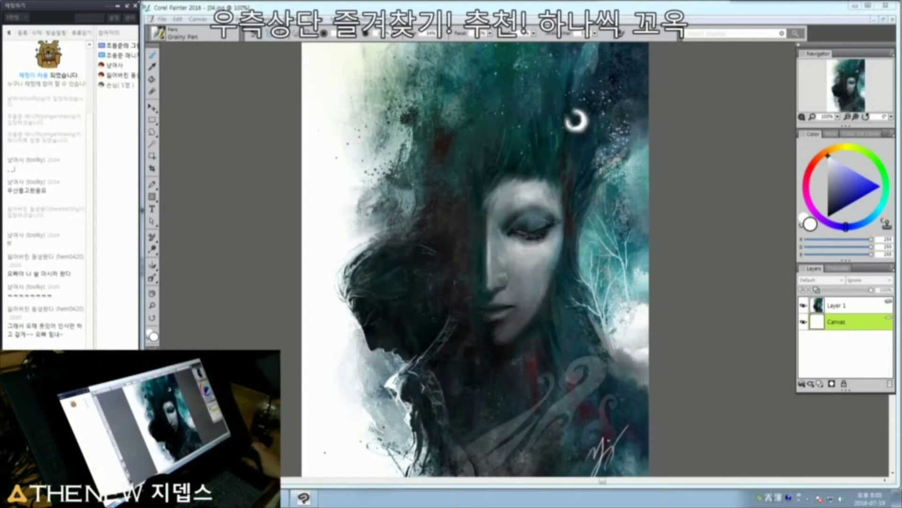
# Step: Choose the New Simple Water brush from the Digital Watercolor category and place it in a new custom palette beside the painting
pyautogui.click(159, 33)
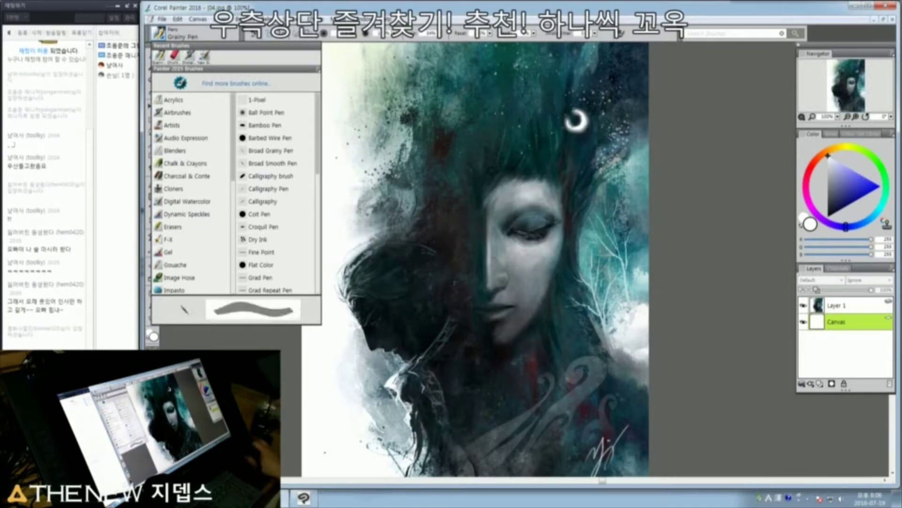
pyautogui.press('Escape')
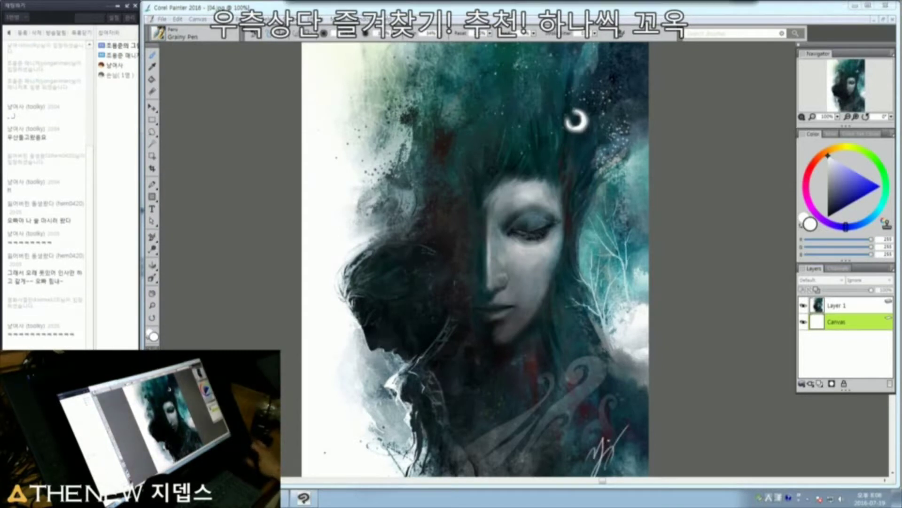
pyautogui.click(159, 33)
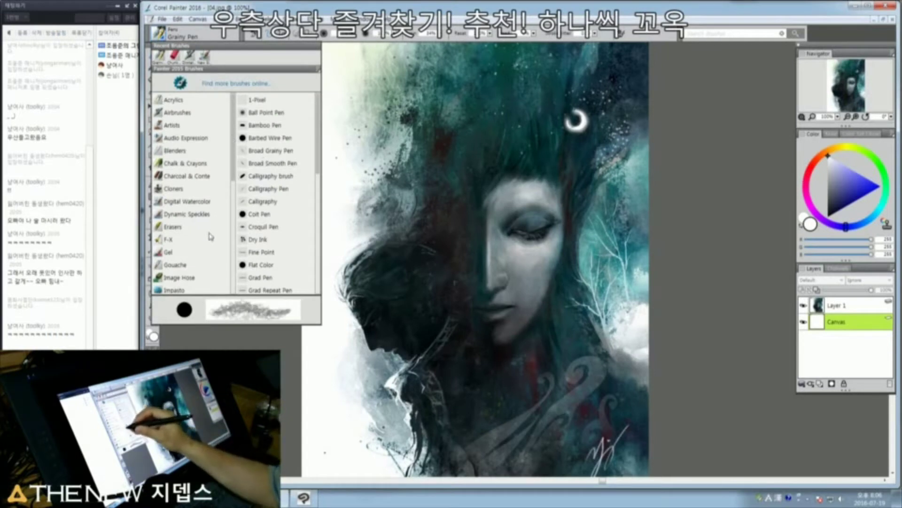
pyautogui.click(208, 202)
pyautogui.click(274, 253)
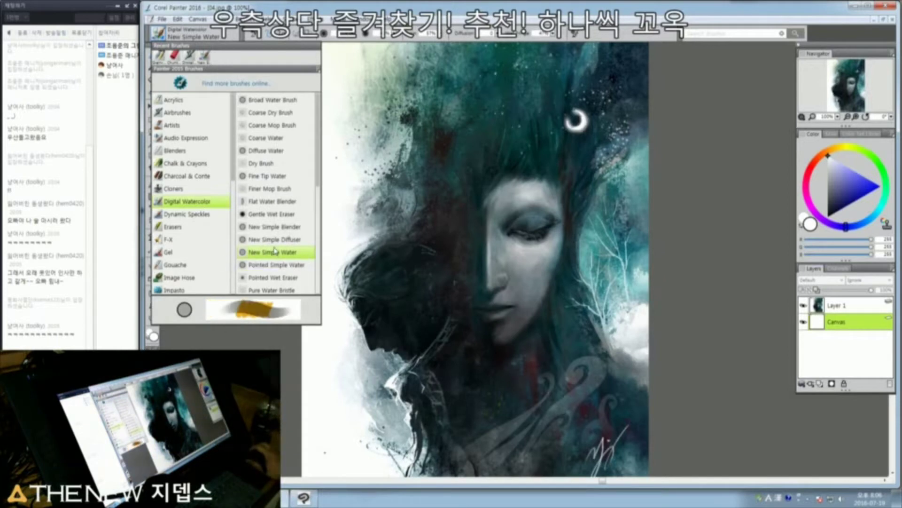
pyautogui.moveTo(404, 256)
pyautogui.mouseDown()
pyautogui.moveTo(509, 221)
pyautogui.moveTo(568, 185)
pyautogui.moveTo(685, 82)
pyautogui.moveTo(686, 55)
pyautogui.mouseUp()
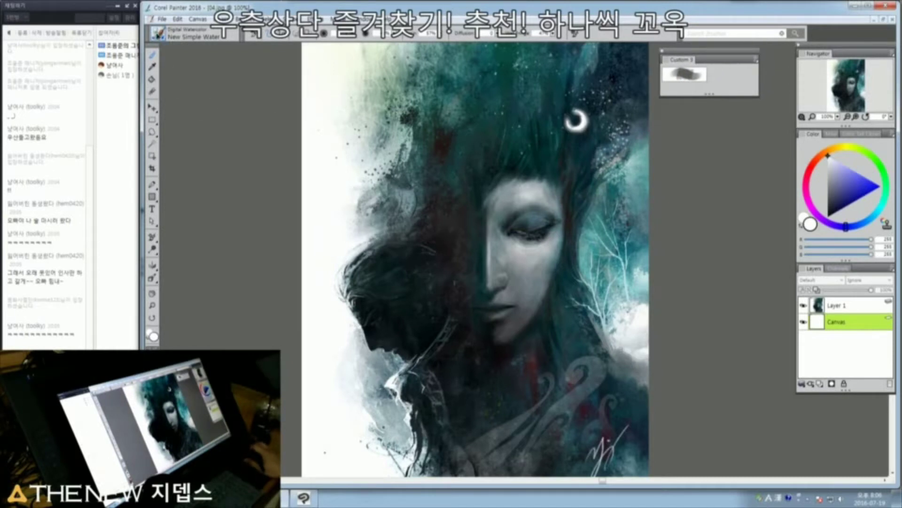
# Step: Look through the brush variants in the Chalk & Crayons and Charcoal & Conte categories
pyautogui.click(159, 33)
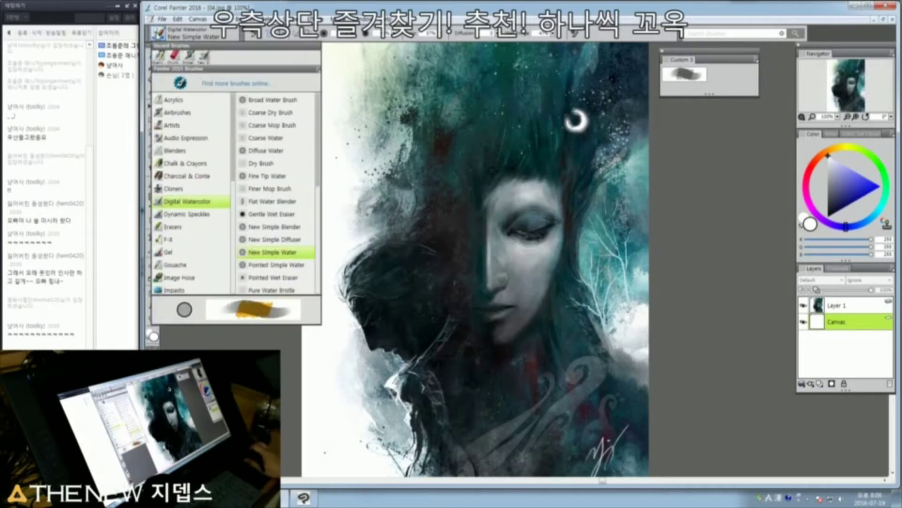
pyautogui.click(187, 164)
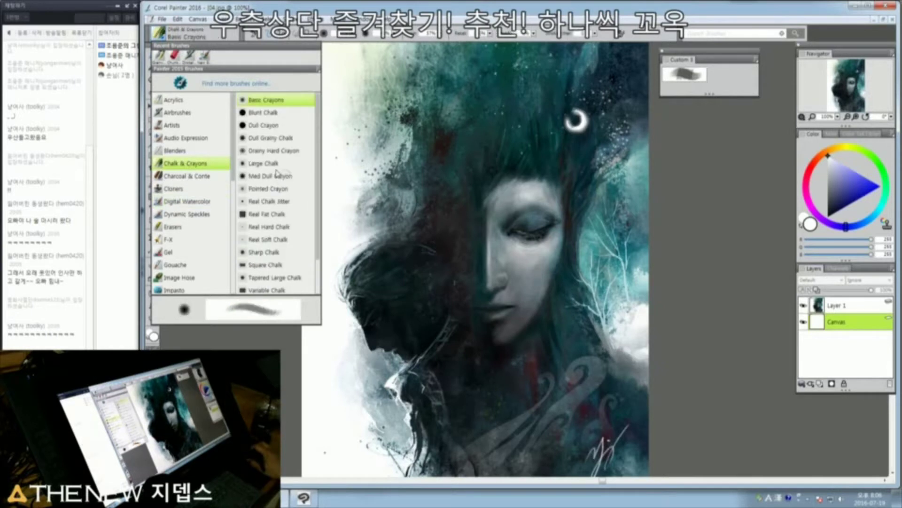
pyautogui.scroll(-1, 279, 174)
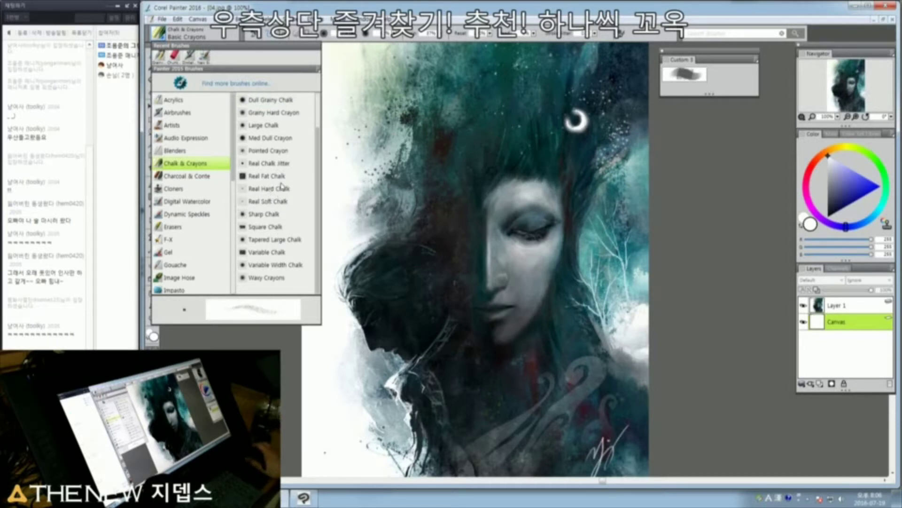
pyautogui.scroll(1, 278, 211)
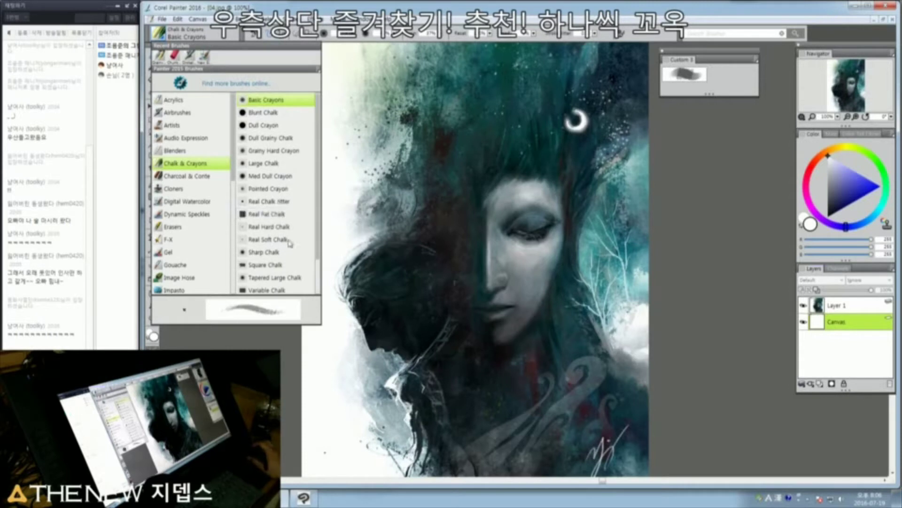
pyautogui.scroll(-1, 281, 227)
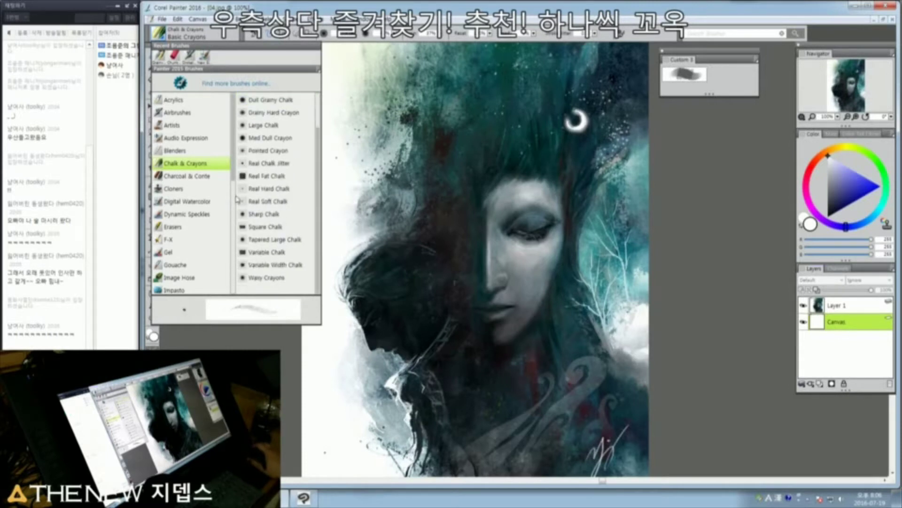
pyautogui.click(199, 177)
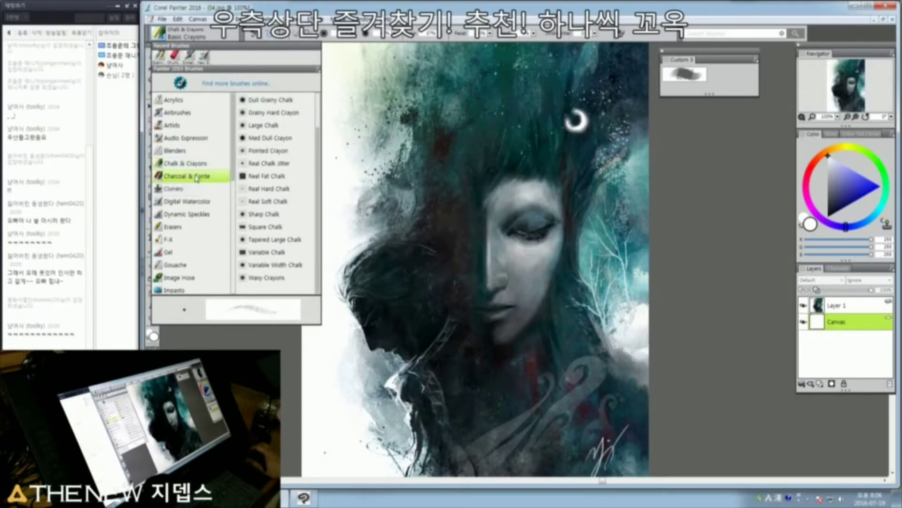
pyautogui.click(266, 105)
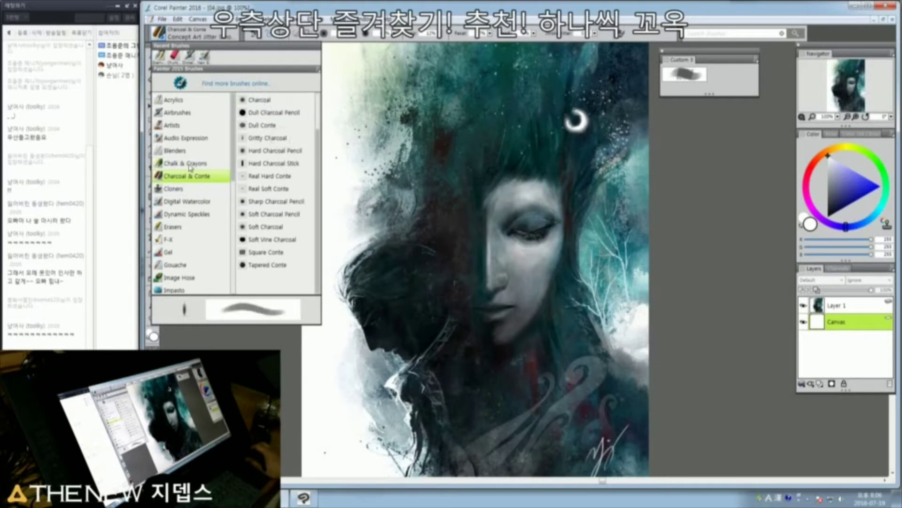
pyautogui.click(194, 166)
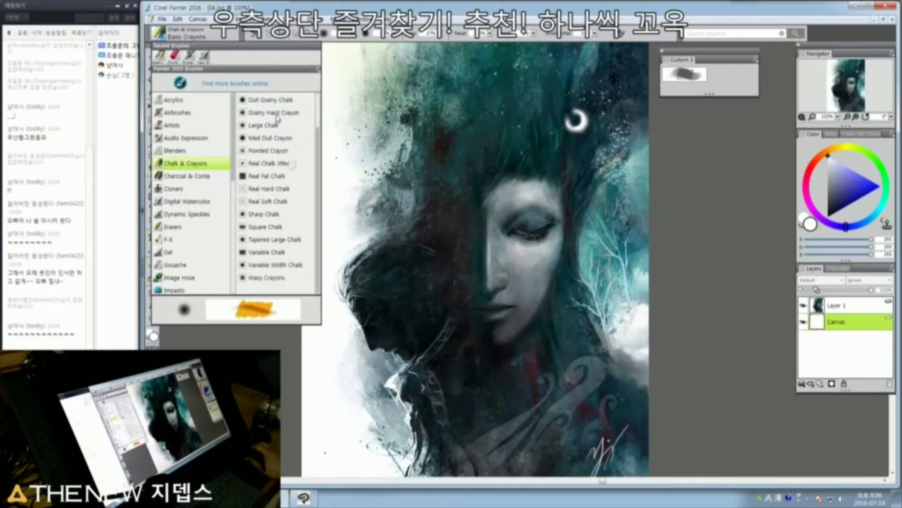
pyautogui.click(275, 126)
pyautogui.scroll(1, 275, 126)
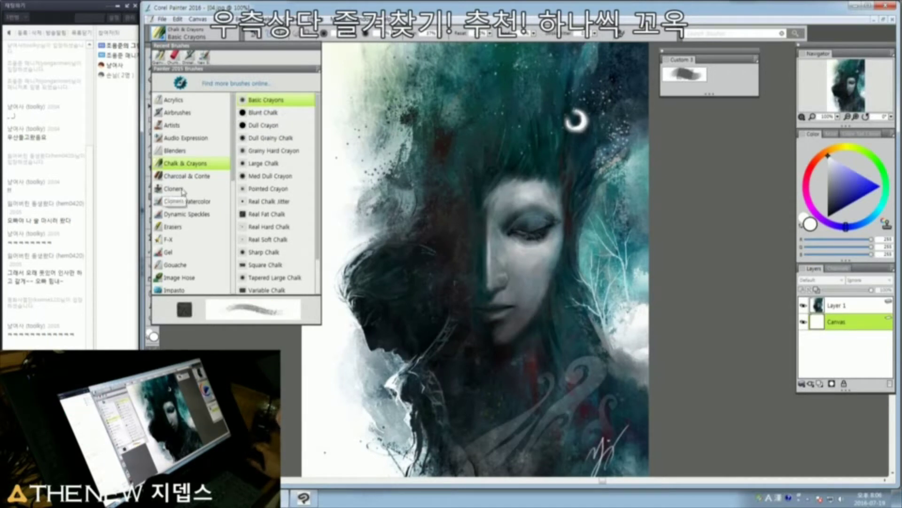
# Step: Add the Chunky Oil Pastel brush from the Pastels category to the custom palette
pyautogui.scroll(-1, 182, 190)
pyautogui.scroll(-1, 182, 190)
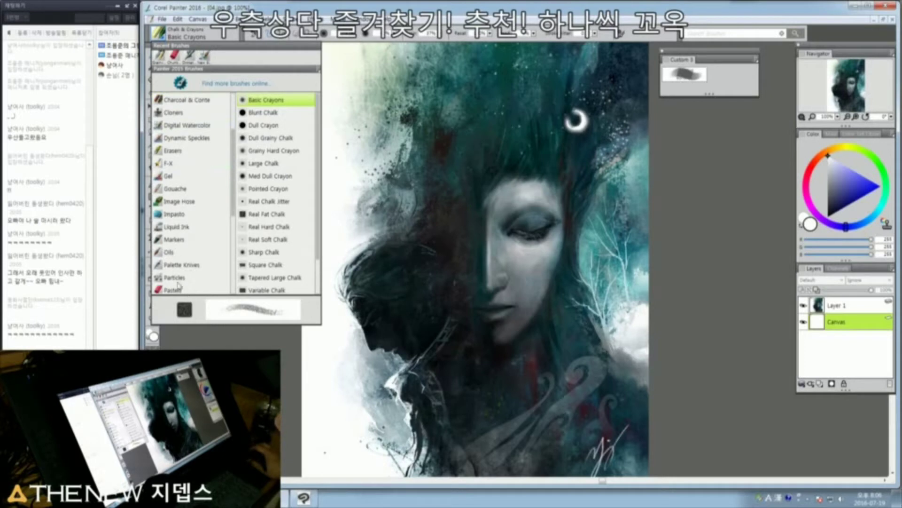
pyautogui.click(172, 290)
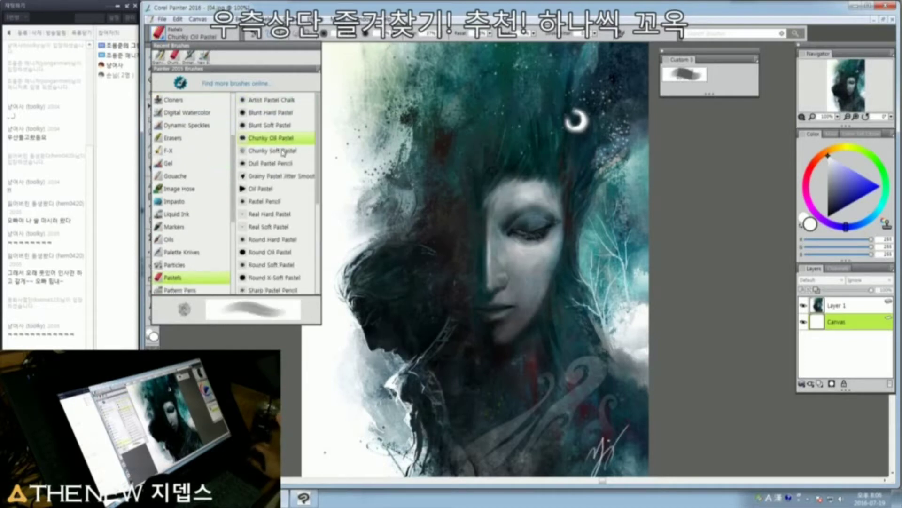
pyautogui.moveTo(285, 140)
pyautogui.mouseDown()
pyautogui.moveTo(382, 148)
pyautogui.moveTo(700, 71)
pyautogui.moveTo(711, 78)
pyautogui.mouseUp()
# Step: Add the Calligraphy brush from the Pens category to the custom palette and close the brush library
pyautogui.scroll(-2, 193, 254)
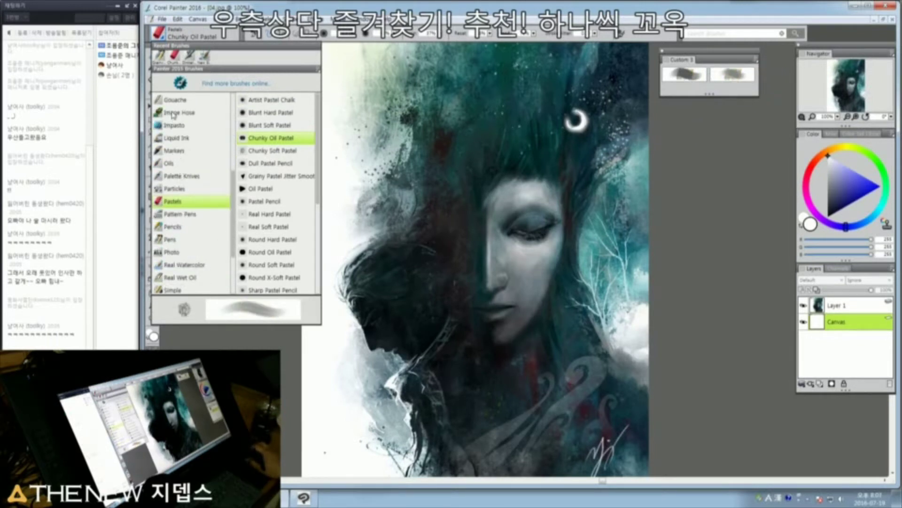
pyautogui.scroll(3, 183, 174)
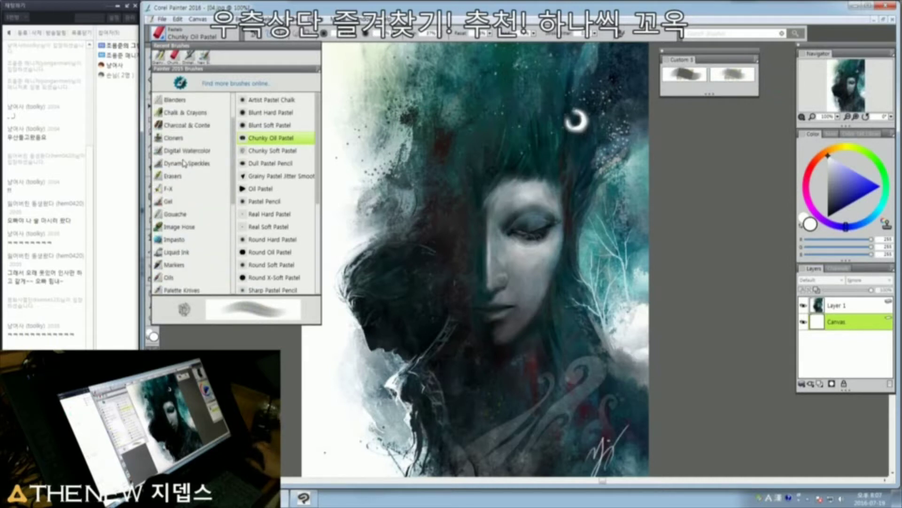
pyautogui.scroll(2, 183, 162)
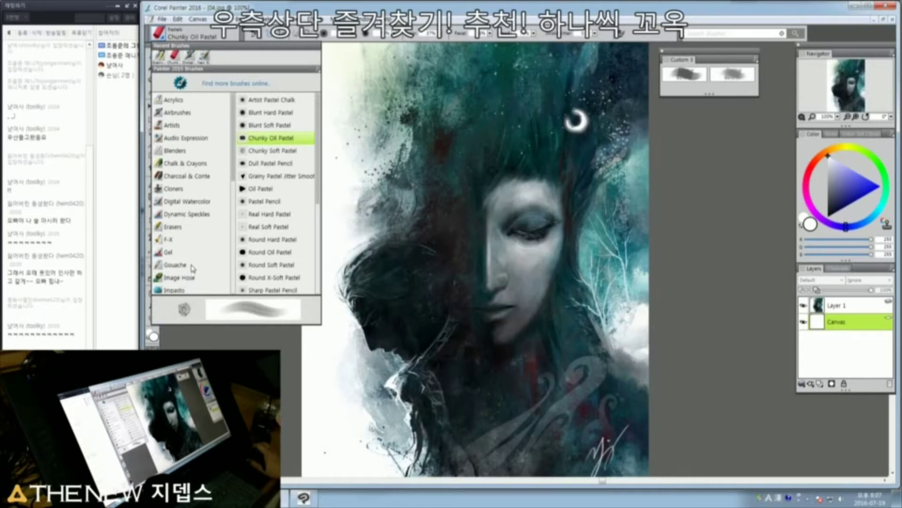
pyautogui.scroll(-3, 190, 264)
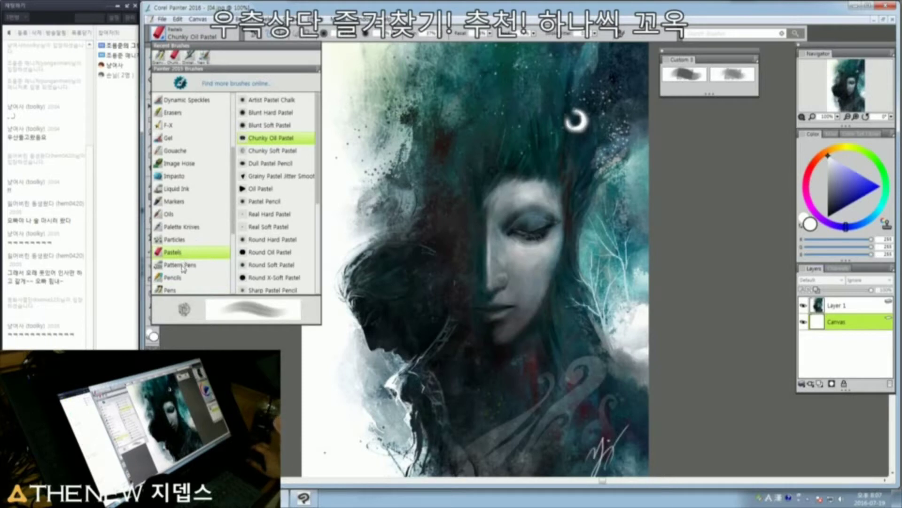
pyautogui.click(174, 289)
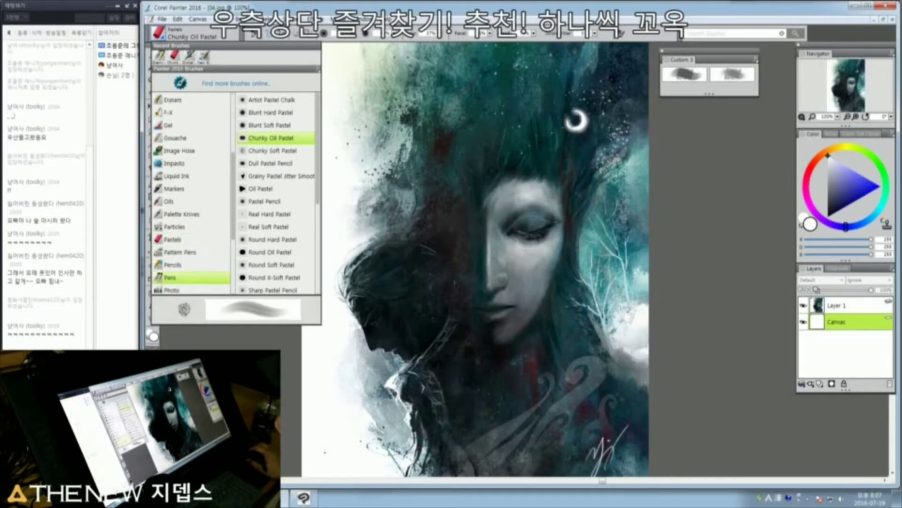
pyautogui.scroll(-1, 258, 206)
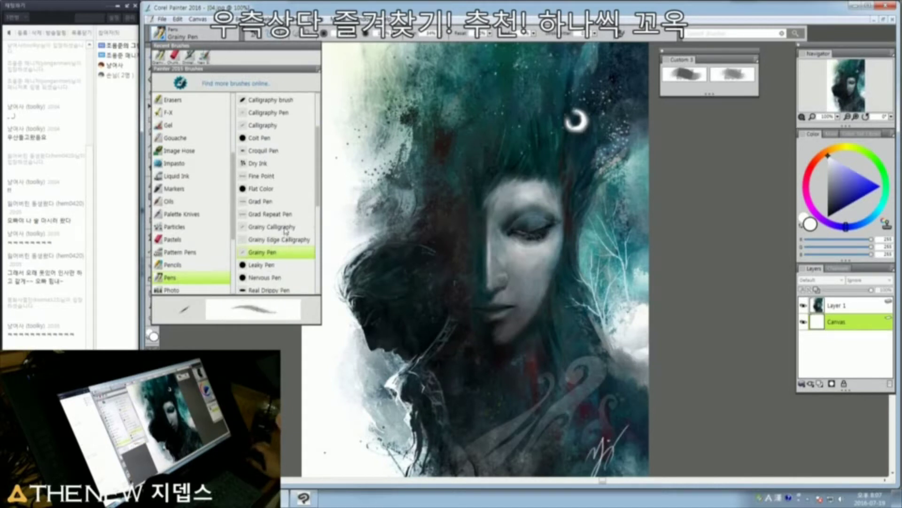
pyautogui.scroll(1, 272, 212)
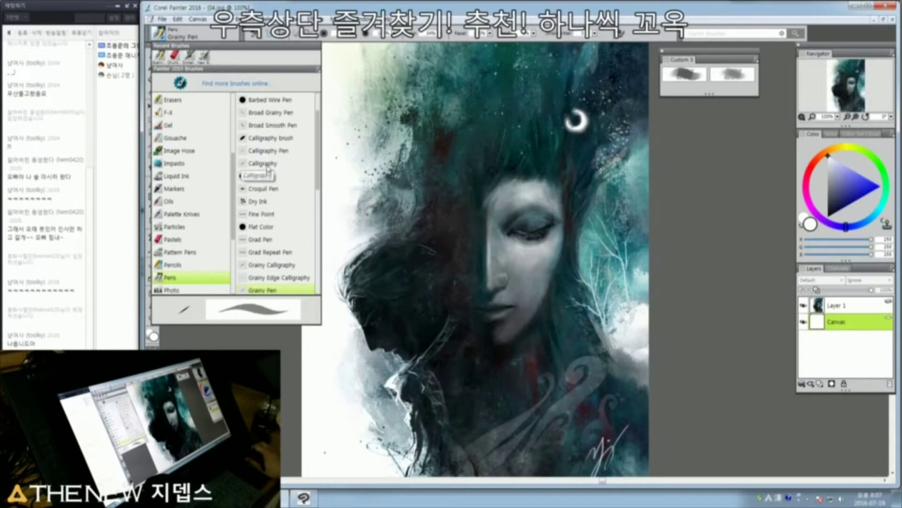
pyautogui.moveTo(267, 168)
pyautogui.mouseDown()
pyautogui.moveTo(698, 141)
pyautogui.moveTo(687, 73)
pyautogui.mouseUp()
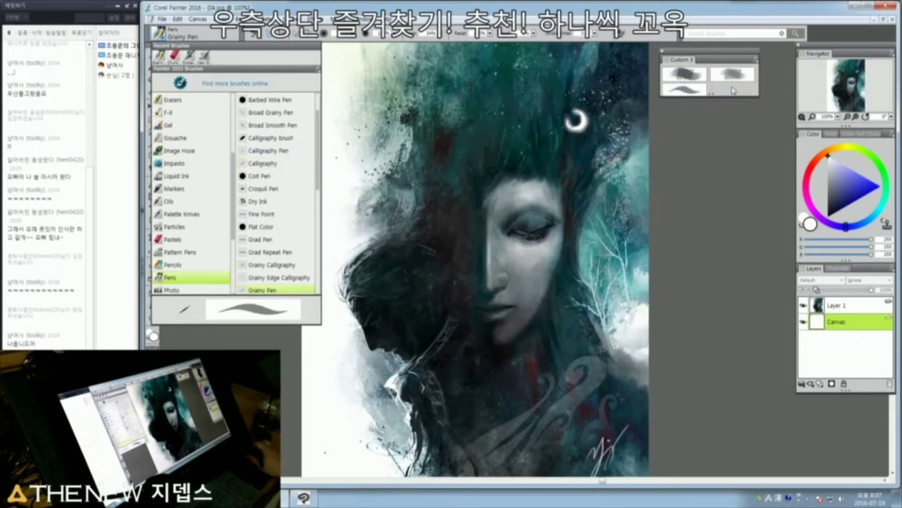
pyautogui.click(739, 94)
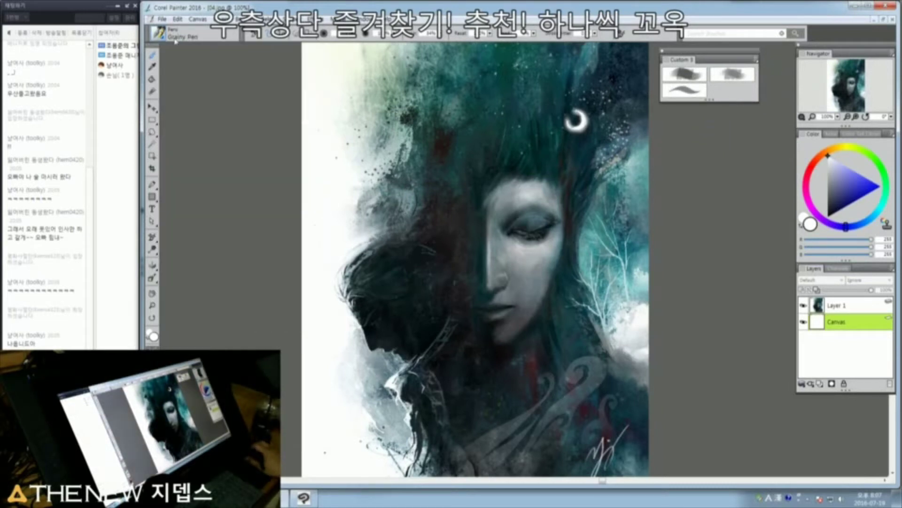
# Step: Add the Digital Airbrush from the Airbrushes category to the custom palette
pyautogui.click(161, 34)
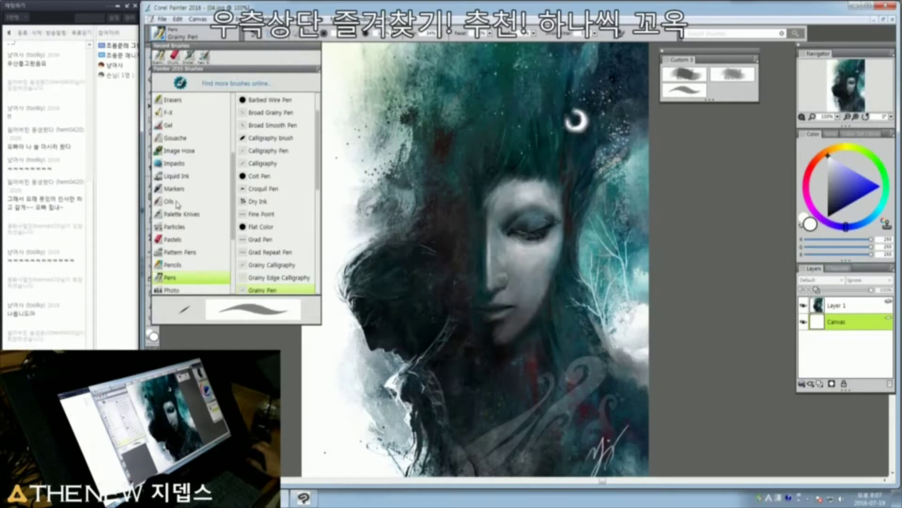
pyautogui.scroll(5, 192, 265)
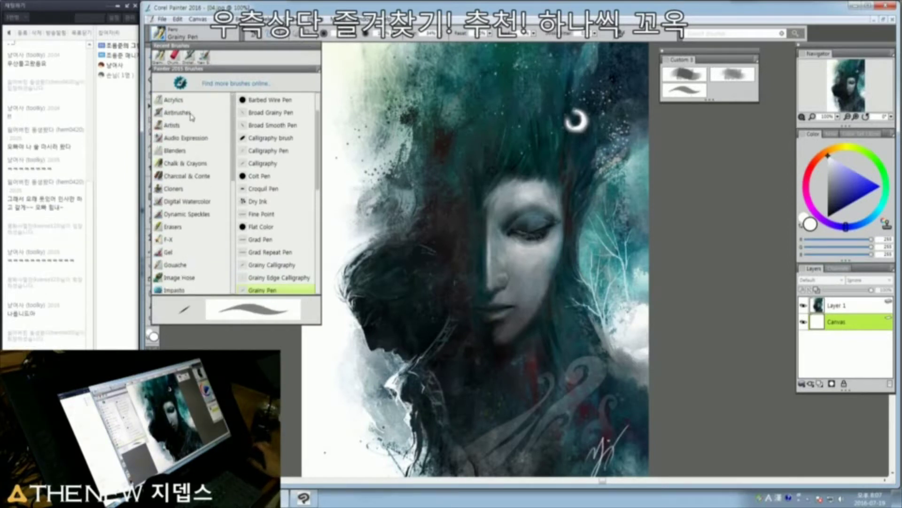
pyautogui.click(192, 115)
pyautogui.click(277, 115)
pyautogui.moveTo(277, 115)
pyautogui.mouseDown()
pyautogui.moveTo(748, 106)
pyautogui.moveTo(720, 90)
pyautogui.mouseUp()
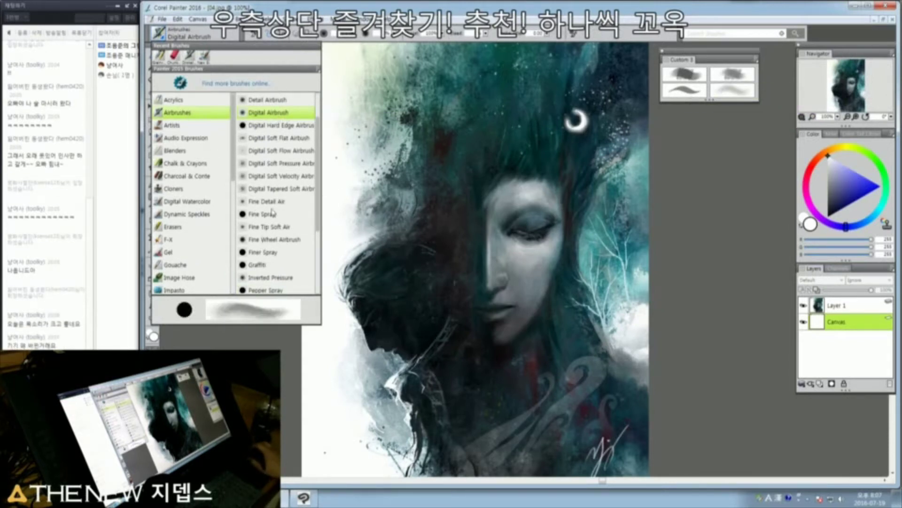
# Step: Add the Variable Splatter airbrush to the custom palette and place the palette beside the Navigator
pyautogui.scroll(-3, 270, 221)
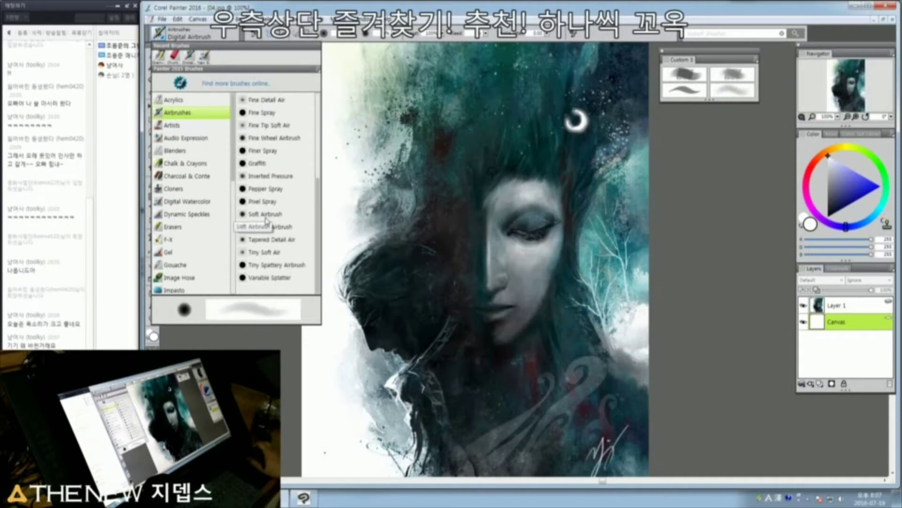
pyautogui.moveTo(275, 278)
pyautogui.mouseDown()
pyautogui.moveTo(681, 203)
pyautogui.moveTo(721, 124)
pyautogui.moveTo(706, 102)
pyautogui.mouseUp()
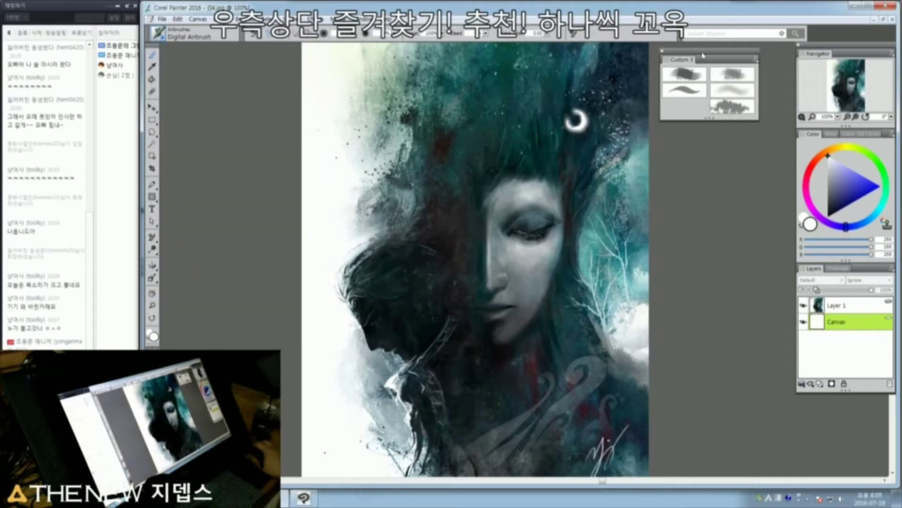
pyautogui.moveTo(702, 55); pyautogui.dragTo(729, 53)
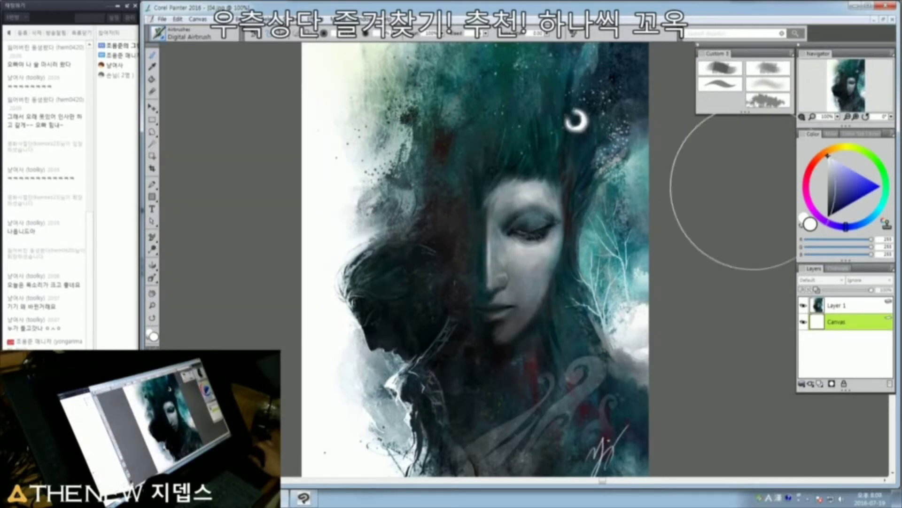
# Step: Open the Wacom tablet properties from the Hardware and Sound section of the Windows Control Panel
pyautogui.press('super')
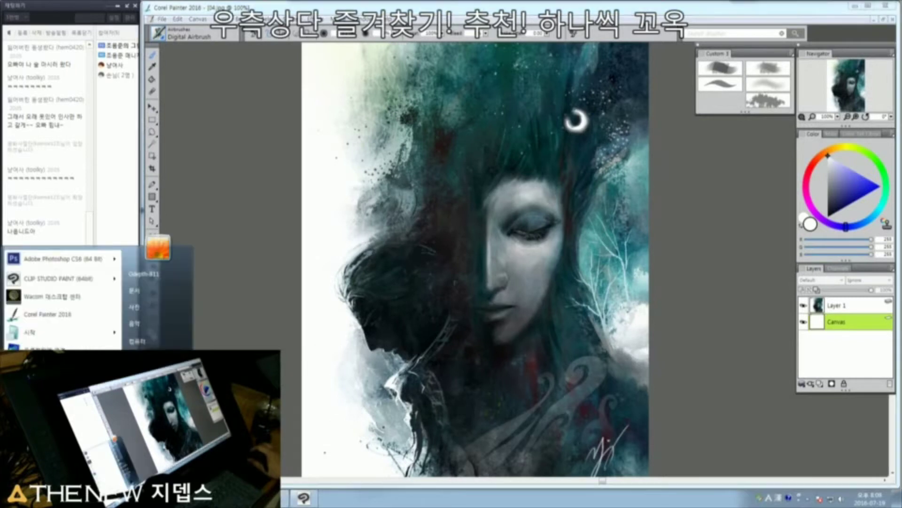
pyautogui.click(141, 359)
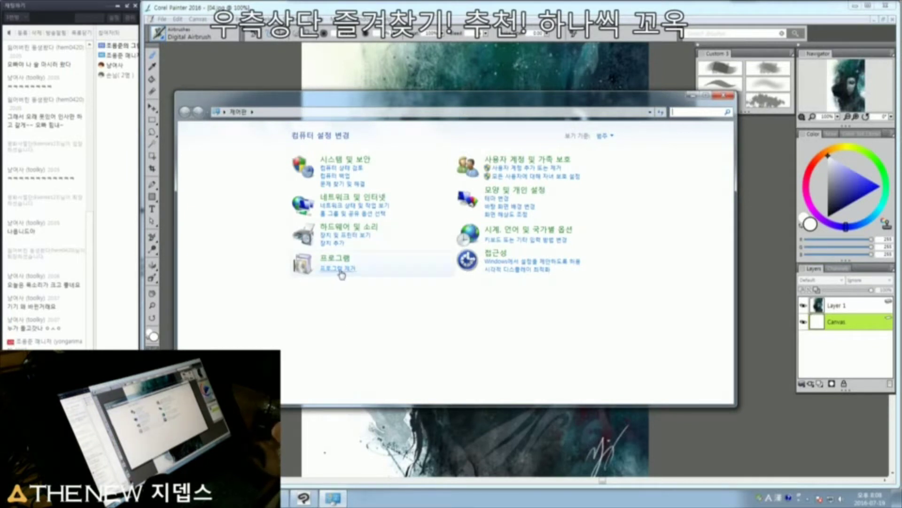
pyautogui.click(345, 228)
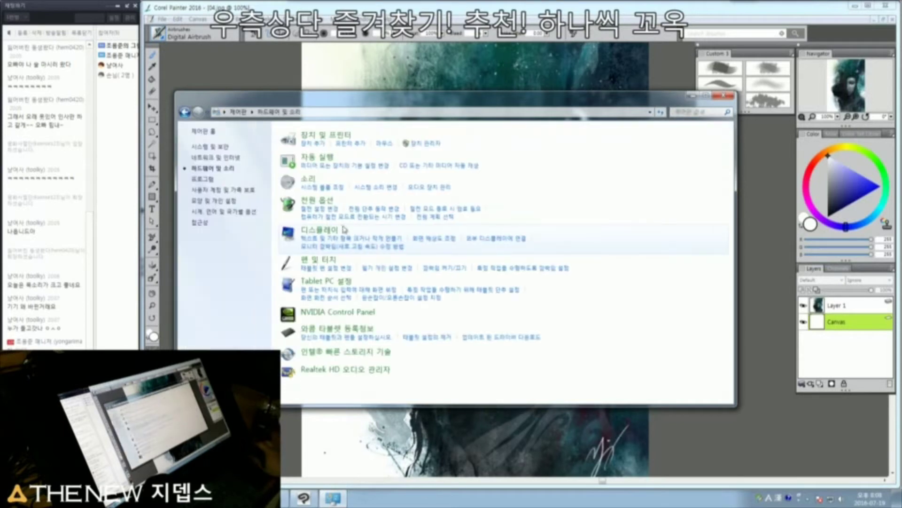
pyautogui.click(339, 332)
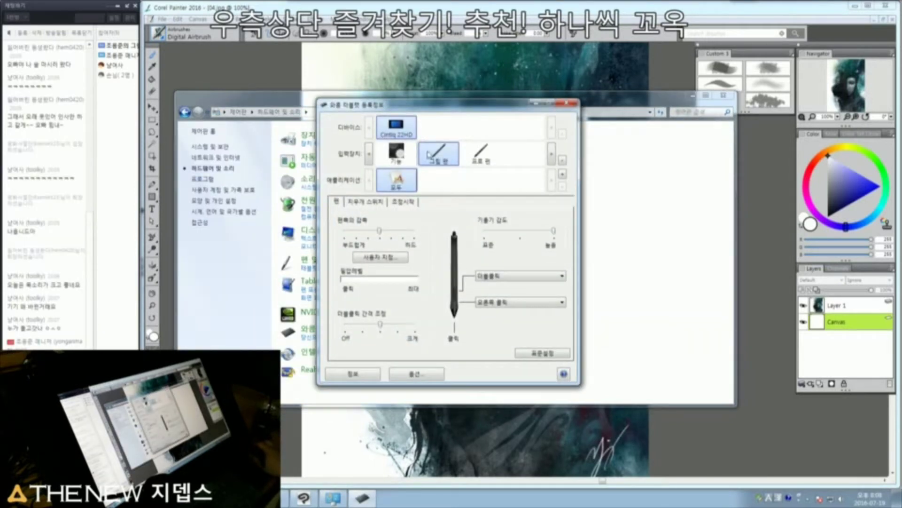
# Step: Add Painter 2016 x64 as a separate application in the grip pen's settings
pyautogui.click(562, 176)
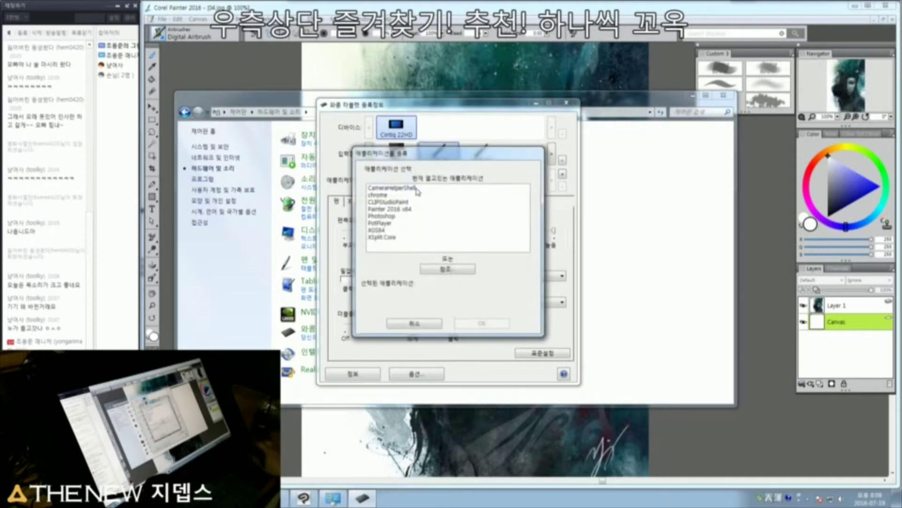
pyautogui.click(393, 209)
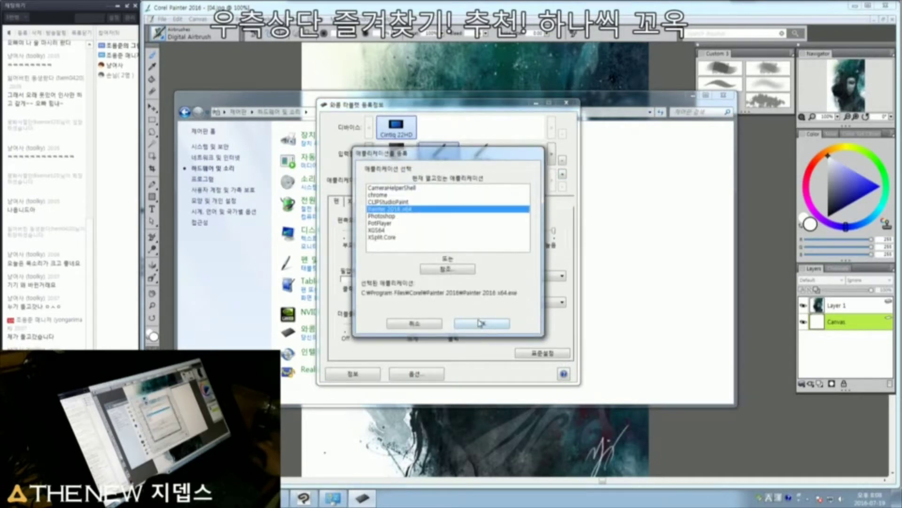
pyautogui.click(481, 323)
# Step: Assign the Alt + Ctrl modifier combination to the pen's lower side switch for Painter
pyautogui.click(498, 302)
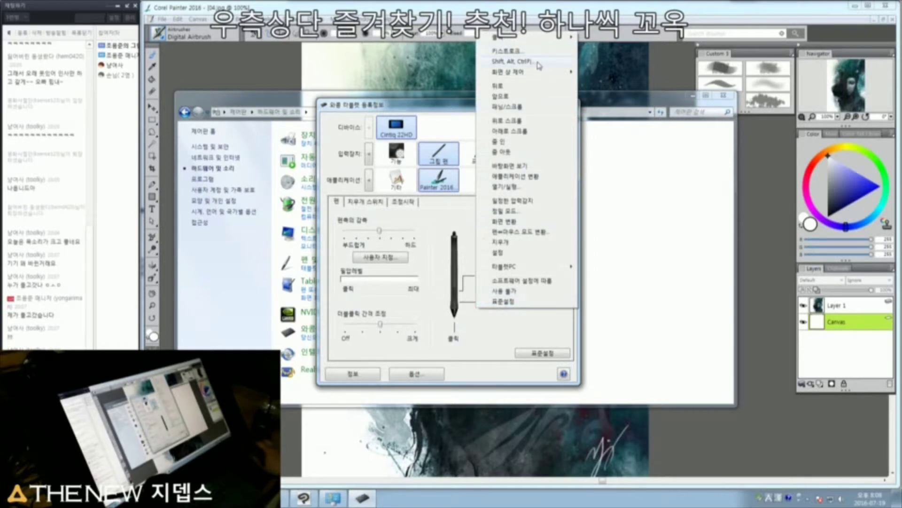
pyautogui.click(536, 63)
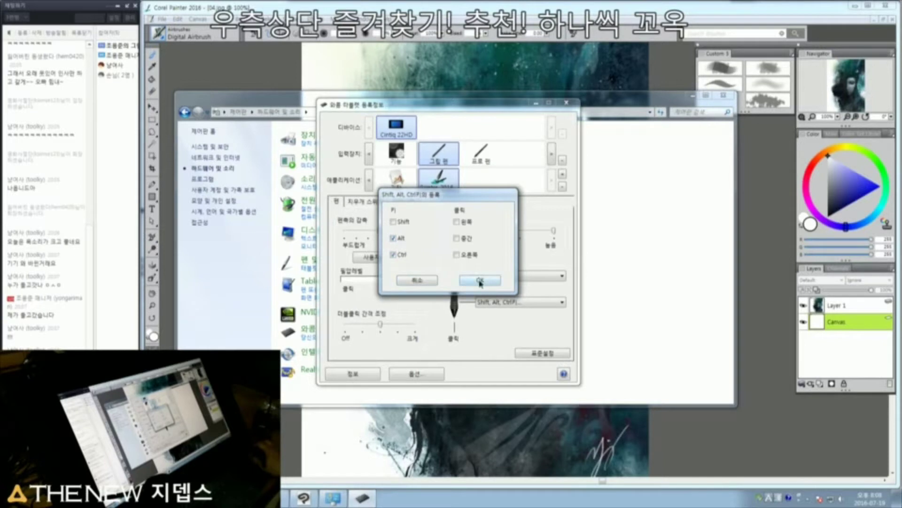
pyautogui.click(480, 281)
# Step: Assign the keystroke Ctrl+Alt+1, named "color", to the pen's upper side switch and put the settings windows away
pyautogui.click(501, 276)
pyautogui.click(502, 27)
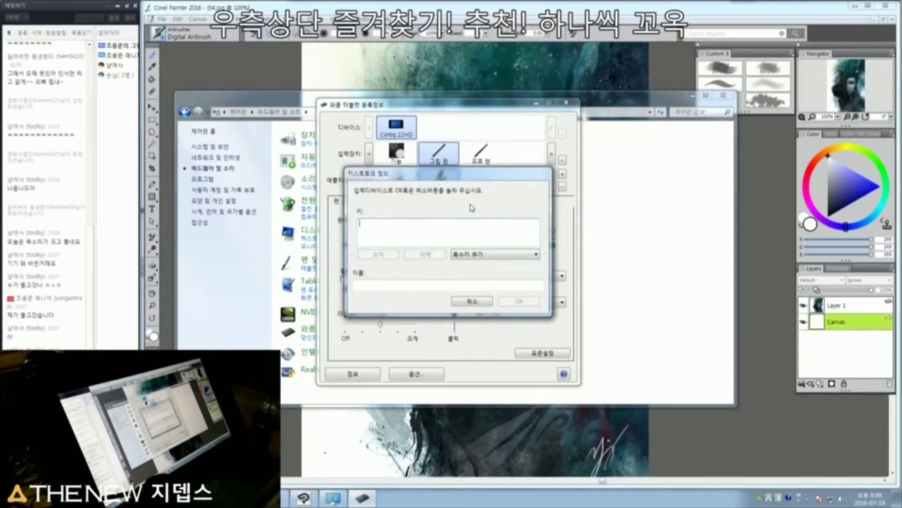
pyautogui.click(390, 286)
pyautogui.write('colo')
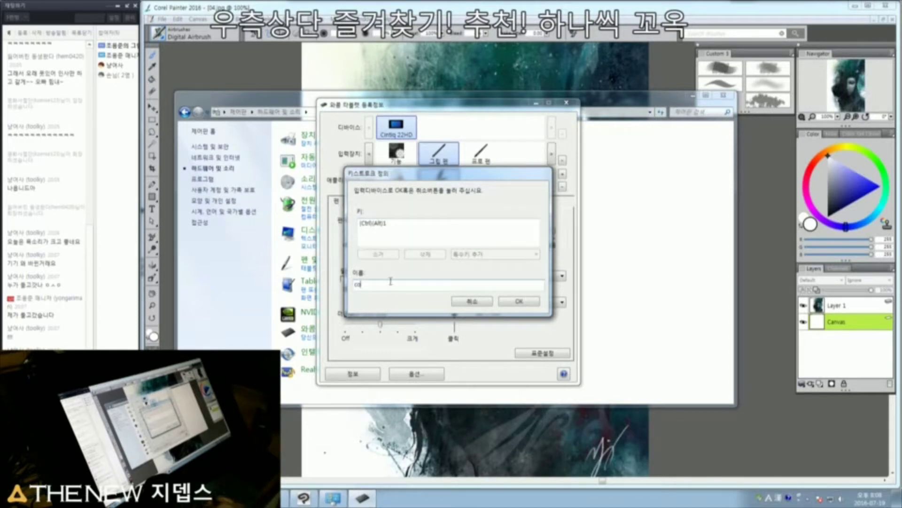
pyautogui.write('r')
pyautogui.press('Return')
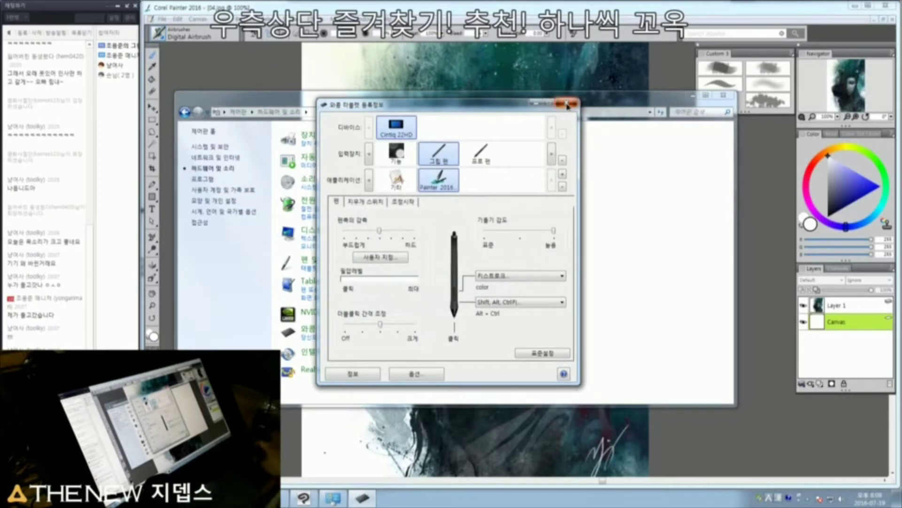
pyautogui.click(567, 104)
pyautogui.click(692, 95)
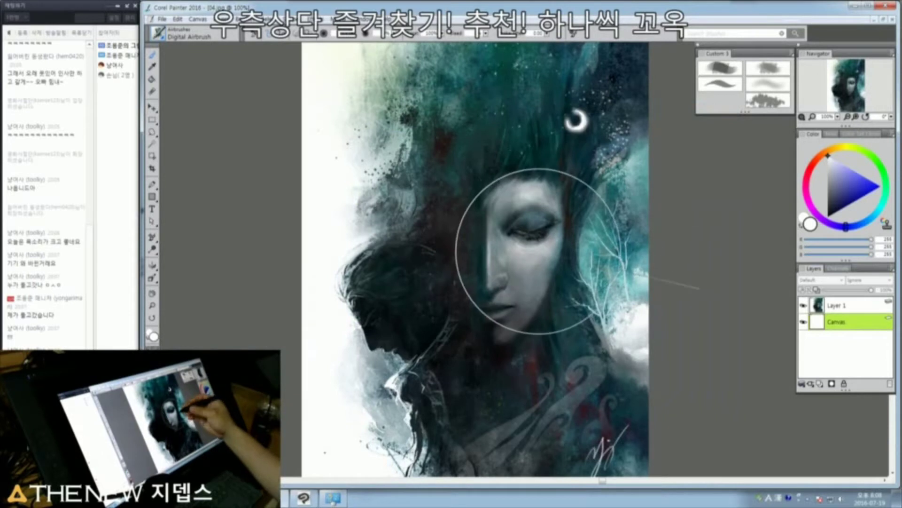
# Step: Try out the color keystroke and the brush-resizing modifier with the pen over the portrait
pyautogui.hotkey('ctrl', 'alt', '1')
pyautogui.hotkey('ctrl', 'alt', '1')
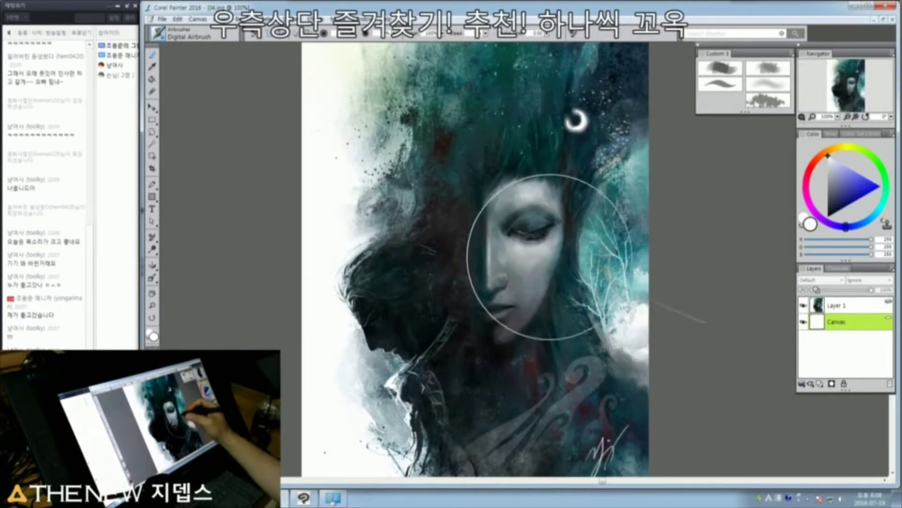
pyautogui.moveTo(538, 249); pyautogui.dragTo(546, 249)
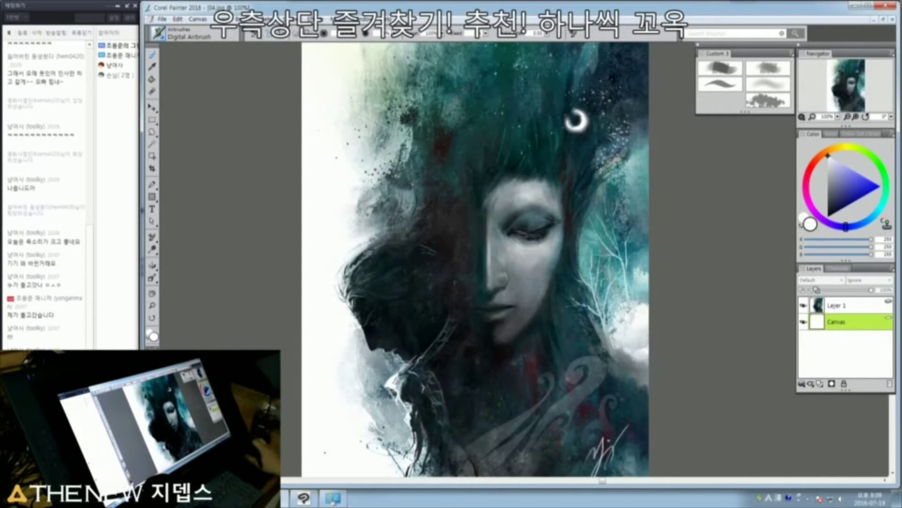
# Step: Show the Papers panel and place it directly below the custom brush palette
pyautogui.click(363, 19)
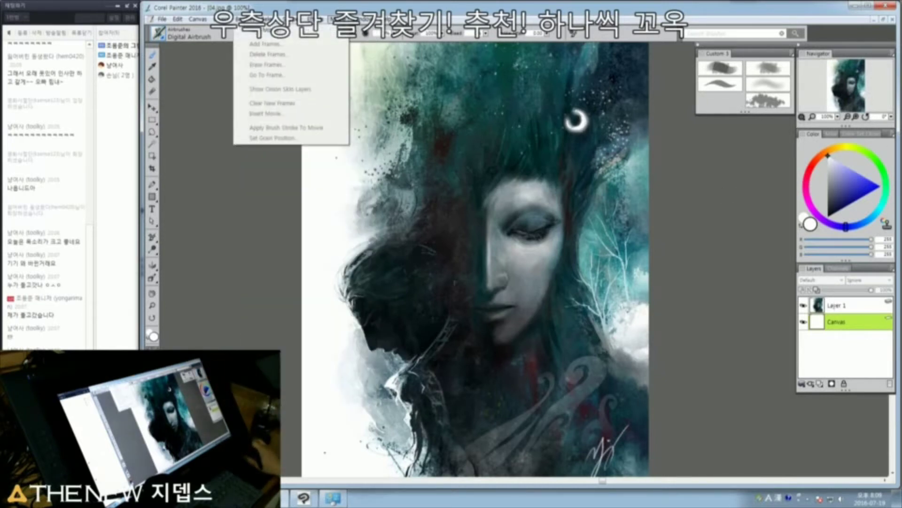
pyautogui.moveTo(363, 18)
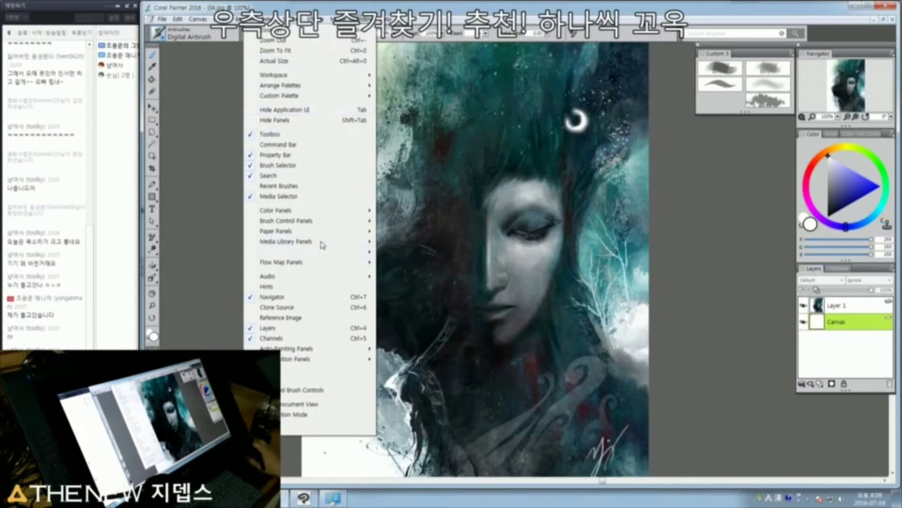
pyautogui.moveTo(322, 232)
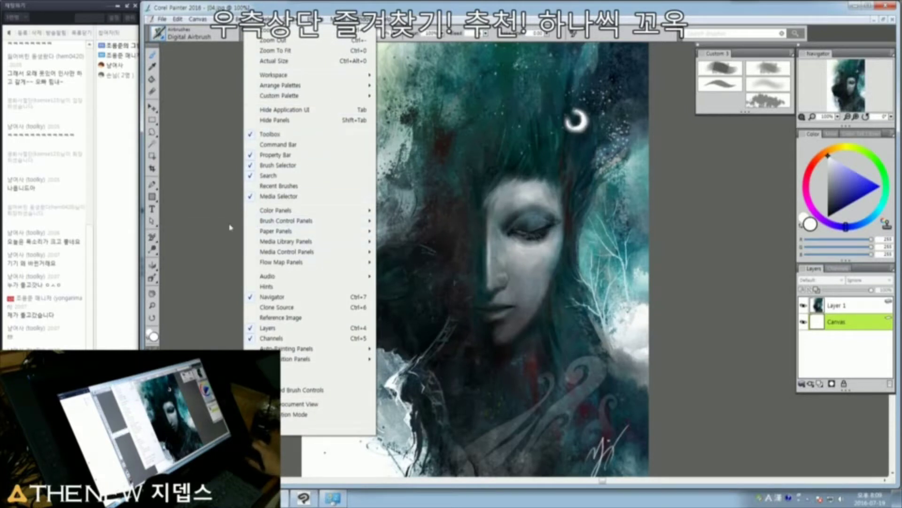
pyautogui.click(227, 232)
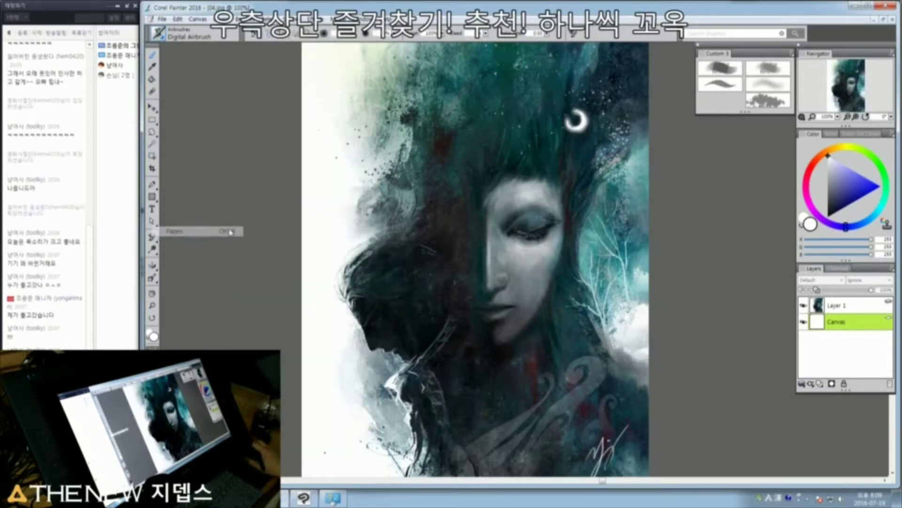
pyautogui.moveTo(610, 51)
pyautogui.mouseDown()
pyautogui.moveTo(642, 94)
pyautogui.moveTo(712, 125)
pyautogui.mouseUp()
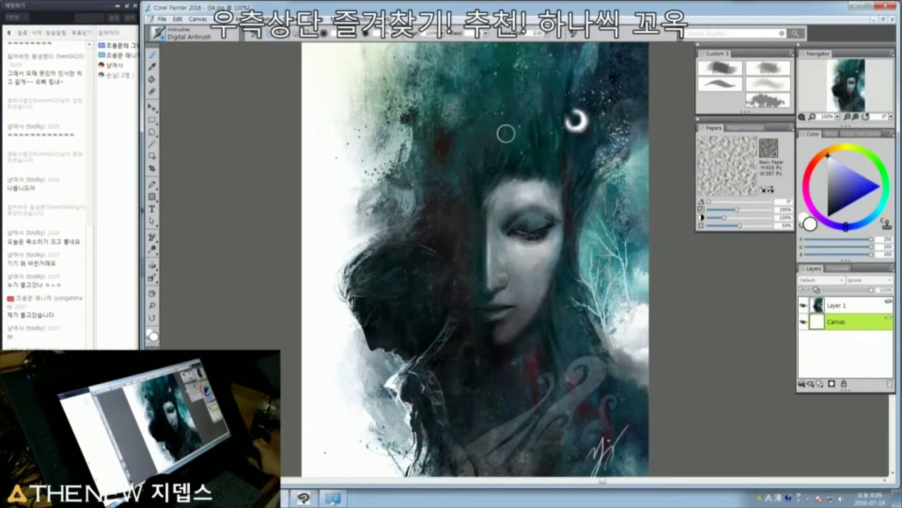
# Step: Create a new 500 by 500 pixel image at 150 pixels per inch and move its window beside the painting
pyautogui.hotkey('ctrl', 'n')
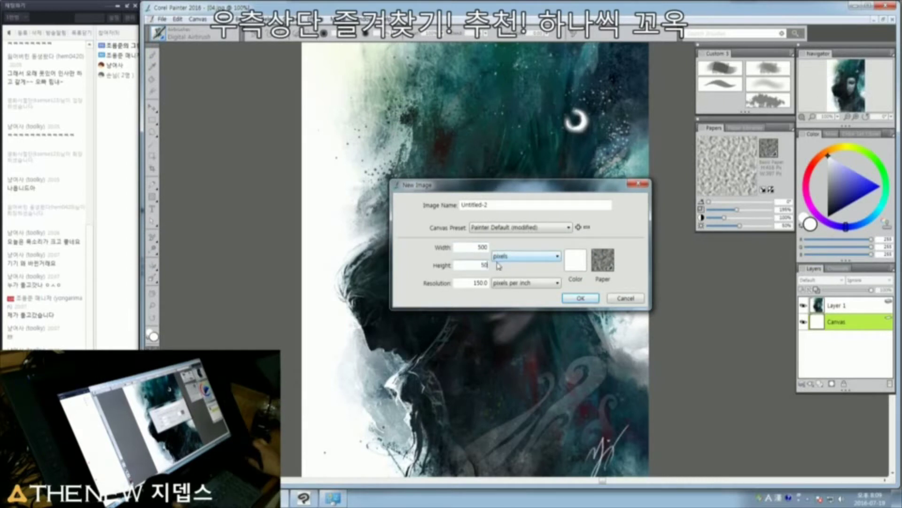
pyautogui.click(577, 299)
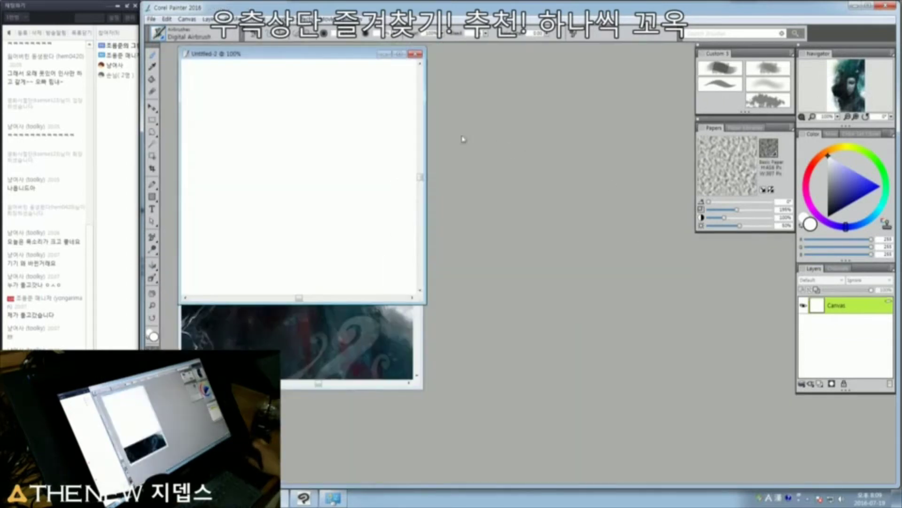
pyautogui.moveTo(296, 55); pyautogui.dragTo(517, 143)
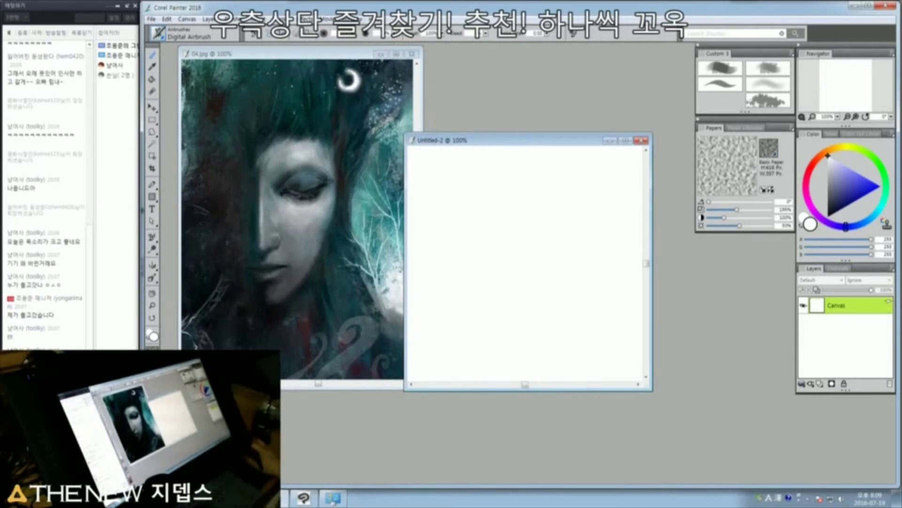
# Step: Show the Pattern Libraries panel from the media library panels and place it directly below the Papers panel
pyautogui.click(789, 130)
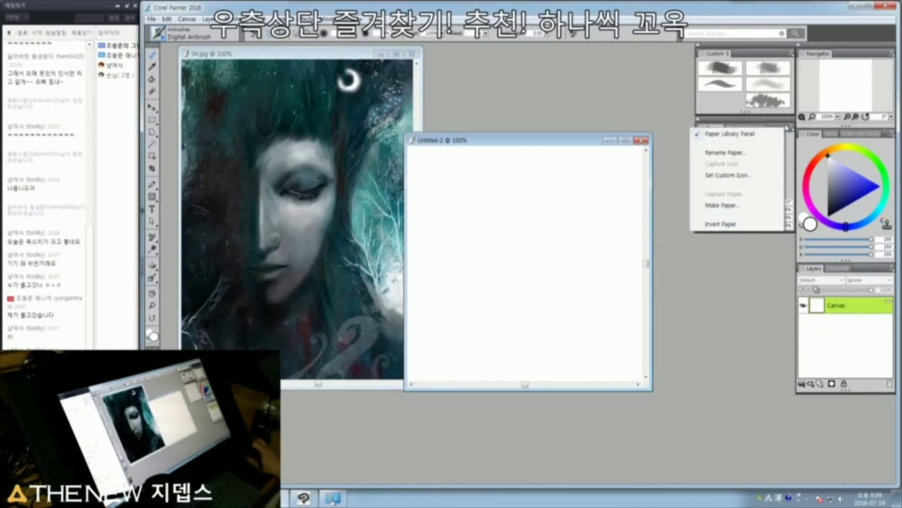
pyautogui.click(356, 19)
pyautogui.click(356, 19)
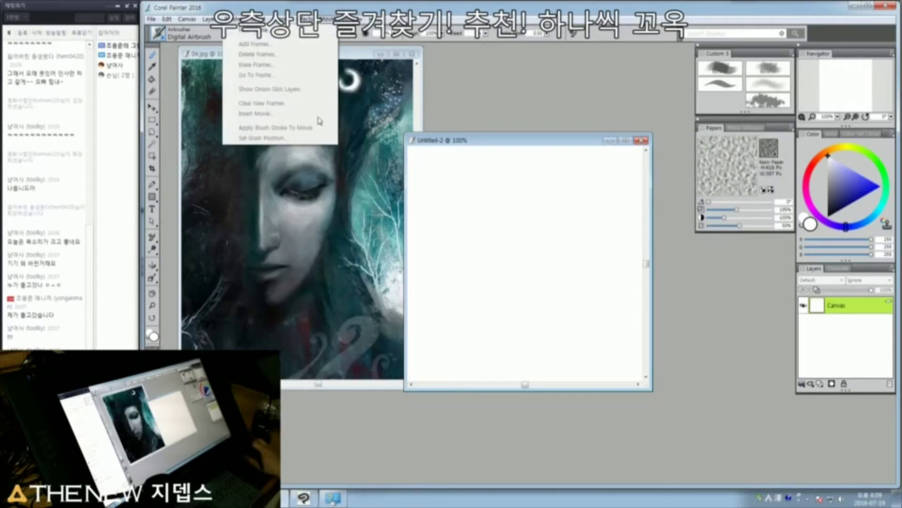
pyautogui.moveTo(353, 19)
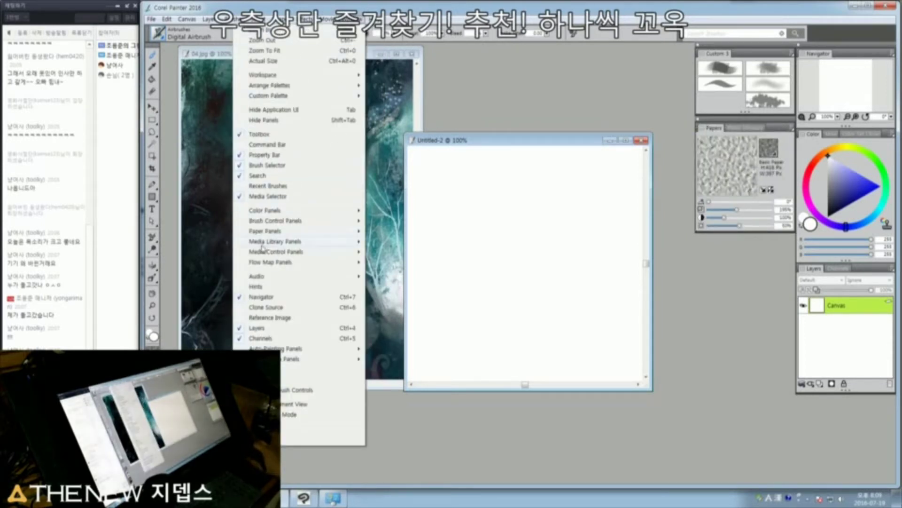
pyautogui.moveTo(264, 249)
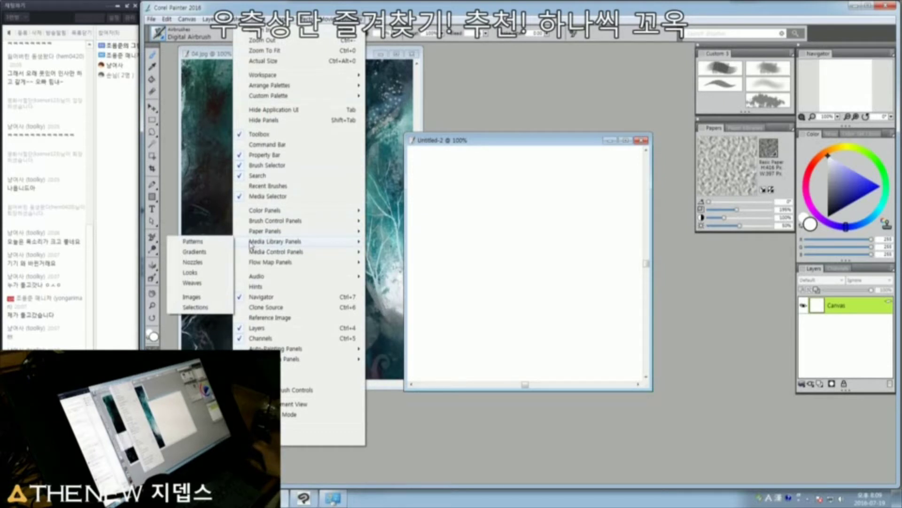
pyautogui.click(213, 242)
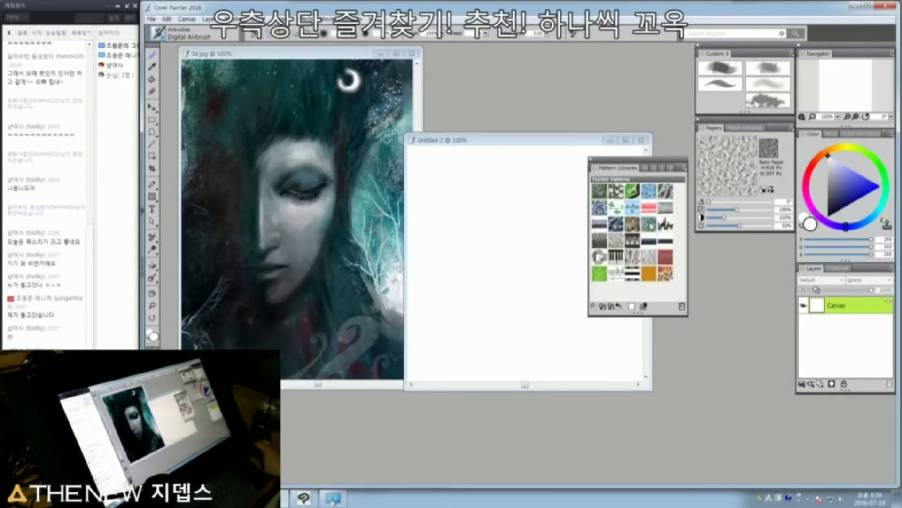
pyautogui.click(683, 168)
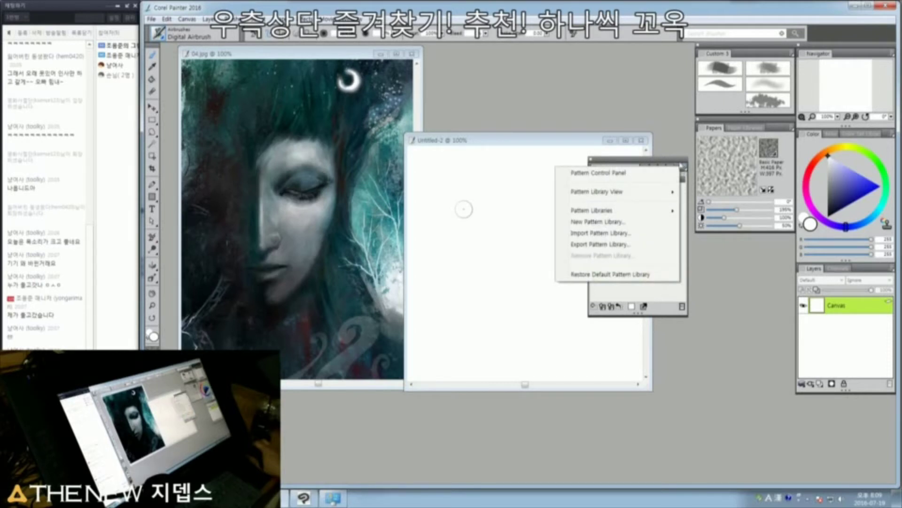
pyautogui.moveTo(667, 162); pyautogui.dragTo(769, 246)
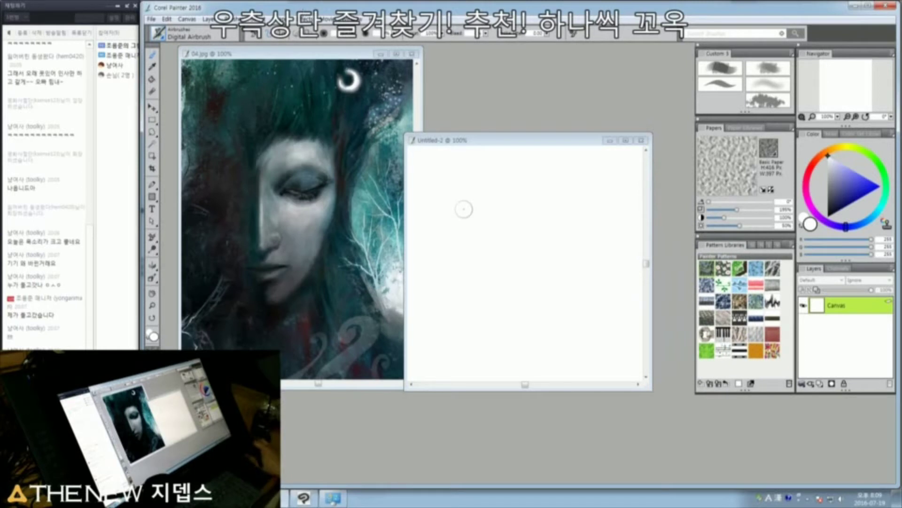
# Step: Show the Patterns panel from the media control panels and place it just below the Layers panel
pyautogui.click(354, 20)
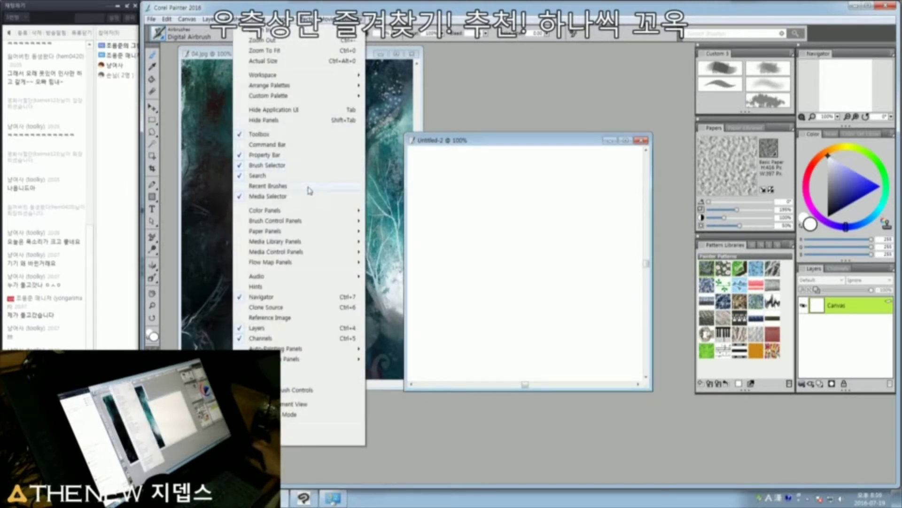
pyautogui.moveTo(284, 213)
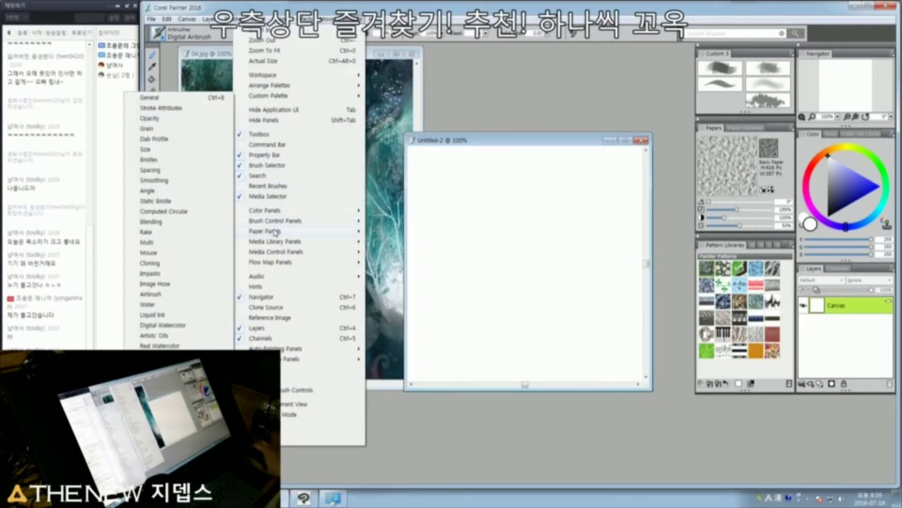
pyautogui.moveTo(277, 232)
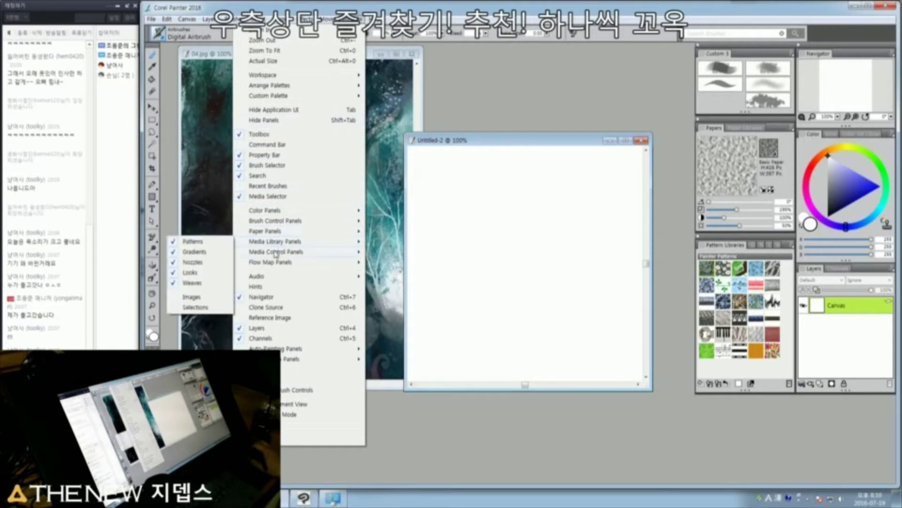
pyautogui.click(209, 256)
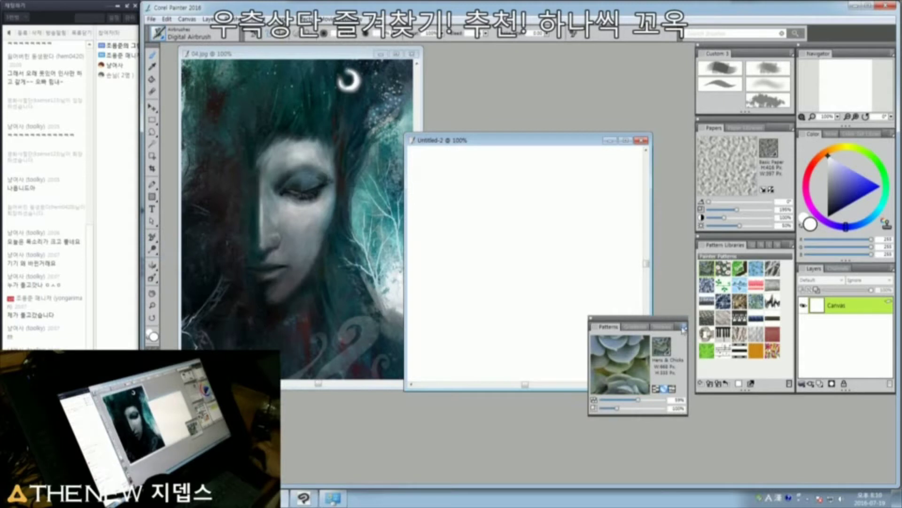
pyautogui.click(684, 328)
pyautogui.click(598, 408)
pyautogui.moveTo(636, 321); pyautogui.dragTo(818, 354)
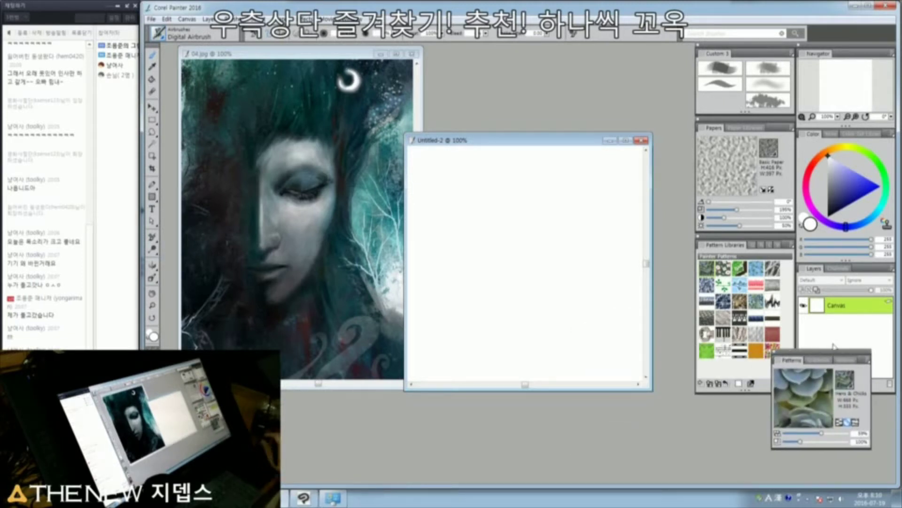
# Step: Set the painting color to black, then enlarge the blank image's window until its whole canvas shows and reposition it
pyautogui.click(829, 217)
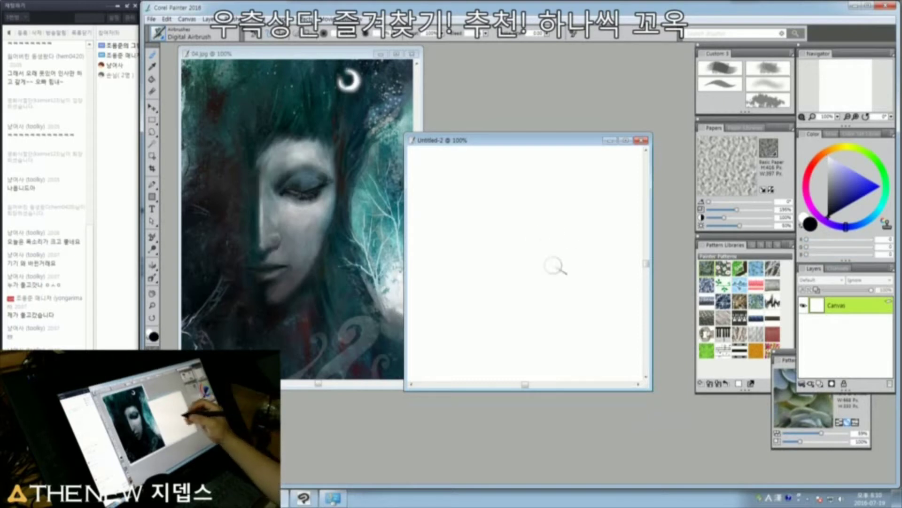
pyautogui.moveTo(647, 387); pyautogui.dragTo(677, 415)
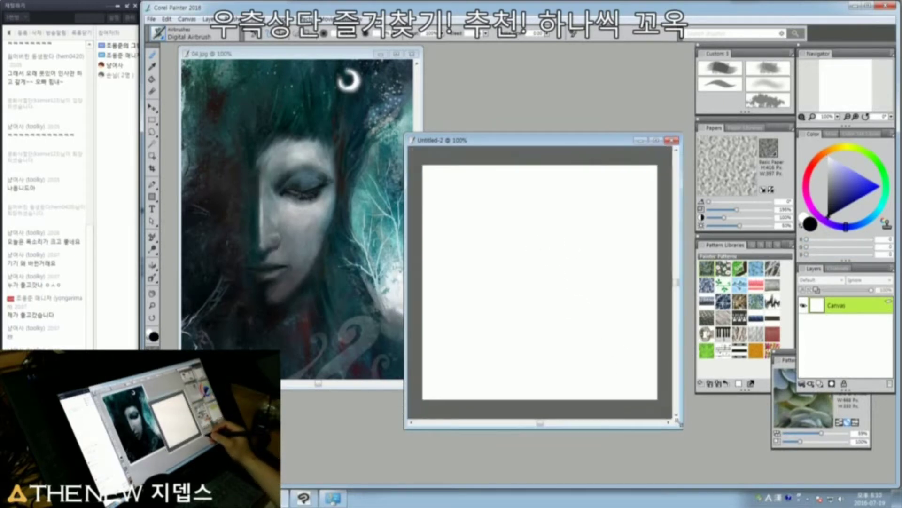
pyautogui.moveTo(583, 141); pyautogui.dragTo(551, 107)
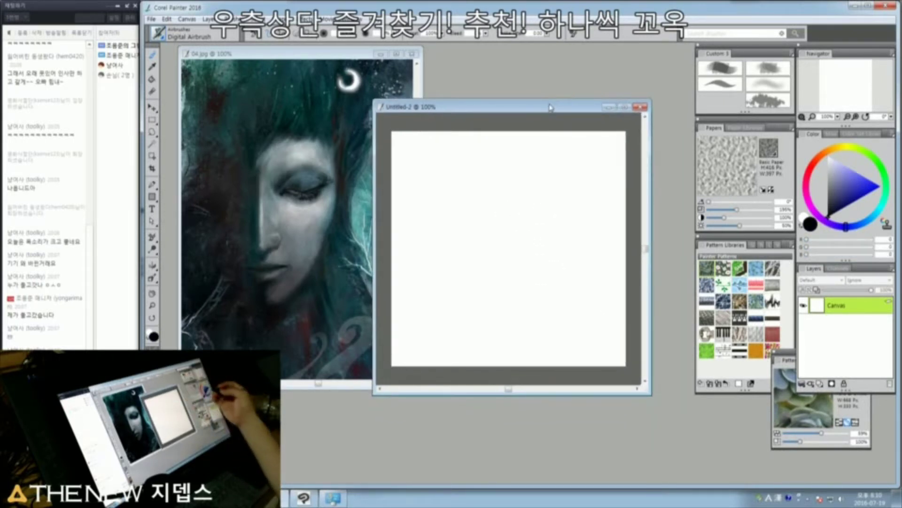
# Step: Undo a test airbrush scribble and cover the blank canvas with black dots using the Variable Splatter brush
pyautogui.moveTo(520, 172)
pyautogui.mouseDown()
pyautogui.moveTo(513, 223)
pyautogui.moveTo(543, 218)
pyautogui.moveTo(572, 261)
pyautogui.moveTo(608, 290)
pyautogui.moveTo(448, 391)
pyautogui.moveTo(599, 172)
pyautogui.moveTo(614, 168)
pyautogui.moveTo(657, 225)
pyautogui.moveTo(439, 237)
pyautogui.mouseUp()
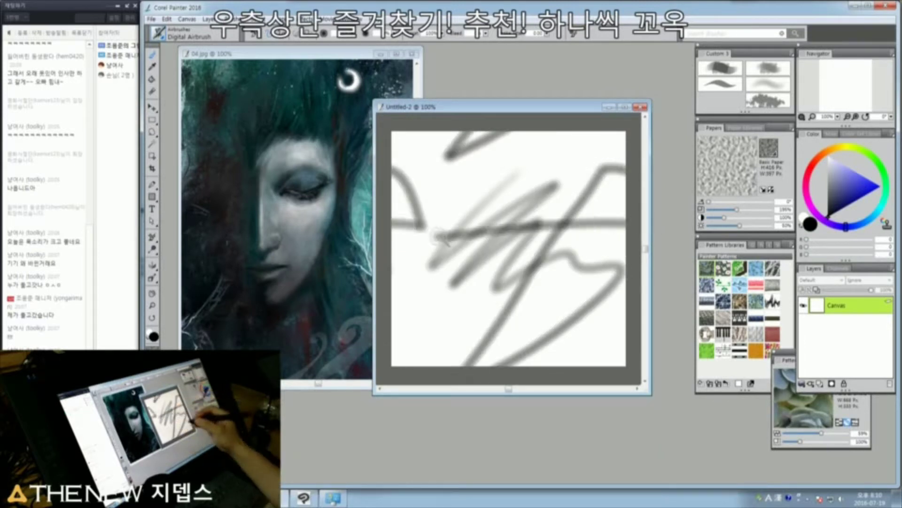
pyautogui.hotkey('ctrl', 'z')
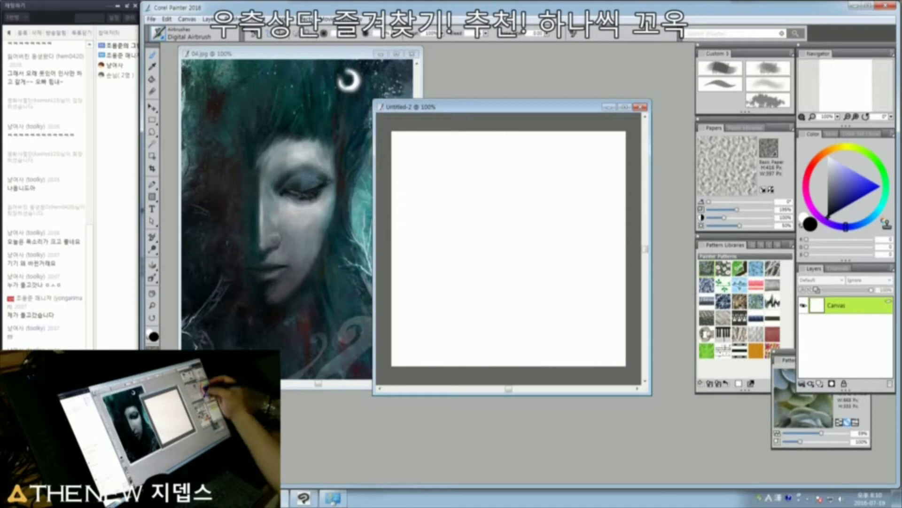
pyautogui.click(771, 104)
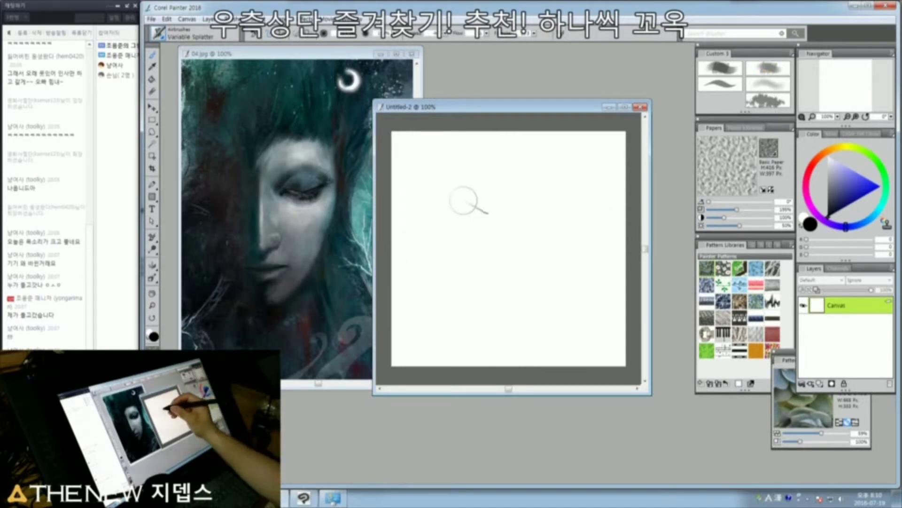
pyautogui.moveTo(464, 197)
pyautogui.mouseDown()
pyautogui.moveTo(494, 222)
pyautogui.moveTo(585, 367)
pyautogui.moveTo(540, 266)
pyautogui.moveTo(574, 145)
pyautogui.moveTo(606, 291)
pyautogui.moveTo(587, 231)
pyautogui.mouseUp()
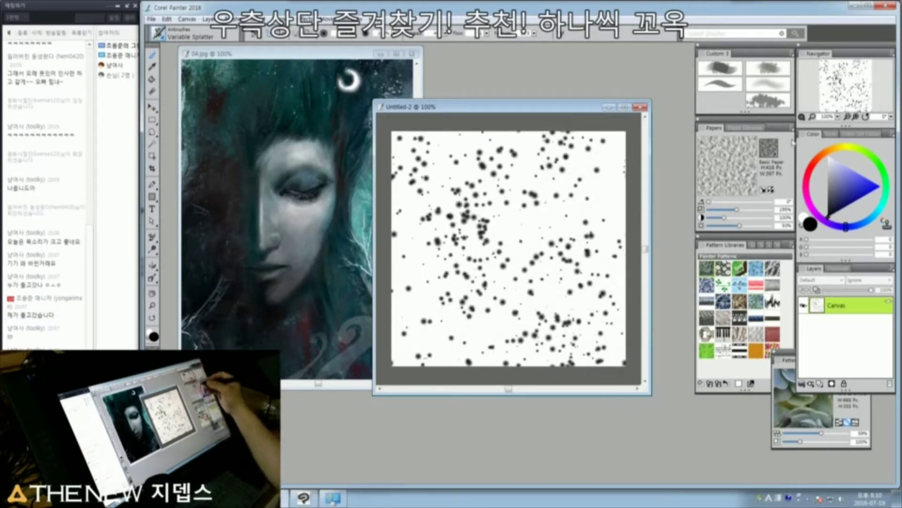
# Step: Draw many crossing black lines of varying thickness over the splattered canvas with the Calligraphy pen, enlarging the image window for more room
pyautogui.click(723, 85)
pyautogui.moveTo(539, 134)
pyautogui.mouseDown()
pyautogui.moveTo(451, 193)
pyautogui.moveTo(505, 369)
pyautogui.moveTo(555, 334)
pyautogui.moveTo(572, 287)
pyautogui.moveTo(400, 390)
pyautogui.mouseUp()
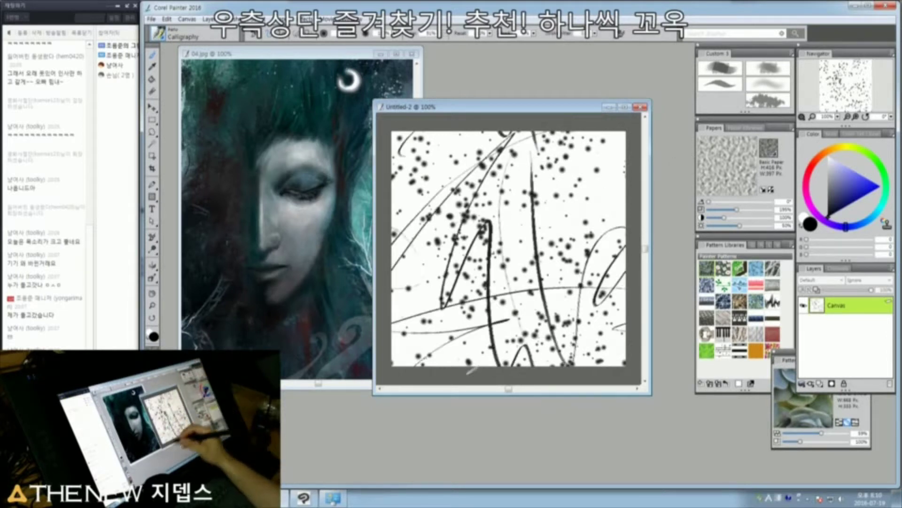
pyautogui.moveTo(647, 388); pyautogui.dragTo(692, 437)
pyautogui.moveTo(425, 249); pyautogui.dragTo(423, 388)
pyautogui.moveTo(645, 235); pyautogui.dragTo(620, 317)
pyautogui.moveTo(433, 195); pyautogui.dragTo(419, 235)
pyautogui.moveTo(446, 155); pyautogui.dragTo(438, 250)
pyautogui.moveTo(468, 155); pyautogui.dragTo(453, 239)
pyautogui.moveTo(535, 128); pyautogui.dragTo(401, 191)
pyautogui.moveTo(502, 154); pyautogui.dragTo(419, 232)
pyautogui.moveTo(533, 176); pyautogui.dragTo(475, 350)
pyautogui.moveTo(564, 155); pyautogui.dragTo(529, 251)
pyautogui.moveTo(568, 182); pyautogui.dragTo(571, 347)
pyautogui.moveTo(588, 155)
pyautogui.mouseDown()
pyautogui.moveTo(655, 270)
pyautogui.moveTo(629, 174)
pyautogui.mouseUp()
pyautogui.moveTo(629, 174); pyautogui.dragTo(614, 313)
pyautogui.moveTo(568, 154); pyautogui.dragTo(574, 325)
pyautogui.moveTo(593, 202); pyautogui.dragTo(642, 267)
pyautogui.moveTo(566, 313); pyautogui.dragTo(667, 282)
pyautogui.moveTo(616, 369); pyautogui.dragTo(508, 406)
pyautogui.moveTo(666, 361)
pyautogui.mouseDown()
pyautogui.moveTo(532, 375)
pyautogui.moveTo(419, 365)
pyautogui.mouseUp()
pyautogui.moveTo(459, 263)
pyautogui.mouseDown()
pyautogui.moveTo(464, 321)
pyautogui.moveTo(550, 413)
pyautogui.mouseUp()
pyautogui.moveTo(515, 262)
pyautogui.mouseDown()
pyautogui.moveTo(539, 301)
pyautogui.moveTo(568, 193)
pyautogui.mouseUp()
pyautogui.moveTo(567, 194); pyautogui.dragTo(563, 337)
pyautogui.moveTo(530, 310); pyautogui.dragTo(441, 279)
pyautogui.moveTo(441, 279); pyautogui.dragTo(645, 252)
pyautogui.moveTo(645, 252); pyautogui.dragTo(513, 282)
pyautogui.moveTo(460, 225)
pyautogui.mouseDown()
pyautogui.moveTo(528, 234)
pyautogui.moveTo(583, 273)
pyautogui.mouseUp()
pyautogui.moveTo(489, 298); pyautogui.dragTo(496, 245)
pyautogui.moveTo(635, 261)
pyautogui.mouseDown()
pyautogui.moveTo(587, 164)
pyautogui.moveTo(621, 230)
pyautogui.mouseUp()
pyautogui.moveTo(586, 209); pyautogui.dragTo(575, 288)
pyautogui.moveTo(517, 181); pyautogui.dragTo(451, 208)
pyautogui.moveTo(430, 301); pyautogui.dragTo(555, 264)
pyautogui.moveTo(507, 342); pyautogui.dragTo(502, 421)
pyautogui.moveTo(432, 213); pyautogui.dragTo(509, 330)
pyautogui.moveTo(596, 264); pyautogui.dragTo(571, 385)
pyautogui.moveTo(609, 274); pyautogui.dragTo(544, 363)
# Step: Wash layered grey tones over the whole texture canvas with the New Simple Water digital watercolor brush at a radius of about 46
pyautogui.click(721, 68)
pyautogui.moveTo(517, 203); pyautogui.dragTo(498, 261)
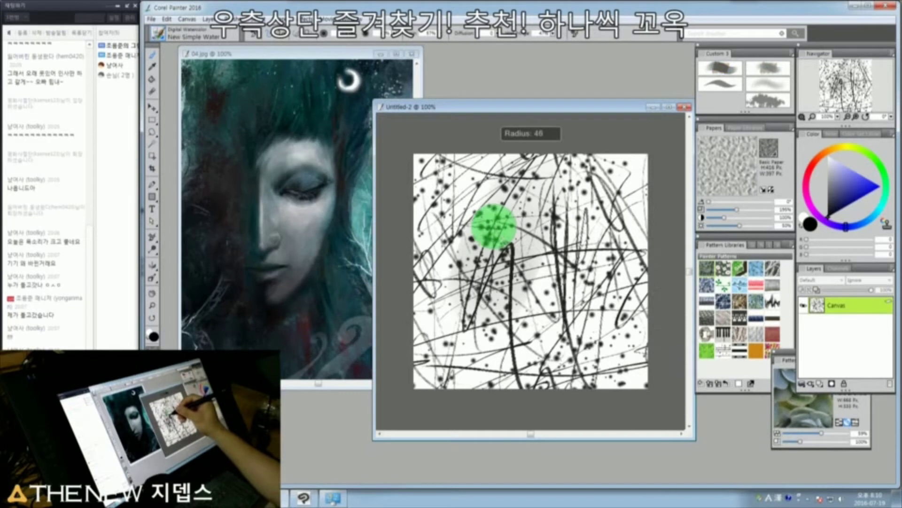
pyautogui.moveTo(484, 195); pyautogui.dragTo(482, 292)
pyautogui.moveTo(482, 253); pyautogui.dragTo(475, 286)
pyautogui.moveTo(414, 197)
pyautogui.mouseDown()
pyautogui.moveTo(418, 240)
pyautogui.moveTo(455, 343)
pyautogui.mouseUp()
pyautogui.moveTo(488, 287)
pyautogui.mouseDown()
pyautogui.moveTo(509, 288)
pyautogui.moveTo(534, 308)
pyautogui.mouseUp()
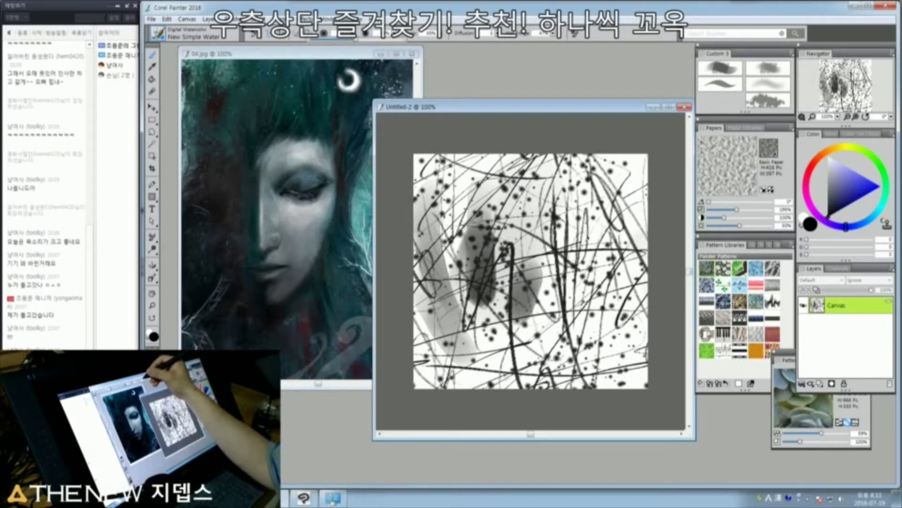
pyautogui.moveTo(582, 206)
pyautogui.mouseDown()
pyautogui.moveTo(529, 282)
pyautogui.moveTo(564, 358)
pyautogui.mouseUp()
pyautogui.moveTo(609, 232); pyautogui.dragTo(482, 341)
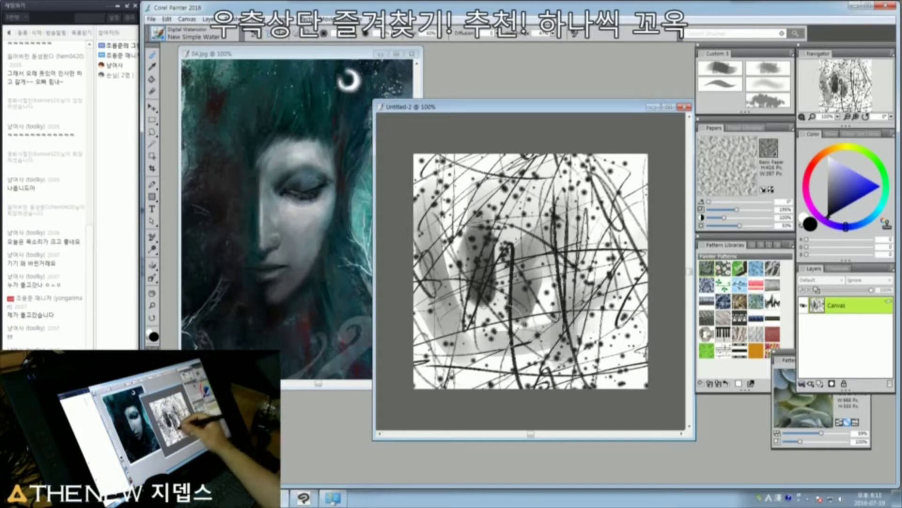
pyautogui.moveTo(499, 235); pyautogui.dragTo(513, 313)
pyautogui.moveTo(477, 250)
pyautogui.mouseDown()
pyautogui.moveTo(476, 303)
pyautogui.moveTo(500, 352)
pyautogui.mouseUp()
pyautogui.moveTo(444, 346); pyautogui.dragTo(466, 411)
pyautogui.moveTo(411, 372); pyautogui.dragTo(445, 414)
pyautogui.moveTo(527, 155)
pyautogui.mouseDown()
pyautogui.moveTo(541, 207)
pyautogui.moveTo(456, 197)
pyautogui.mouseUp()
pyautogui.moveTo(553, 191)
pyautogui.mouseDown()
pyautogui.moveTo(568, 269)
pyautogui.moveTo(531, 162)
pyautogui.moveTo(634, 256)
pyautogui.moveTo(629, 179)
pyautogui.moveTo(654, 240)
pyautogui.moveTo(583, 343)
pyautogui.moveTo(640, 221)
pyautogui.moveTo(587, 188)
pyautogui.moveTo(568, 301)
pyautogui.moveTo(466, 285)
pyautogui.moveTo(506, 172)
pyautogui.moveTo(524, 159)
pyautogui.moveTo(561, 169)
pyautogui.moveTo(468, 303)
pyautogui.moveTo(557, 409)
pyautogui.moveTo(455, 342)
pyautogui.moveTo(557, 387)
pyautogui.moveTo(649, 353)
pyautogui.moveTo(640, 298)
pyautogui.moveTo(638, 356)
pyautogui.moveTo(473, 366)
pyautogui.moveTo(535, 299)
pyautogui.mouseUp()
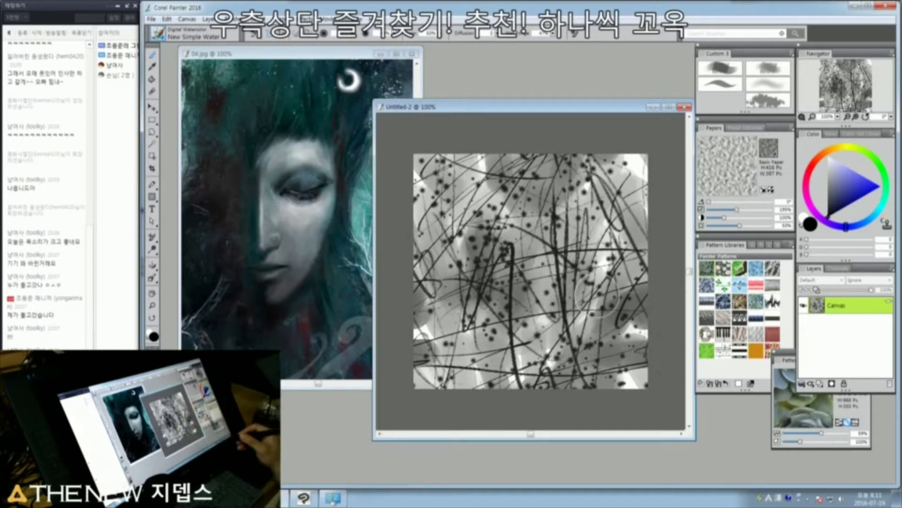
# Step: Select the entire texture canvas and capture it as a new paper named 1
pyautogui.hotkey('ctrl', 'a')
pyautogui.click(791, 128)
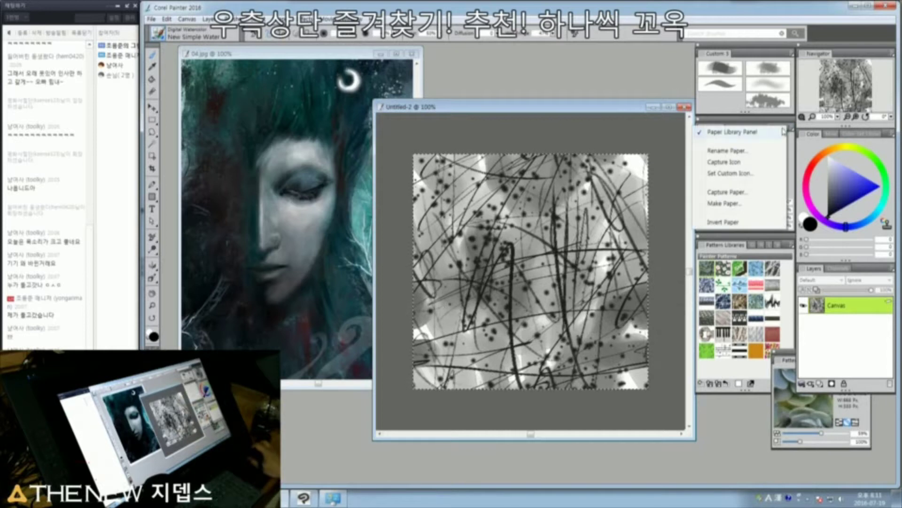
pyautogui.click(741, 193)
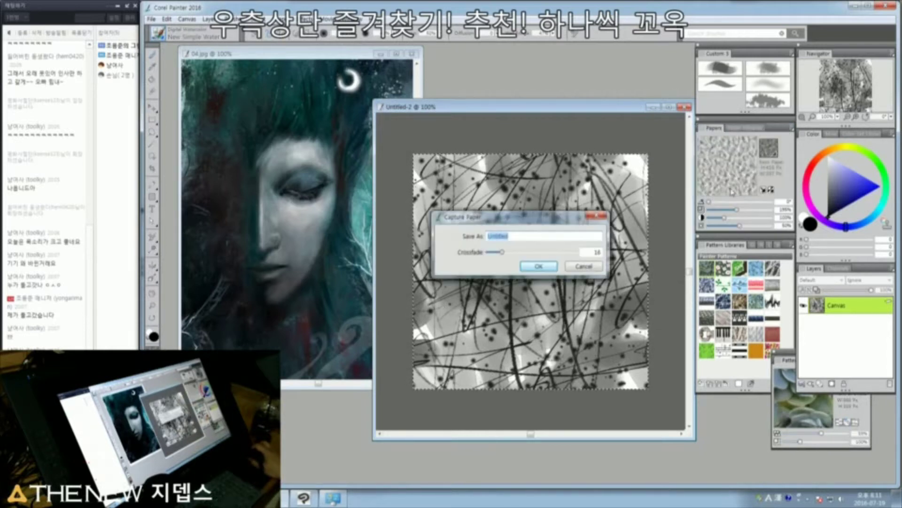
pyautogui.click(533, 266)
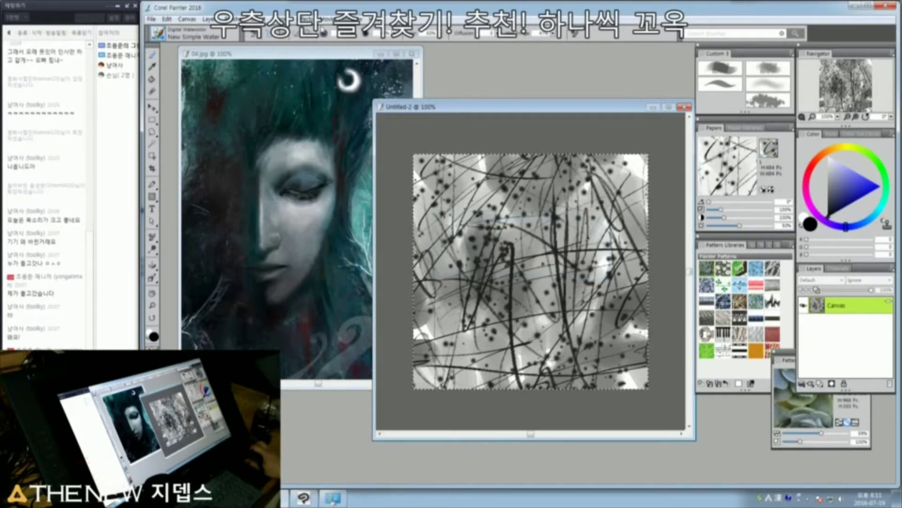
# Step: Maximize the 04.jpg portrait image and choose the captured custom texture as its paper
pyautogui.click(334, 60)
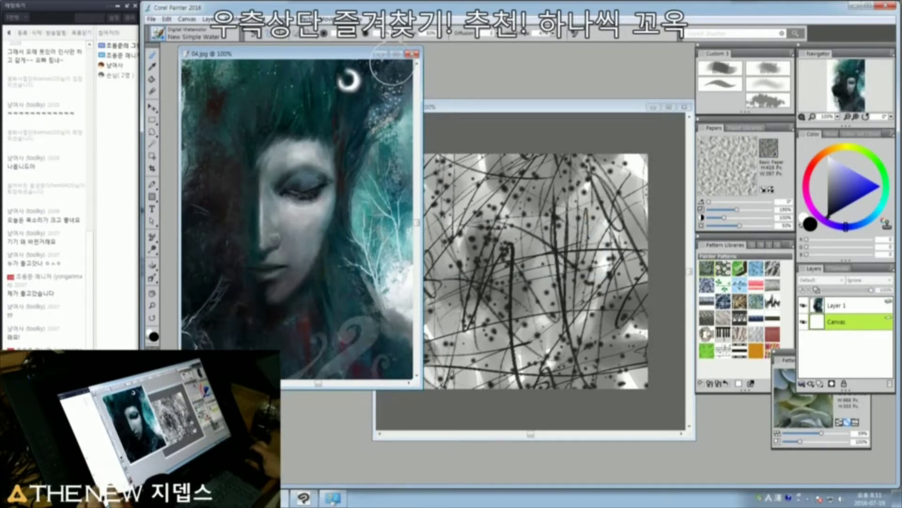
pyautogui.click(396, 55)
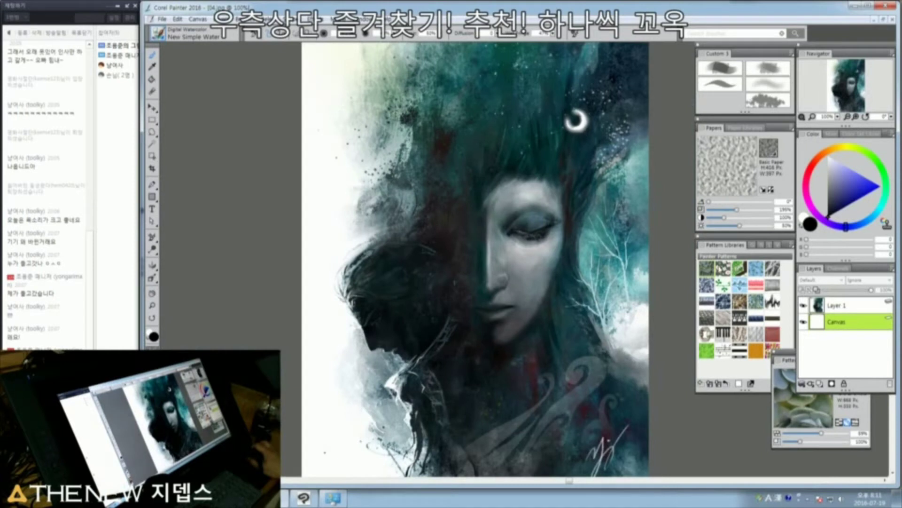
pyautogui.click(775, 156)
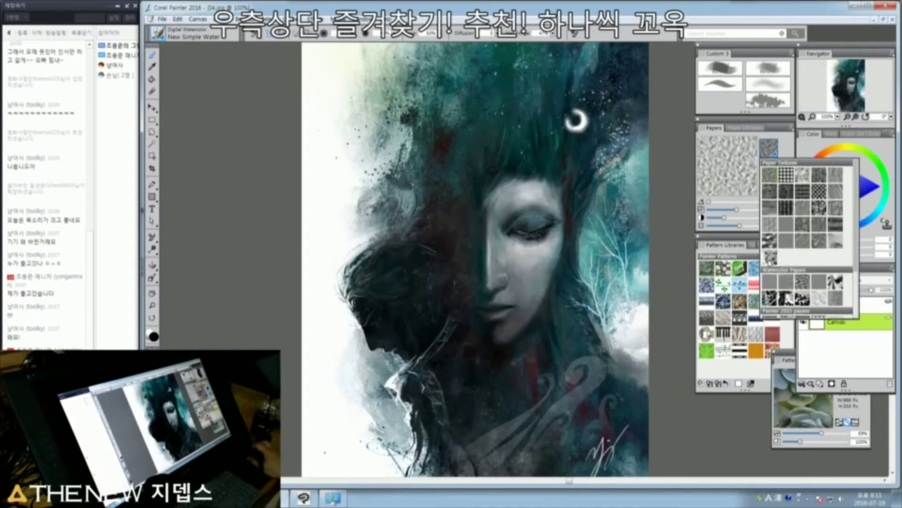
pyautogui.click(769, 258)
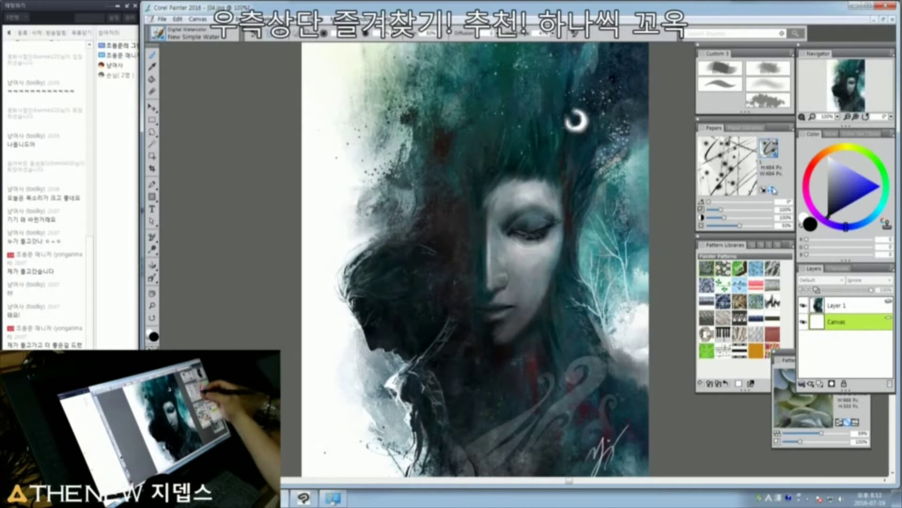
# Step: Hide Layer 1 of the portrait image and pick a light bluish grey as the painting color
pyautogui.click(804, 306)
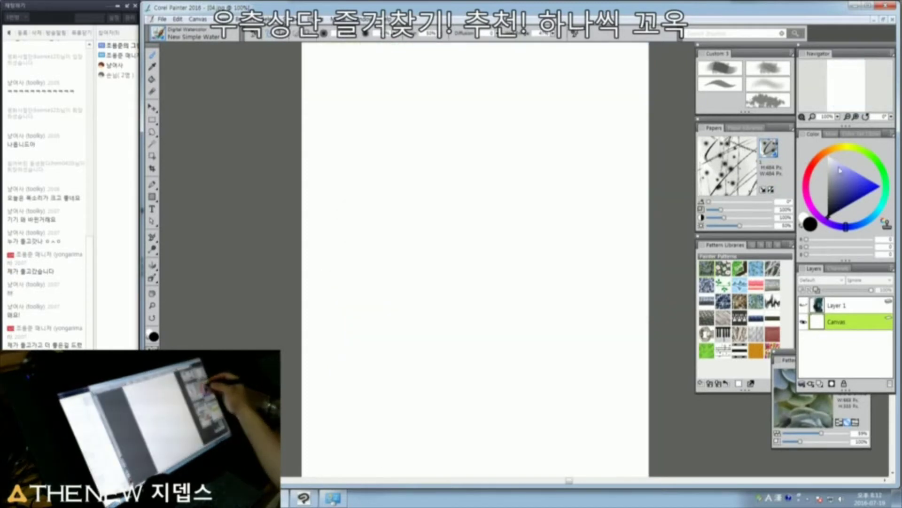
pyautogui.click(832, 175)
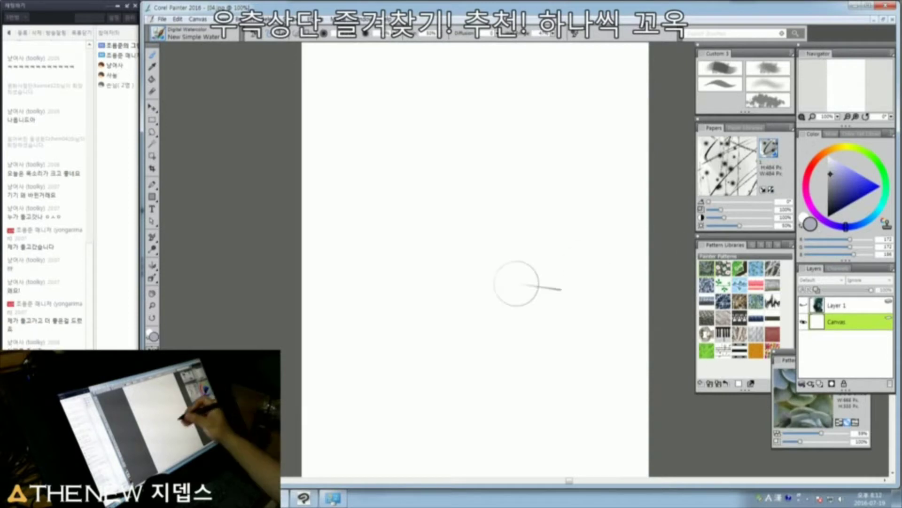
# Step: Collapse the Color panel and detach the Navigator and Layers panels from their palette group as separate floating panels
pyautogui.click(812, 137)
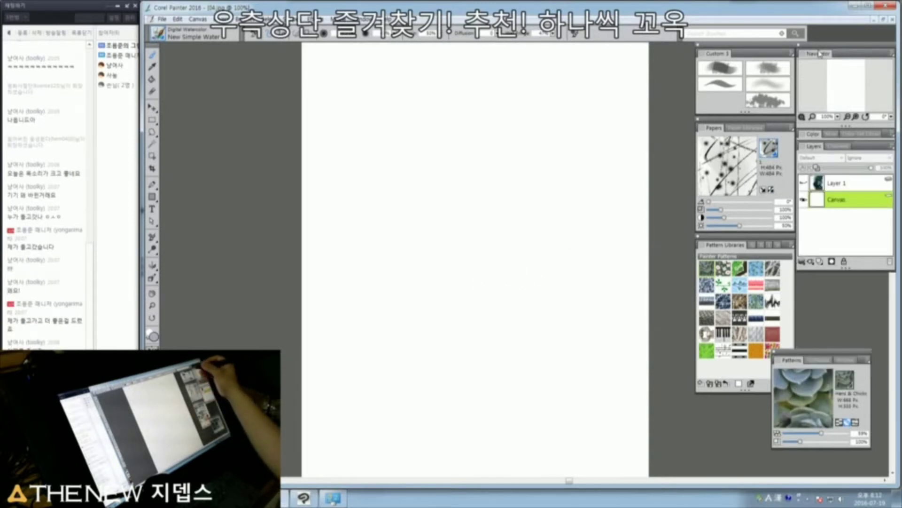
pyautogui.moveTo(820, 52); pyautogui.dragTo(168, 110)
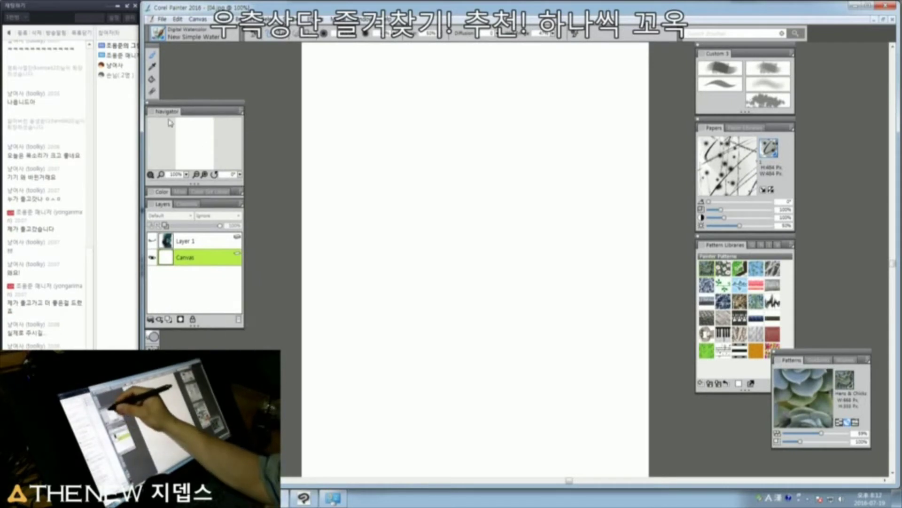
pyautogui.moveTo(169, 112); pyautogui.dragTo(473, 112)
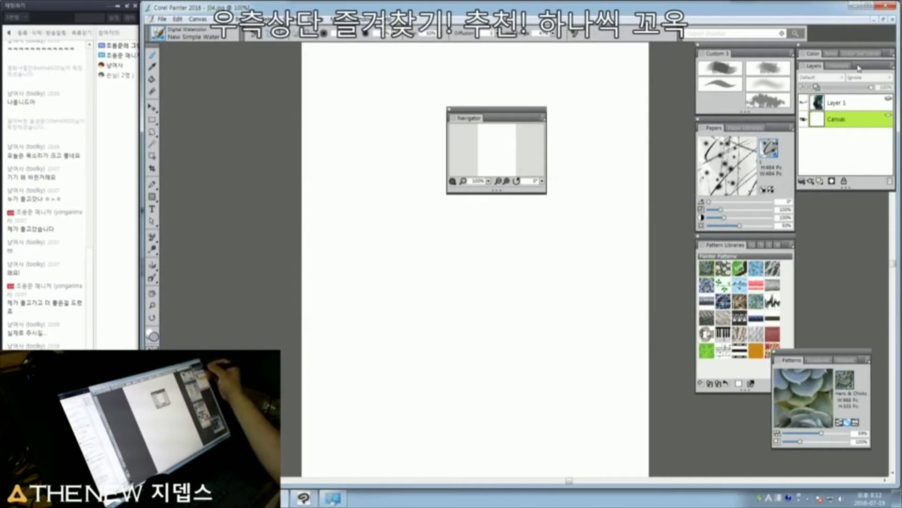
pyautogui.moveTo(816, 70); pyautogui.dragTo(621, 111)
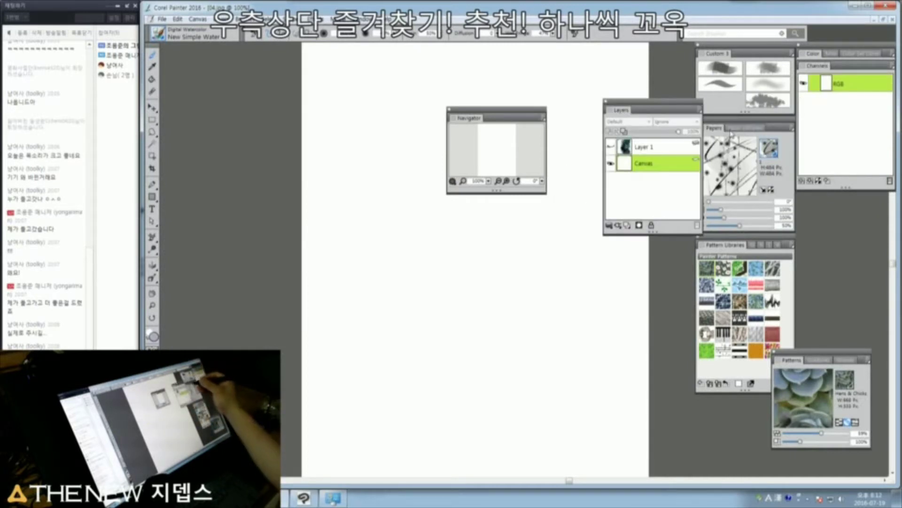
# Step: Place the Papers panel directly below the Channels panel and close the Patterns and Pattern Libraries panels
pyautogui.moveTo(726, 128); pyautogui.dragTo(836, 194)
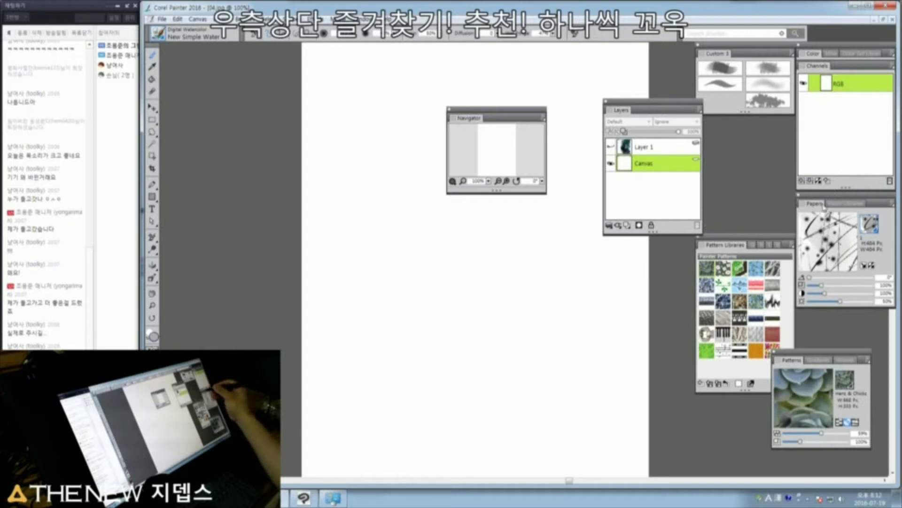
pyautogui.moveTo(792, 241); pyautogui.dragTo(767, 296)
pyautogui.moveTo(790, 362)
pyautogui.mouseDown()
pyautogui.moveTo(801, 358)
pyautogui.moveTo(793, 351)
pyautogui.moveTo(798, 360)
pyautogui.mouseUp()
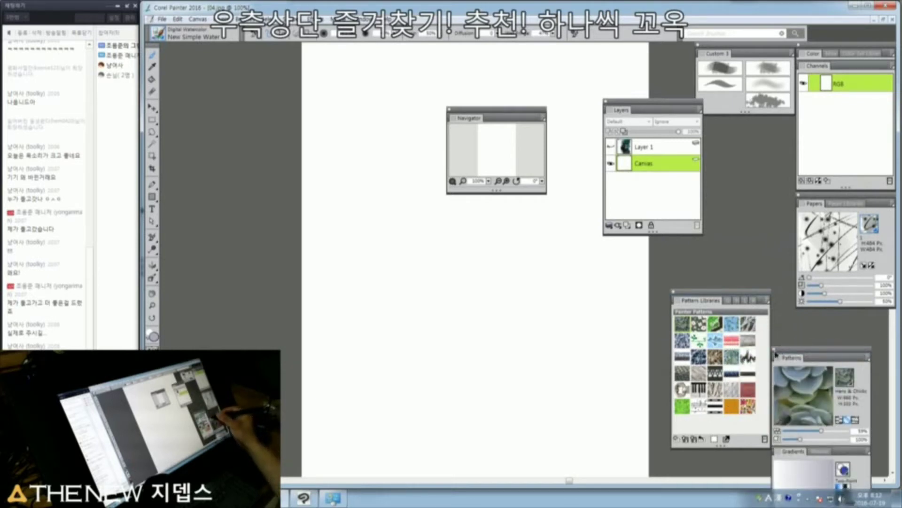
pyautogui.click(774, 350)
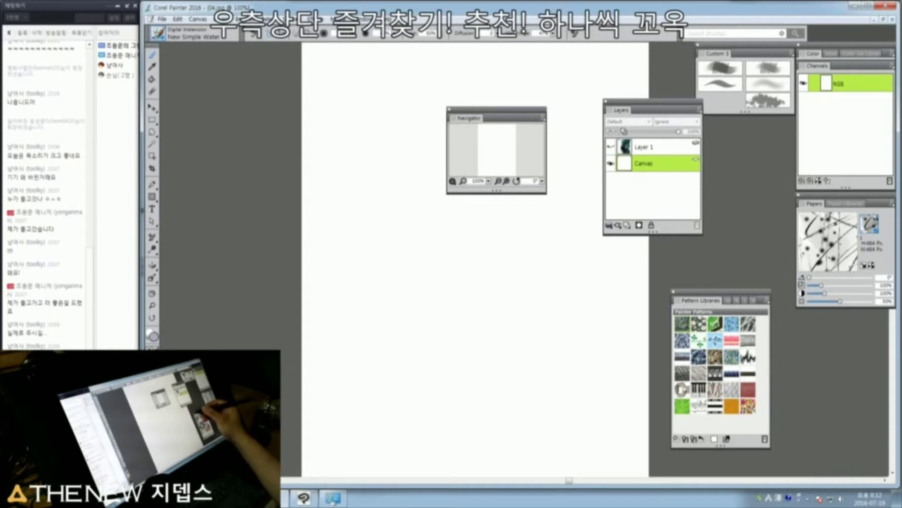
pyautogui.click(674, 292)
# Step: Place the Layers panel directly below the custom brush palette and the Navigator panel beside the toolbox
pyautogui.moveTo(651, 102)
pyautogui.mouseDown()
pyautogui.moveTo(739, 147)
pyautogui.moveTo(736, 124)
pyautogui.mouseUp()
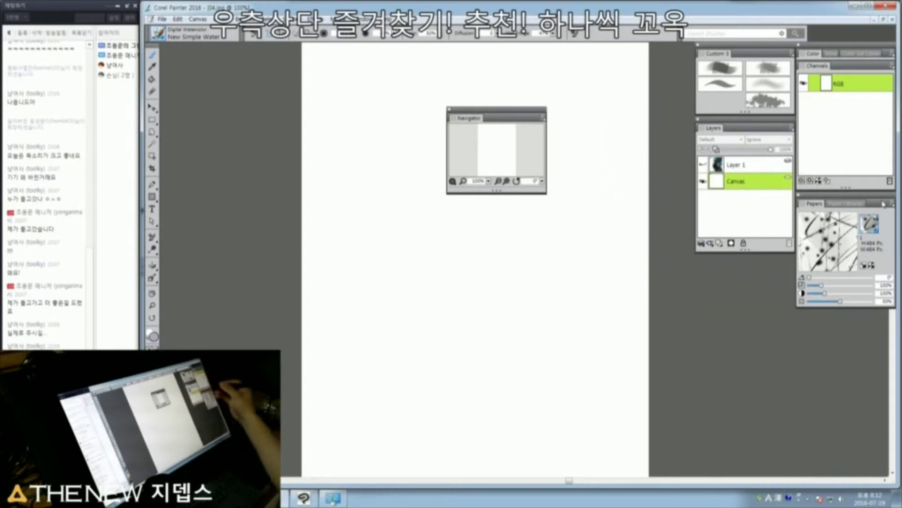
pyautogui.moveTo(502, 113); pyautogui.dragTo(217, 51)
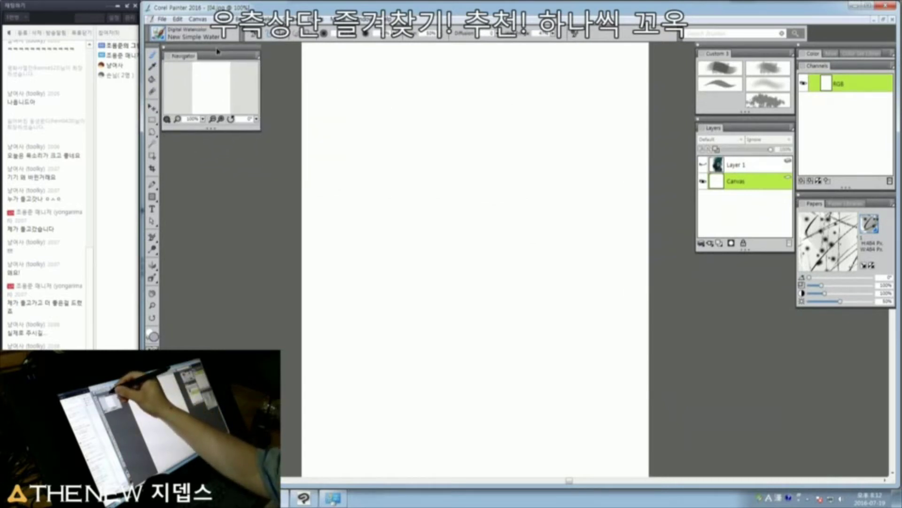
# Step: Enlarge the Navigator panel to roughly double its width and nearly four times its height, and check its display options
pyautogui.moveTo(262, 130); pyautogui.dragTo(364, 347)
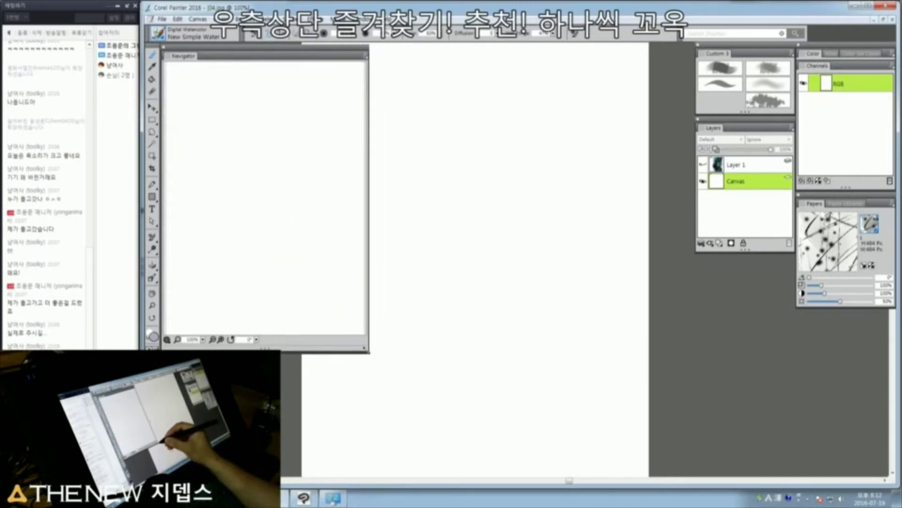
pyautogui.click(366, 56)
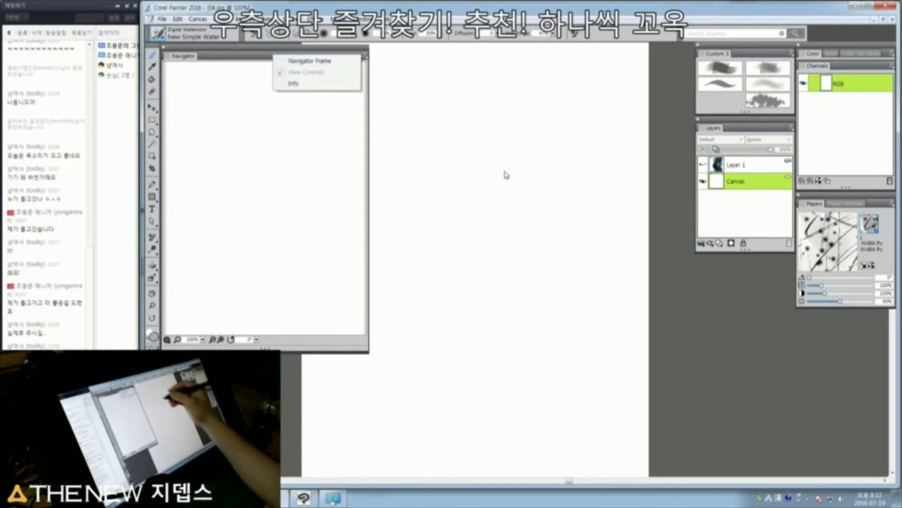
pyautogui.click(548, 243)
# Step: Paint grey test strokes across the blank canvas and clear them
pyautogui.moveTo(539, 201)
pyautogui.mouseDown()
pyautogui.moveTo(507, 247)
pyautogui.moveTo(548, 262)
pyautogui.moveTo(593, 252)
pyautogui.mouseUp()
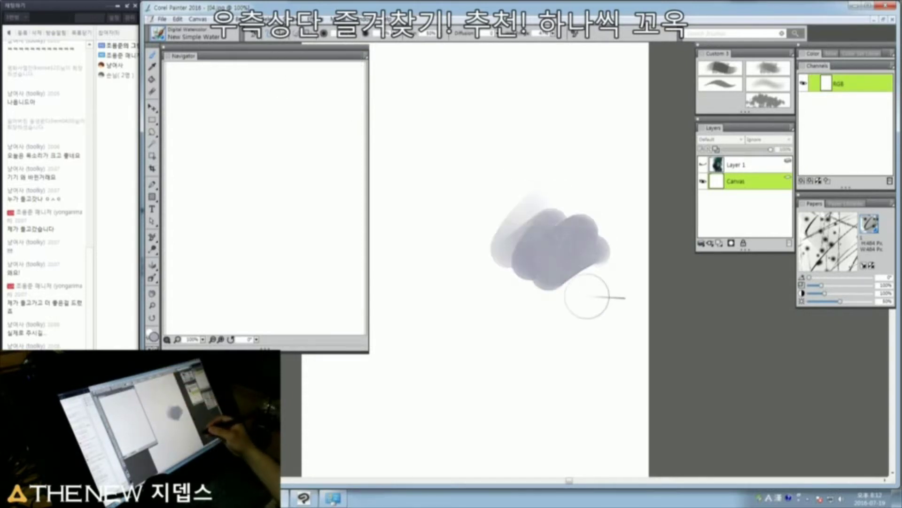
pyautogui.hotkey('ctrl', 'z')
pyautogui.moveTo(521, 287); pyautogui.dragTo(614, 273)
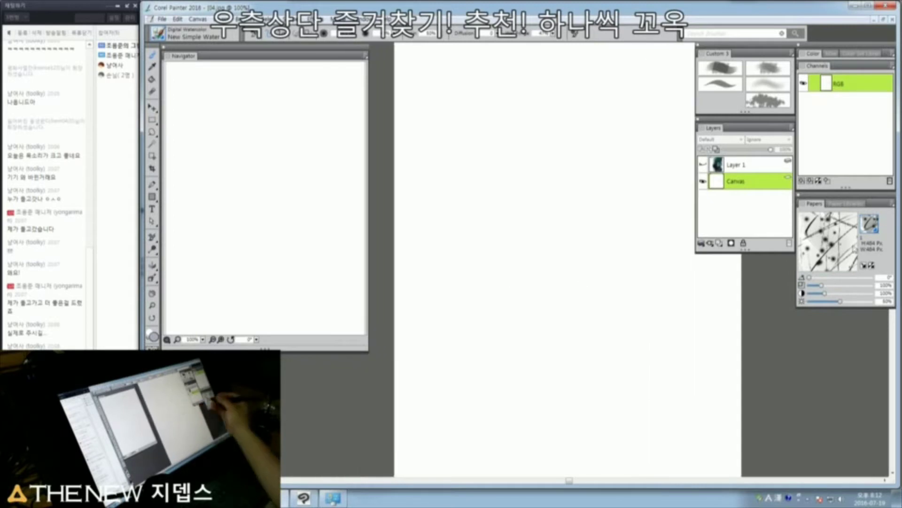
pyautogui.moveTo(492, 143)
pyautogui.mouseDown()
pyautogui.moveTo(489, 264)
pyautogui.moveTo(534, 211)
pyautogui.moveTo(624, 292)
pyautogui.moveTo(437, 242)
pyautogui.moveTo(682, 291)
pyautogui.moveTo(489, 395)
pyautogui.moveTo(630, 437)
pyautogui.mouseUp()
pyautogui.moveTo(582, 178)
pyautogui.mouseDown()
pyautogui.moveTo(530, 225)
pyautogui.moveTo(642, 160)
pyautogui.moveTo(596, 209)
pyautogui.mouseUp()
pyautogui.moveTo(494, 228)
pyautogui.mouseDown()
pyautogui.moveTo(437, 193)
pyautogui.moveTo(505, 350)
pyautogui.mouseUp()
pyautogui.press('BackSpace')
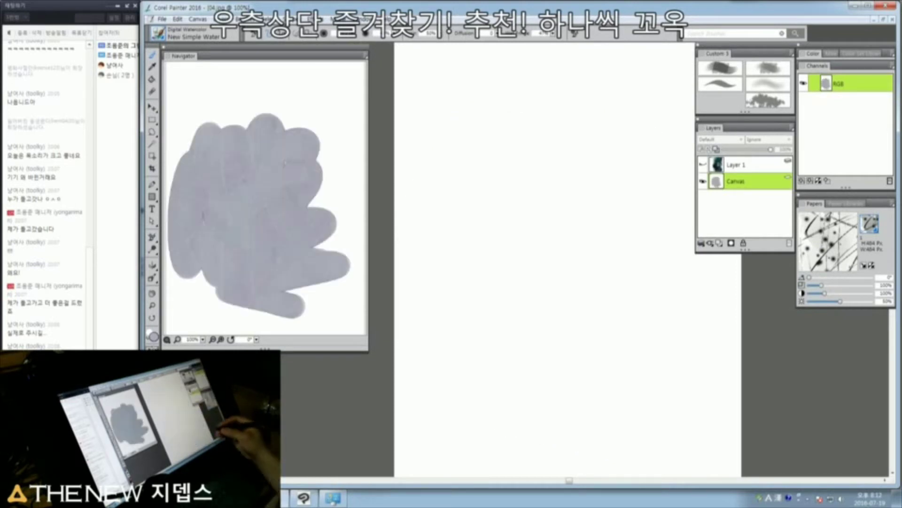
# Step: Zoom out to 75%, pick a muted blue-grey with the temporary color wheel and paint a few vertical strokes near the canvas centre
pyautogui.moveTo(632, 330); pyautogui.dragTo(599, 322)
pyautogui.keyDown('ctrl'); pyautogui.keyDown('alt'); pyautogui.click(605, 325); pyautogui.keyUp('alt'); pyautogui.keyUp('ctrl')
pyautogui.moveTo(581, 279); pyautogui.dragTo(552, 309)
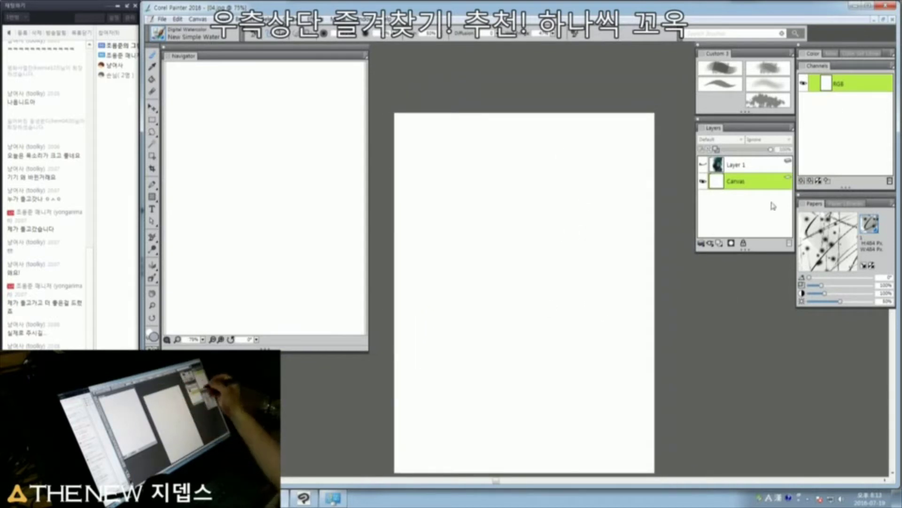
pyautogui.hotkey('ctrl', 'alt', '1')
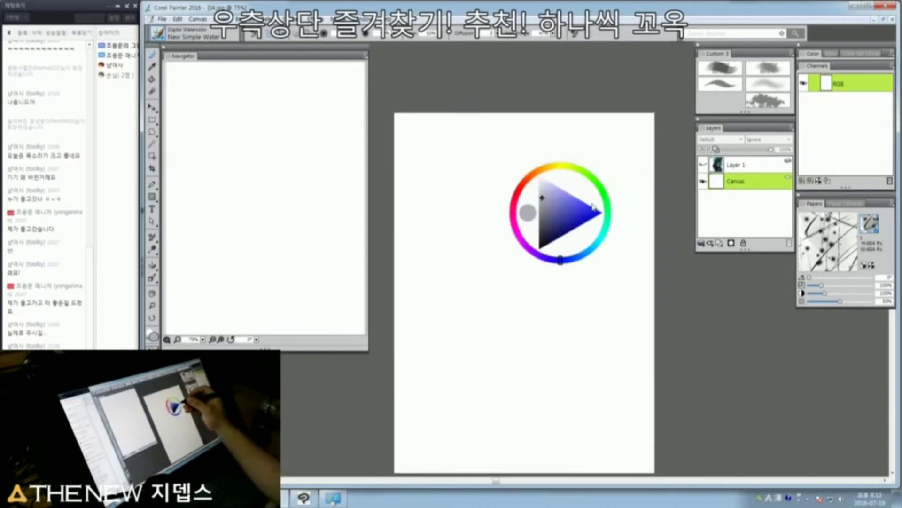
pyautogui.click(594, 247)
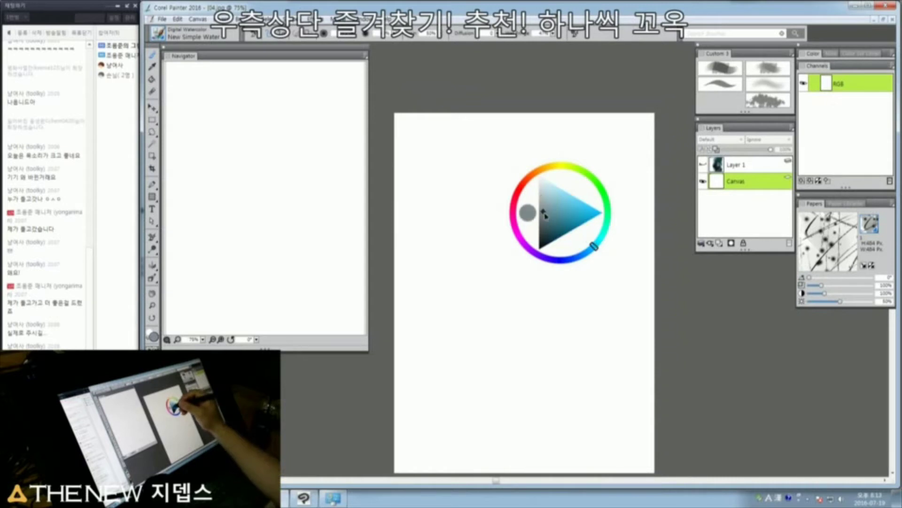
pyautogui.click(553, 291)
pyautogui.moveTo(572, 195)
pyautogui.mouseDown()
pyautogui.moveTo(584, 272)
pyautogui.moveTo(573, 237)
pyautogui.mouseUp()
pyautogui.hotkey('ctrl', 'alt', '1')
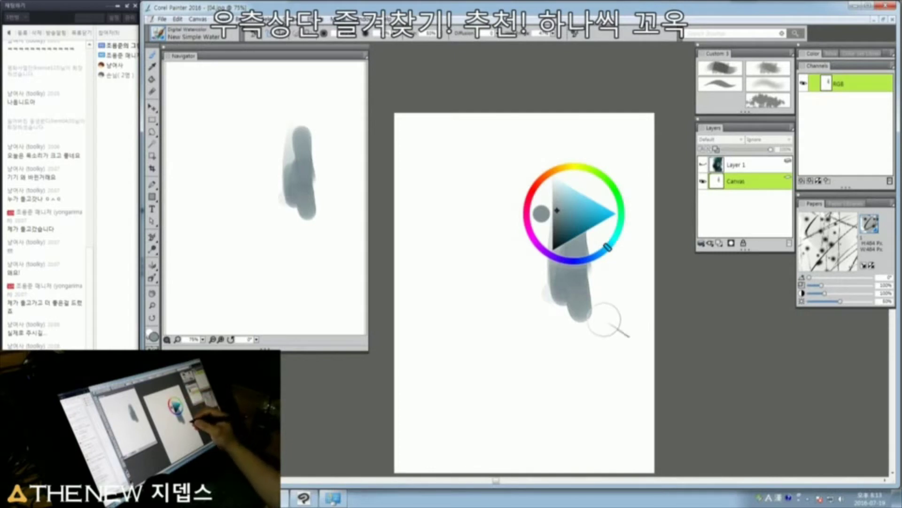
pyautogui.hotkey('ctrl', 'alt', '1')
# Step: Close the Color Set Libraries and Mixer panels so that only the expanded Color panel remains in its group
pyautogui.click(860, 54)
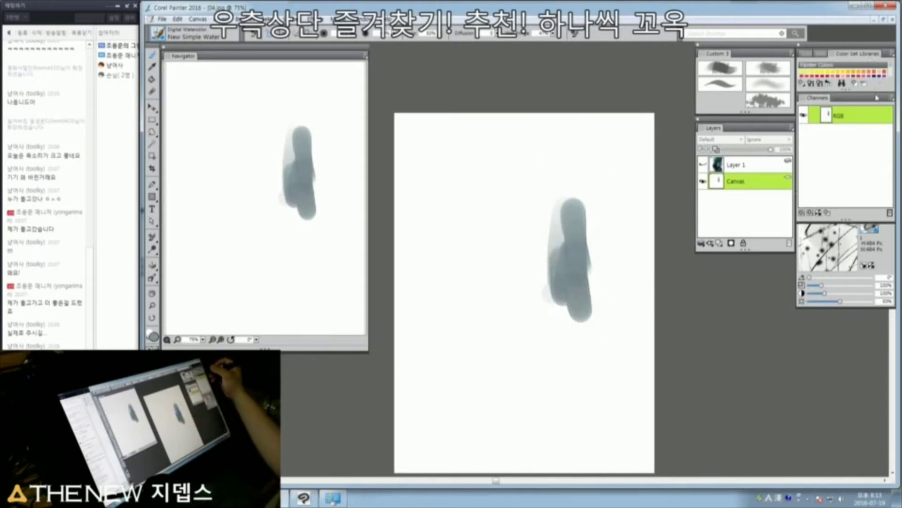
pyautogui.click(828, 54)
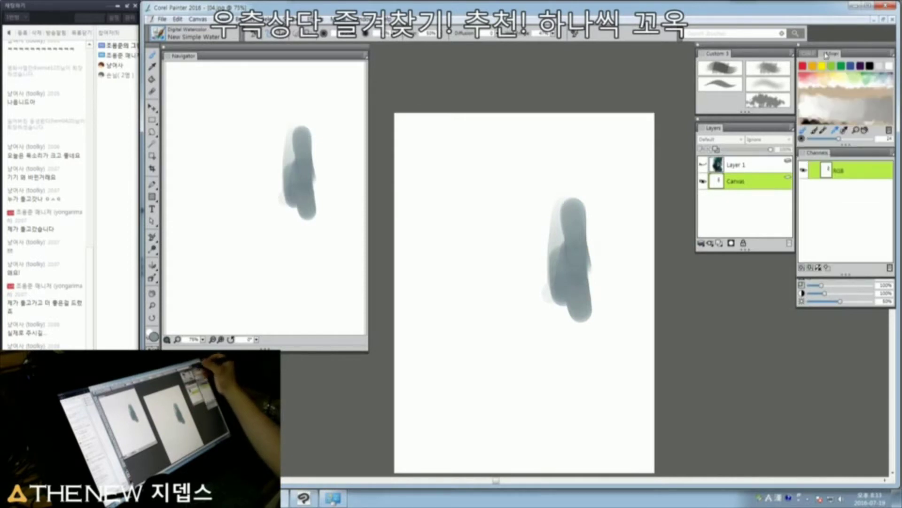
pyautogui.click(825, 54)
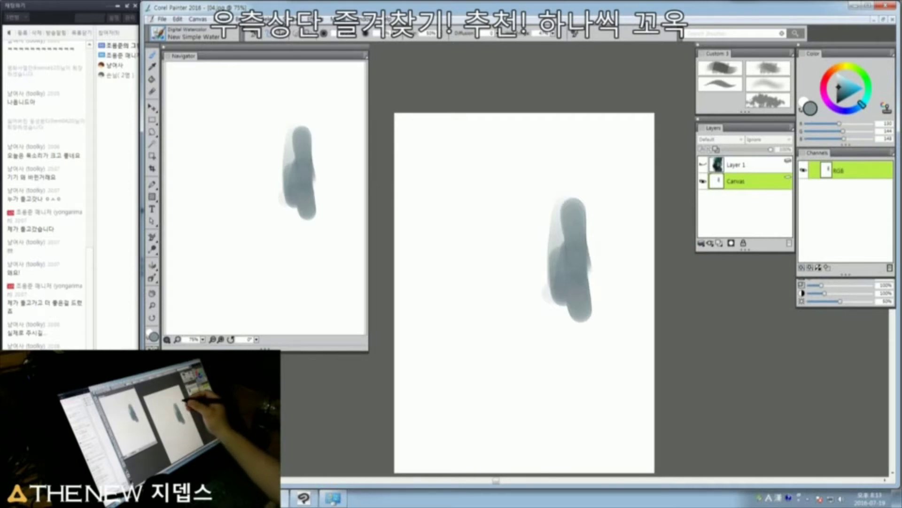
# Step: Detach the Color Variability panel from the advanced brush controls and close the remaining brush control panels
pyautogui.click(574, 33)
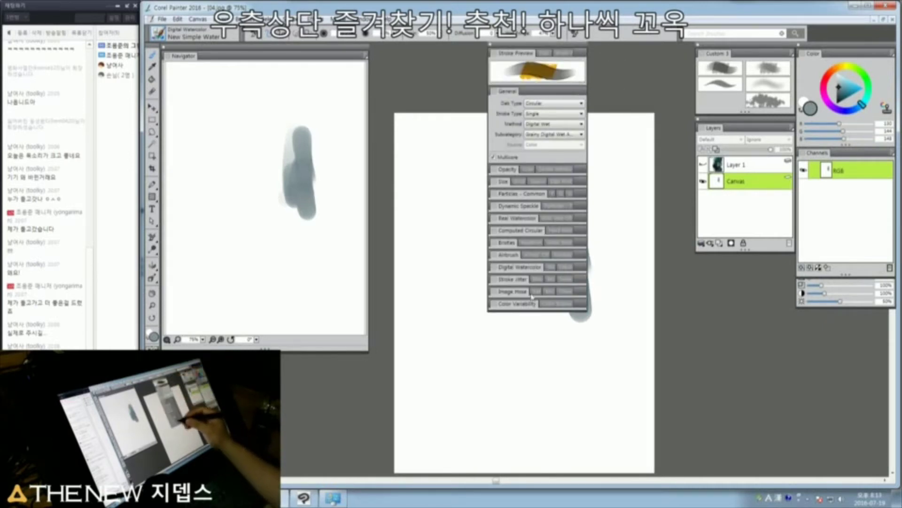
pyautogui.moveTo(519, 306)
pyautogui.mouseDown()
pyautogui.moveTo(628, 329)
pyautogui.moveTo(668, 315)
pyautogui.mouseUp()
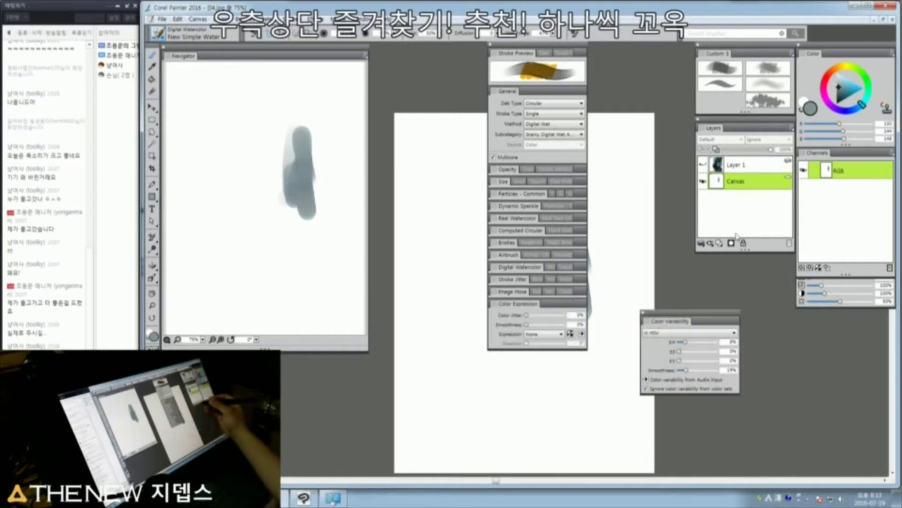
pyautogui.click(490, 47)
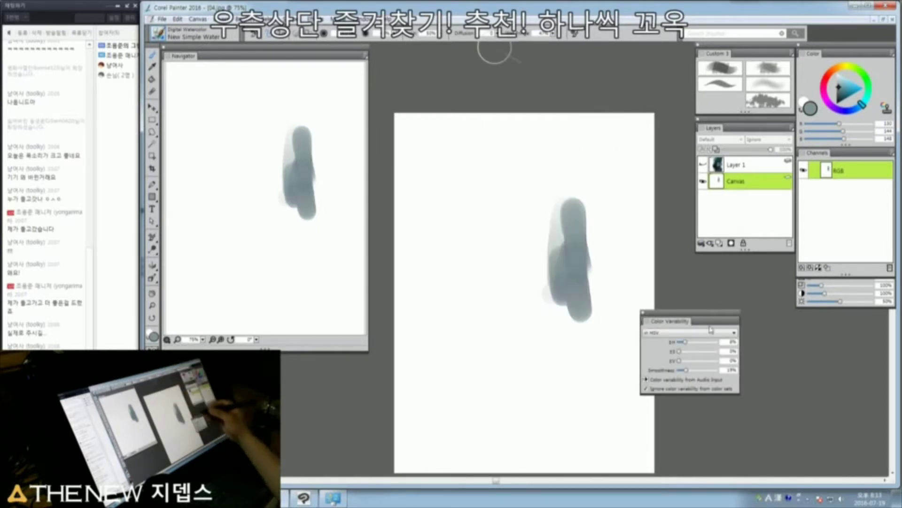
# Step: Group the Channels panel with the Color panel and stack the Papers and Color Variability panels beneath them
pyautogui.moveTo(697, 317); pyautogui.dragTo(853, 306)
pyautogui.moveTo(818, 155); pyautogui.dragTo(822, 68)
pyautogui.moveTo(836, 197); pyautogui.dragTo(832, 157)
pyautogui.moveTo(832, 313); pyautogui.dragTo(831, 277)
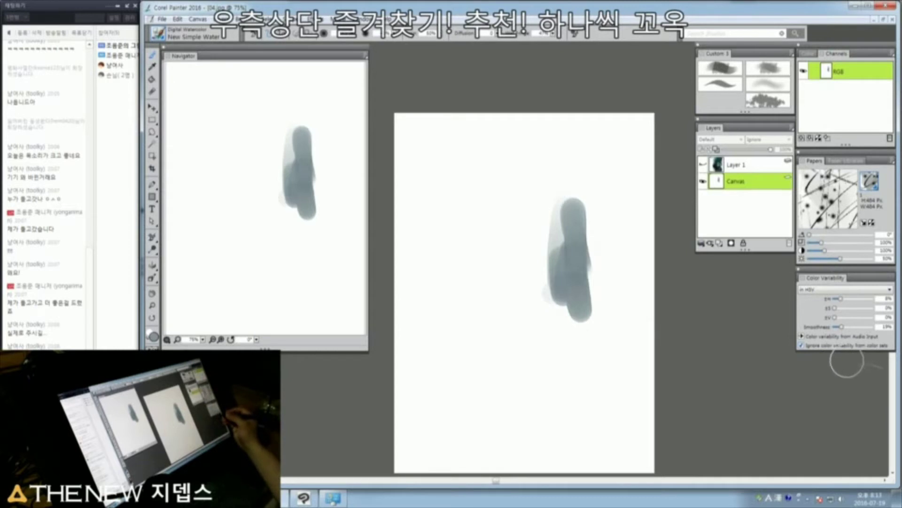
# Step: Paint broad translucent blue-grey washes over the upper right half of the canvas
pyautogui.moveTo(572, 247); pyautogui.dragTo(530, 321)
pyautogui.moveTo(522, 208); pyautogui.dragTo(519, 263)
pyautogui.moveTo(514, 228); pyautogui.dragTo(541, 226)
pyautogui.moveTo(520, 175)
pyautogui.mouseDown()
pyautogui.moveTo(504, 188)
pyautogui.moveTo(494, 183)
pyautogui.moveTo(509, 206)
pyautogui.moveTo(523, 194)
pyautogui.moveTo(494, 186)
pyautogui.moveTo(519, 172)
pyautogui.moveTo(567, 211)
pyautogui.moveTo(540, 116)
pyautogui.moveTo(559, 109)
pyautogui.moveTo(571, 204)
pyautogui.moveTo(613, 101)
pyautogui.moveTo(584, 217)
pyautogui.moveTo(617, 98)
pyautogui.moveTo(606, 155)
pyautogui.moveTo(628, 173)
pyautogui.moveTo(646, 128)
pyautogui.moveTo(634, 203)
pyautogui.moveTo(639, 118)
pyautogui.moveTo(599, 262)
pyautogui.moveTo(568, 295)
pyautogui.moveTo(554, 268)
pyautogui.moveTo(559, 160)
pyautogui.moveTo(502, 268)
pyautogui.moveTo(517, 296)
pyautogui.moveTo(501, 223)
pyautogui.moveTo(480, 313)
pyautogui.moveTo(489, 228)
pyautogui.moveTo(467, 322)
pyautogui.moveTo(471, 303)
pyautogui.moveTo(499, 372)
pyautogui.moveTo(472, 284)
pyautogui.moveTo(519, 326)
pyautogui.moveTo(524, 230)
pyautogui.moveTo(513, 299)
pyautogui.moveTo(508, 332)
pyautogui.mouseUp()
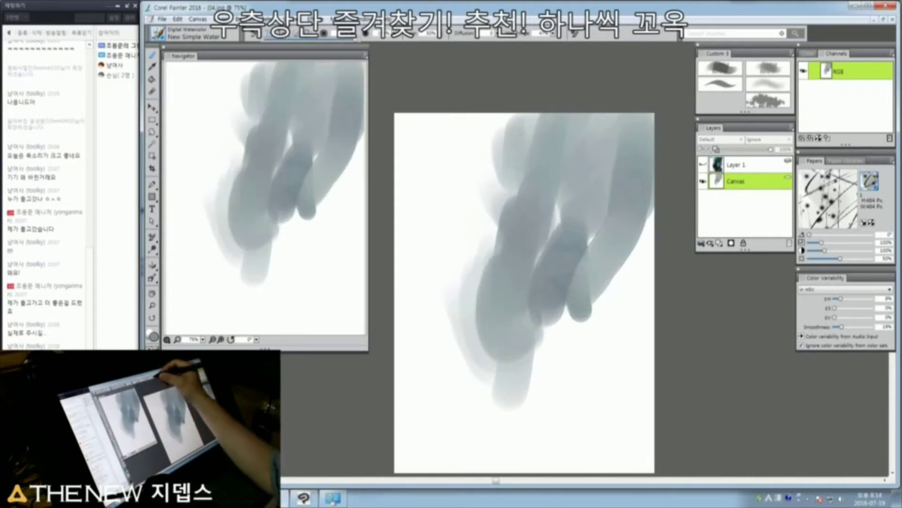
pyautogui.moveTo(517, 244)
pyautogui.mouseDown()
pyautogui.moveTo(545, 181)
pyautogui.moveTo(570, 212)
pyautogui.moveTo(557, 212)
pyautogui.moveTo(600, 121)
pyautogui.moveTo(629, 197)
pyautogui.moveTo(629, 235)
pyautogui.mouseUp()
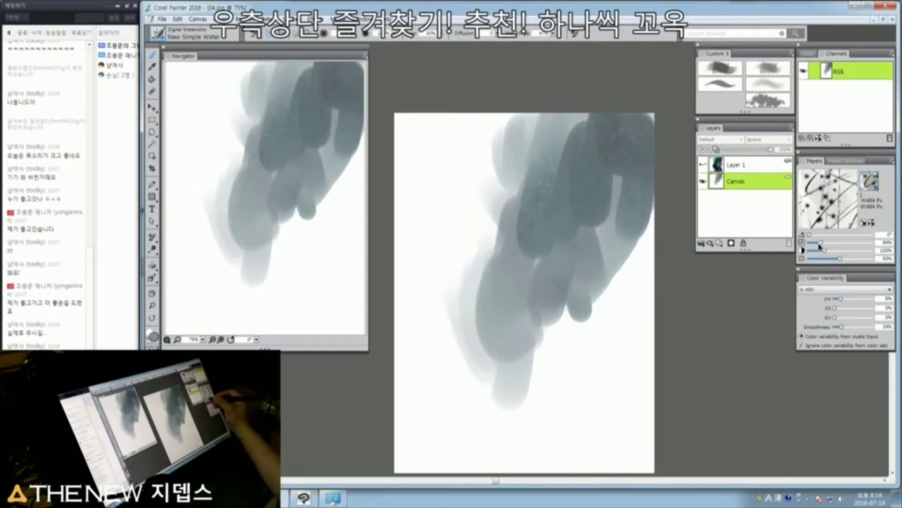
# Step: Reduce the paper texture scale to 52%, testing the grain with darker strokes in the canvas's upper right area
pyautogui.moveTo(813, 243); pyautogui.dragTo(812, 243)
pyautogui.moveTo(608, 210)
pyautogui.mouseDown()
pyautogui.moveTo(605, 145)
pyautogui.moveTo(590, 127)
pyautogui.moveTo(575, 258)
pyautogui.mouseUp()
pyautogui.moveTo(625, 141); pyautogui.dragTo(656, 221)
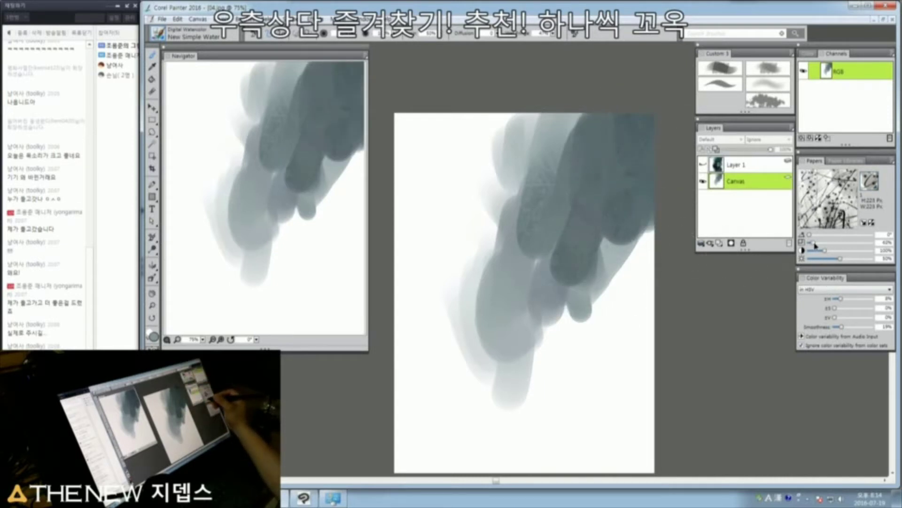
pyautogui.moveTo(814, 243); pyautogui.dragTo(816, 244)
# Step: Cover the right two thirds of the canvas with layered blue-grey washes, leaving a soft white strip along the left edge
pyautogui.moveTo(629, 245); pyautogui.dragTo(618, 298)
pyautogui.moveTo(578, 262)
pyautogui.mouseDown()
pyautogui.moveTo(572, 343)
pyautogui.moveTo(546, 225)
pyautogui.moveTo(518, 323)
pyautogui.moveTo(528, 352)
pyautogui.mouseUp()
pyautogui.moveTo(551, 238); pyautogui.dragTo(527, 302)
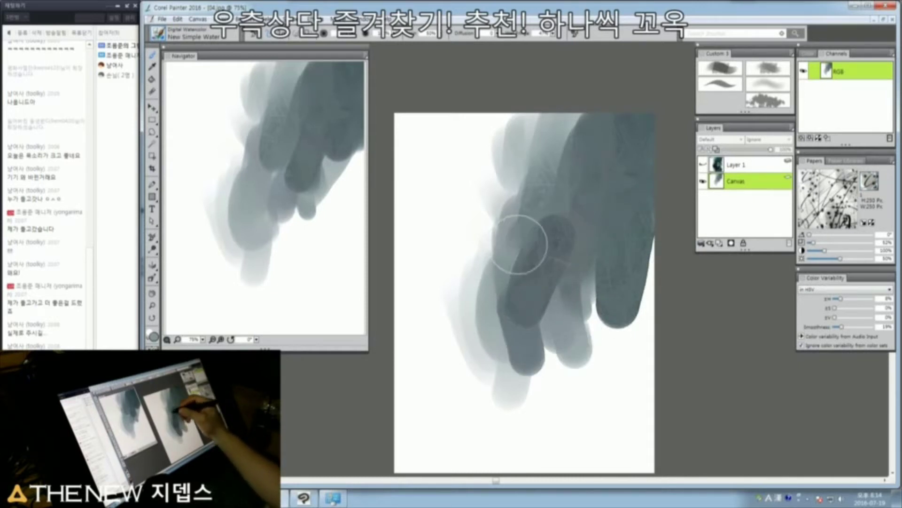
pyautogui.moveTo(519, 244); pyautogui.dragTo(509, 358)
pyautogui.moveTo(485, 308)
pyautogui.mouseDown()
pyautogui.moveTo(487, 334)
pyautogui.moveTo(506, 362)
pyautogui.moveTo(491, 418)
pyautogui.moveTo(467, 431)
pyautogui.moveTo(500, 402)
pyautogui.moveTo(518, 417)
pyautogui.moveTo(548, 317)
pyautogui.moveTo(540, 343)
pyautogui.moveTo(584, 287)
pyautogui.moveTo(554, 264)
pyautogui.moveTo(636, 312)
pyautogui.moveTo(619, 393)
pyautogui.moveTo(600, 289)
pyautogui.moveTo(566, 320)
pyautogui.mouseUp()
pyautogui.moveTo(564, 295)
pyautogui.mouseDown()
pyautogui.moveTo(574, 273)
pyautogui.moveTo(573, 213)
pyautogui.moveTo(541, 200)
pyautogui.moveTo(538, 233)
pyautogui.moveTo(517, 221)
pyautogui.moveTo(496, 238)
pyautogui.moveTo(498, 171)
pyautogui.moveTo(512, 213)
pyautogui.moveTo(507, 171)
pyautogui.moveTo(519, 179)
pyautogui.moveTo(506, 182)
pyautogui.moveTo(489, 140)
pyautogui.moveTo(474, 137)
pyautogui.moveTo(523, 138)
pyautogui.moveTo(526, 233)
pyautogui.moveTo(577, 185)
pyautogui.moveTo(571, 166)
pyautogui.moveTo(519, 163)
pyautogui.moveTo(536, 220)
pyautogui.moveTo(521, 170)
pyautogui.mouseUp()
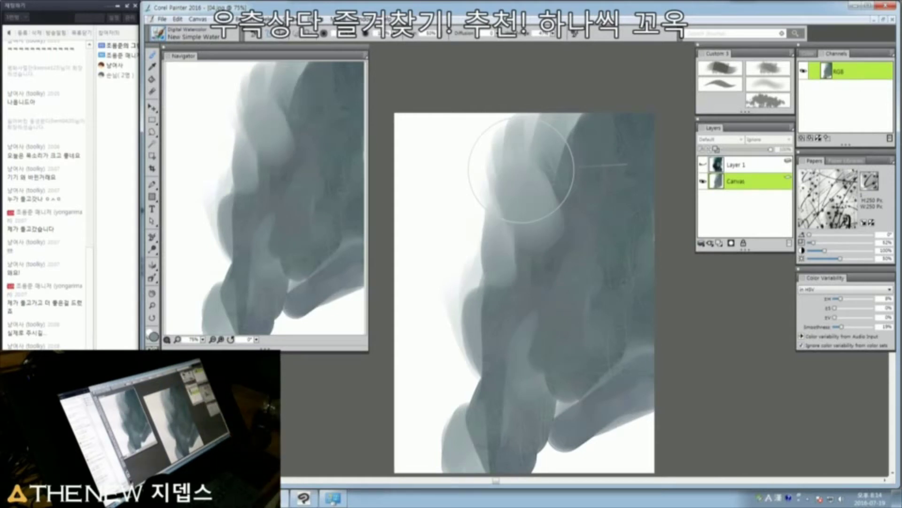
pyautogui.moveTo(556, 157)
pyautogui.mouseDown()
pyautogui.moveTo(544, 193)
pyautogui.moveTo(531, 136)
pyautogui.moveTo(532, 167)
pyautogui.moveTo(523, 137)
pyautogui.moveTo(513, 136)
pyautogui.moveTo(517, 165)
pyautogui.moveTo(509, 154)
pyautogui.moveTo(569, 192)
pyautogui.moveTo(542, 184)
pyautogui.moveTo(539, 171)
pyautogui.moveTo(608, 180)
pyautogui.moveTo(614, 207)
pyautogui.moveTo(496, 142)
pyautogui.moveTo(513, 140)
pyautogui.moveTo(502, 101)
pyautogui.moveTo(497, 124)
pyautogui.moveTo(533, 155)
pyautogui.moveTo(564, 172)
pyautogui.moveTo(571, 148)
pyautogui.moveTo(545, 138)
pyautogui.moveTo(544, 167)
pyautogui.moveTo(528, 126)
pyautogui.moveTo(516, 148)
pyautogui.moveTo(519, 211)
pyautogui.moveTo(534, 210)
pyautogui.moveTo(527, 142)
pyautogui.moveTo(516, 169)
pyautogui.moveTo(511, 160)
pyautogui.moveTo(539, 236)
pyautogui.moveTo(530, 243)
pyautogui.moveTo(512, 218)
pyautogui.moveTo(534, 287)
pyautogui.moveTo(557, 252)
pyautogui.moveTo(558, 224)
pyautogui.moveTo(549, 225)
pyautogui.moveTo(559, 242)
pyautogui.moveTo(562, 219)
pyautogui.moveTo(556, 227)
pyautogui.moveTo(573, 255)
pyautogui.moveTo(591, 242)
pyautogui.moveTo(591, 324)
pyautogui.moveTo(608, 387)
pyautogui.moveTo(594, 358)
pyautogui.moveTo(585, 306)
pyautogui.mouseUp()
pyautogui.moveTo(552, 355)
pyautogui.mouseDown()
pyautogui.moveTo(524, 407)
pyautogui.moveTo(556, 398)
pyautogui.moveTo(572, 415)
pyautogui.moveTo(590, 355)
pyautogui.moveTo(561, 402)
pyautogui.moveTo(606, 397)
pyautogui.moveTo(605, 423)
pyautogui.moveTo(627, 414)
pyautogui.moveTo(628, 387)
pyautogui.moveTo(644, 378)
pyautogui.moveTo(599, 358)
pyautogui.moveTo(603, 388)
pyautogui.moveTo(614, 389)
pyautogui.moveTo(594, 418)
pyautogui.moveTo(564, 414)
pyautogui.moveTo(589, 328)
pyautogui.moveTo(564, 397)
pyautogui.moveTo(553, 394)
pyautogui.moveTo(631, 299)
pyautogui.moveTo(635, 338)
pyautogui.moveTo(610, 388)
pyautogui.moveTo(630, 372)
pyautogui.moveTo(515, 296)
pyautogui.moveTo(501, 352)
pyautogui.moveTo(468, 385)
pyautogui.moveTo(480, 342)
pyautogui.moveTo(447, 402)
pyautogui.moveTo(462, 419)
pyautogui.moveTo(454, 414)
pyautogui.moveTo(477, 384)
pyautogui.moveTo(459, 375)
pyautogui.moveTo(467, 394)
pyautogui.moveTo(447, 424)
pyautogui.moveTo(462, 418)
pyautogui.moveTo(471, 432)
pyautogui.moveTo(464, 376)
pyautogui.moveTo(488, 379)
pyautogui.moveTo(496, 348)
pyautogui.moveTo(477, 377)
pyautogui.moveTo(503, 383)
pyautogui.moveTo(470, 250)
pyautogui.moveTo(475, 293)
pyautogui.moveTo(485, 254)
pyautogui.moveTo(483, 278)
pyautogui.moveTo(549, 275)
pyautogui.moveTo(517, 263)
pyautogui.mouseUp()
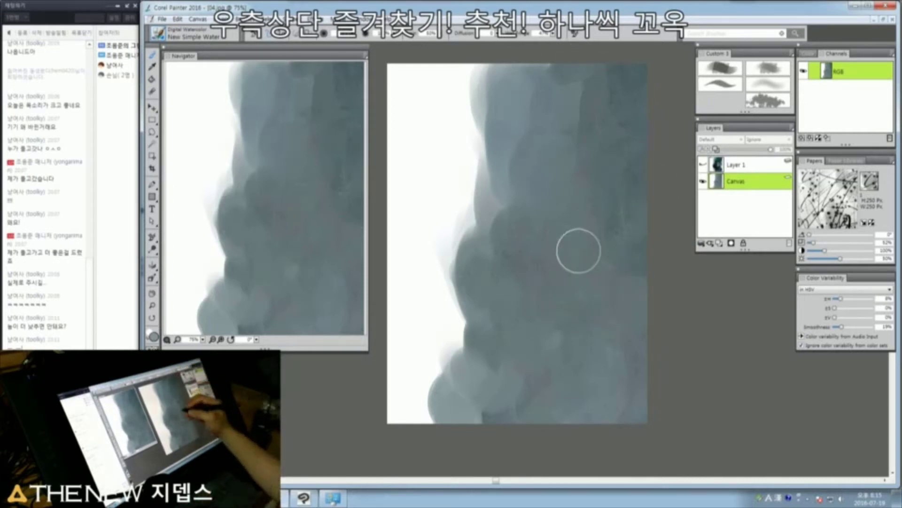
# Step: Use a smaller brush to sketch the dark side edge and curved jawline of the central face, consulting Layer 1 for reference
pyautogui.moveTo(579, 261); pyautogui.dragTo(577, 277)
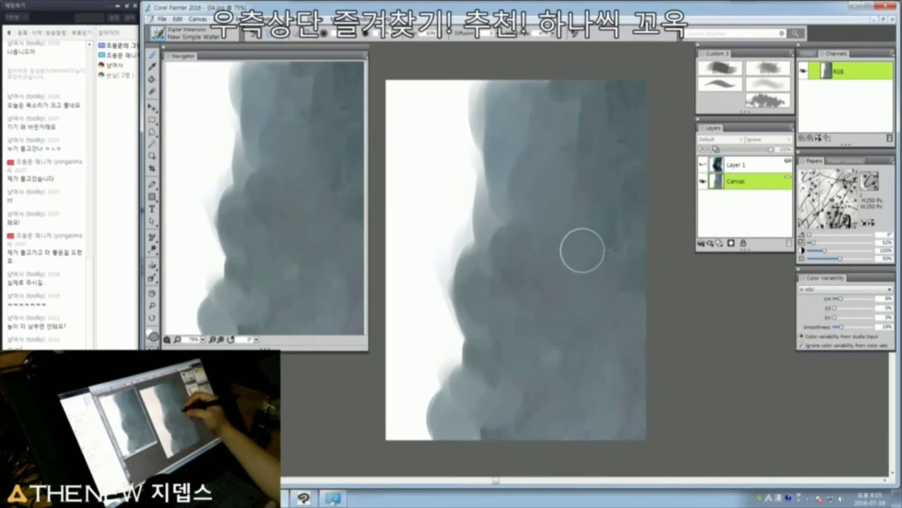
pyautogui.moveTo(514, 244)
pyautogui.keyDown('ctrl'); pyautogui.keyDown('alt'); pyautogui.mouseDown()
pyautogui.moveTo(529, 244)
pyautogui.moveTo(535, 294)
pyautogui.mouseUp(); pyautogui.keyUp('alt'); pyautogui.keyUp('ctrl')
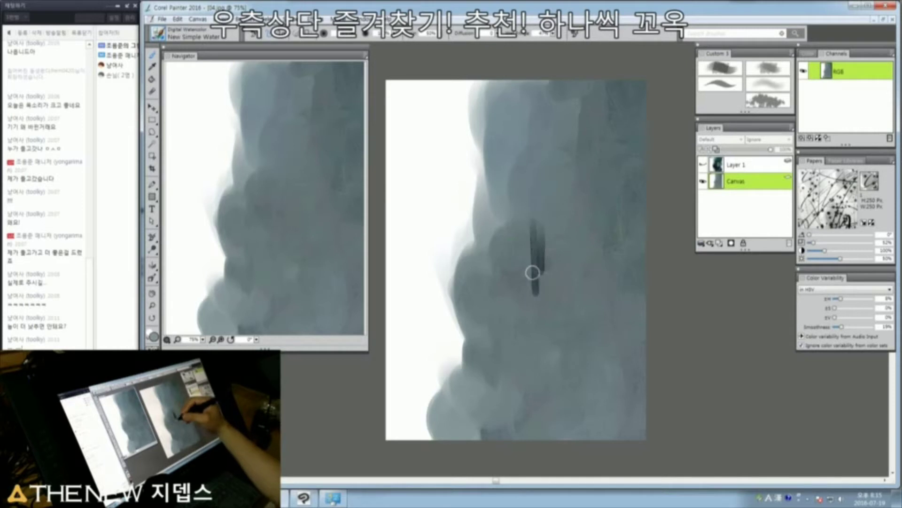
pyautogui.click(703, 164)
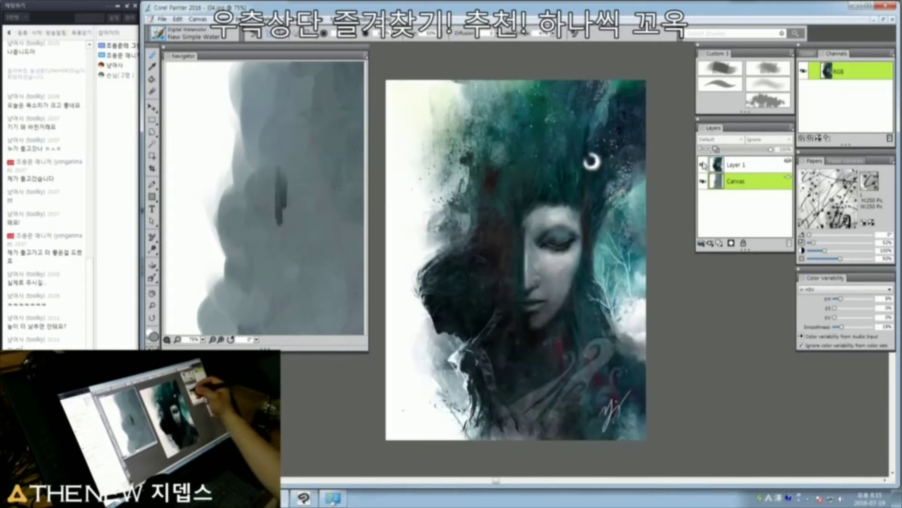
pyautogui.click(704, 164)
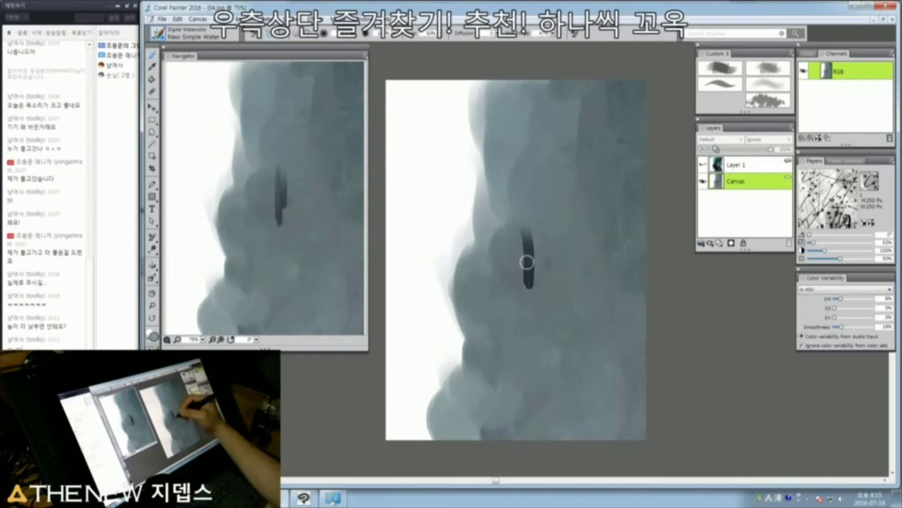
pyautogui.moveTo(588, 224)
pyautogui.mouseDown()
pyautogui.moveTo(560, 300)
pyautogui.moveTo(554, 294)
pyautogui.mouseUp()
pyautogui.click(703, 165)
pyautogui.click(704, 165)
pyautogui.hotkey('ctrl', 'z')
pyautogui.moveTo(587, 221)
pyautogui.mouseDown()
pyautogui.moveTo(548, 308)
pyautogui.moveTo(589, 242)
pyautogui.moveTo(546, 318)
pyautogui.mouseUp()
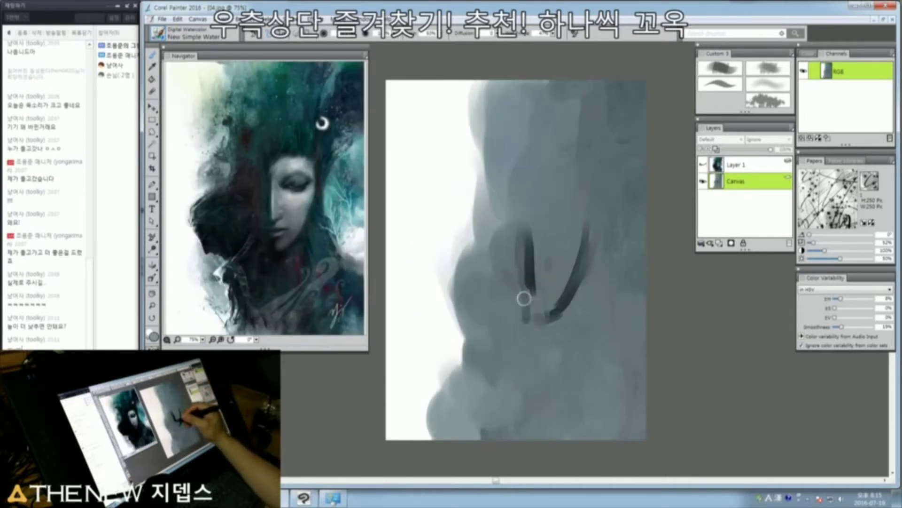
# Step: Check Layer 1 again, hide it and paint the small dark profile head at the left of the central face
pyautogui.click(703, 164)
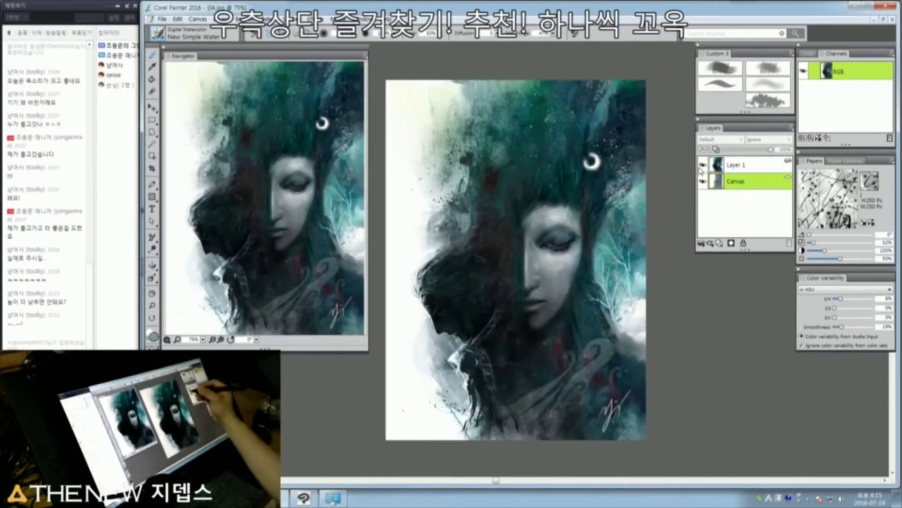
pyautogui.click(703, 165)
pyautogui.moveTo(451, 286)
pyautogui.mouseDown()
pyautogui.moveTo(465, 284)
pyautogui.moveTo(459, 277)
pyautogui.mouseUp()
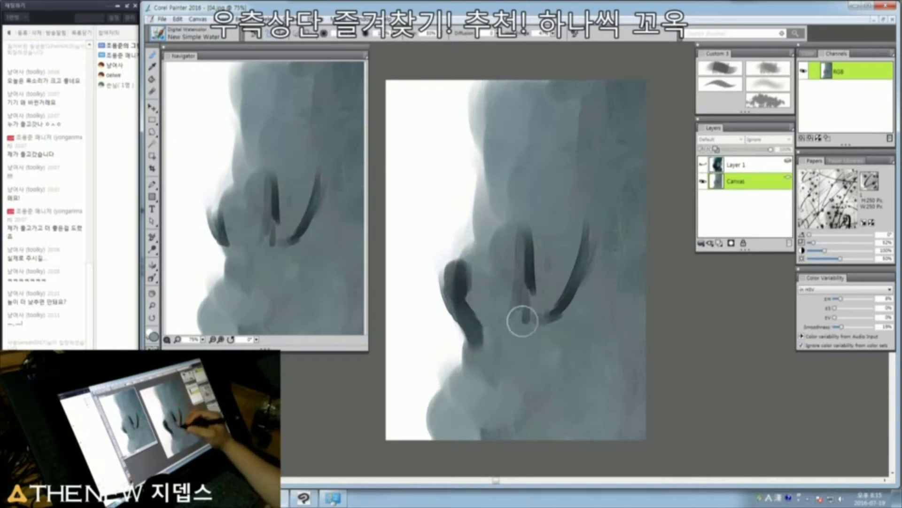
pyautogui.moveTo(458, 311); pyautogui.dragTo(459, 277)
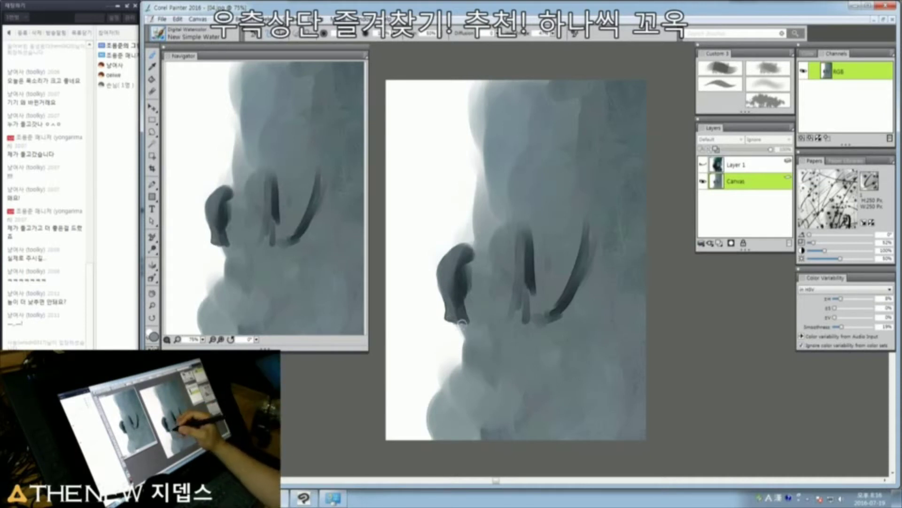
pyautogui.hotkey('ctrl', 'z')
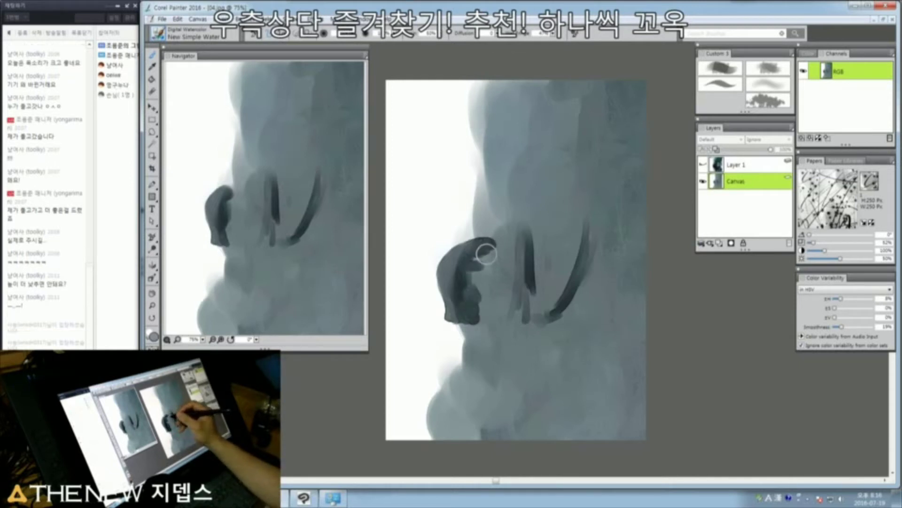
pyautogui.moveTo(487, 254); pyautogui.dragTo(486, 263)
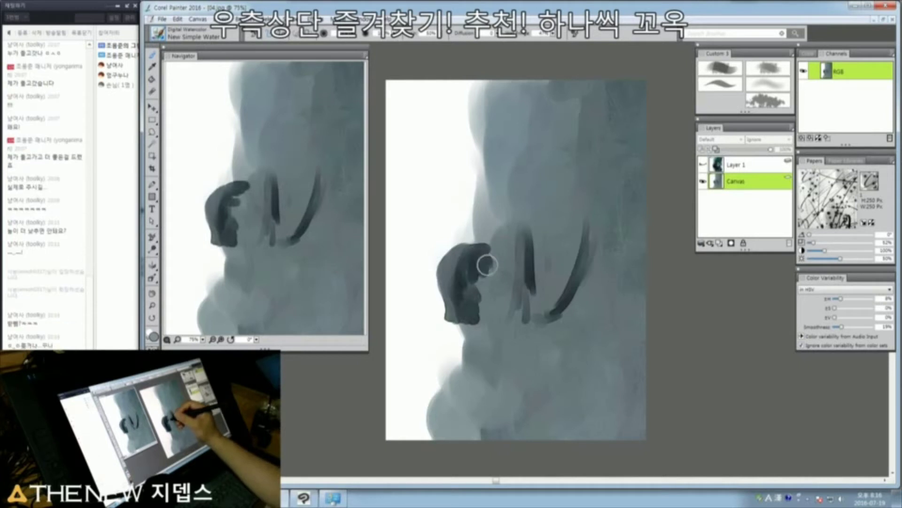
# Step: Paint dark blue-grey masses from the small profile head to the central face, extending below the jaw to form the neck, chest and shoulders
pyautogui.moveTo(510, 221)
pyautogui.mouseDown()
pyautogui.moveTo(494, 310)
pyautogui.moveTo(486, 323)
pyautogui.moveTo(473, 320)
pyautogui.mouseUp()
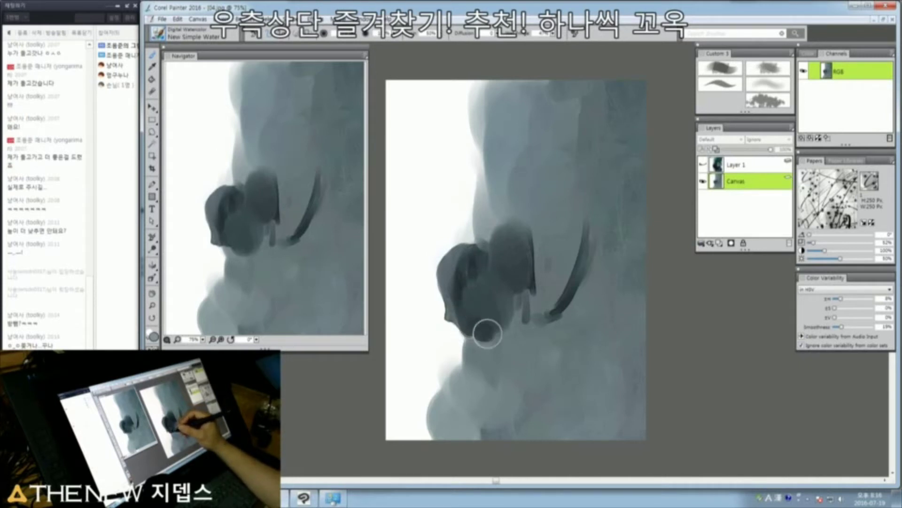
pyautogui.moveTo(470, 254)
pyautogui.mouseDown()
pyautogui.moveTo(500, 329)
pyautogui.moveTo(506, 355)
pyautogui.mouseUp()
pyautogui.moveTo(520, 284)
pyautogui.mouseDown()
pyautogui.moveTo(551, 328)
pyautogui.moveTo(544, 318)
pyautogui.moveTo(572, 290)
pyautogui.moveTo(590, 288)
pyautogui.moveTo(589, 254)
pyautogui.mouseUp()
pyautogui.moveTo(589, 296)
pyautogui.mouseDown()
pyautogui.moveTo(583, 288)
pyautogui.moveTo(562, 311)
pyautogui.moveTo(510, 325)
pyautogui.moveTo(490, 357)
pyautogui.moveTo(474, 356)
pyautogui.moveTo(497, 368)
pyautogui.moveTo(475, 395)
pyautogui.moveTo(477, 380)
pyautogui.moveTo(459, 389)
pyautogui.moveTo(519, 359)
pyautogui.moveTo(486, 410)
pyautogui.moveTo(533, 367)
pyautogui.moveTo(514, 410)
pyautogui.moveTo(545, 371)
pyautogui.moveTo(560, 379)
pyautogui.moveTo(585, 363)
pyautogui.mouseUp()
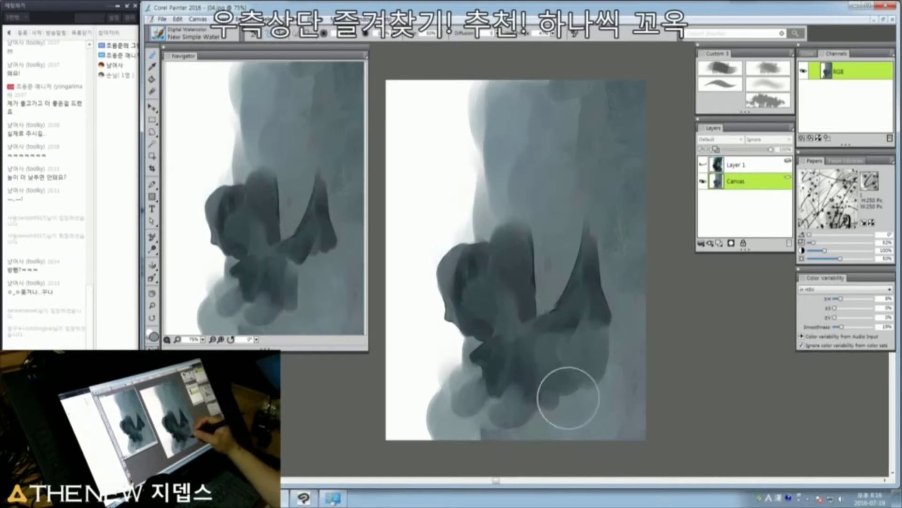
pyautogui.moveTo(556, 409)
pyautogui.mouseDown()
pyautogui.moveTo(607, 322)
pyautogui.moveTo(601, 347)
pyautogui.moveTo(598, 320)
pyautogui.moveTo(611, 352)
pyautogui.mouseUp()
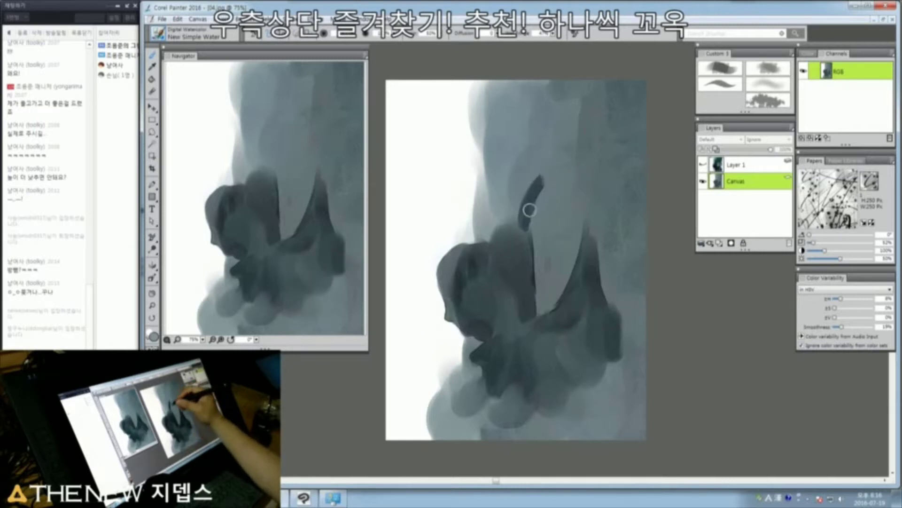
# Step: Paint the dark hair framing the top and sides of the central face, with upward-sweeping strands, checking Layer 1 once for reference
pyautogui.moveTo(528, 202)
pyautogui.mouseDown()
pyautogui.moveTo(568, 175)
pyautogui.moveTo(558, 205)
pyautogui.moveTo(577, 182)
pyautogui.moveTo(563, 180)
pyautogui.moveTo(571, 203)
pyautogui.mouseUp()
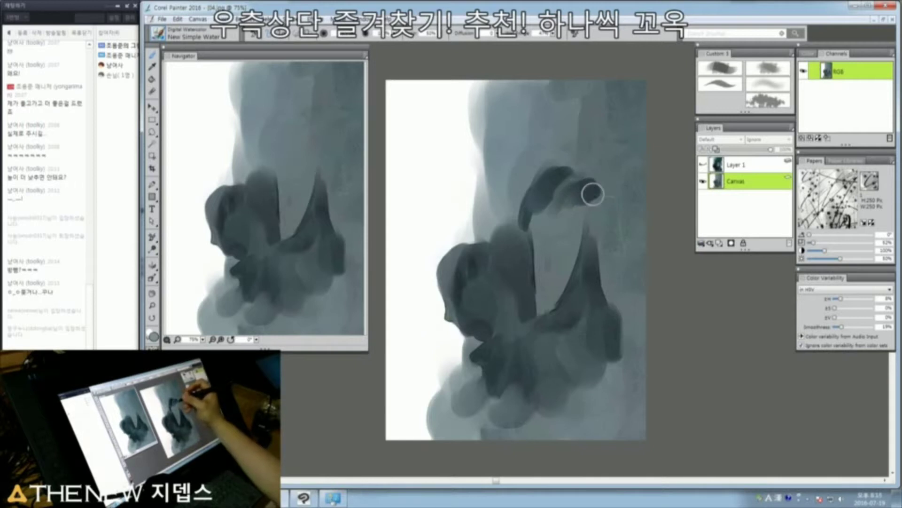
pyautogui.click(703, 164)
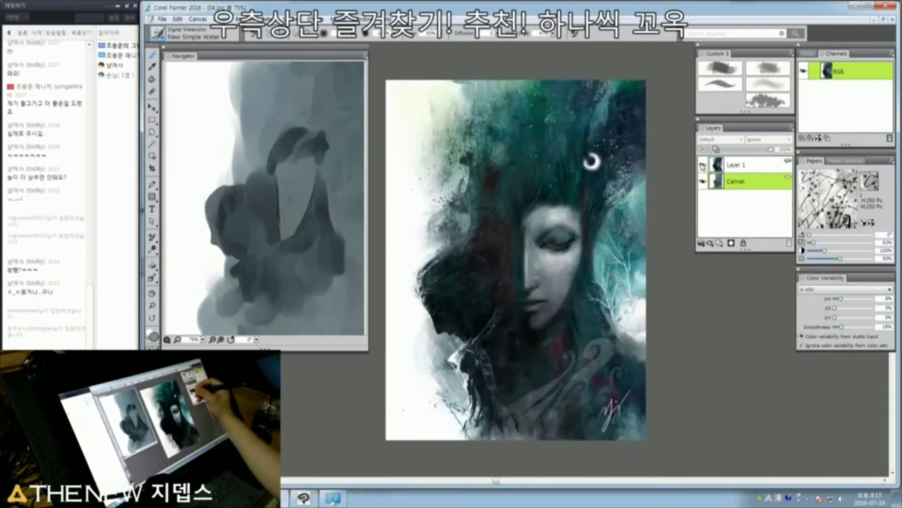
pyautogui.click(703, 164)
pyautogui.moveTo(591, 246); pyautogui.dragTo(600, 179)
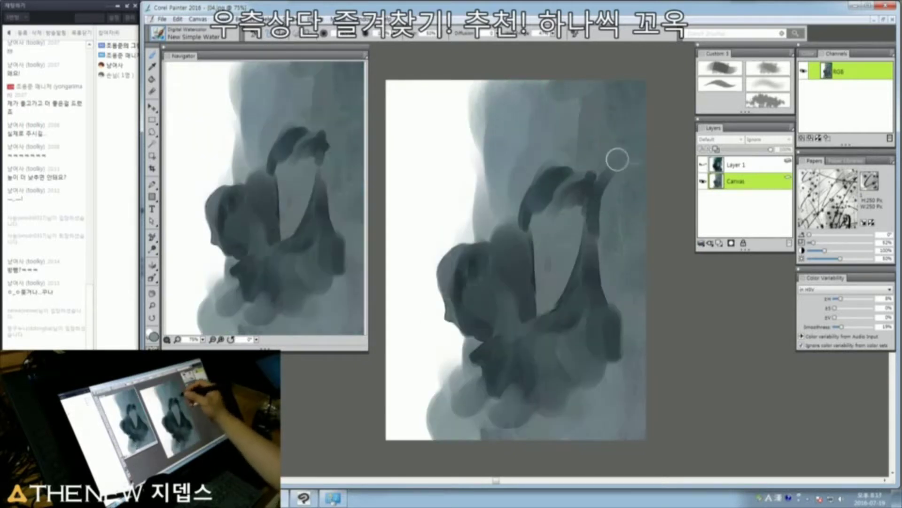
pyautogui.moveTo(599, 201)
pyautogui.mouseDown()
pyautogui.moveTo(593, 179)
pyautogui.moveTo(616, 103)
pyautogui.moveTo(557, 169)
pyautogui.moveTo(569, 166)
pyautogui.moveTo(578, 113)
pyautogui.moveTo(587, 145)
pyautogui.moveTo(553, 140)
pyautogui.moveTo(572, 103)
pyautogui.moveTo(544, 141)
pyautogui.moveTo(540, 114)
pyautogui.moveTo(487, 251)
pyautogui.mouseUp()
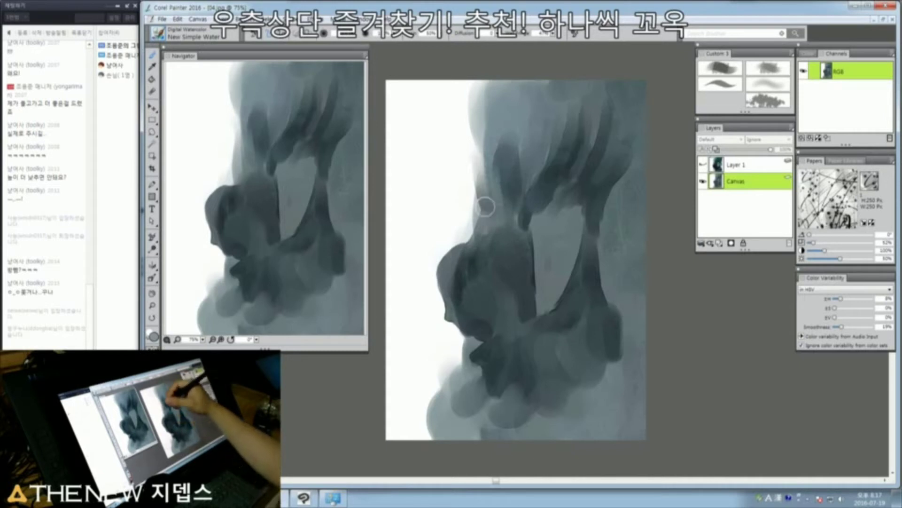
pyautogui.moveTo(480, 134); pyautogui.dragTo(505, 188)
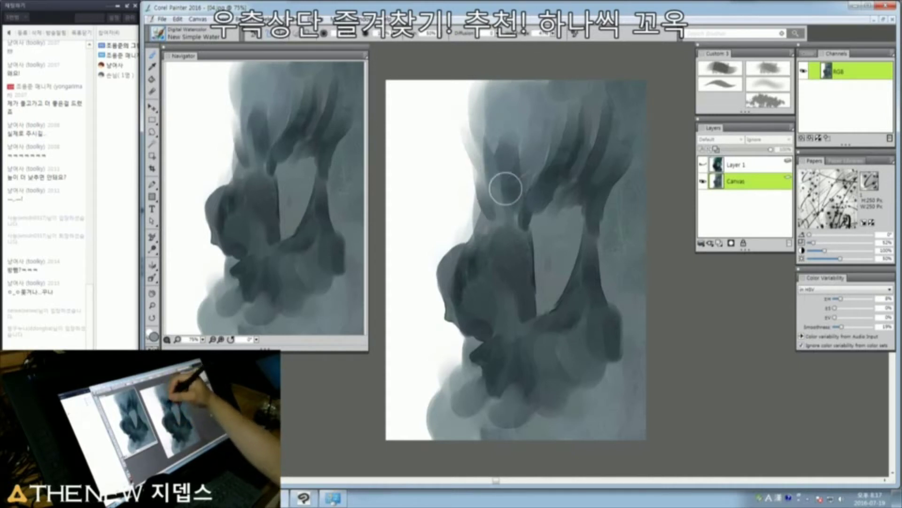
pyautogui.moveTo(492, 123)
pyautogui.mouseDown()
pyautogui.moveTo(501, 204)
pyautogui.moveTo(514, 207)
pyautogui.moveTo(513, 250)
pyautogui.mouseUp()
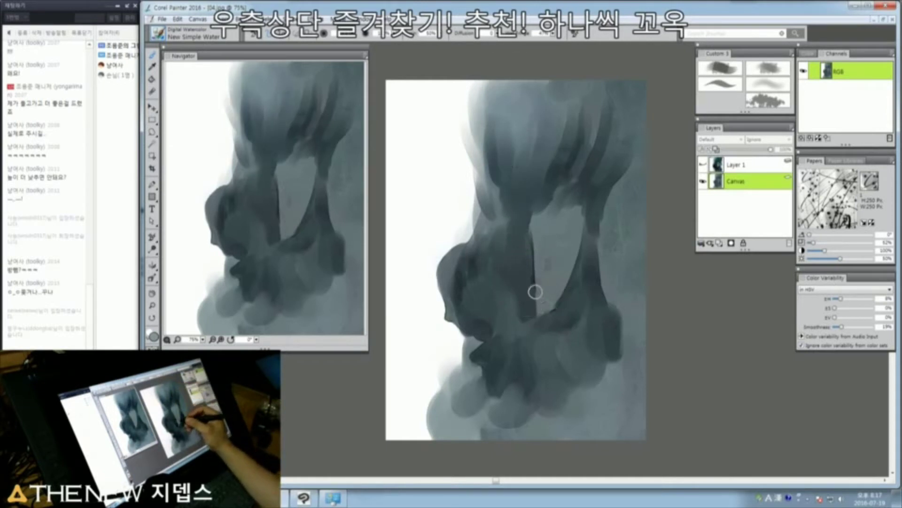
# Step: Fill the chest and right shoulder with broad dark washes, reducing the brush size for finer work
pyautogui.moveTo(549, 351); pyautogui.dragTo(562, 363)
pyautogui.moveTo(561, 363)
pyautogui.mouseDown()
pyautogui.moveTo(568, 375)
pyautogui.moveTo(586, 365)
pyautogui.moveTo(613, 369)
pyautogui.moveTo(625, 410)
pyautogui.mouseUp()
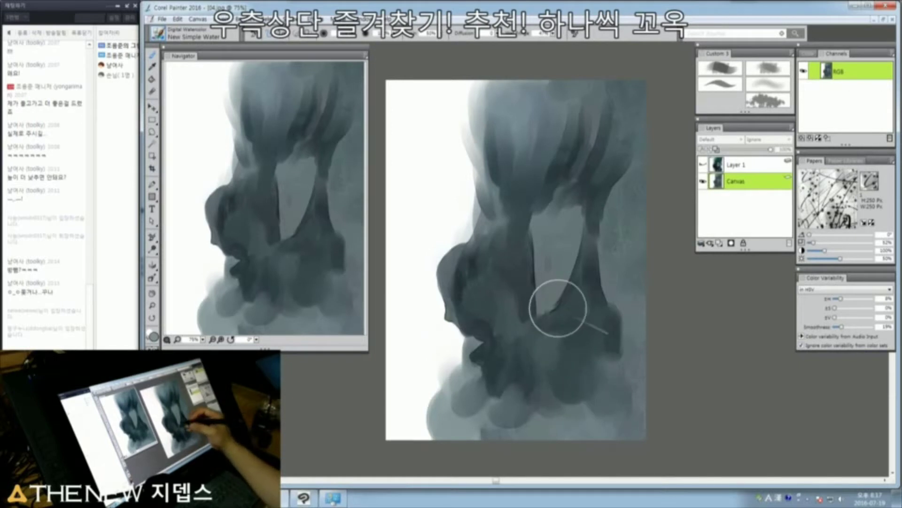
pyautogui.press('[')
pyautogui.press('[')
pyautogui.press('[')
pyautogui.press('[')
pyautogui.press('[')
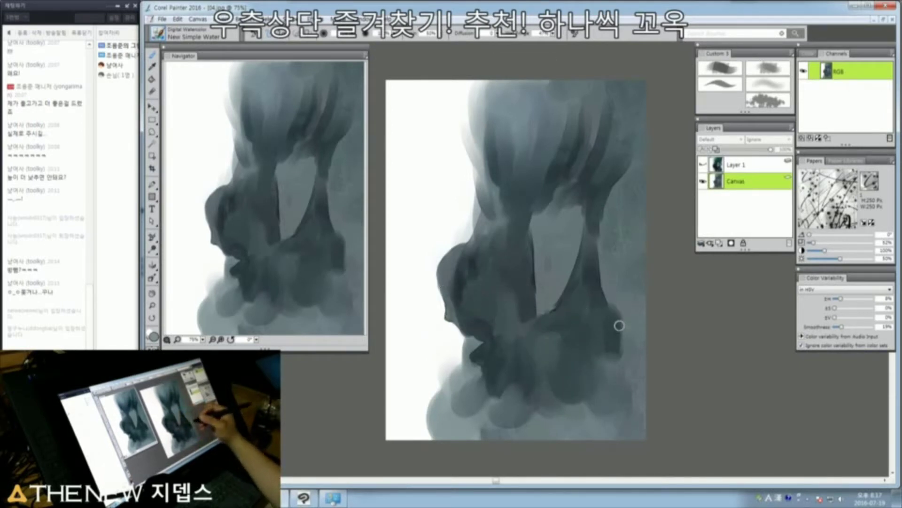
# Step: Select the dark silhouette with the Magic Wand, hide the marquee and darken the hair beside the face, the small head and the area below
pyautogui.press('alt')
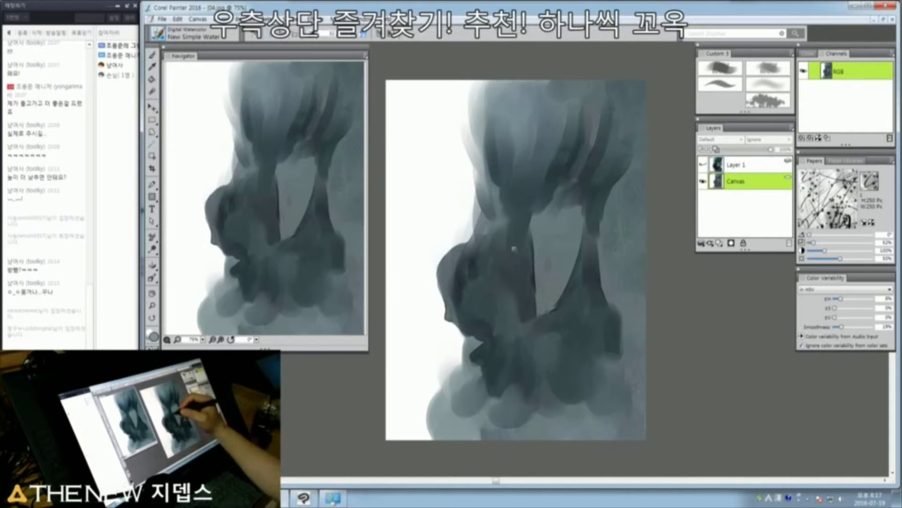
pyautogui.click(512, 233)
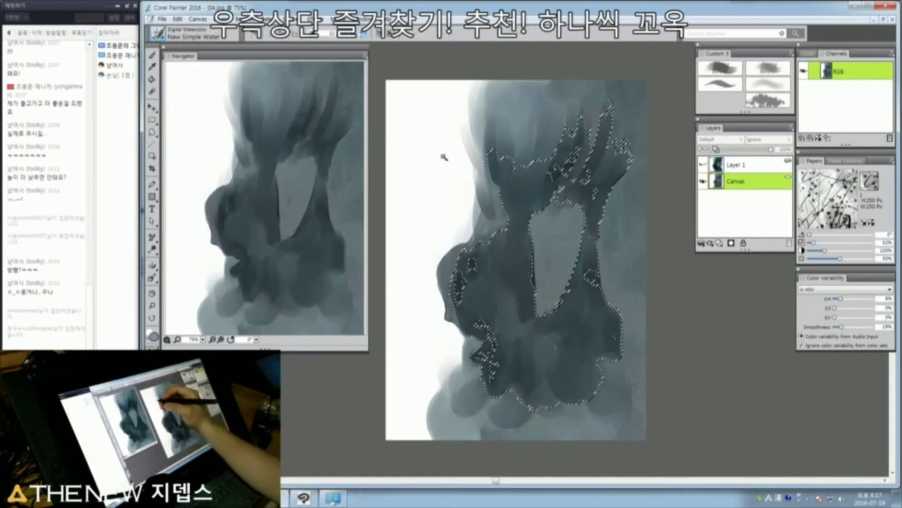
pyautogui.hotkey('ctrl', 'shift', 'h')
pyautogui.press('b')
pyautogui.moveTo(507, 233)
pyautogui.mouseDown()
pyautogui.moveTo(516, 261)
pyautogui.moveTo(521, 211)
pyautogui.moveTo(541, 189)
pyautogui.moveTo(534, 169)
pyautogui.moveTo(541, 185)
pyautogui.moveTo(564, 117)
pyautogui.moveTo(595, 159)
pyautogui.mouseUp()
pyautogui.moveTo(503, 261)
pyautogui.mouseDown()
pyautogui.moveTo(485, 296)
pyautogui.moveTo(463, 304)
pyautogui.moveTo(468, 283)
pyautogui.moveTo(460, 329)
pyautogui.moveTo(458, 275)
pyautogui.moveTo(467, 319)
pyautogui.moveTo(503, 343)
pyautogui.mouseUp()
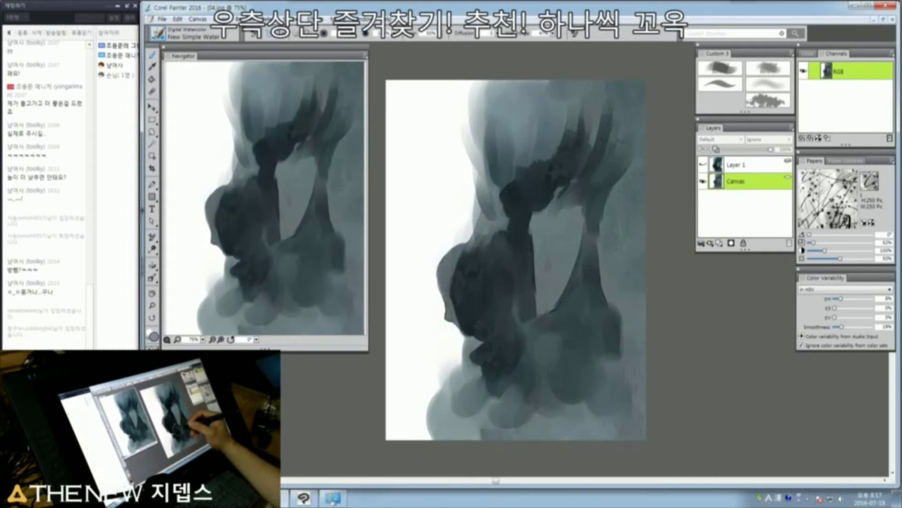
# Step: Select a wider blue-grey area with the Magic Wand and deepen the chest, shoulders, small head and hair strands with dark strokes
pyautogui.click(479, 324)
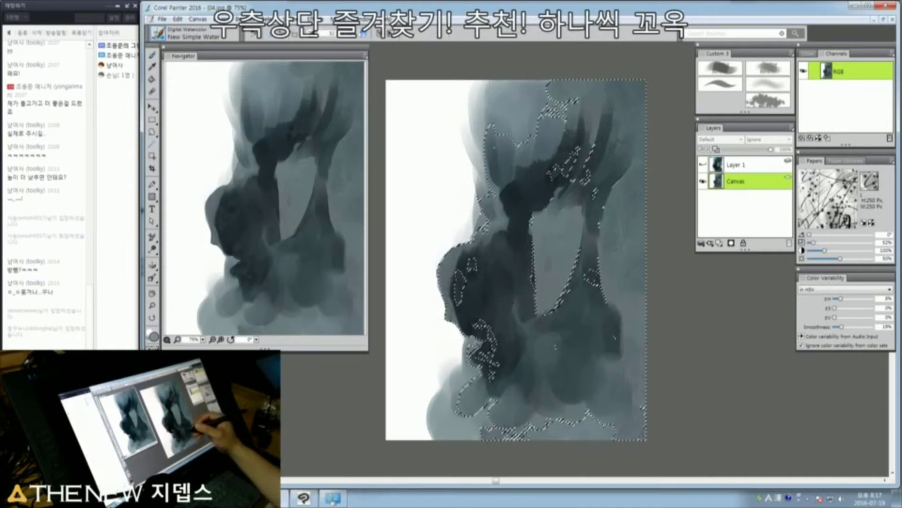
pyautogui.hotkey('ctrl', 'd')
pyautogui.press('b')
pyautogui.moveTo(451, 289)
pyautogui.mouseDown()
pyautogui.moveTo(465, 343)
pyautogui.moveTo(491, 337)
pyautogui.moveTo(496, 354)
pyautogui.moveTo(475, 390)
pyautogui.moveTo(533, 375)
pyautogui.moveTo(536, 424)
pyautogui.moveTo(551, 402)
pyautogui.moveTo(486, 429)
pyautogui.moveTo(511, 415)
pyautogui.moveTo(492, 418)
pyautogui.moveTo(470, 437)
pyautogui.moveTo(526, 317)
pyautogui.moveTo(527, 329)
pyautogui.moveTo(514, 297)
pyautogui.moveTo(546, 349)
pyautogui.moveTo(578, 376)
pyautogui.moveTo(572, 317)
pyautogui.moveTo(557, 286)
pyautogui.moveTo(540, 345)
pyautogui.moveTo(568, 355)
pyautogui.moveTo(576, 369)
pyautogui.moveTo(588, 293)
pyautogui.moveTo(590, 335)
pyautogui.moveTo(589, 305)
pyautogui.moveTo(607, 350)
pyautogui.moveTo(630, 363)
pyautogui.moveTo(605, 419)
pyautogui.moveTo(632, 402)
pyautogui.moveTo(599, 417)
pyautogui.moveTo(598, 371)
pyautogui.moveTo(577, 418)
pyautogui.moveTo(555, 432)
pyautogui.moveTo(586, 423)
pyautogui.moveTo(581, 399)
pyautogui.moveTo(573, 416)
pyautogui.moveTo(602, 377)
pyautogui.moveTo(606, 397)
pyautogui.moveTo(634, 357)
pyautogui.moveTo(624, 364)
pyautogui.moveTo(641, 373)
pyautogui.moveTo(609, 325)
pyautogui.mouseUp()
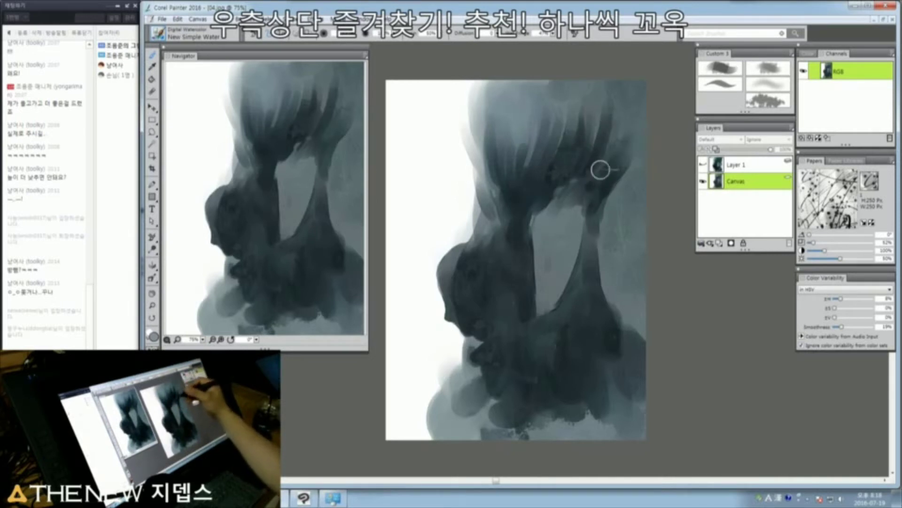
pyautogui.moveTo(590, 188)
pyautogui.mouseDown()
pyautogui.moveTo(590, 272)
pyautogui.moveTo(563, 315)
pyautogui.mouseUp()
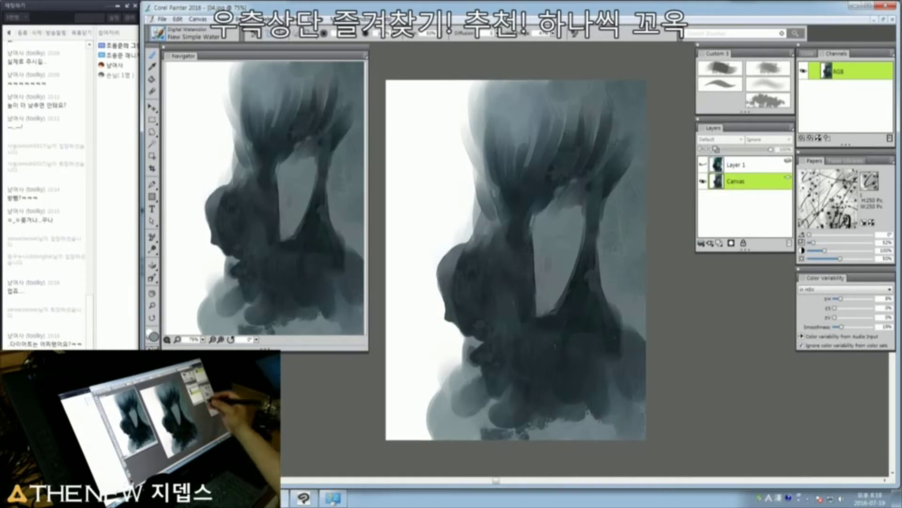
# Step: Switch to the Chunky Oil Pastel brush and soften the lower edges of the body and the hair, undoing one stroke over the face
pyautogui.click(770, 71)
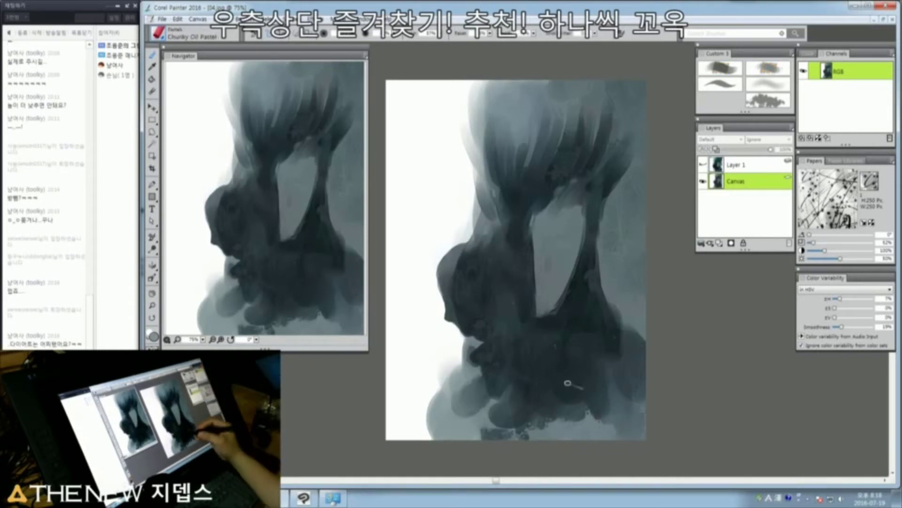
pyautogui.moveTo(559, 393); pyautogui.dragTo(581, 404)
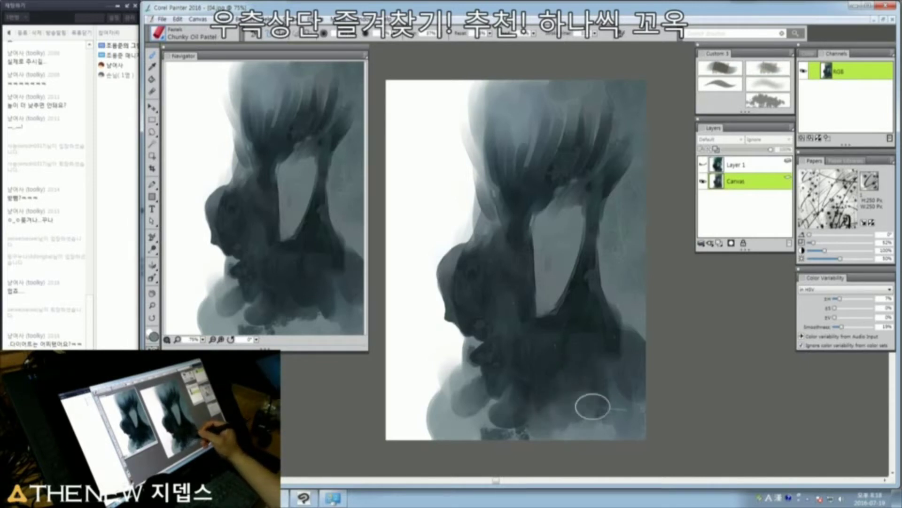
pyautogui.moveTo(510, 374)
pyautogui.mouseDown()
pyautogui.moveTo(481, 435)
pyautogui.moveTo(514, 433)
pyautogui.moveTo(504, 429)
pyautogui.moveTo(521, 416)
pyautogui.mouseUp()
pyautogui.moveTo(530, 136)
pyautogui.mouseDown()
pyautogui.moveTo(540, 137)
pyautogui.moveTo(529, 120)
pyautogui.mouseUp()
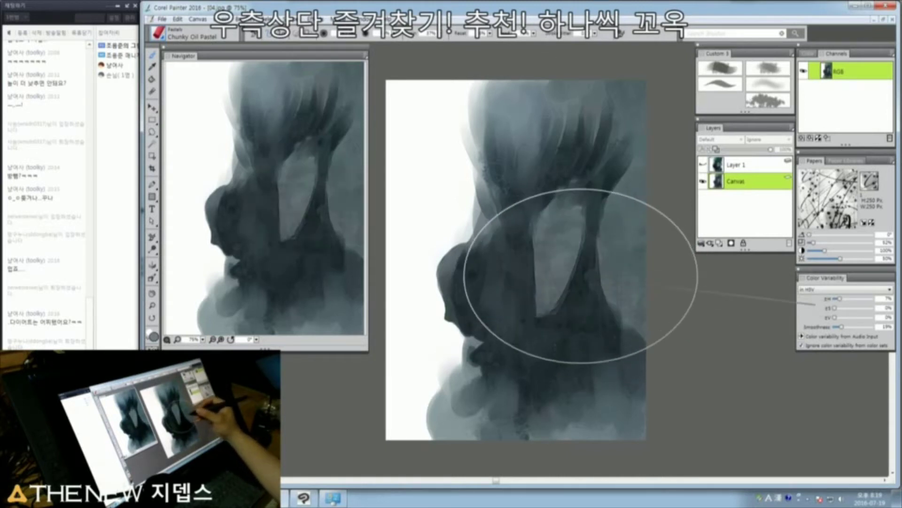
pyautogui.hotkey('ctrl', 'z')
pyautogui.moveTo(581, 282); pyautogui.dragTo(590, 271)
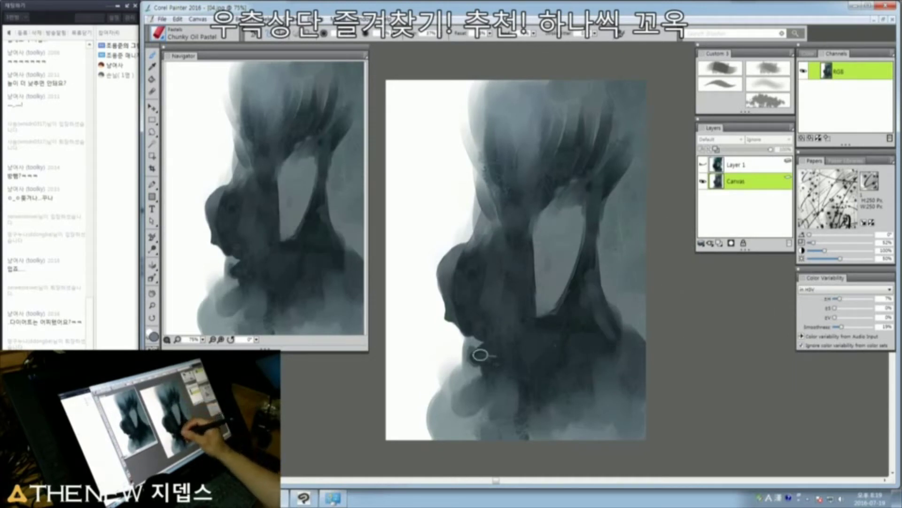
# Step: Select the dark chest area with the Magic Wand and tint it with a muted blue, undoing the first blue stroke
pyautogui.press('alt')
pyautogui.click(567, 351)
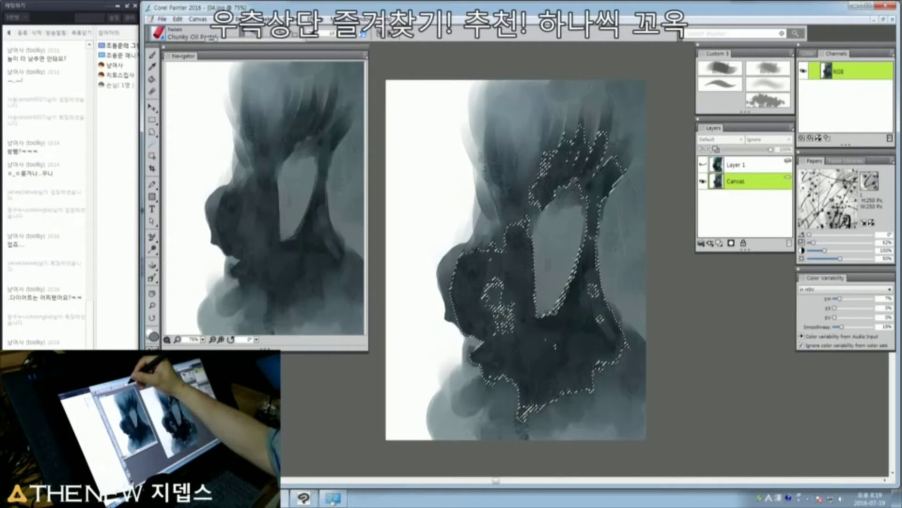
pyautogui.hotkey('ctrl', 'd')
pyautogui.click(575, 329)
pyautogui.hotkey('ctrl', 'd')
pyautogui.press('b')
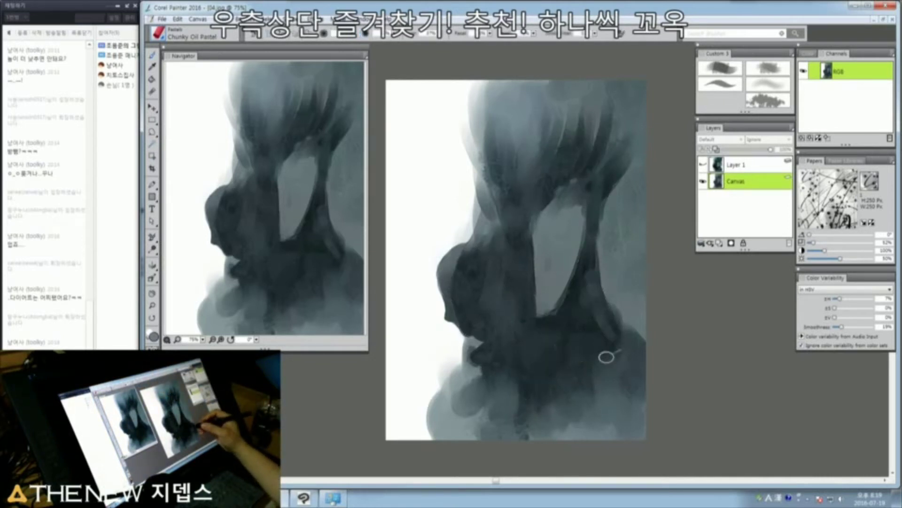
pyautogui.hotkey('ctrl', 'alt', '1')
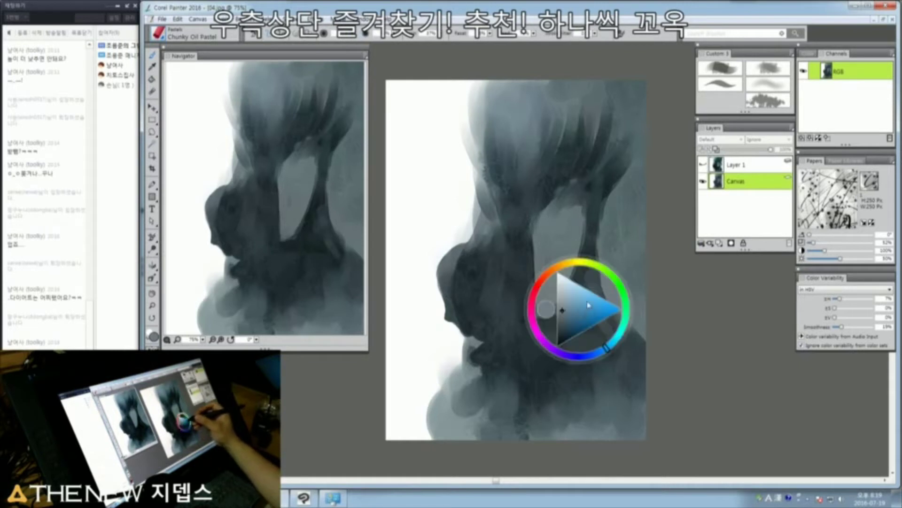
pyautogui.hotkey('ctrl', 'alt', '1')
pyautogui.moveTo(570, 317)
pyautogui.mouseDown()
pyautogui.moveTo(586, 361)
pyautogui.moveTo(591, 320)
pyautogui.mouseUp()
pyautogui.hotkey('ctrl', 'z')
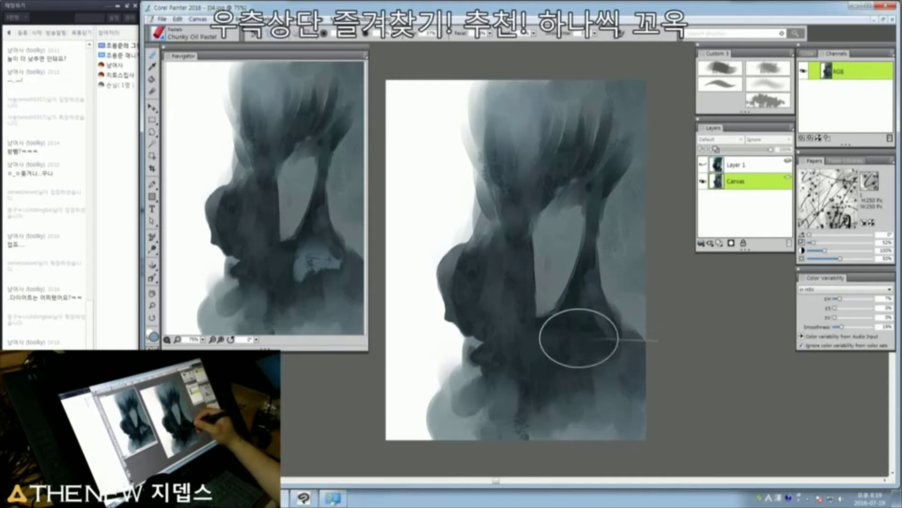
pyautogui.moveTo(588, 341)
pyautogui.mouseDown()
pyautogui.moveTo(558, 391)
pyautogui.moveTo(559, 356)
pyautogui.moveTo(550, 391)
pyautogui.moveTo(562, 331)
pyautogui.moveTo(561, 390)
pyautogui.moveTo(598, 362)
pyautogui.mouseUp()
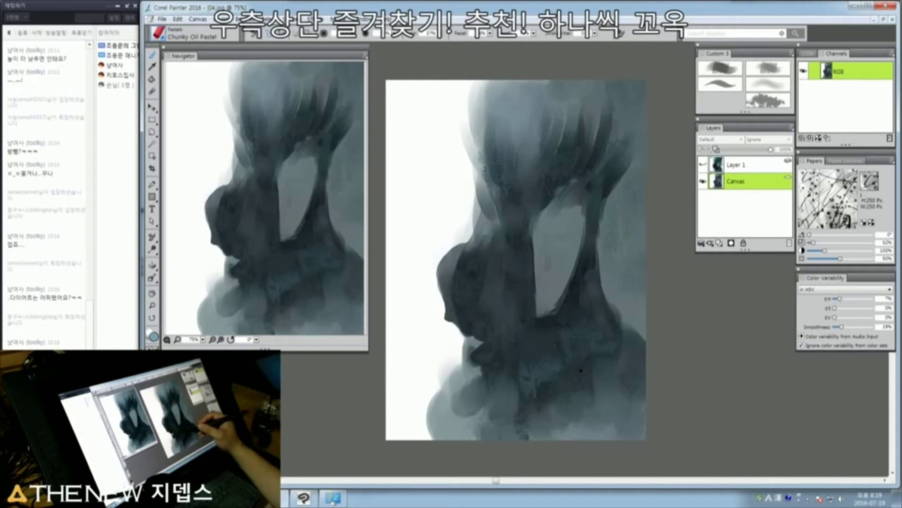
# Step: Select mottled dark areas of the chest with the Magic Wand and brush muted reddish-brown patches across the chest and lower right body
pyautogui.press('w')
pyautogui.click(562, 386)
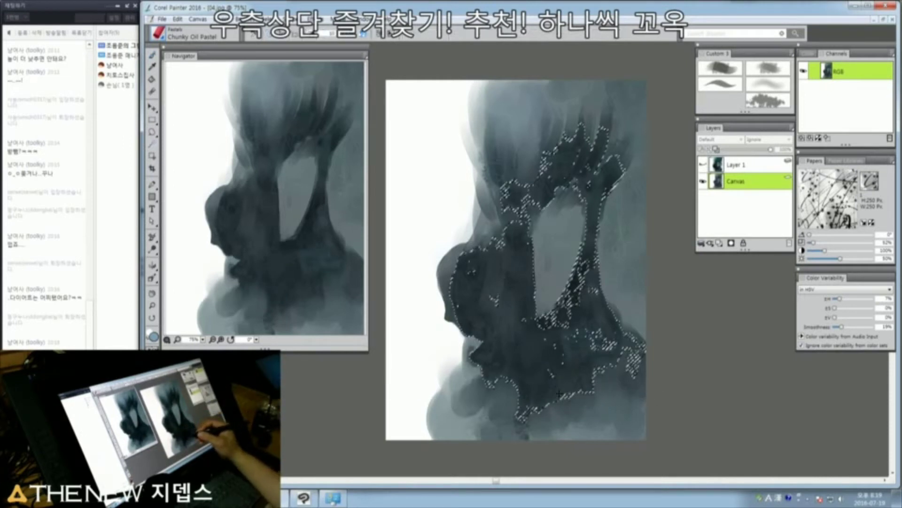
pyautogui.click(575, 406)
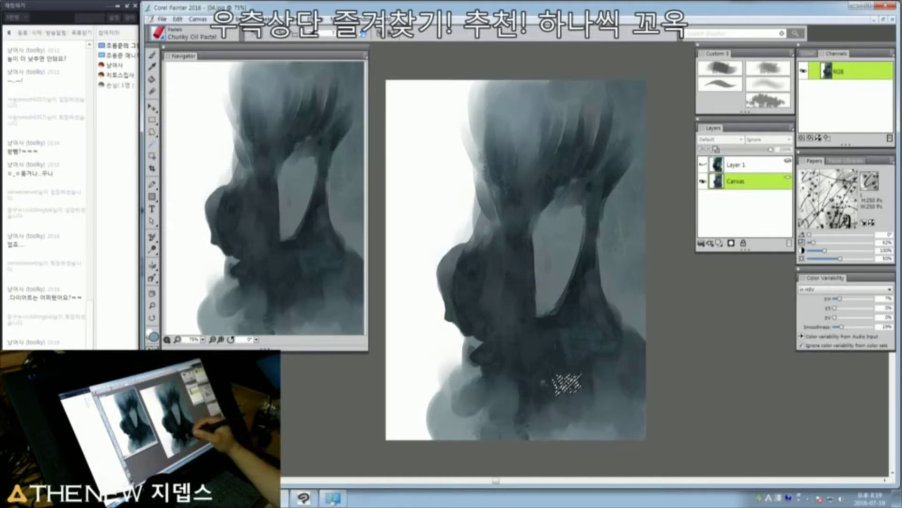
pyautogui.keyDown('shift'); pyautogui.click(543, 383); pyautogui.keyUp('shift')
pyautogui.keyDown('shift'); pyautogui.click(579, 418); pyautogui.keyUp('shift')
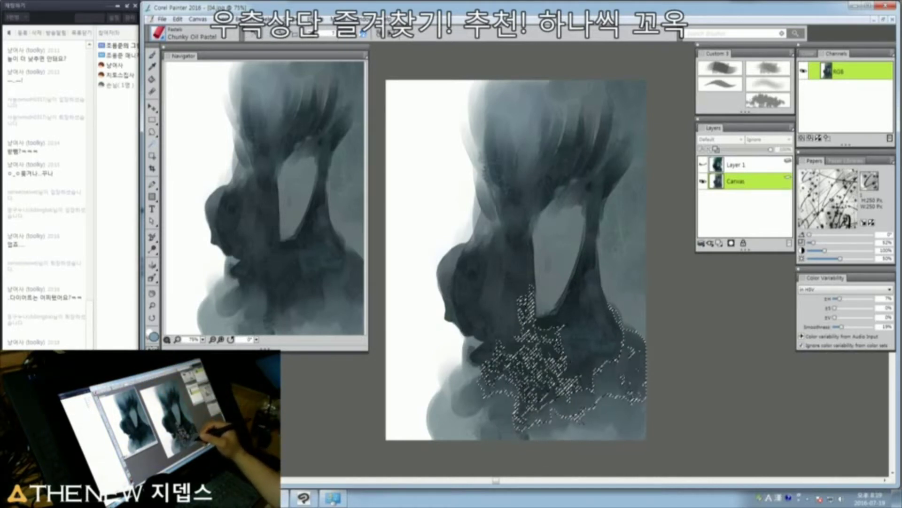
pyautogui.hotkey('ctrl', 'd')
pyautogui.press('b')
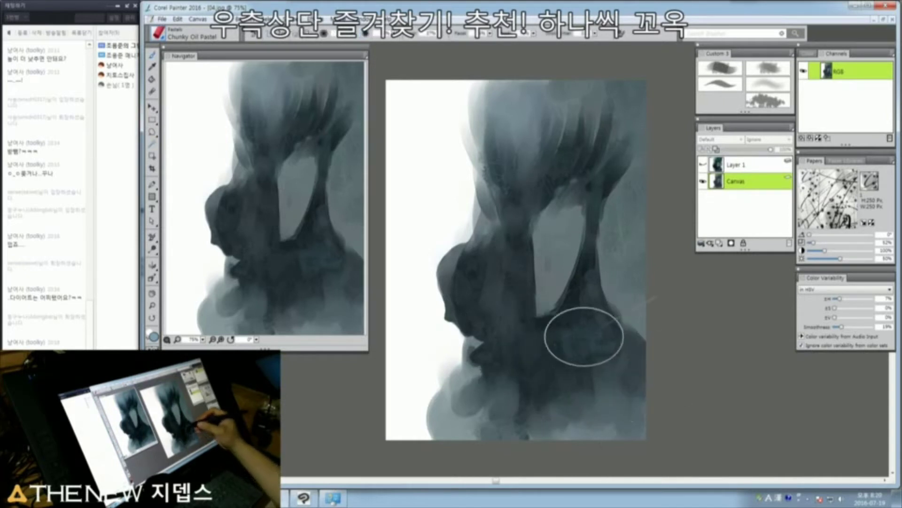
pyautogui.hotkey('ctrl', 'alt', '1')
pyautogui.click(543, 304)
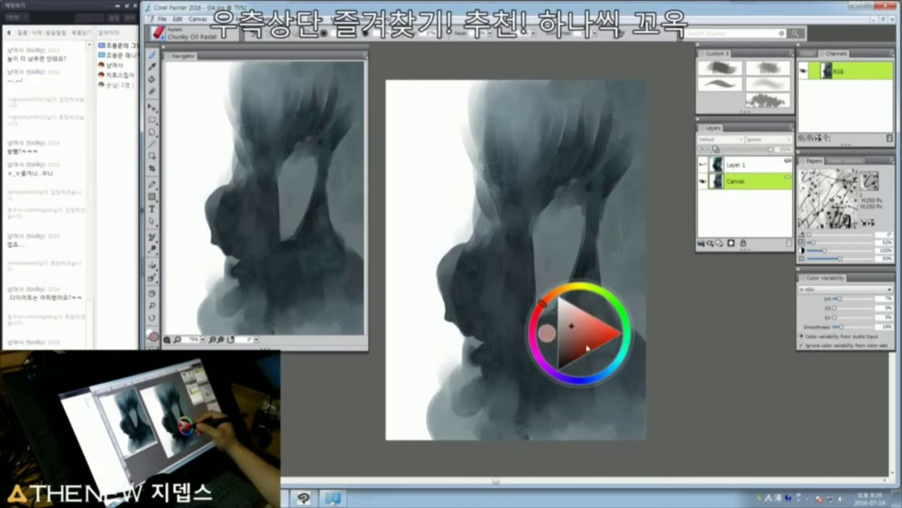
pyautogui.click(573, 340)
pyautogui.moveTo(521, 393)
pyautogui.mouseDown()
pyautogui.moveTo(539, 401)
pyautogui.moveTo(549, 354)
pyautogui.moveTo(549, 375)
pyautogui.moveTo(588, 421)
pyautogui.moveTo(589, 392)
pyautogui.moveTo(572, 384)
pyautogui.mouseUp()
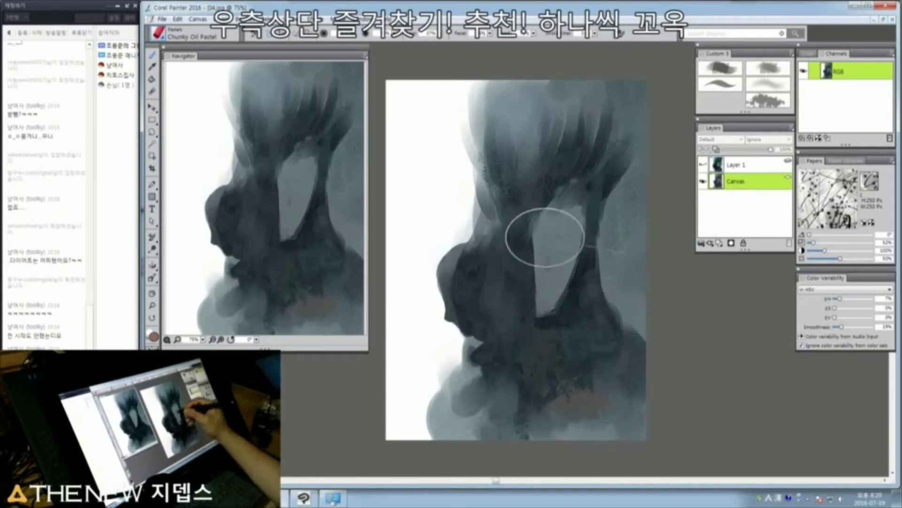
# Step: Select mottled areas of the hair with the Magic Wand and brush muted ochre patches across them, undoing one stroke on the lower body
pyautogui.press('w')
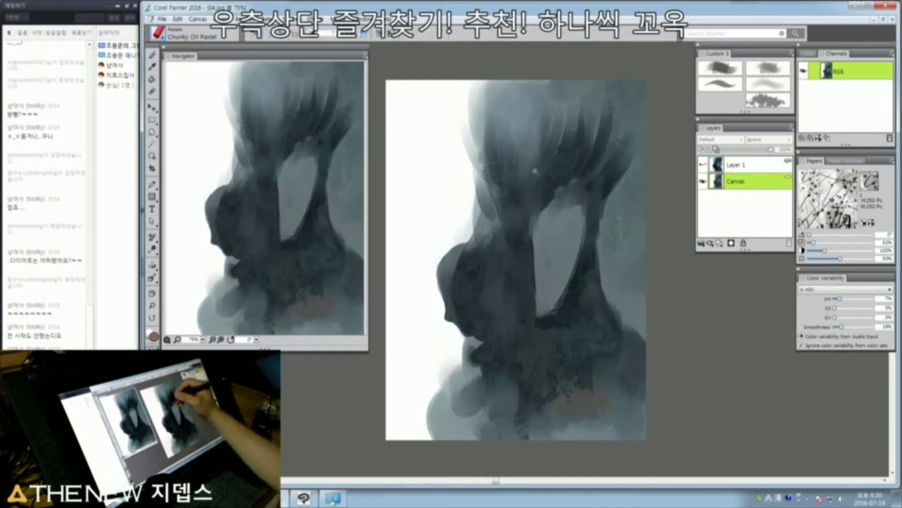
pyautogui.moveTo(531, 135); pyautogui.dragTo(522, 118)
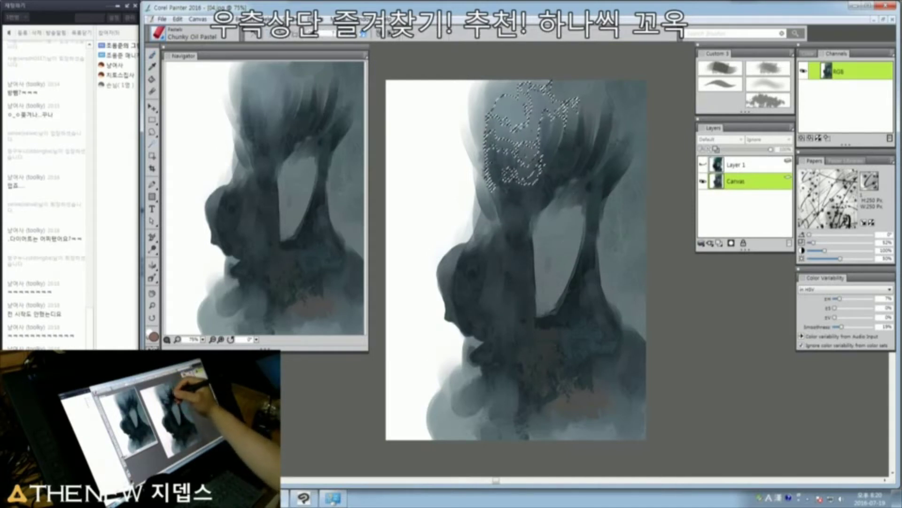
pyautogui.click(551, 131)
pyautogui.click(509, 200)
pyautogui.hotkey('ctrl', 'd')
pyautogui.press('b')
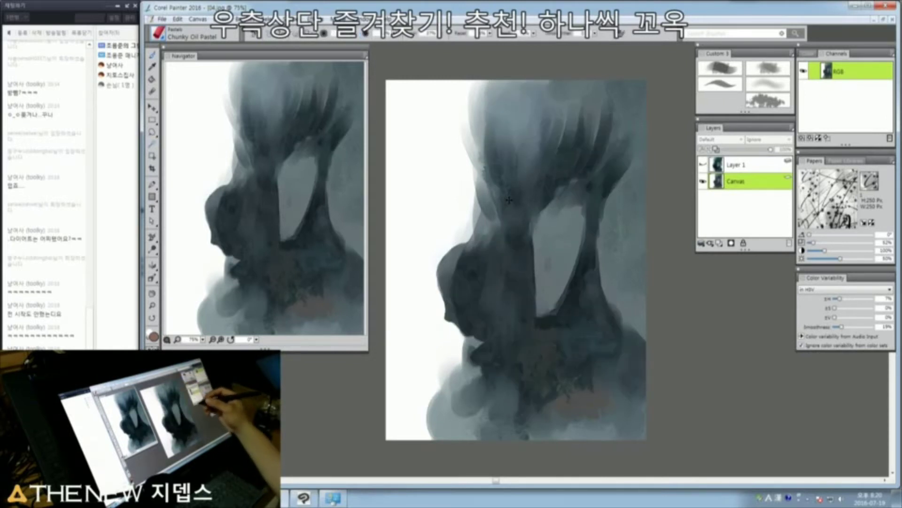
pyautogui.hotkey('ctrl', 'alt', '1')
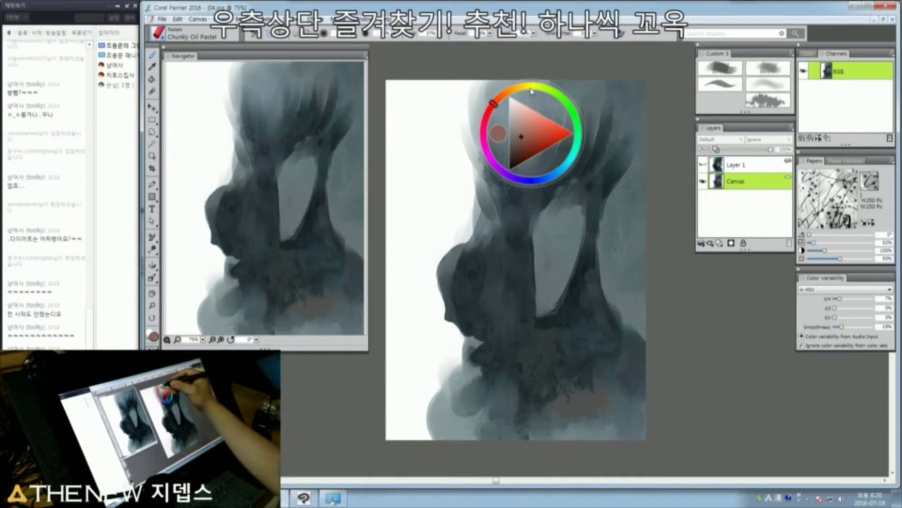
pyautogui.click(513, 89)
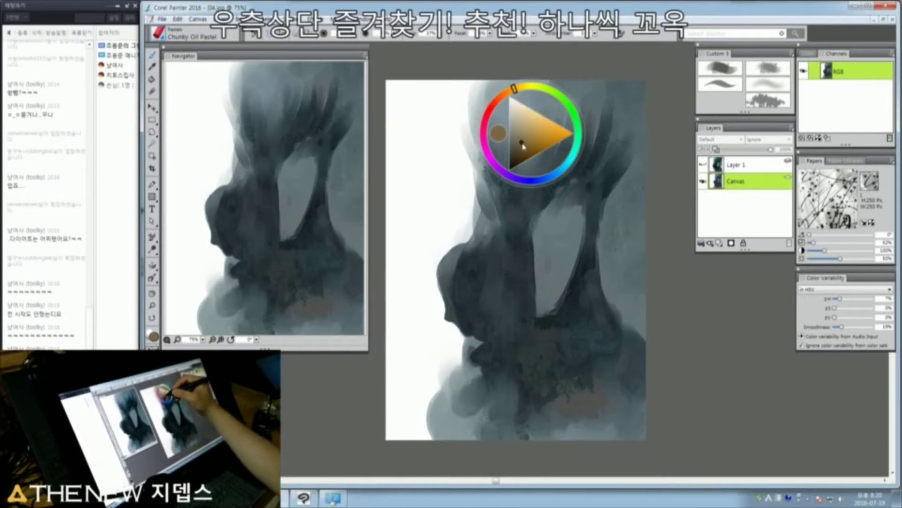
pyautogui.hotkey('ctrl', 'alt', '1')
pyautogui.moveTo(522, 155)
pyautogui.mouseDown()
pyautogui.moveTo(534, 85)
pyautogui.moveTo(557, 113)
pyautogui.mouseUp()
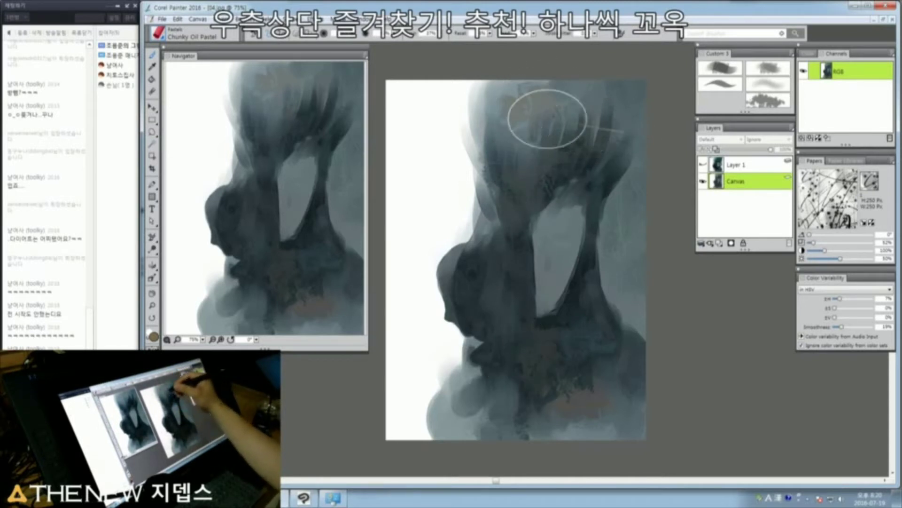
pyautogui.moveTo(598, 122); pyautogui.dragTo(593, 155)
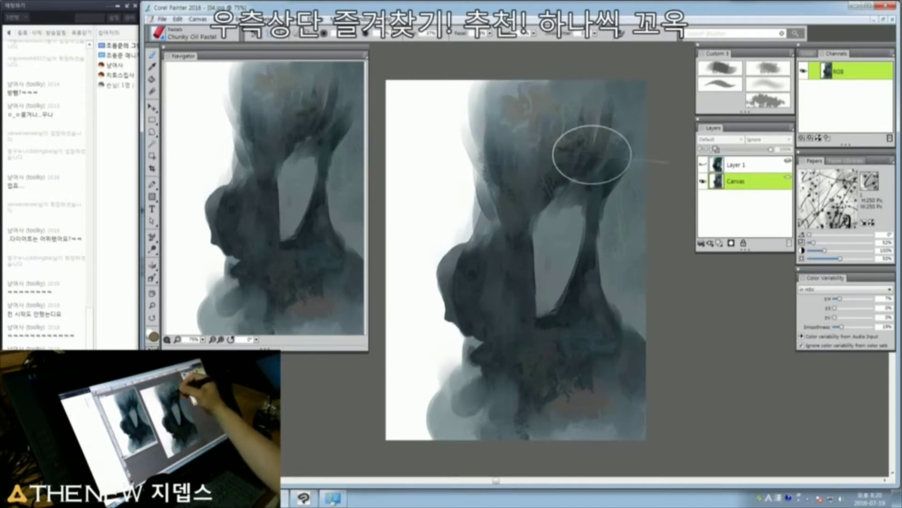
pyautogui.moveTo(510, 399); pyautogui.dragTo(528, 410)
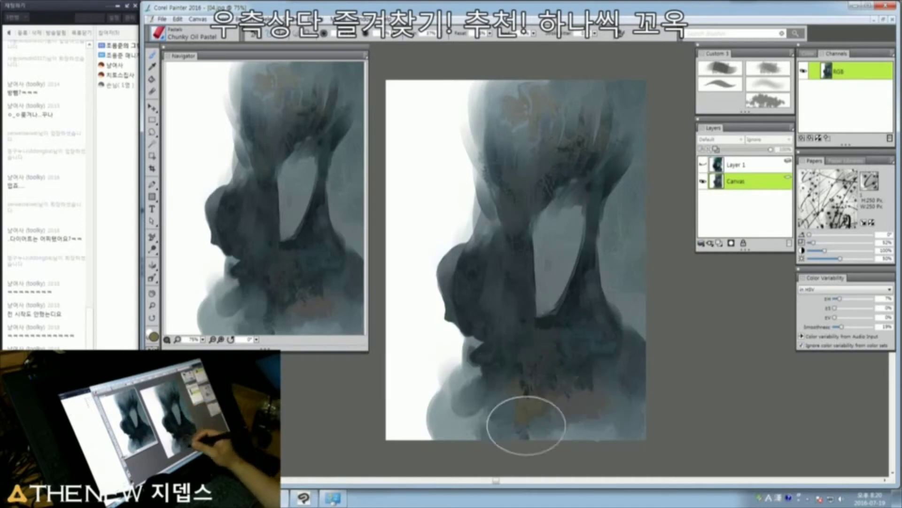
pyautogui.hotkey('ctrl', 'z')
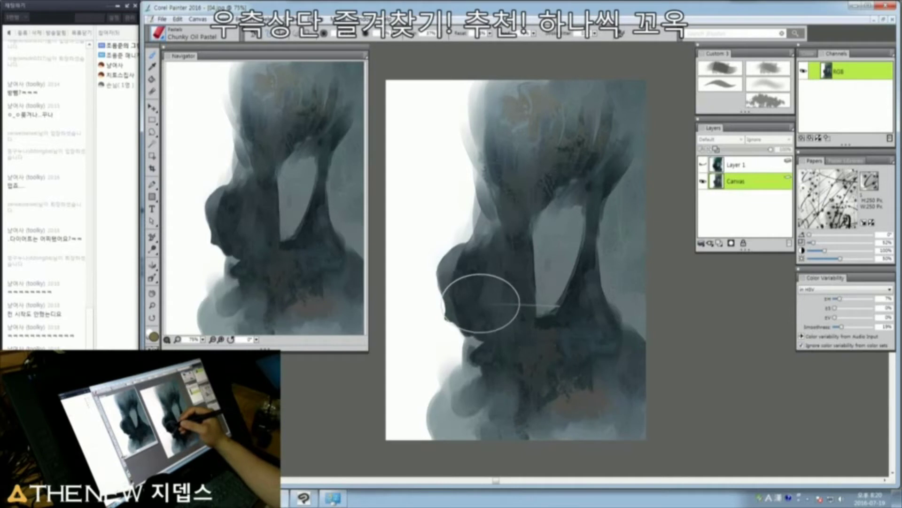
# Step: Select the dark areas of the small head, body and lower hair with the Magic Wand, restarting once and adding neighbouring tones
pyautogui.click(470, 289)
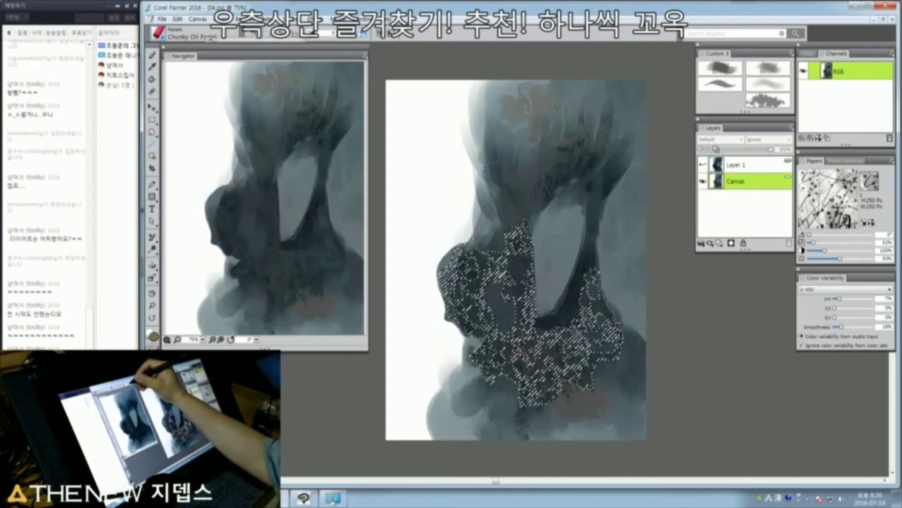
pyautogui.hotkey('ctrl', 'd')
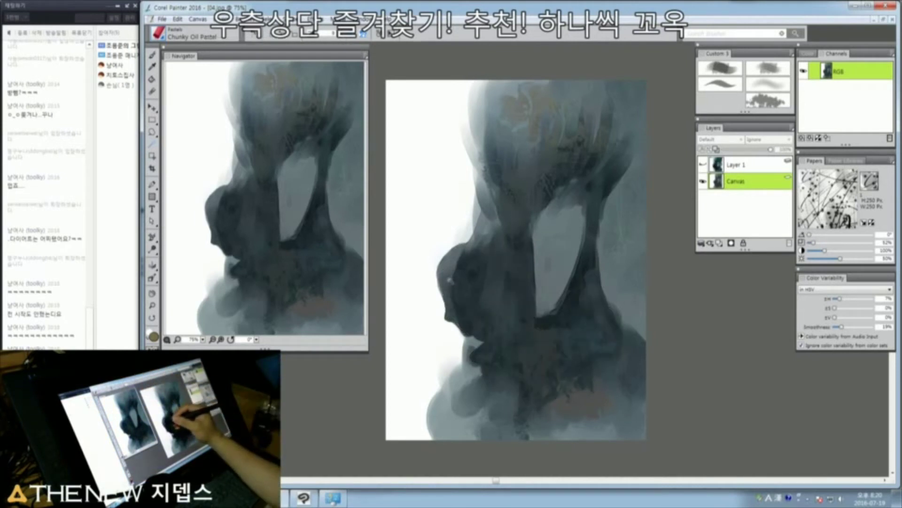
pyautogui.click(460, 290)
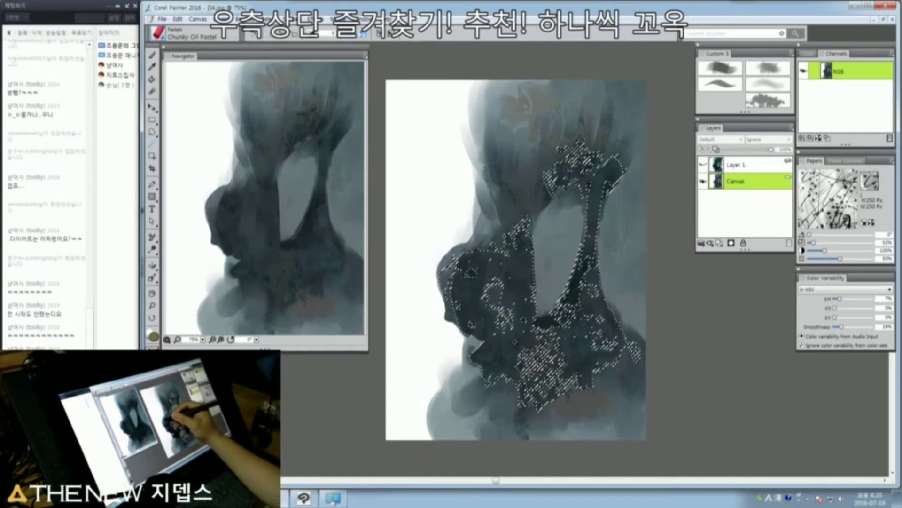
pyautogui.keyDown('shift'); pyautogui.click(460, 305); pyautogui.keyUp('shift')
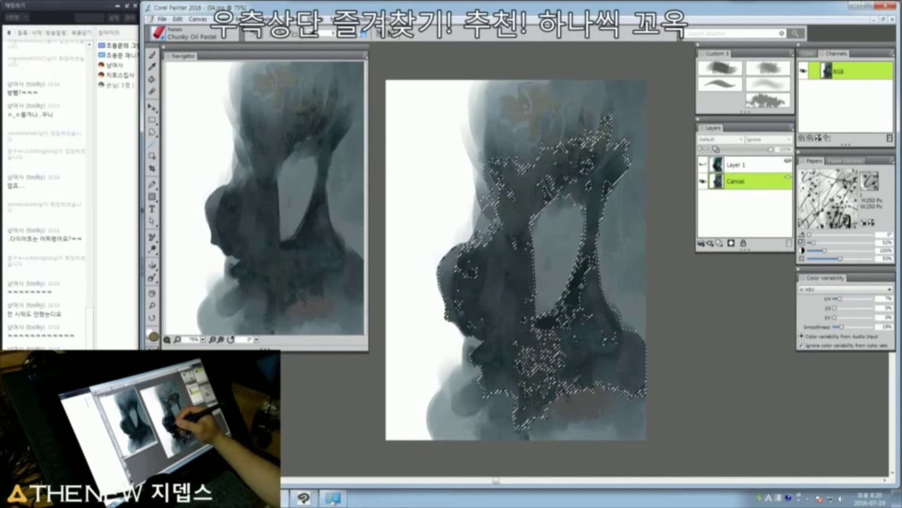
pyautogui.hotkey('ctrl', 'z')
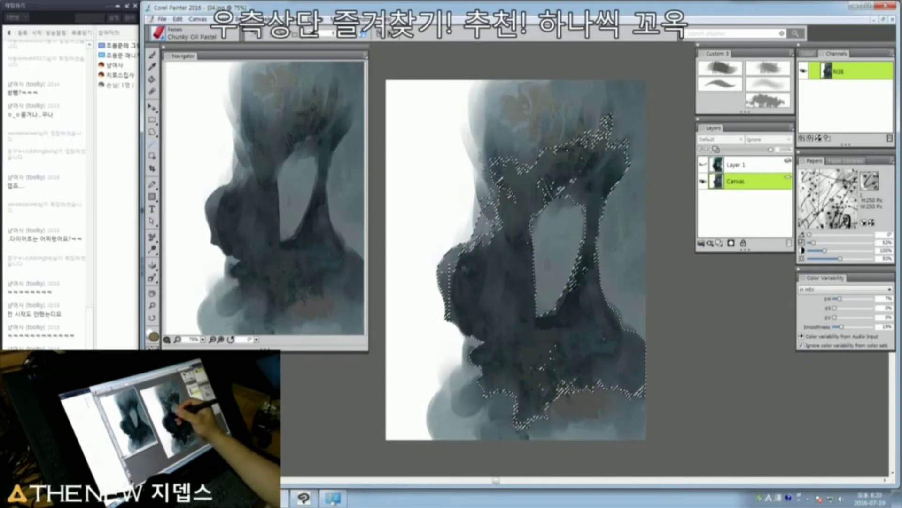
pyautogui.hotkey('ctrl', 'z')
pyautogui.hotkey('ctrl', 'd')
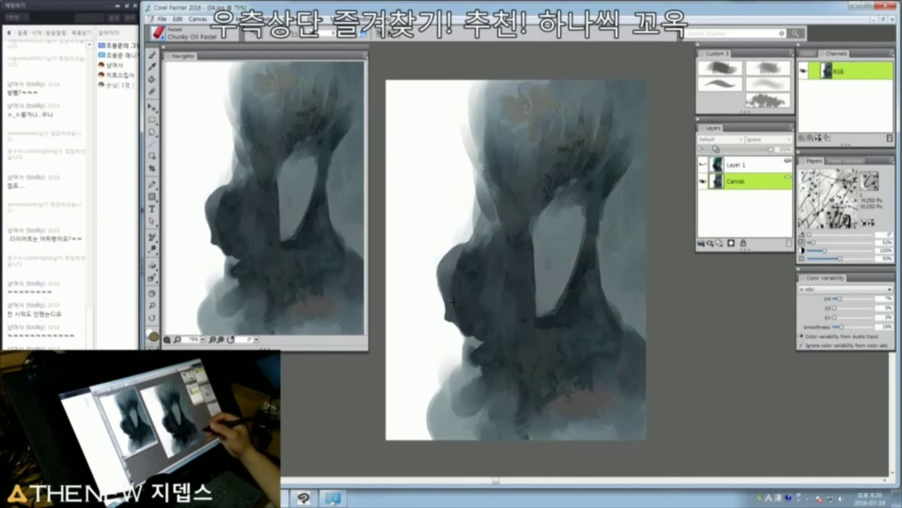
# Step: Choose a muted blue and the New Simple Water brush, and darken the small head, neck and lower chest with dark navy washes
pyautogui.press('b')
pyautogui.hotkey('ctrl', 'alt', '1')
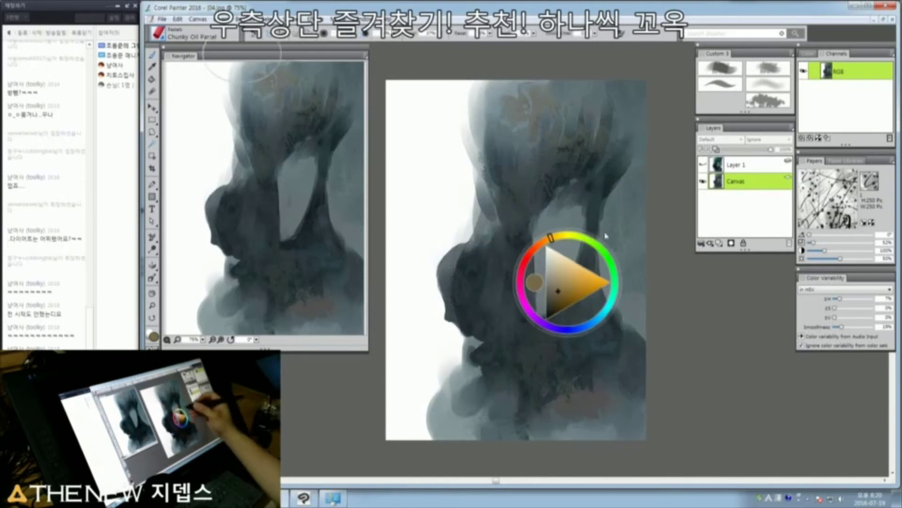
pyautogui.click(583, 330)
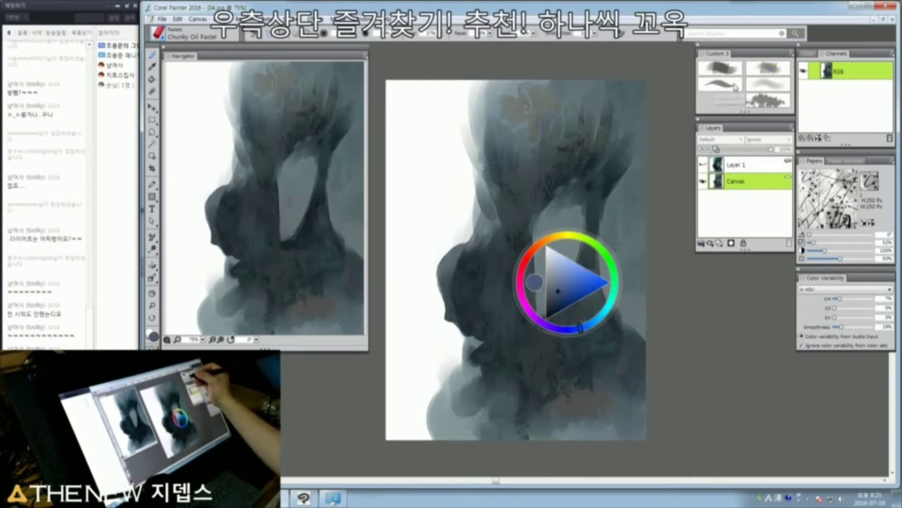
pyautogui.click(726, 70)
pyautogui.moveTo(447, 276)
pyautogui.mouseDown()
pyautogui.moveTo(454, 317)
pyautogui.moveTo(456, 286)
pyautogui.moveTo(469, 325)
pyautogui.moveTo(496, 327)
pyautogui.moveTo(477, 324)
pyautogui.moveTo(490, 323)
pyautogui.moveTo(483, 351)
pyautogui.mouseUp()
pyautogui.moveTo(484, 292); pyautogui.dragTo(493, 307)
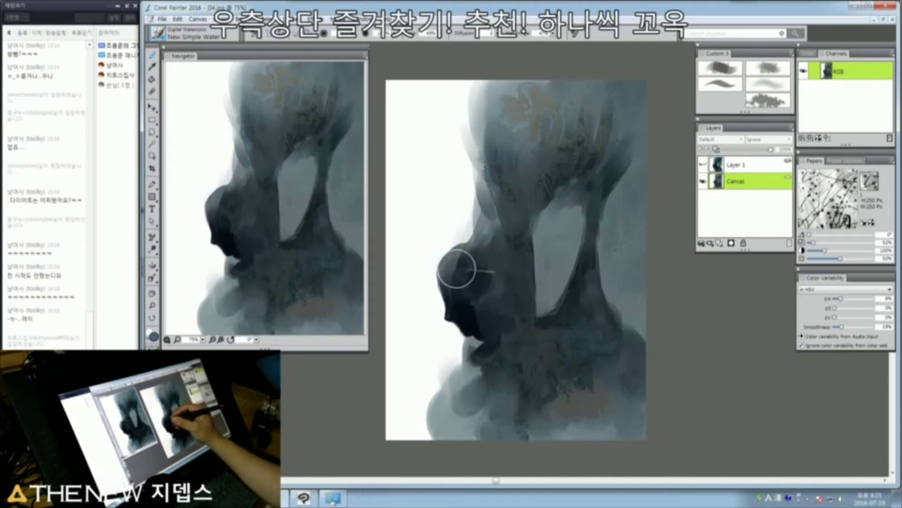
pyautogui.moveTo(463, 262)
pyautogui.mouseDown()
pyautogui.moveTo(484, 283)
pyautogui.moveTo(500, 278)
pyautogui.moveTo(489, 286)
pyautogui.moveTo(502, 293)
pyautogui.moveTo(505, 317)
pyautogui.mouseUp()
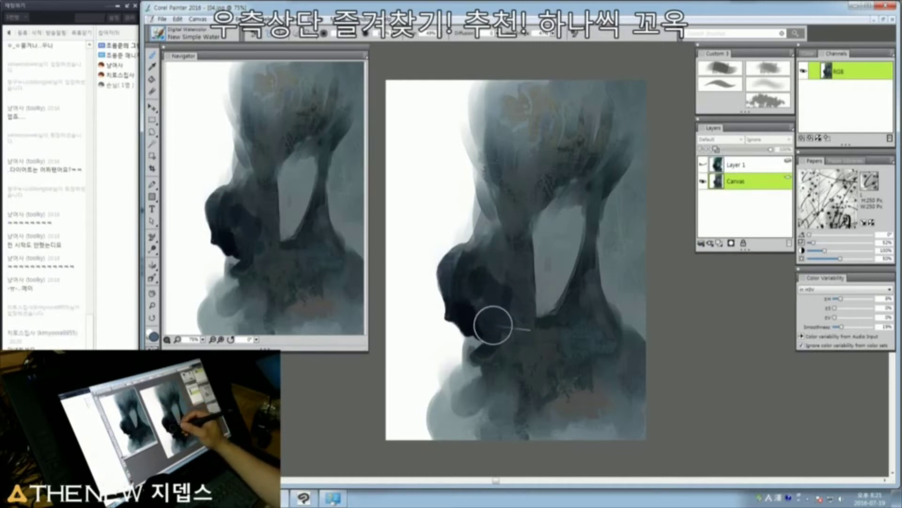
pyautogui.moveTo(472, 372)
pyautogui.mouseDown()
pyautogui.moveTo(496, 375)
pyautogui.moveTo(495, 391)
pyautogui.moveTo(490, 372)
pyautogui.moveTo(483, 390)
pyautogui.moveTo(520, 391)
pyautogui.moveTo(514, 346)
pyautogui.moveTo(543, 338)
pyautogui.moveTo(529, 361)
pyautogui.moveTo(532, 419)
pyautogui.moveTo(529, 364)
pyautogui.moveTo(517, 347)
pyautogui.moveTo(543, 369)
pyautogui.moveTo(541, 351)
pyautogui.moveTo(552, 357)
pyautogui.moveTo(520, 353)
pyautogui.moveTo(551, 365)
pyautogui.moveTo(565, 399)
pyautogui.mouseUp()
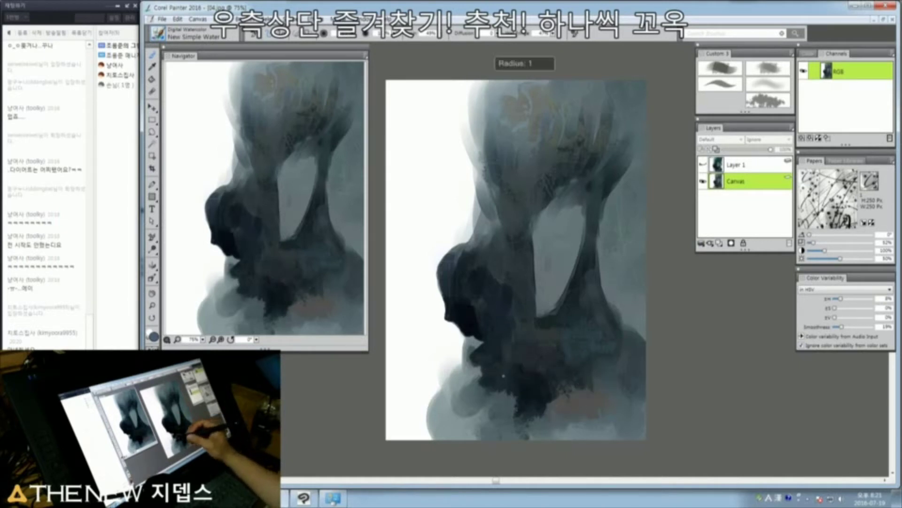
# Step: Sample a blue-grey from the lower body and wash it over the cloudy lower shapes, chest and shoulder
pyautogui.keyDown('alt'); pyautogui.click(480, 387); pyautogui.keyUp('alt')
pyautogui.moveTo(480, 387)
pyautogui.mouseDown()
pyautogui.moveTo(463, 408)
pyautogui.moveTo(503, 418)
pyautogui.moveTo(473, 388)
pyautogui.moveTo(454, 441)
pyautogui.moveTo(475, 430)
pyautogui.moveTo(486, 399)
pyautogui.moveTo(484, 427)
pyautogui.moveTo(493, 388)
pyautogui.moveTo(470, 409)
pyautogui.moveTo(481, 428)
pyautogui.moveTo(507, 410)
pyautogui.moveTo(509, 387)
pyautogui.moveTo(494, 433)
pyautogui.moveTo(518, 439)
pyautogui.moveTo(544, 419)
pyautogui.moveTo(570, 424)
pyautogui.mouseUp()
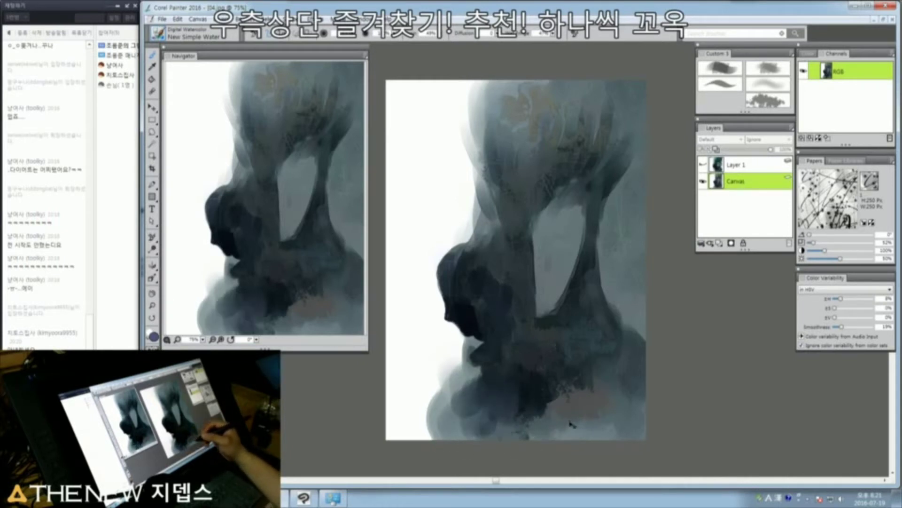
pyautogui.moveTo(522, 390)
pyautogui.mouseDown()
pyautogui.moveTo(498, 426)
pyautogui.moveTo(482, 394)
pyautogui.moveTo(477, 400)
pyautogui.moveTo(482, 364)
pyautogui.moveTo(479, 389)
pyautogui.moveTo(559, 399)
pyautogui.moveTo(564, 420)
pyautogui.moveTo(579, 374)
pyautogui.moveTo(568, 398)
pyautogui.moveTo(527, 378)
pyautogui.moveTo(509, 288)
pyautogui.moveTo(496, 290)
pyautogui.moveTo(490, 253)
pyautogui.moveTo(476, 273)
pyautogui.moveTo(482, 256)
pyautogui.moveTo(471, 265)
pyautogui.moveTo(493, 241)
pyautogui.moveTo(479, 251)
pyautogui.moveTo(494, 198)
pyautogui.moveTo(485, 259)
pyautogui.moveTo(505, 245)
pyautogui.moveTo(515, 266)
pyautogui.moveTo(522, 333)
pyautogui.moveTo(505, 313)
pyautogui.moveTo(480, 309)
pyautogui.moveTo(504, 324)
pyautogui.moveTo(489, 338)
pyautogui.moveTo(505, 354)
pyautogui.moveTo(607, 369)
pyautogui.moveTo(579, 386)
pyautogui.moveTo(581, 405)
pyautogui.moveTo(588, 345)
pyautogui.moveTo(601, 415)
pyautogui.moveTo(592, 399)
pyautogui.moveTo(597, 378)
pyautogui.moveTo(612, 412)
pyautogui.moveTo(587, 357)
pyautogui.mouseUp()
# Step: Adjust the muted blue and wash it over the lower right body, the hair and the upper right background
pyautogui.hotkey('ctrl', 'alt', '1')
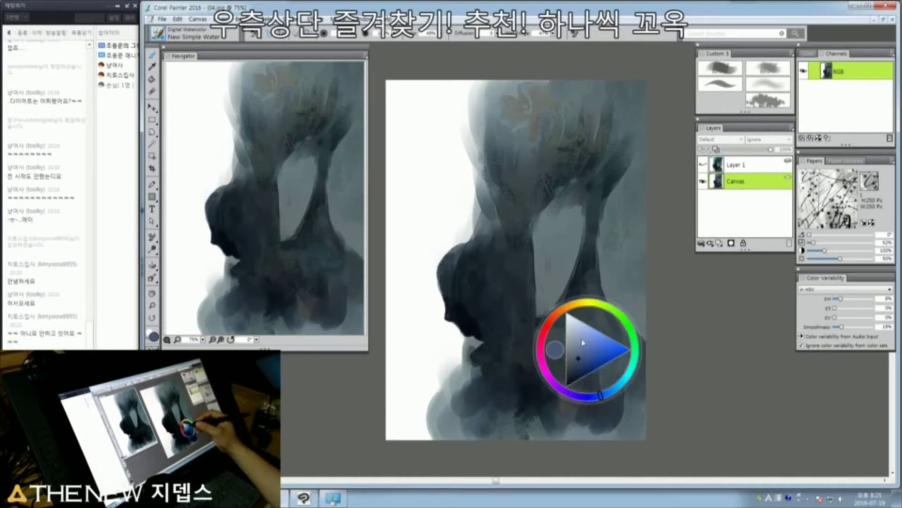
pyautogui.moveTo(617, 415)
pyautogui.mouseDown()
pyautogui.moveTo(620, 397)
pyautogui.moveTo(633, 411)
pyautogui.moveTo(624, 369)
pyautogui.moveTo(626, 451)
pyautogui.moveTo(578, 428)
pyautogui.moveTo(601, 445)
pyautogui.moveTo(576, 371)
pyautogui.moveTo(614, 396)
pyautogui.moveTo(582, 351)
pyautogui.mouseUp()
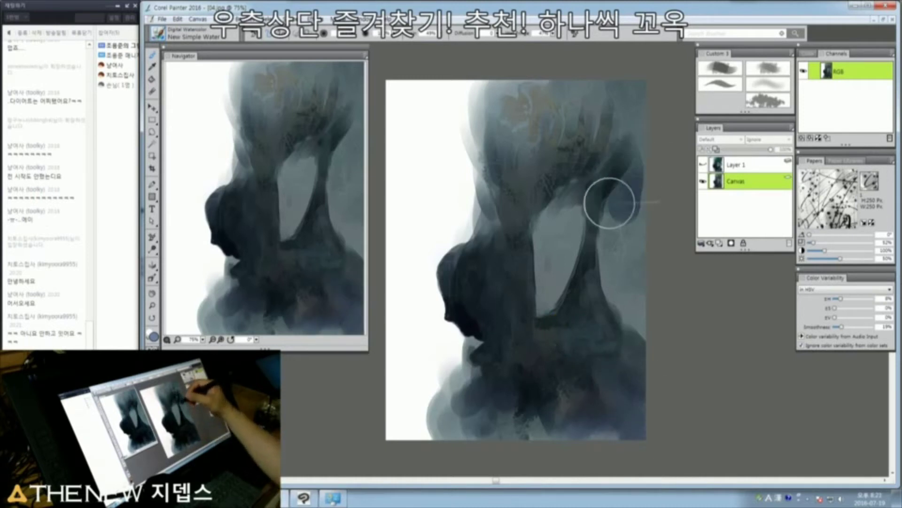
pyautogui.hotkey('ctrl', 'alt', '1')
pyautogui.moveTo(612, 248)
pyautogui.mouseDown()
pyautogui.moveTo(631, 147)
pyautogui.moveTo(636, 214)
pyautogui.moveTo(634, 141)
pyautogui.moveTo(628, 102)
pyautogui.moveTo(601, 115)
pyautogui.moveTo(603, 81)
pyautogui.moveTo(586, 73)
pyautogui.moveTo(583, 110)
pyautogui.moveTo(551, 84)
pyautogui.moveTo(534, 117)
pyautogui.moveTo(521, 94)
pyautogui.moveTo(507, 117)
pyautogui.moveTo(552, 154)
pyautogui.moveTo(573, 132)
pyautogui.moveTo(593, 131)
pyautogui.moveTo(599, 152)
pyautogui.moveTo(609, 143)
pyautogui.moveTo(567, 159)
pyautogui.mouseUp()
pyautogui.moveTo(570, 146); pyautogui.dragTo(588, 146)
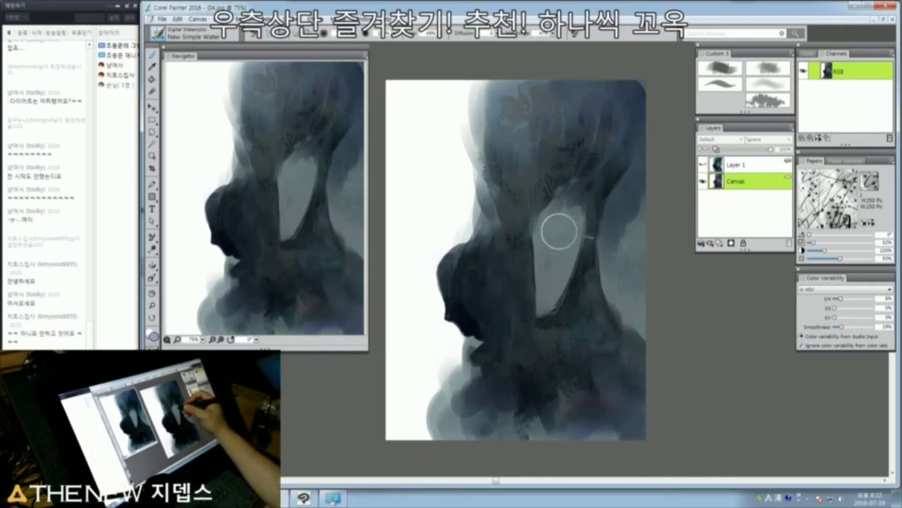
# Step: Pick a pale orange-beige, shift it towards red, and tint the large face and its edges with soft warm strokes
pyautogui.hotkey('ctrl', 'alt', '1')
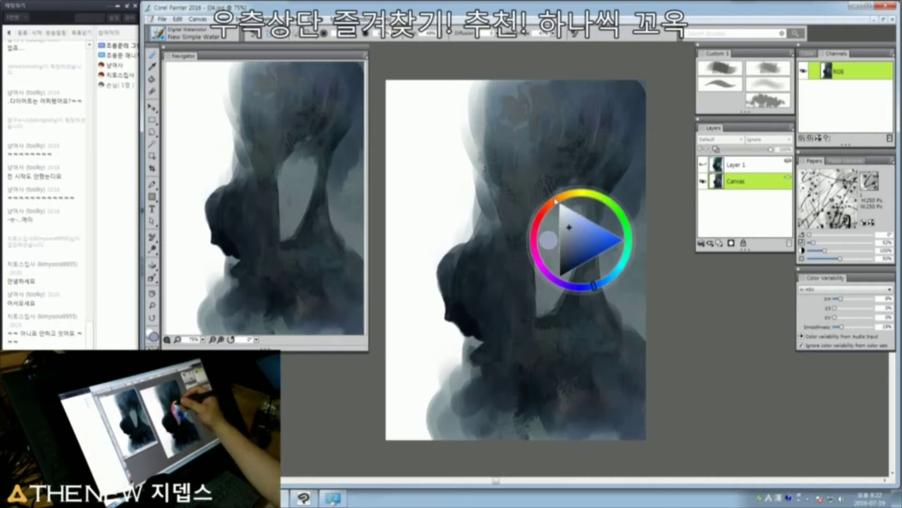
pyautogui.click(554, 202)
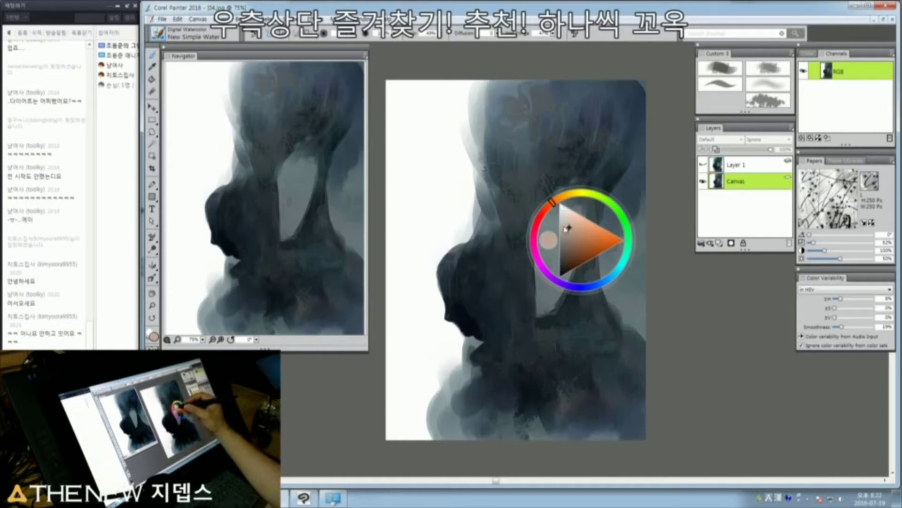
pyautogui.click(567, 228)
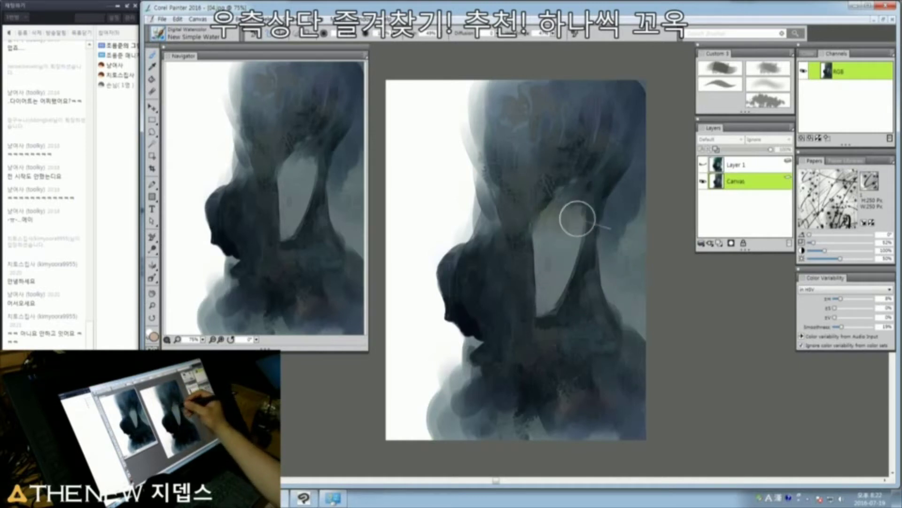
pyautogui.hotkey('ctrl', 'alt', '1')
pyautogui.click(546, 192)
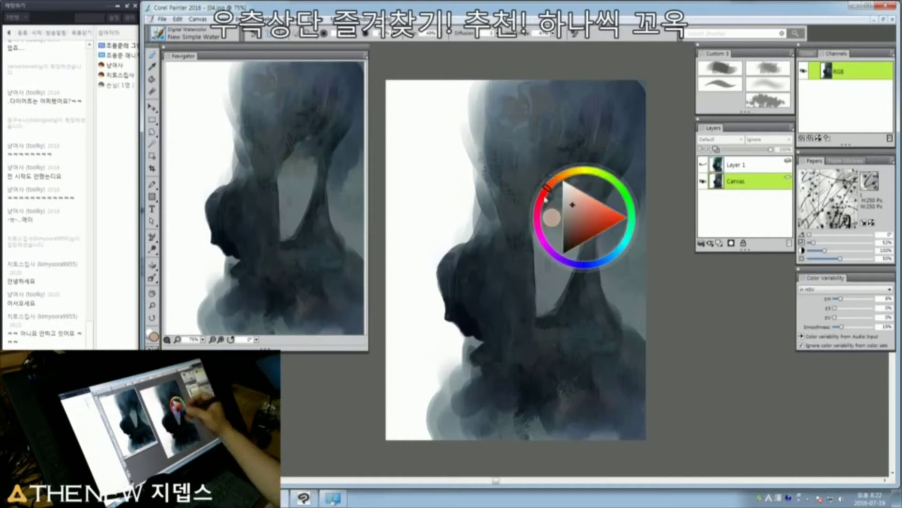
pyautogui.hotkey('ctrl', 'alt', '1')
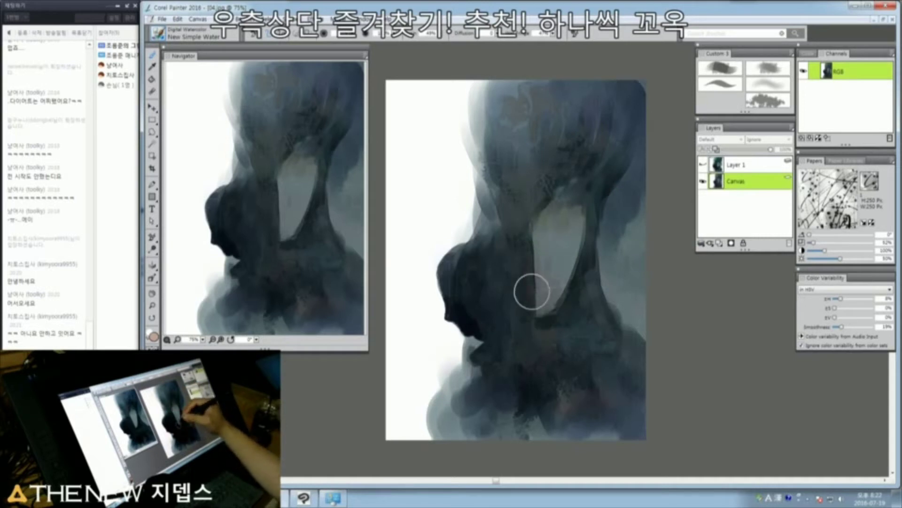
pyautogui.moveTo(578, 216)
pyautogui.mouseDown()
pyautogui.moveTo(528, 214)
pyautogui.moveTo(556, 197)
pyautogui.mouseUp()
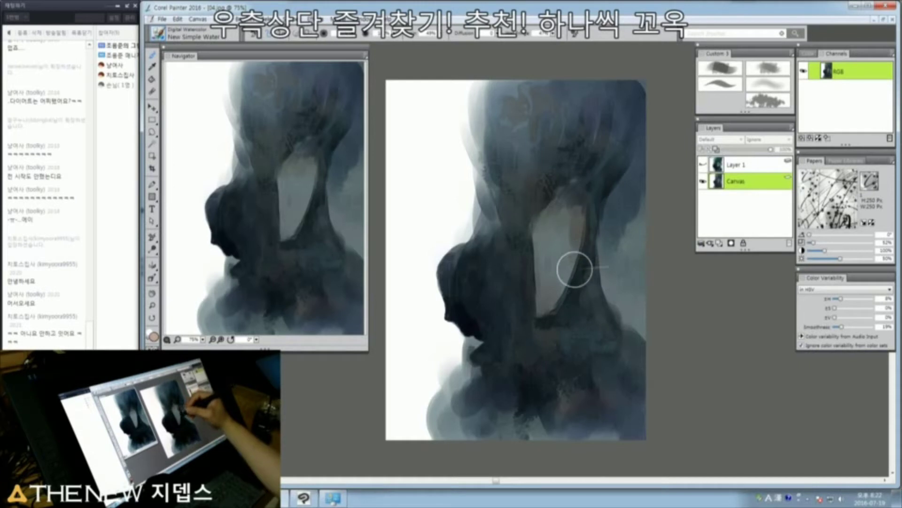
# Step: Adjust the colour to a soft pink and wash it over the hair's left edge, the small head and the lower body
pyautogui.hotkey('ctrl', 'alt', '1')
pyautogui.hotkey('ctrl', 'alt', '1')
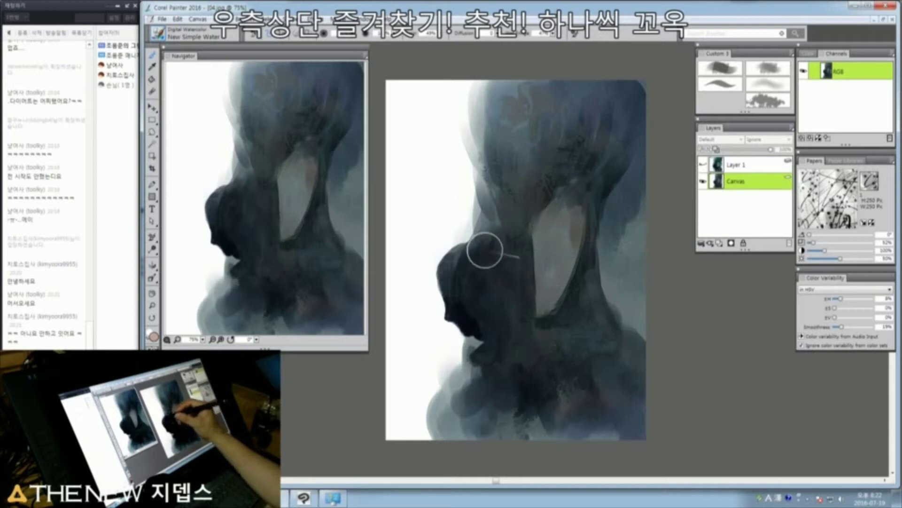
pyautogui.moveTo(513, 342)
pyautogui.mouseDown()
pyautogui.moveTo(475, 138)
pyautogui.moveTo(491, 182)
pyautogui.moveTo(479, 216)
pyautogui.moveTo(464, 139)
pyautogui.moveTo(490, 137)
pyautogui.moveTo(461, 130)
pyautogui.moveTo(456, 162)
pyautogui.moveTo(466, 182)
pyautogui.moveTo(578, 133)
pyautogui.moveTo(496, 88)
pyautogui.mouseUp()
pyautogui.moveTo(522, 180)
pyautogui.mouseDown()
pyautogui.moveTo(482, 138)
pyautogui.moveTo(490, 163)
pyautogui.mouseUp()
pyautogui.moveTo(528, 380)
pyautogui.mouseDown()
pyautogui.moveTo(522, 407)
pyautogui.moveTo(553, 399)
pyautogui.moveTo(551, 423)
pyautogui.moveTo(586, 428)
pyautogui.moveTo(592, 385)
pyautogui.moveTo(595, 425)
pyautogui.moveTo(605, 418)
pyautogui.moveTo(576, 358)
pyautogui.moveTo(616, 413)
pyautogui.moveTo(616, 429)
pyautogui.moveTo(475, 413)
pyautogui.moveTo(445, 447)
pyautogui.moveTo(486, 453)
pyautogui.moveTo(628, 408)
pyautogui.moveTo(586, 332)
pyautogui.mouseUp()
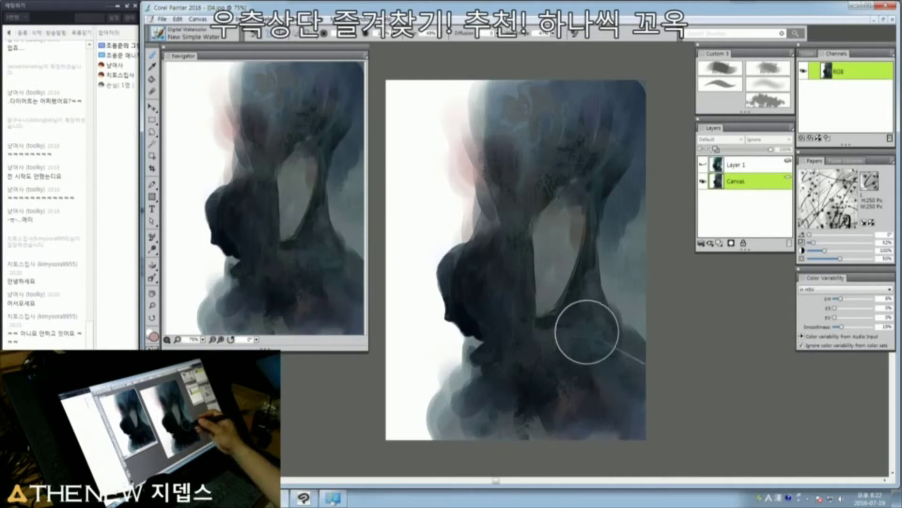
pyautogui.press('alt')
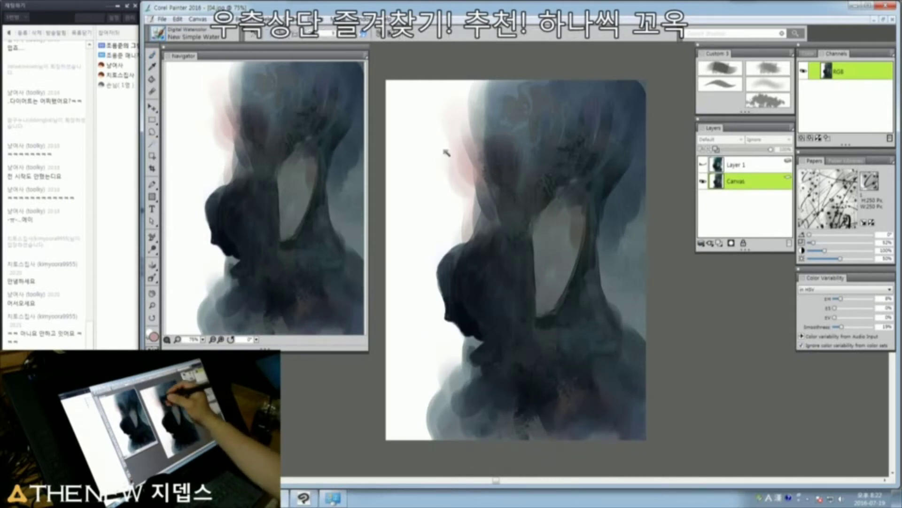
pyautogui.moveTo(453, 129)
pyautogui.mouseDown()
pyautogui.moveTo(459, 190)
pyautogui.moveTo(435, 145)
pyautogui.mouseUp()
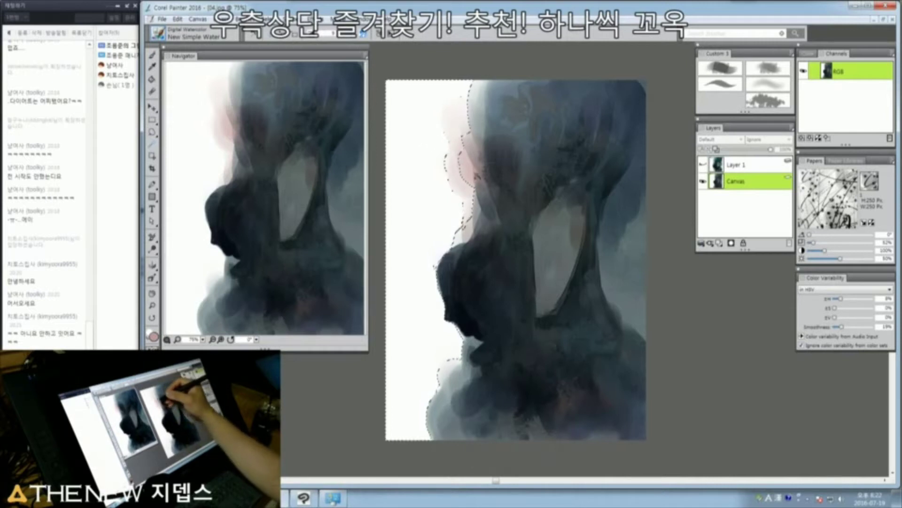
pyautogui.hotkey('ctrl', 'd')
pyautogui.press('b')
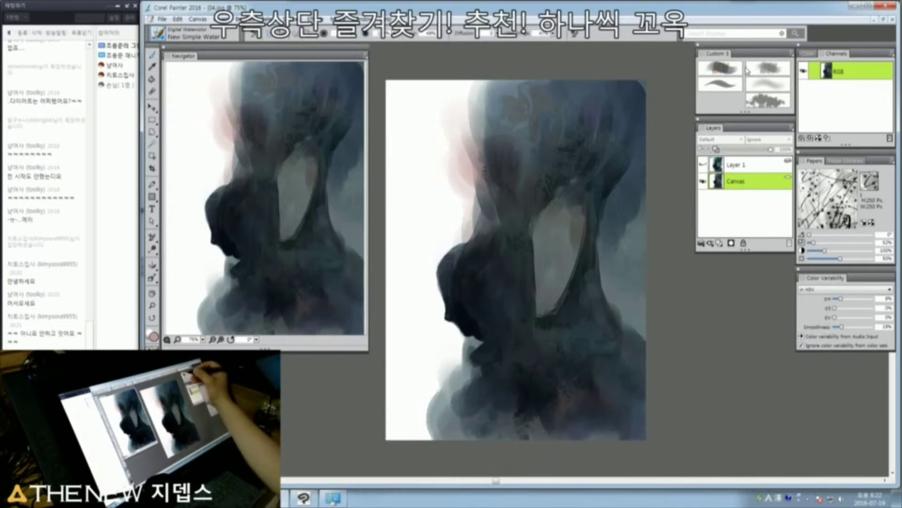
# Step: Switch to the Chunky Oil Pastel brush and rework the pink glow and the dark left edge of the hair
pyautogui.click(761, 74)
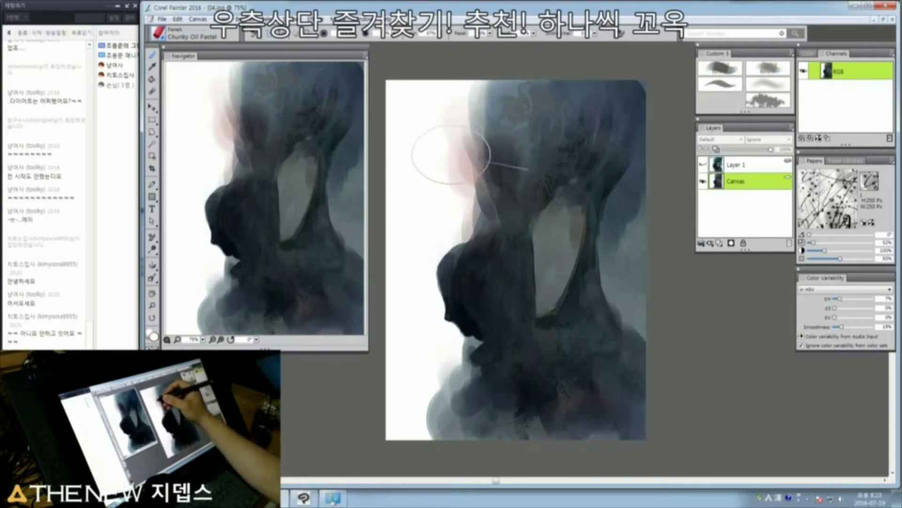
pyautogui.moveTo(436, 141); pyautogui.dragTo(449, 164)
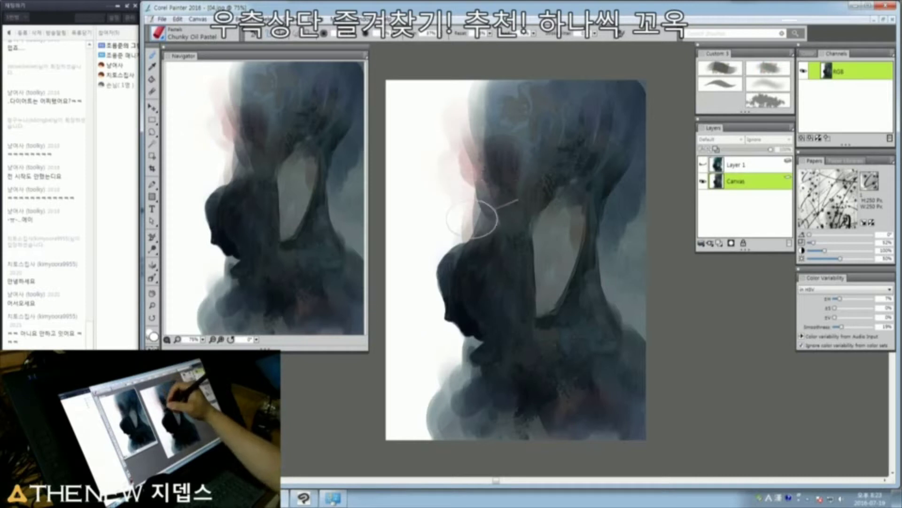
pyautogui.press('alt')
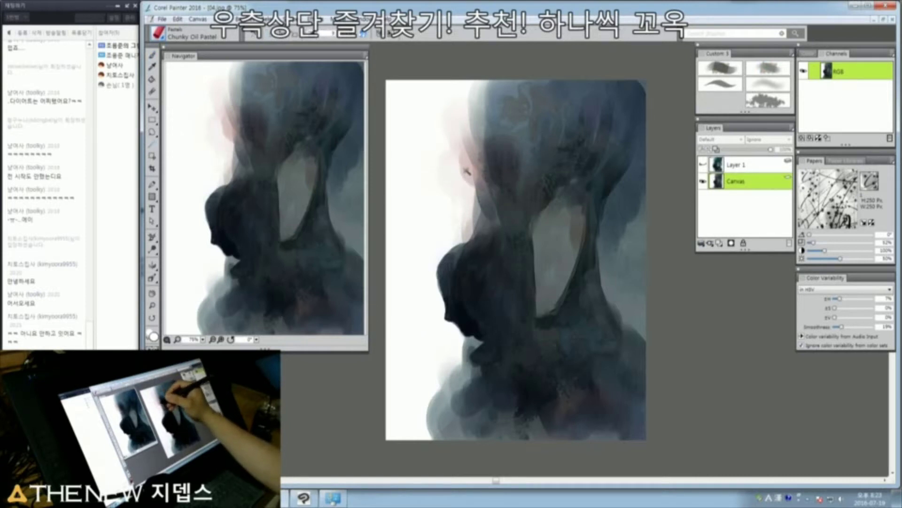
pyautogui.click(467, 172)
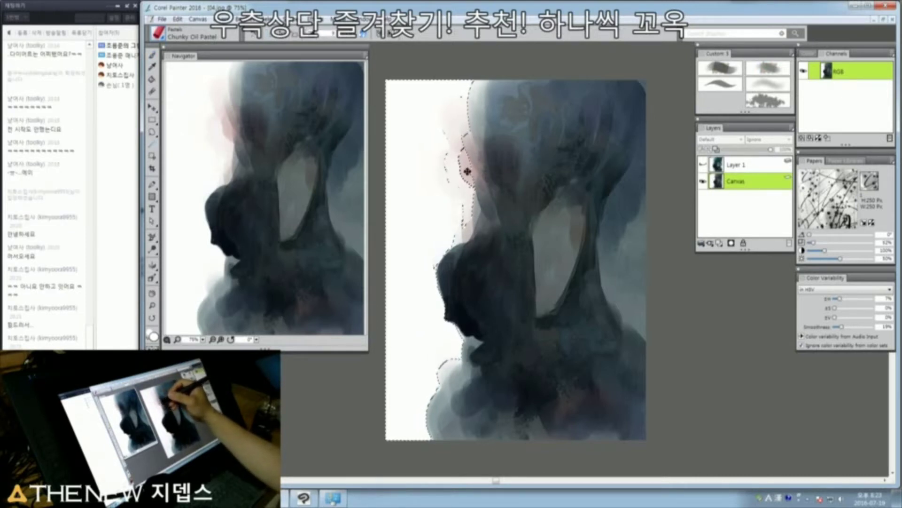
pyautogui.hotkey('ctrl', 'd')
pyautogui.moveTo(468, 171); pyautogui.dragTo(515, 167)
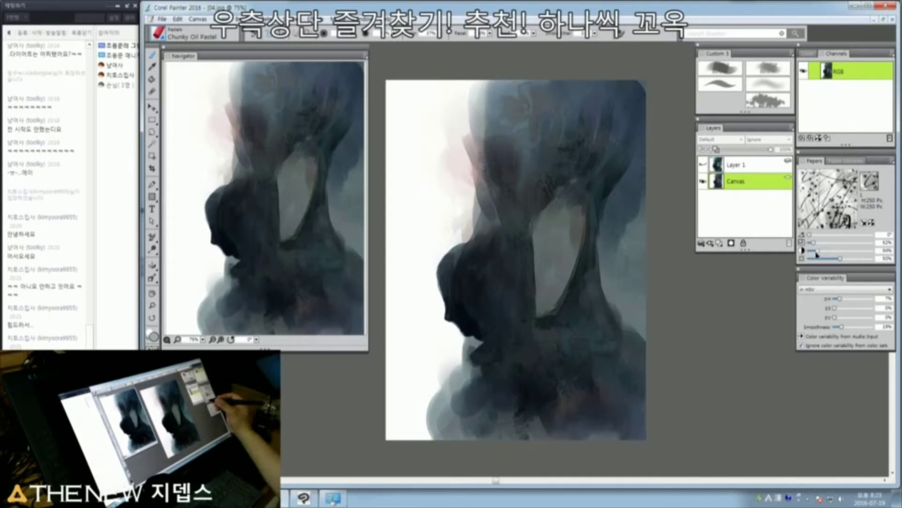
# Step: Reduce the paper texture's contrast to about 45% and try pale pastel strokes on the hair's upper left edge
pyautogui.moveTo(814, 253); pyautogui.dragTo(813, 252)
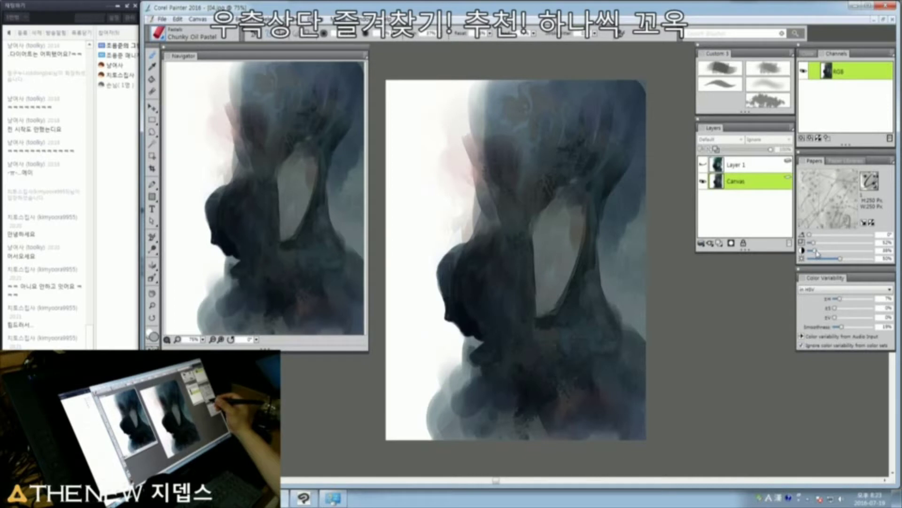
pyautogui.moveTo(475, 121); pyautogui.dragTo(491, 92)
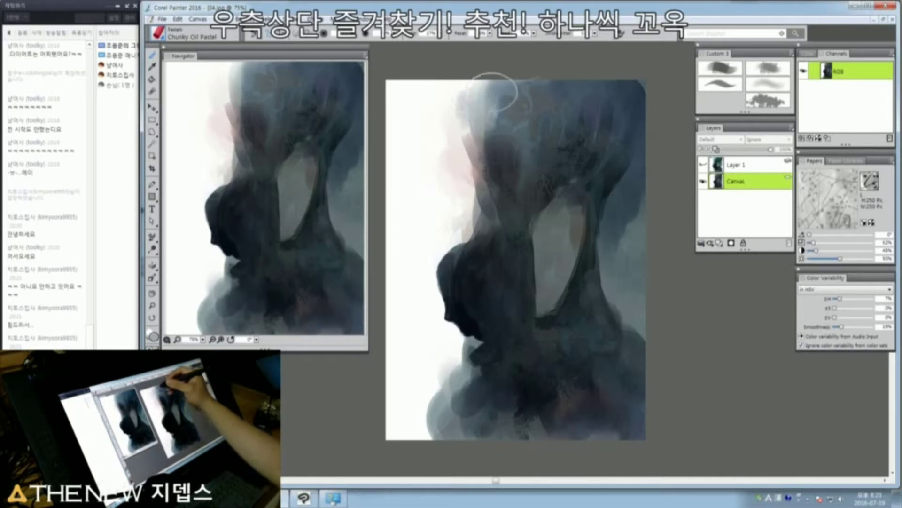
pyautogui.hotkey('ctrl', 'z')
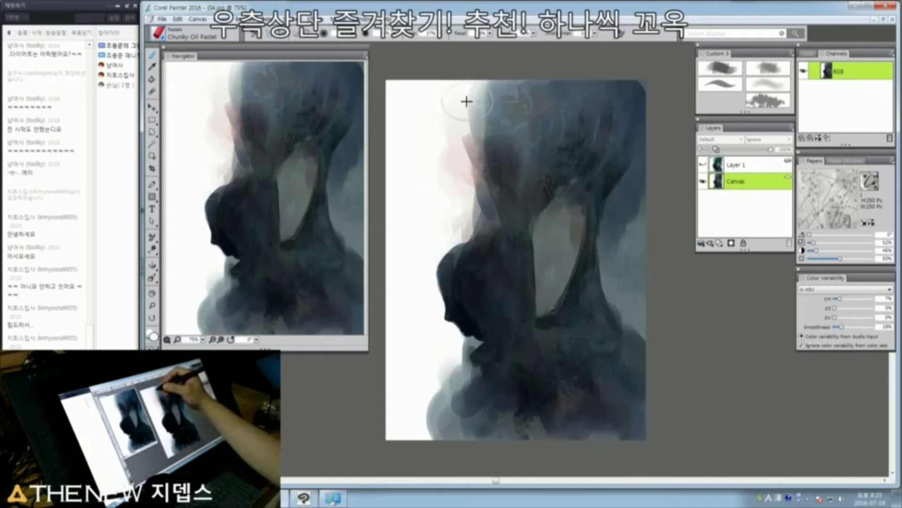
pyautogui.moveTo(464, 98); pyautogui.dragTo(484, 106)
pyautogui.moveTo(496, 128); pyautogui.dragTo(487, 150)
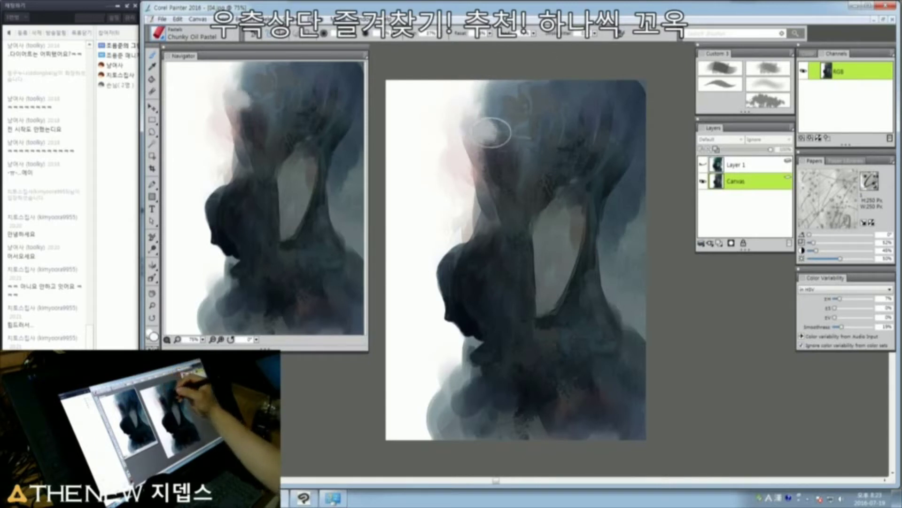
pyautogui.hotkey('ctrl', 'z')
# Step: Sample a blue-grey from the hair and repaint its upper left side and crown with textured pastel strokes
pyautogui.keyDown('alt'); pyautogui.click(492, 109); pyautogui.keyUp('alt')
pyautogui.moveTo(490, 109); pyautogui.dragTo(487, 129)
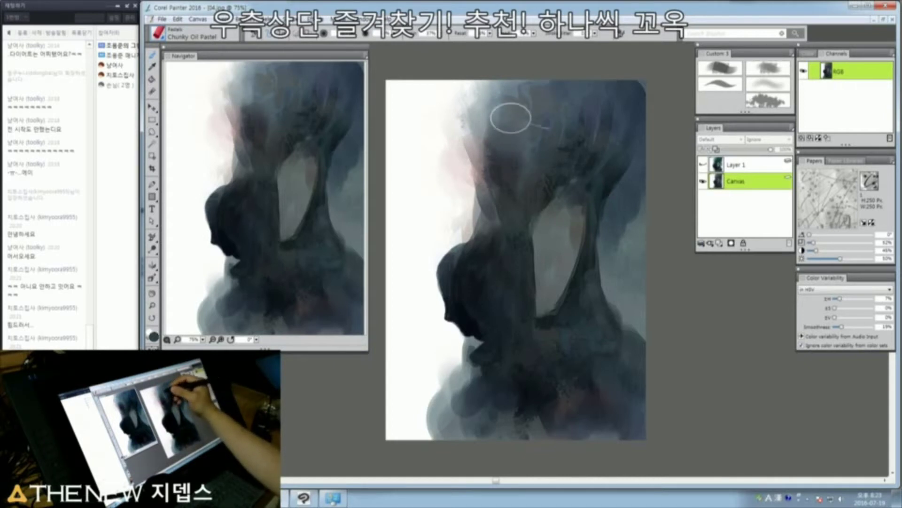
pyautogui.moveTo(550, 87); pyautogui.dragTo(508, 80)
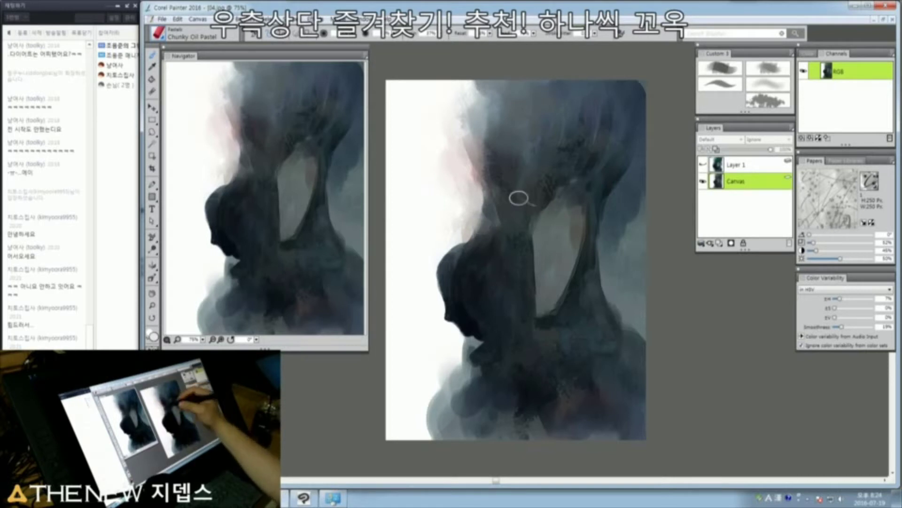
pyautogui.keyDown('alt'); pyautogui.click(491, 208); pyautogui.keyUp('alt')
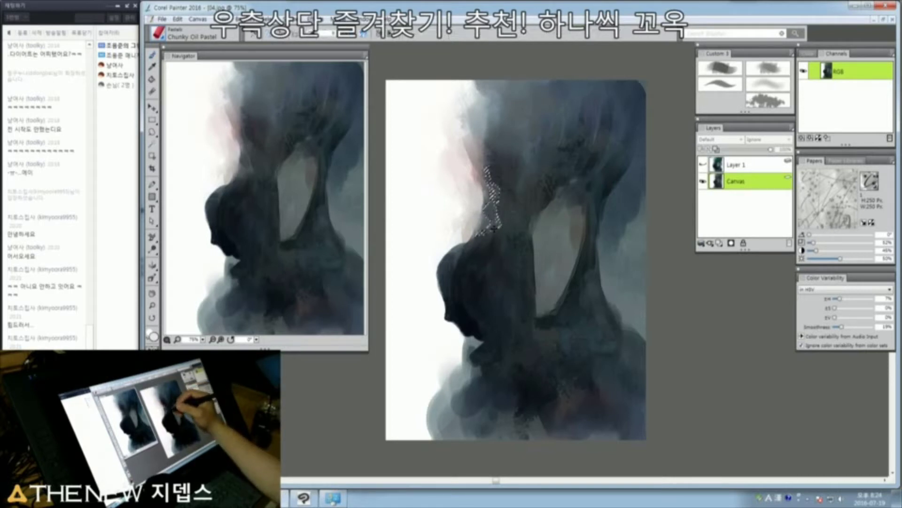
pyautogui.click(503, 236)
pyautogui.click(312, 33)
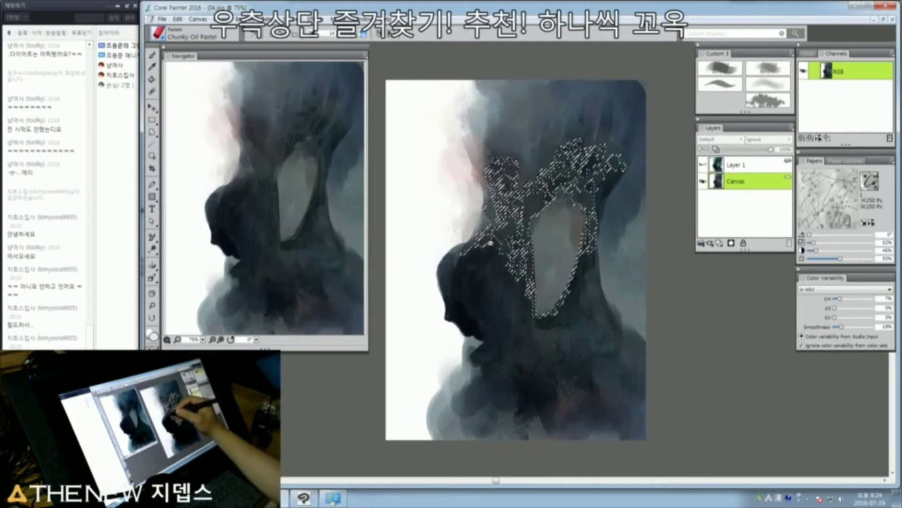
pyautogui.click(509, 235)
pyautogui.moveTo(473, 282); pyautogui.dragTo(449, 257)
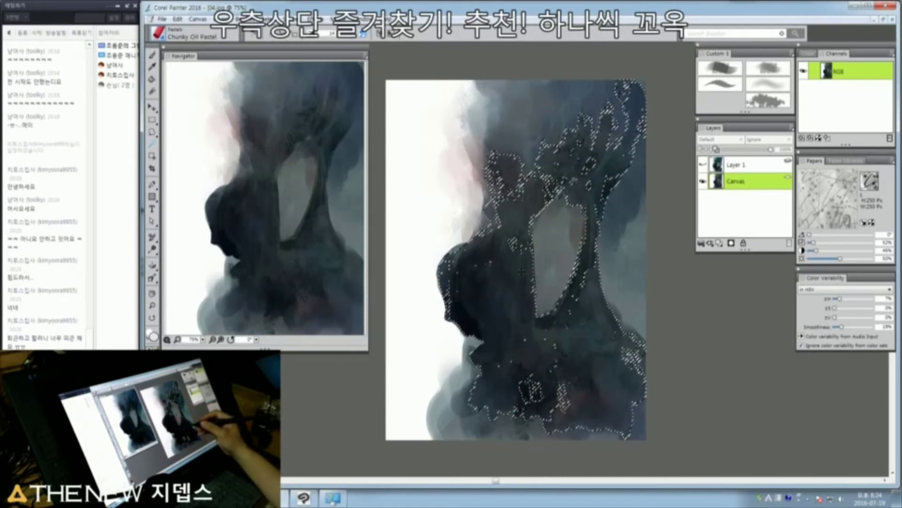
pyautogui.hotkey('ctrl', 'd')
pyautogui.press('b')
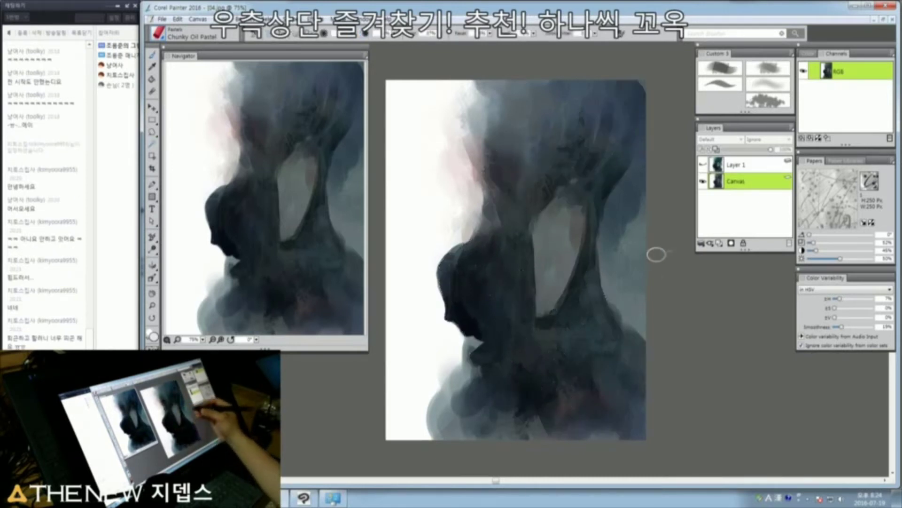
# Step: Switch to the New Simple Water brush and wash dark blue-grey over the small head, the hair beside the large face and the lower body
pyautogui.click(720, 68)
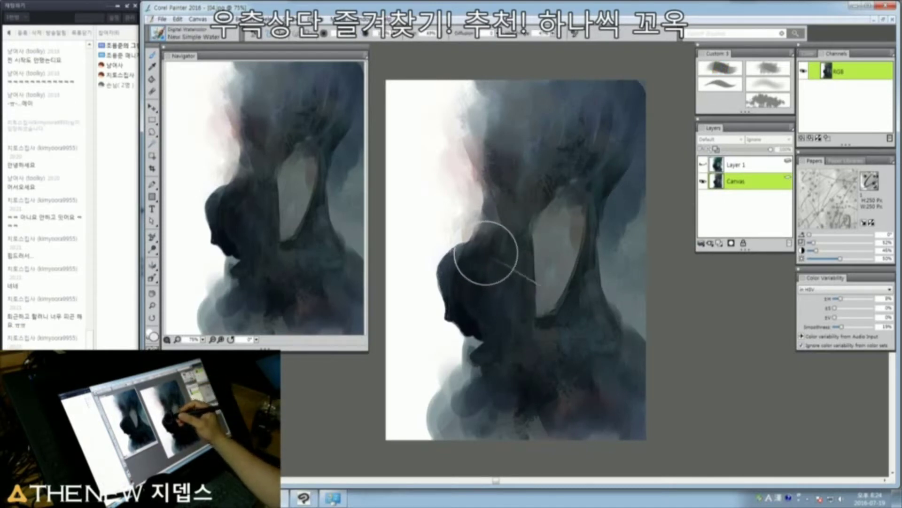
pyautogui.hotkey('ctrl', 'alt', '1')
pyautogui.click(507, 292)
pyautogui.click(467, 226)
pyautogui.hotkey('ctrl', 'alt', '1')
pyautogui.moveTo(465, 248)
pyautogui.mouseDown()
pyautogui.moveTo(481, 257)
pyautogui.moveTo(477, 272)
pyautogui.moveTo(469, 238)
pyautogui.moveTo(500, 218)
pyautogui.moveTo(514, 162)
pyautogui.moveTo(498, 223)
pyautogui.moveTo(514, 157)
pyautogui.moveTo(526, 177)
pyautogui.mouseUp()
pyautogui.moveTo(522, 133); pyautogui.dragTo(535, 134)
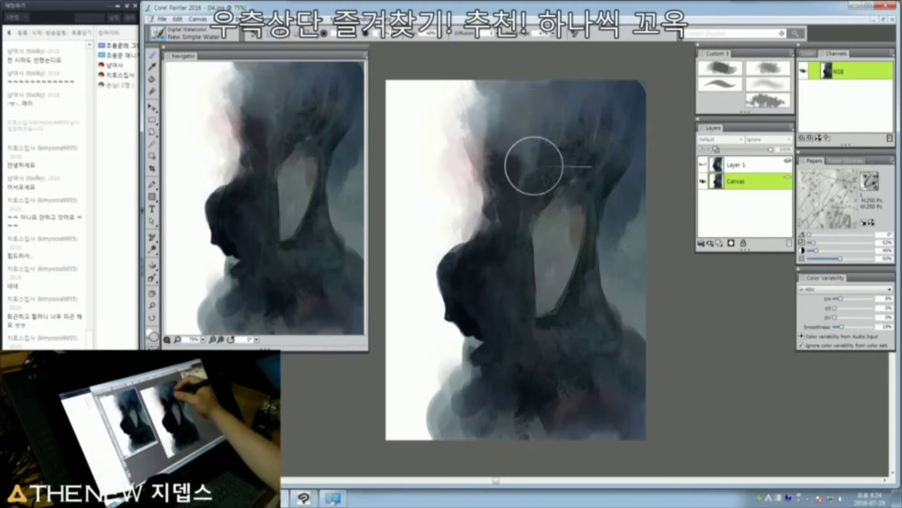
pyautogui.moveTo(483, 259)
pyautogui.mouseDown()
pyautogui.moveTo(504, 280)
pyautogui.moveTo(506, 313)
pyautogui.moveTo(471, 381)
pyautogui.moveTo(510, 366)
pyautogui.moveTo(515, 374)
pyautogui.moveTo(530, 266)
pyautogui.moveTo(522, 353)
pyautogui.moveTo(575, 330)
pyautogui.moveTo(606, 345)
pyautogui.mouseUp()
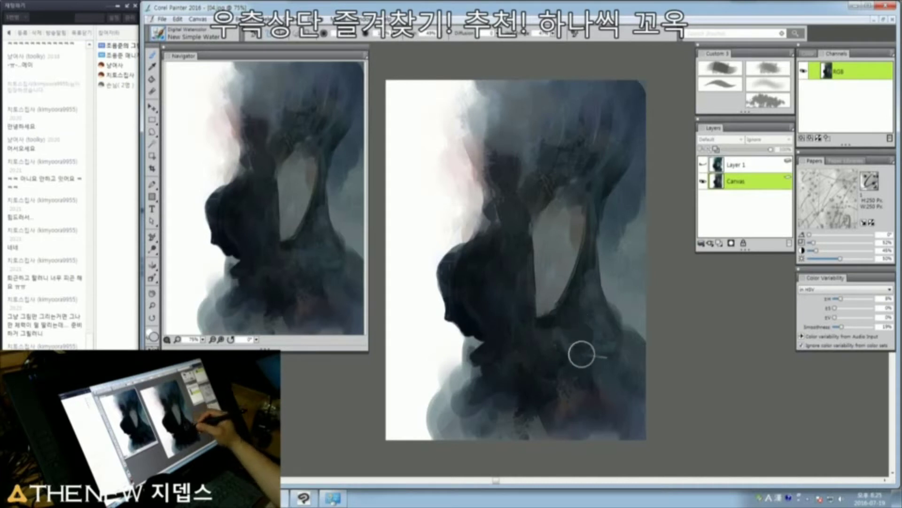
pyautogui.moveTo(577, 360)
pyautogui.mouseDown()
pyautogui.moveTo(631, 360)
pyautogui.moveTo(622, 392)
pyautogui.moveTo(642, 374)
pyautogui.moveTo(595, 404)
pyautogui.moveTo(600, 385)
pyautogui.mouseUp()
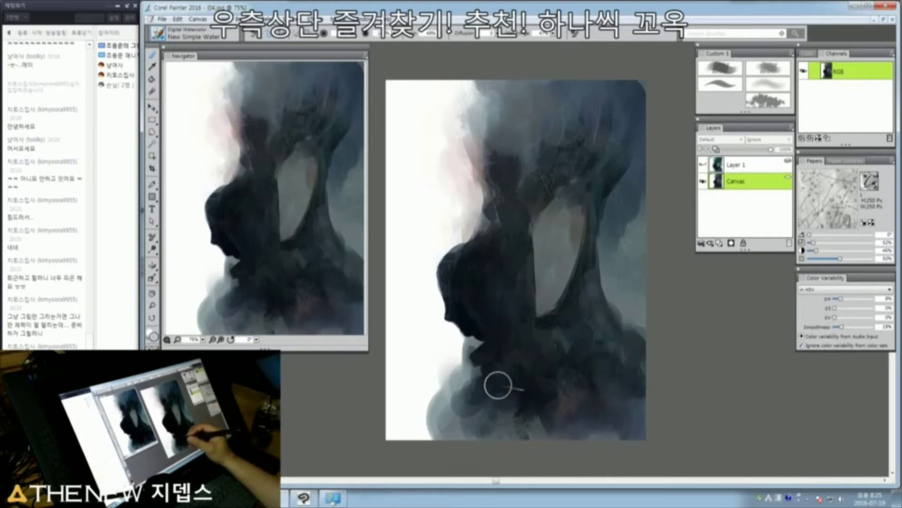
# Step: Vary the brush size and paint dark flowing streaks through the hair above and around the large face
pyautogui.press(']')
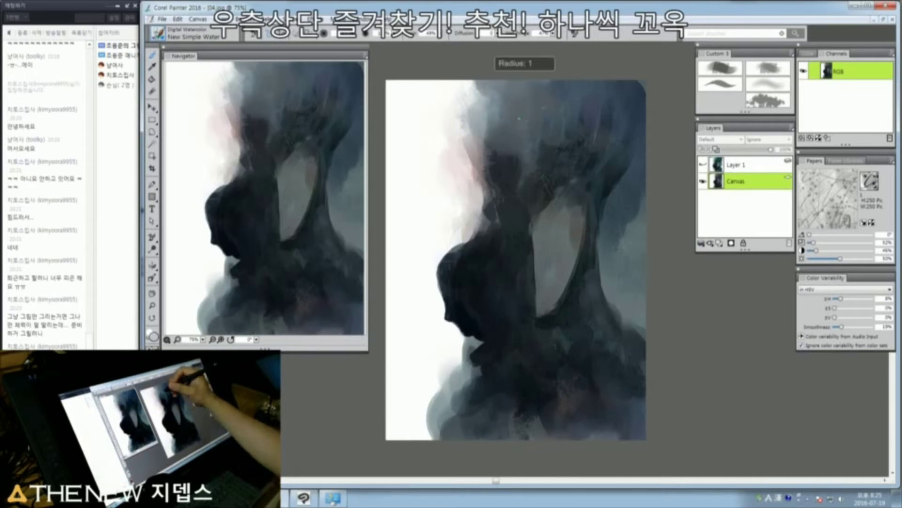
pyautogui.moveTo(534, 113); pyautogui.dragTo(528, 187)
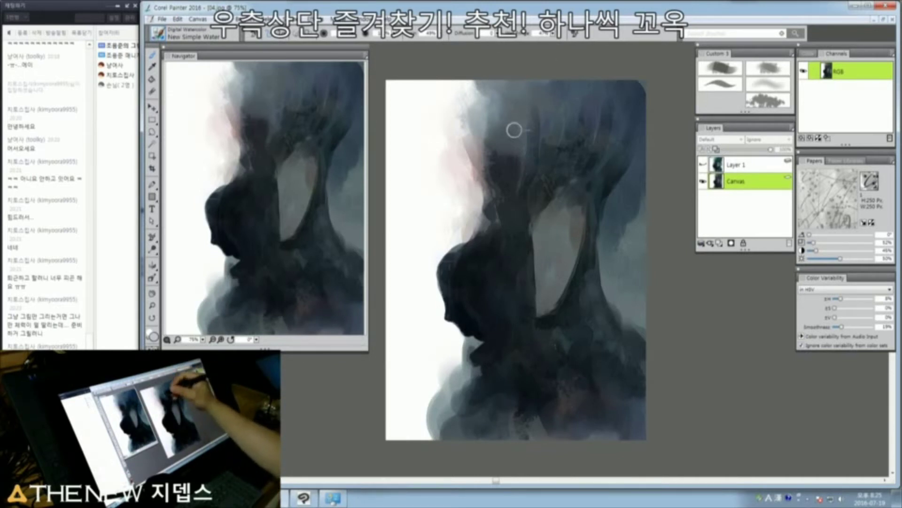
pyautogui.moveTo(513, 126); pyautogui.dragTo(513, 208)
pyautogui.moveTo(499, 148); pyautogui.dragTo(516, 218)
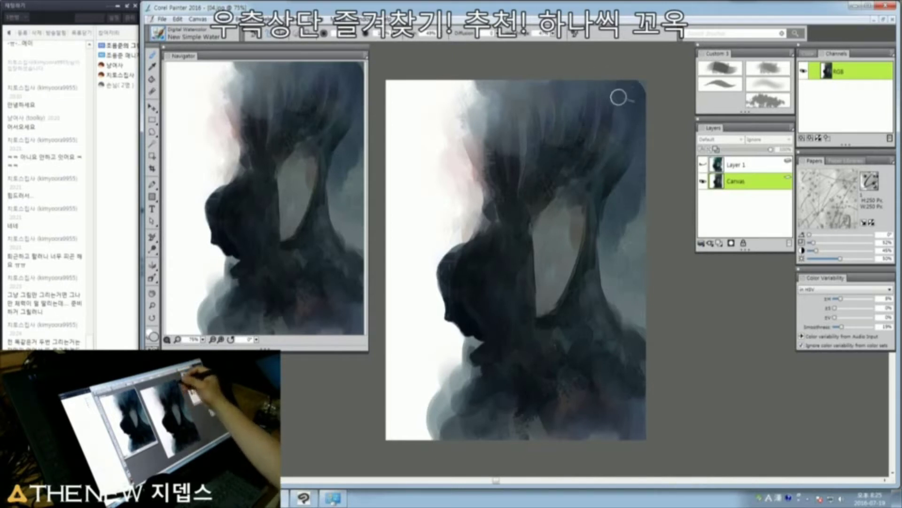
pyautogui.press(']')
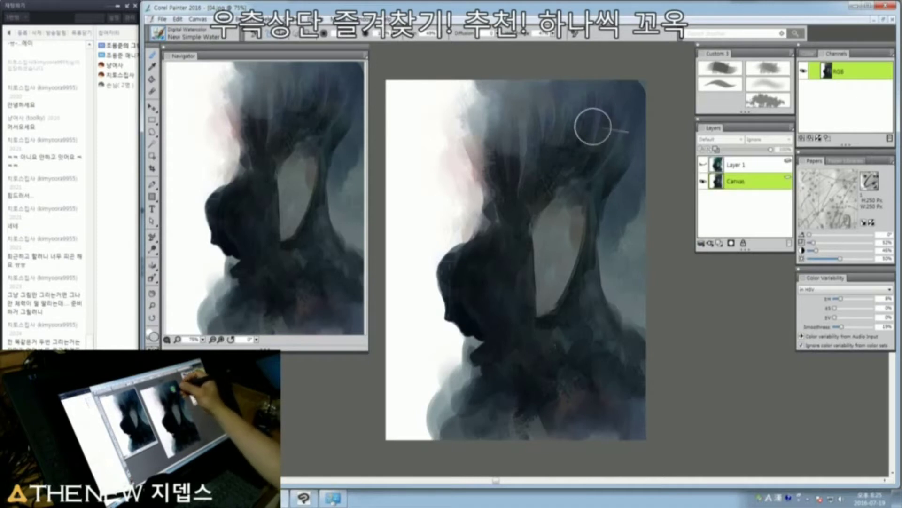
pyautogui.keyDown('ctrl'); pyautogui.keyDown('alt'); pyautogui.moveTo(570, 165); pyautogui.dragTo(581, 162); pyautogui.keyUp('alt'); pyautogui.keyUp('ctrl')
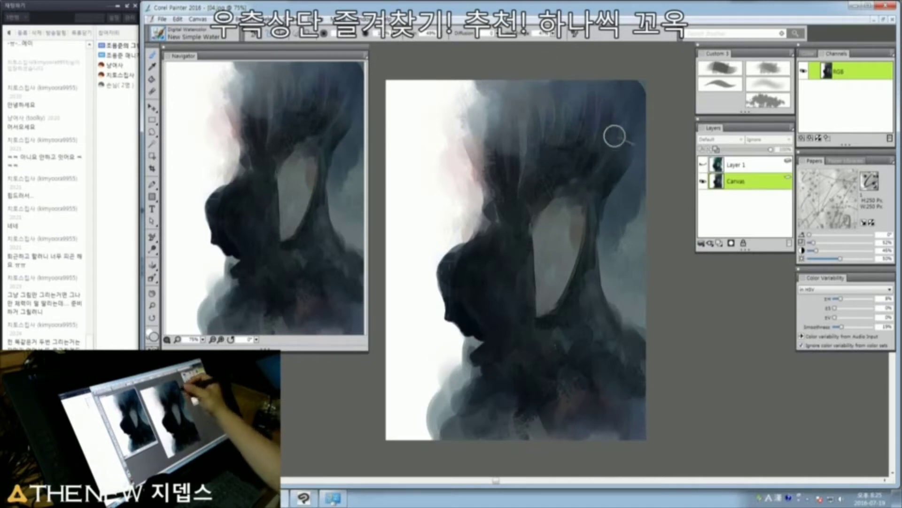
# Step: Shade the nose, lips, chin and eye socket of the large face with a small watercolor brush
pyautogui.press('[')
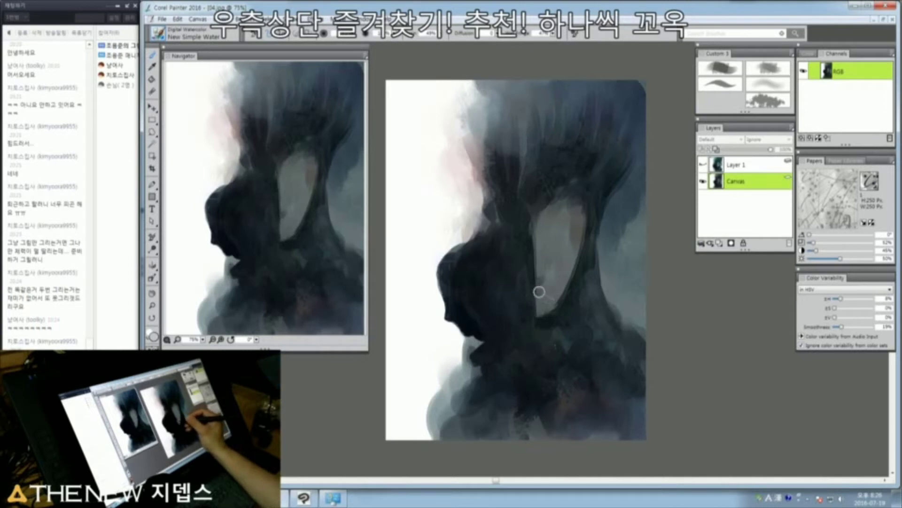
pyautogui.moveTo(547, 291); pyautogui.dragTo(536, 292)
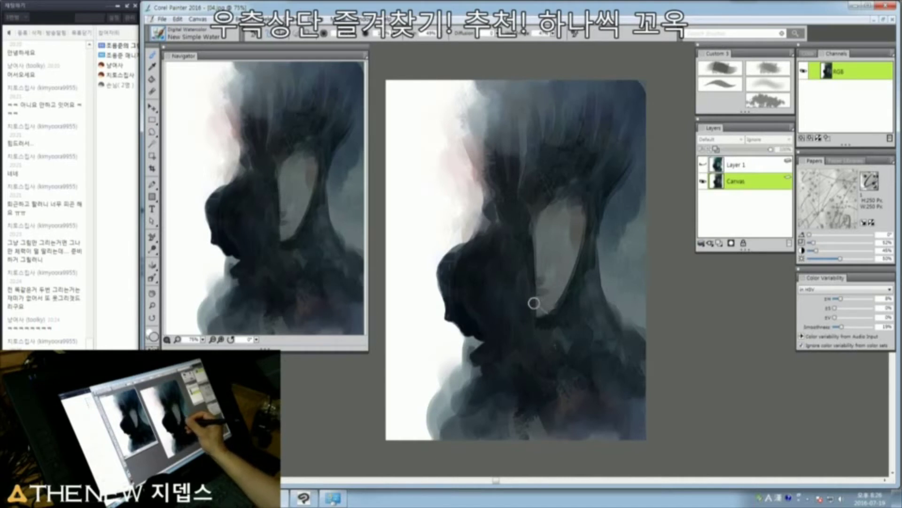
pyautogui.moveTo(545, 304); pyautogui.dragTo(550, 299)
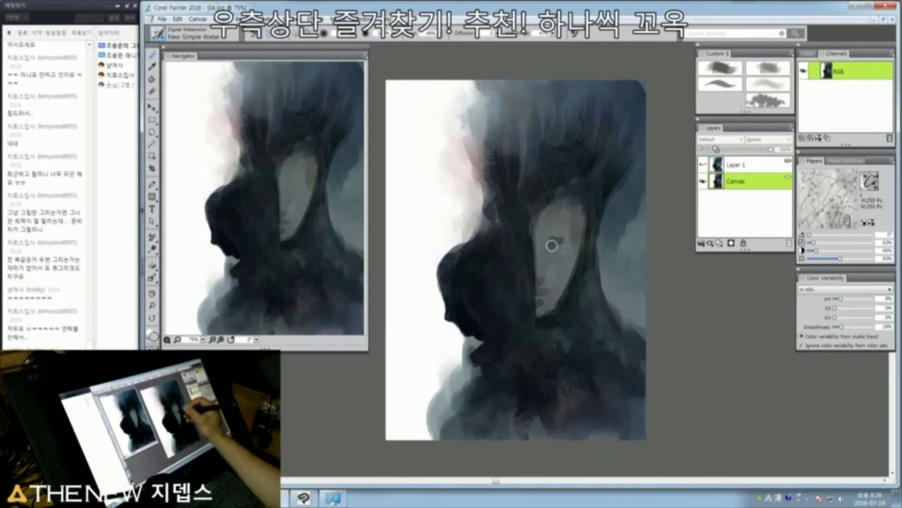
pyautogui.moveTo(560, 234); pyautogui.dragTo(566, 237)
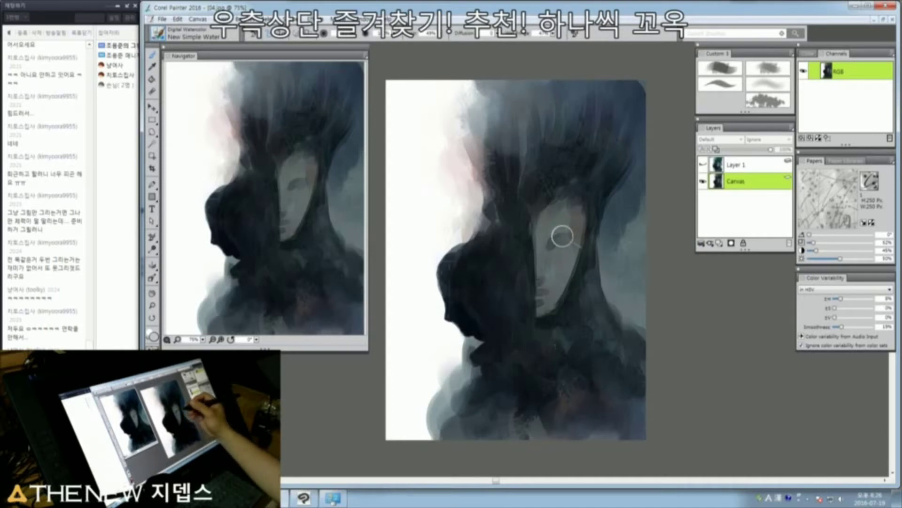
# Step: Deepen the shadow of the large face's eye and refine its nose and lips with a smaller watercolor brush
pyautogui.keyDown('ctrl'); pyautogui.click(563, 240); pyautogui.keyUp('ctrl')
pyautogui.moveTo(567, 257); pyautogui.dragTo(570, 235)
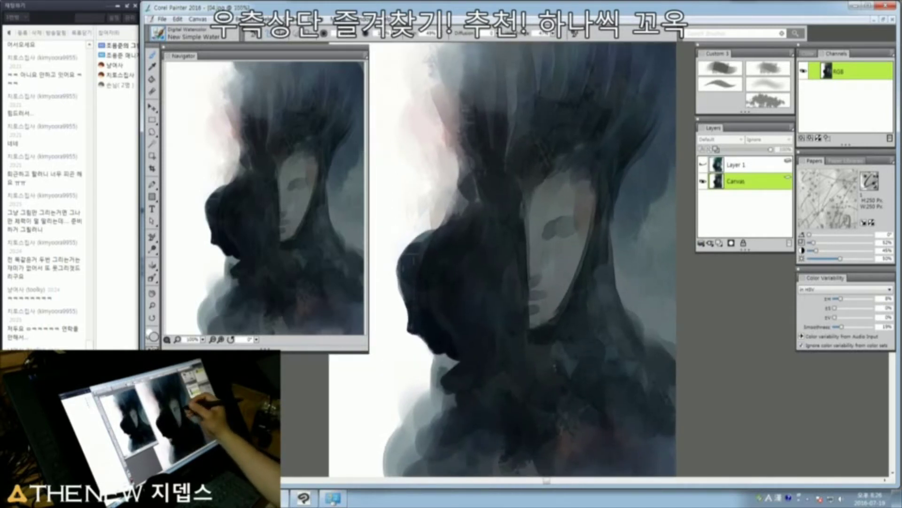
pyautogui.press('[')
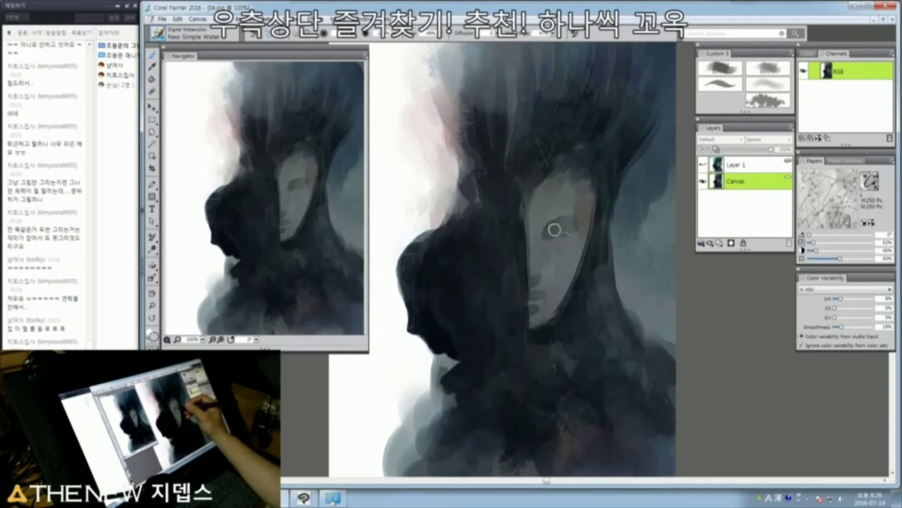
pyautogui.hotkey('ctrl', '-')
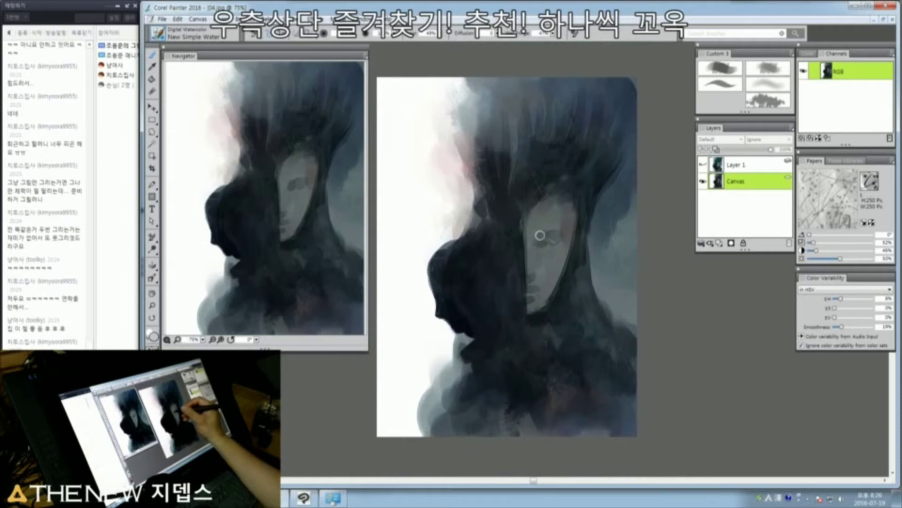
pyautogui.click(442, 33)
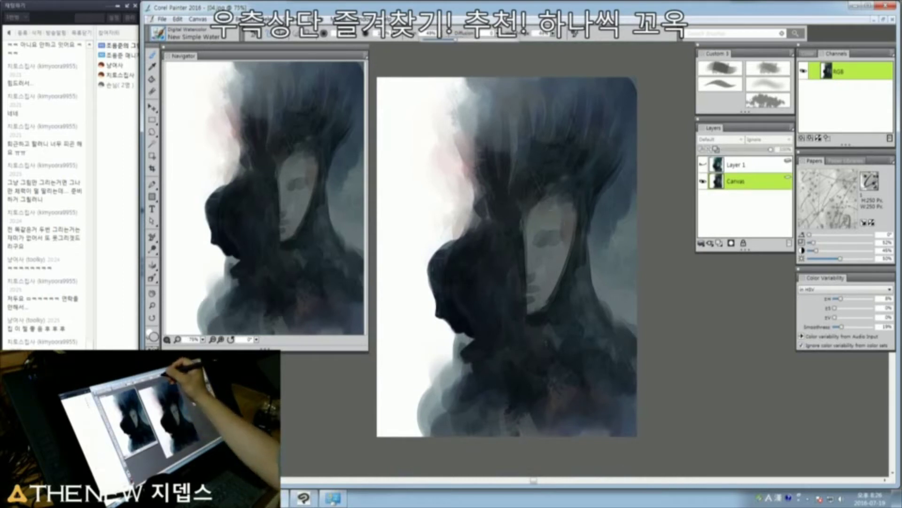
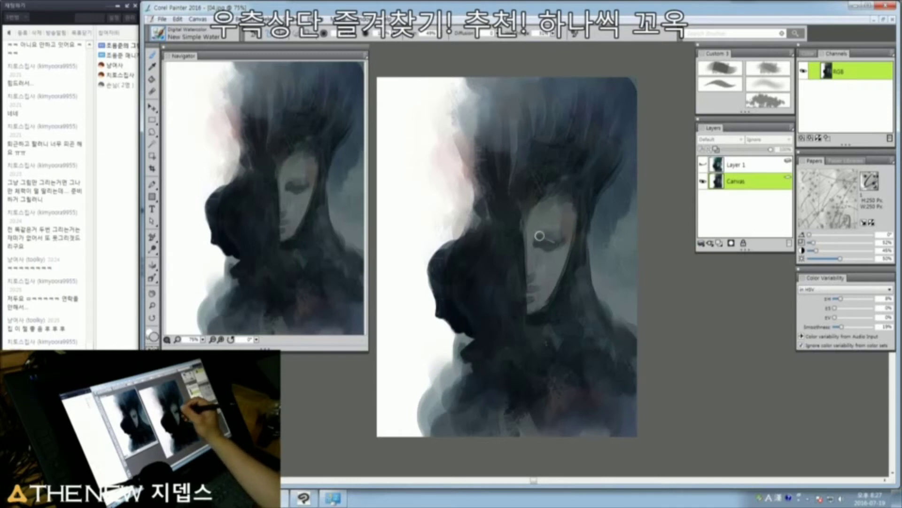
pyautogui.moveTo(535, 235); pyautogui.dragTo(551, 233)
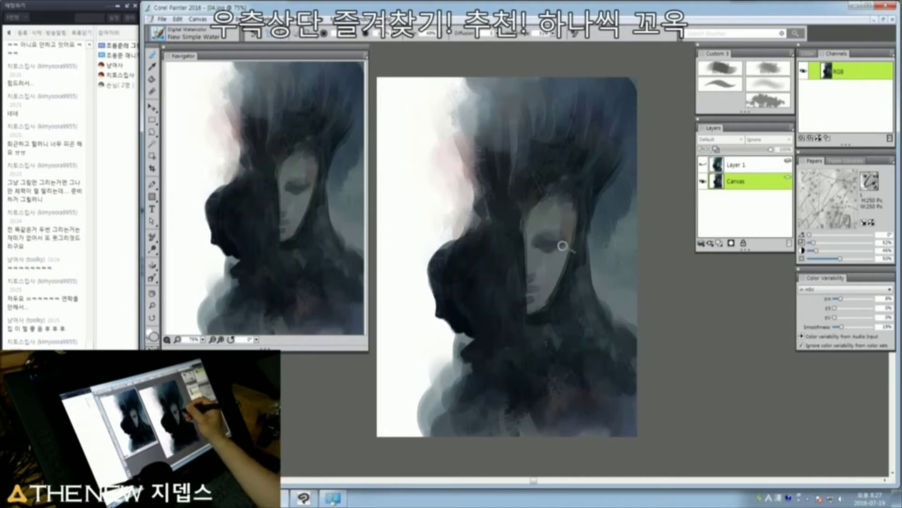
pyautogui.moveTo(536, 277)
pyautogui.mouseDown()
pyautogui.moveTo(534, 284)
pyautogui.moveTo(553, 283)
pyautogui.mouseUp()
pyautogui.click(539, 281)
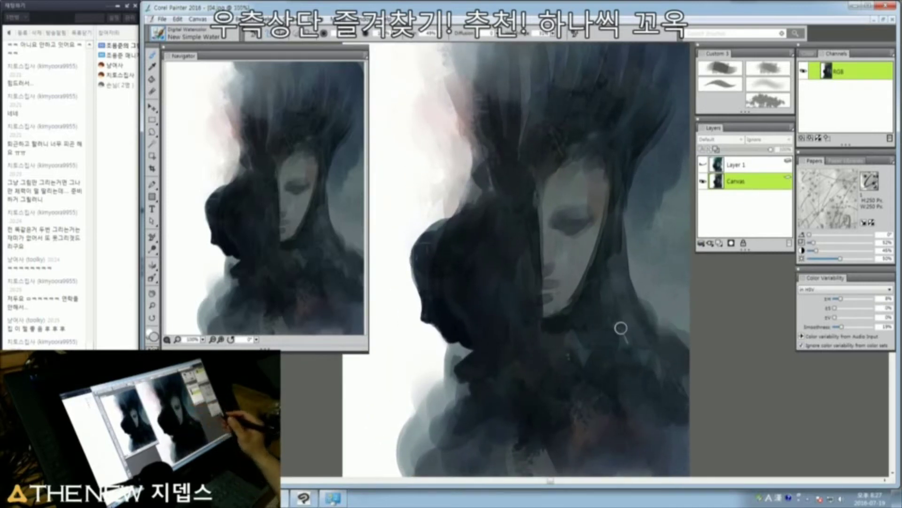
# Step: Switch to the Calligraphy brush, sample the white background and carve the brow, nose and mouth profile of the small dark head
pyautogui.click(718, 86)
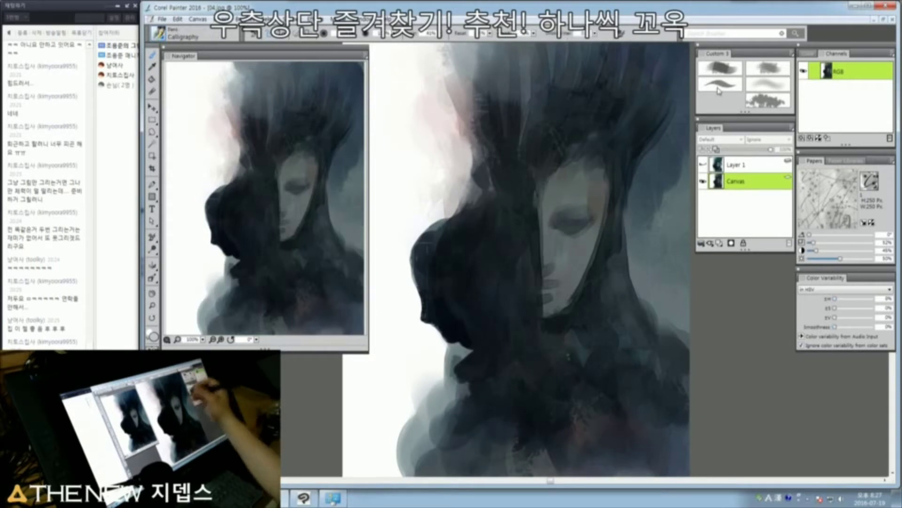
pyautogui.keyDown('alt'); pyautogui.click(403, 302); pyautogui.keyUp('alt')
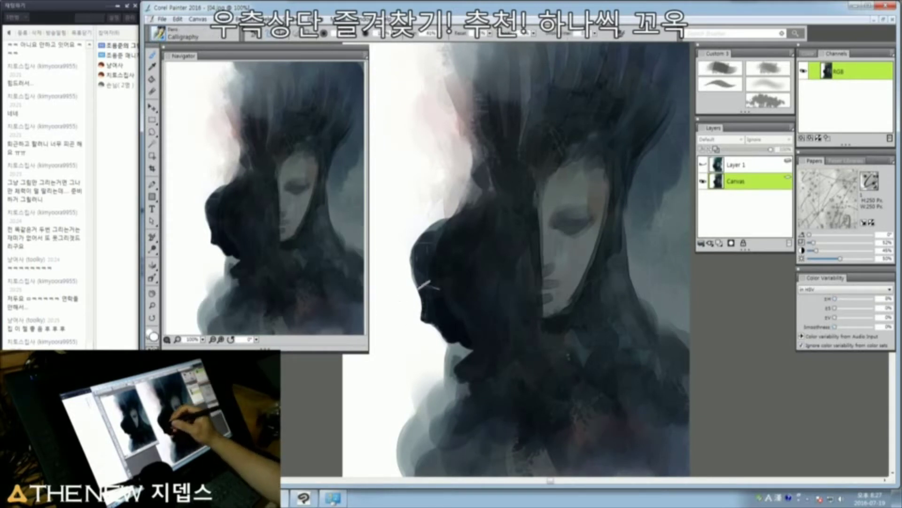
pyautogui.keyDown('ctrl'); pyautogui.keyDown('alt'); pyautogui.click(404, 295); pyautogui.keyUp('alt'); pyautogui.keyUp('ctrl')
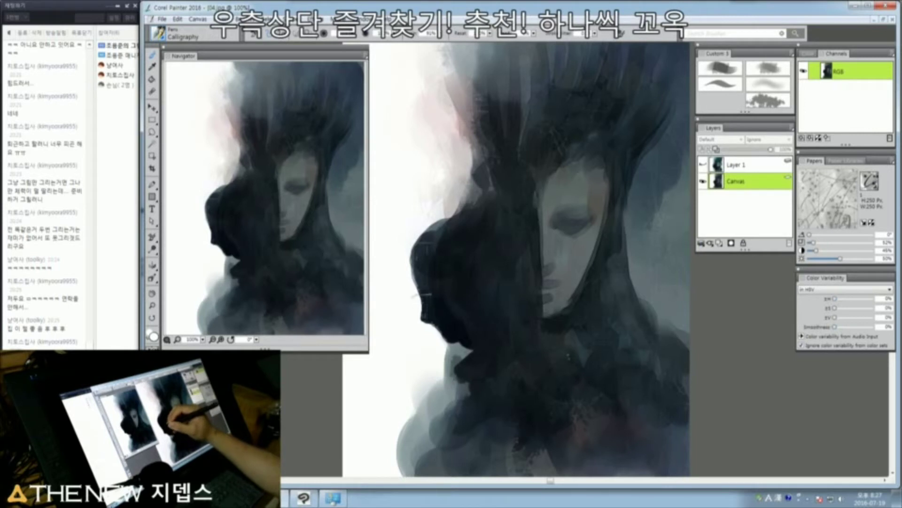
pyautogui.moveTo(422, 308)
pyautogui.mouseDown()
pyautogui.moveTo(429, 323)
pyautogui.moveTo(427, 311)
pyautogui.mouseUp()
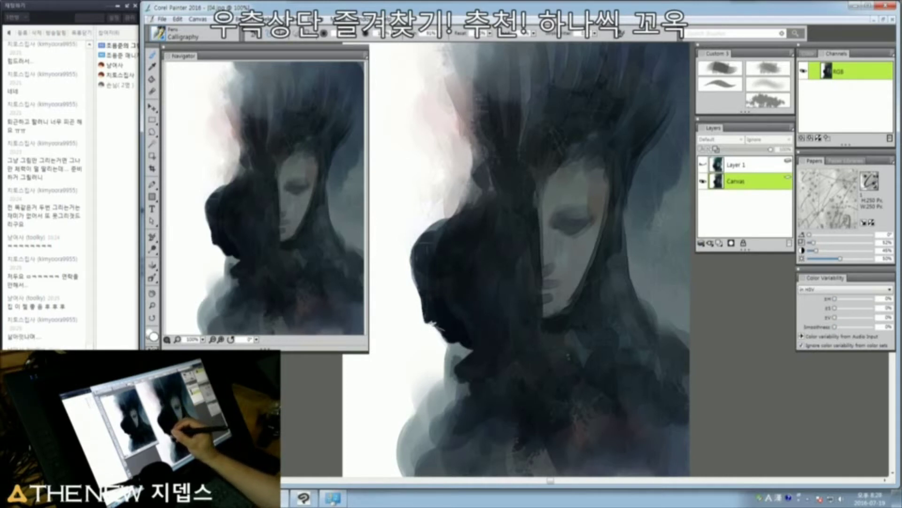
pyautogui.moveTo(437, 322)
pyautogui.mouseDown()
pyautogui.moveTo(458, 327)
pyautogui.moveTo(468, 302)
pyautogui.mouseUp()
pyautogui.keyDown('ctrl'); pyautogui.click(447, 323); pyautogui.keyUp('ctrl')
pyautogui.keyDown('ctrl'); pyautogui.click(447, 322); pyautogui.keyUp('ctrl')
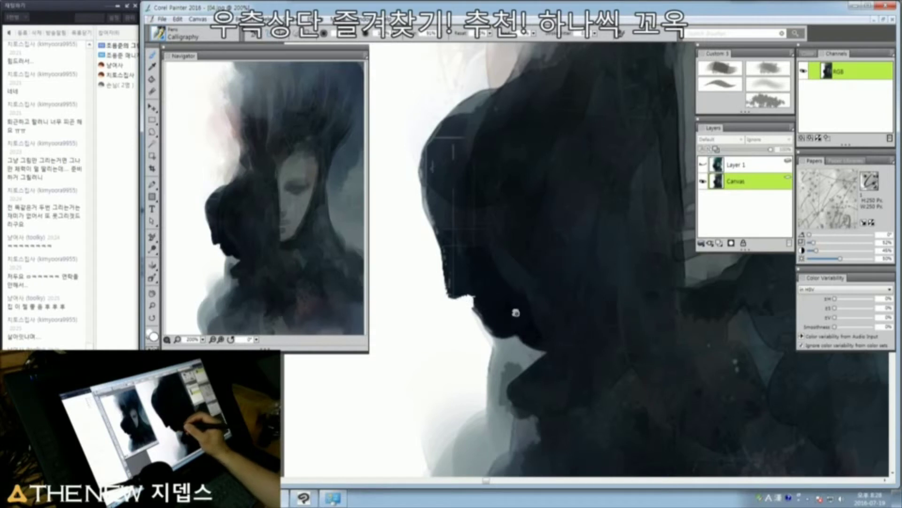
# Step: Carve the lips and chin of the dark profile silhouette with sampled light tones using the Calligraphy pen
pyautogui.moveTo(517, 312); pyautogui.dragTo(498, 316)
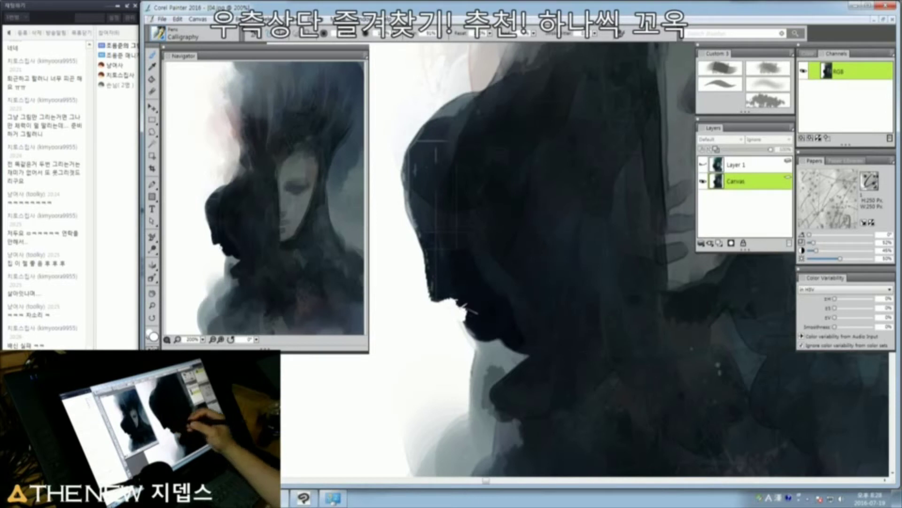
pyautogui.keyDown('alt'); pyautogui.click(477, 302); pyautogui.keyUp('alt')
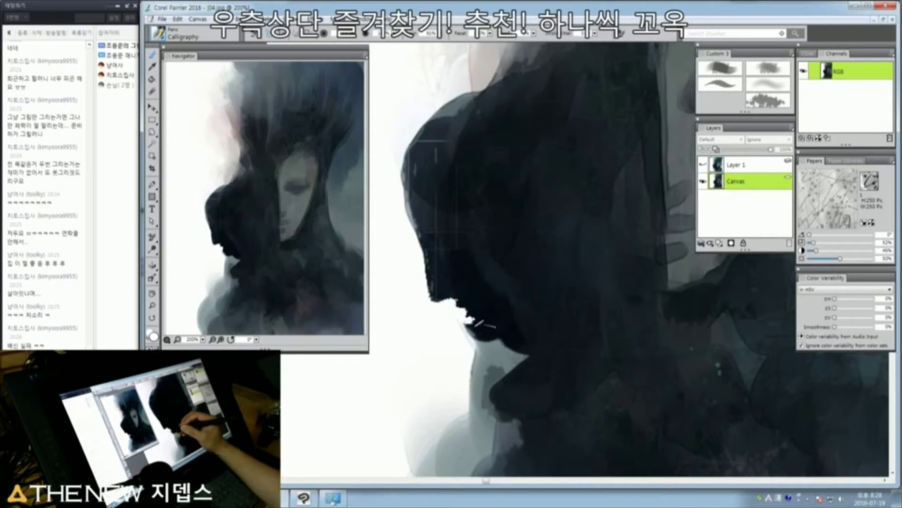
pyautogui.keyDown('alt'); pyautogui.click(485, 350); pyautogui.keyUp('alt')
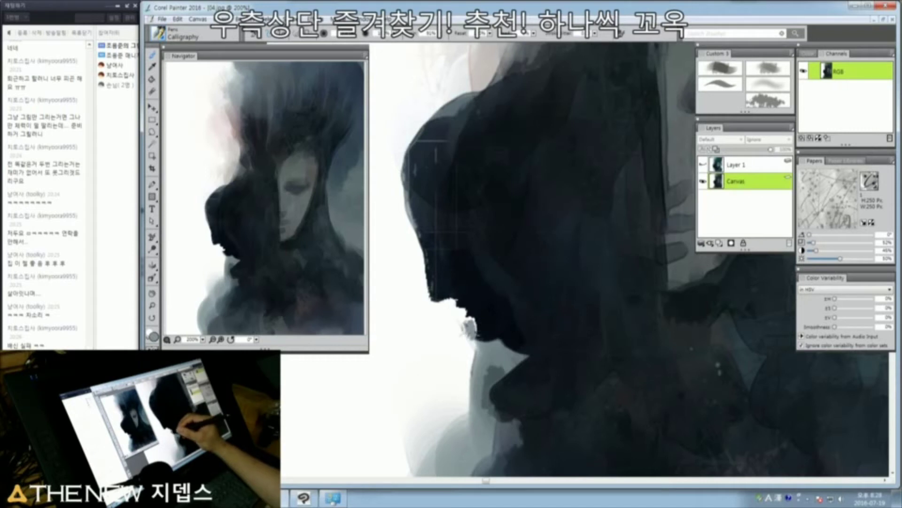
# Step: Switch to the Chunky Oil Pastel brush and paint soft pale-grey mist around the silhouette's mouth and chin
pyautogui.click(764, 72)
pyautogui.keyDown('alt'); pyautogui.click(447, 335); pyautogui.keyUp('alt')
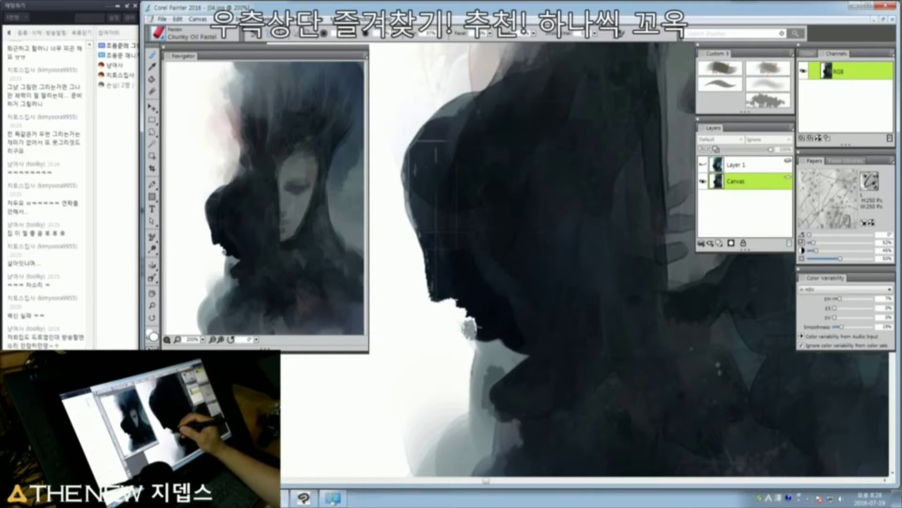
pyautogui.moveTo(467, 342); pyautogui.dragTo(473, 321)
pyautogui.press('[')
pyautogui.hotkey('ctrl', 'z')
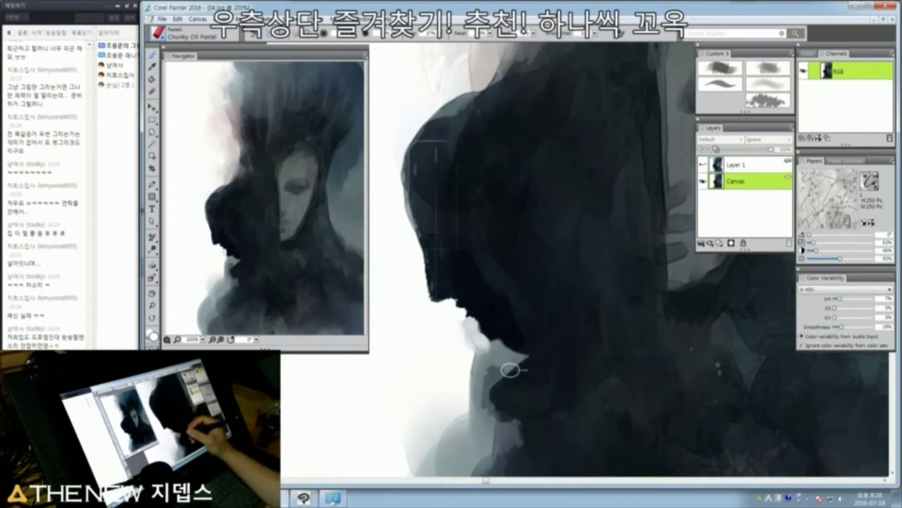
pyautogui.keyDown('alt'); pyautogui.click(499, 351); pyautogui.keyUp('alt')
pyautogui.moveTo(495, 347)
pyautogui.mouseDown()
pyautogui.moveTo(505, 344)
pyautogui.moveTo(488, 347)
pyautogui.mouseUp()
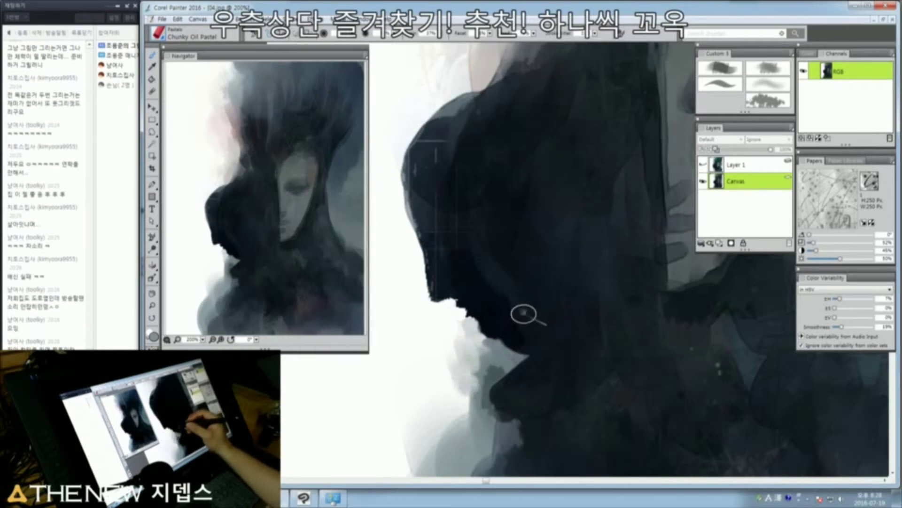
# Step: Resize the Chunky Oil Pastel brush and reshape the silhouette's open mouth and lower jaw
pyautogui.hotkey('ctrl', '-')
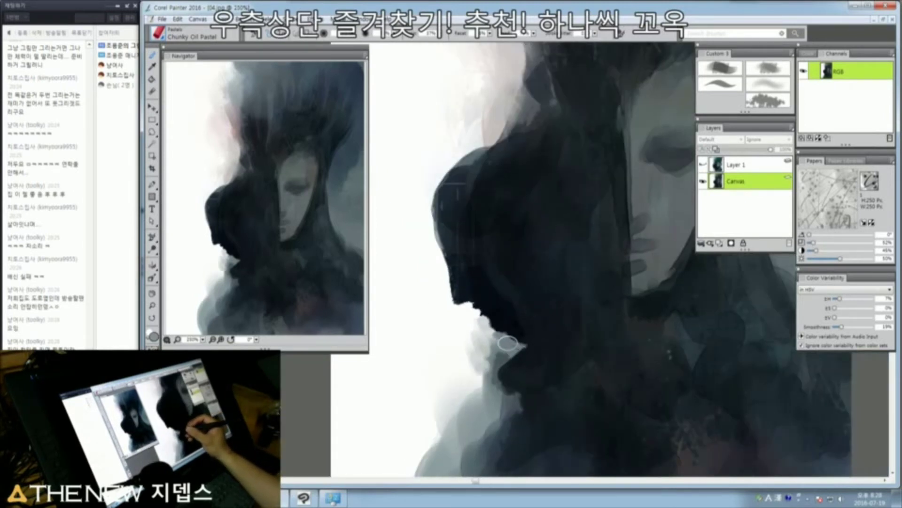
pyautogui.keyDown('ctrl'); pyautogui.keyDown('alt'); pyautogui.moveTo(508, 340); pyautogui.dragTo(510, 342); pyautogui.keyUp('alt'); pyautogui.keyUp('ctrl')
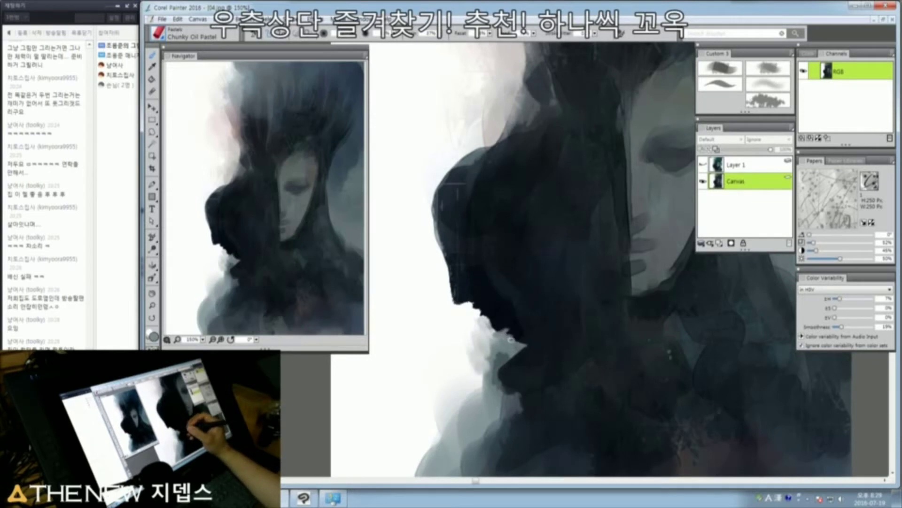
pyautogui.keyDown('ctrl'); pyautogui.keyDown('alt'); pyautogui.click(507, 340); pyautogui.keyUp('alt'); pyautogui.keyUp('ctrl')
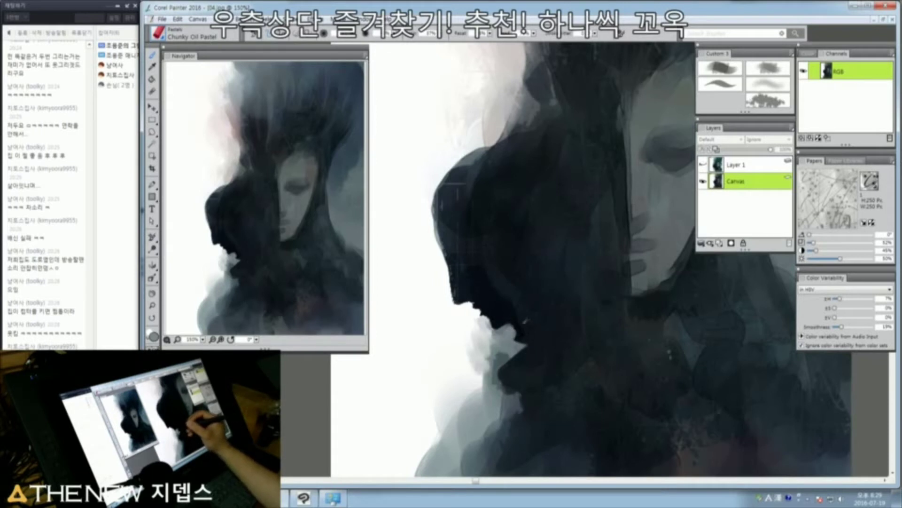
pyautogui.moveTo(516, 332)
pyautogui.mouseDown()
pyautogui.moveTo(490, 355)
pyautogui.moveTo(506, 356)
pyautogui.moveTo(496, 356)
pyautogui.moveTo(504, 366)
pyautogui.moveTo(520, 348)
pyautogui.moveTo(516, 332)
pyautogui.moveTo(506, 353)
pyautogui.moveTo(526, 343)
pyautogui.mouseUp()
# Step: Paint sampled blue-grey background below the silhouette's jaw to cut out the chin and neck
pyautogui.keyDown('alt'); pyautogui.click(489, 370); pyautogui.keyUp('alt')
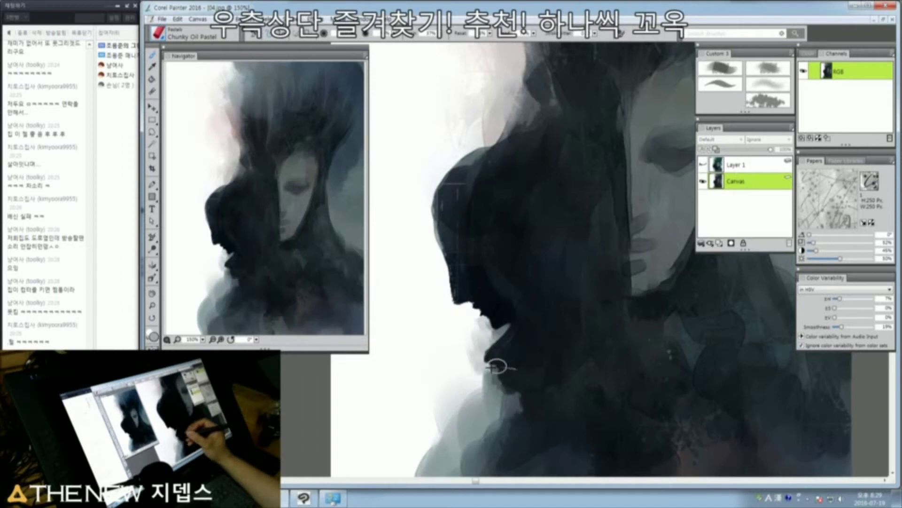
pyautogui.moveTo(501, 367)
pyautogui.mouseDown()
pyautogui.moveTo(495, 386)
pyautogui.moveTo(506, 368)
pyautogui.moveTo(491, 370)
pyautogui.moveTo(508, 370)
pyautogui.moveTo(500, 370)
pyautogui.moveTo(515, 388)
pyautogui.moveTo(502, 395)
pyautogui.moveTo(510, 393)
pyautogui.moveTo(500, 387)
pyautogui.moveTo(513, 388)
pyautogui.moveTo(500, 386)
pyautogui.moveTo(514, 387)
pyautogui.moveTo(504, 389)
pyautogui.moveTo(520, 402)
pyautogui.moveTo(503, 387)
pyautogui.moveTo(500, 408)
pyautogui.moveTo(500, 399)
pyautogui.moveTo(512, 403)
pyautogui.moveTo(497, 383)
pyautogui.moveTo(490, 405)
pyautogui.moveTo(497, 416)
pyautogui.moveTo(539, 366)
pyautogui.moveTo(517, 411)
pyautogui.mouseUp()
pyautogui.keyDown('alt'); pyautogui.click(491, 390); pyautogui.keyUp('alt')
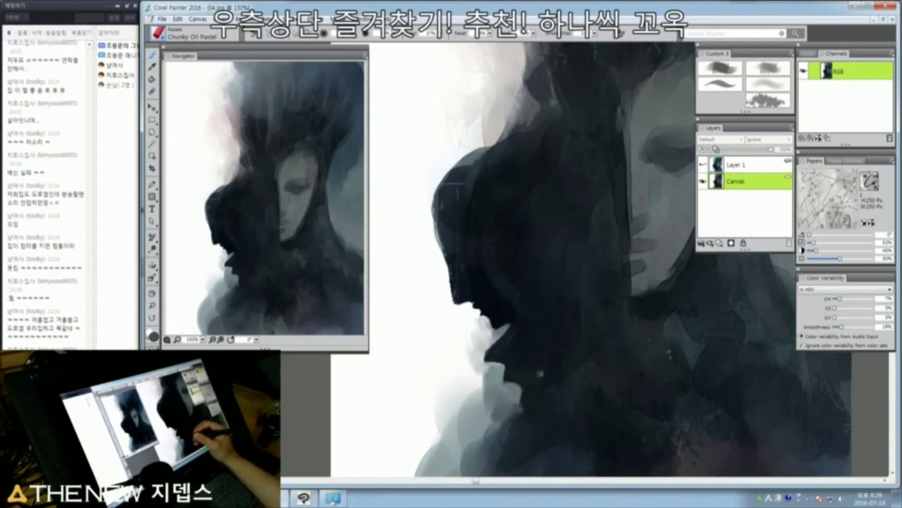
# Step: Clean up the silhouette's forehead edge with sampled near-white strokes, adjusting the brush setting along the way
pyautogui.hotkey('ctrl', '-')
pyautogui.moveTo(584, 364); pyautogui.dragTo(553, 399)
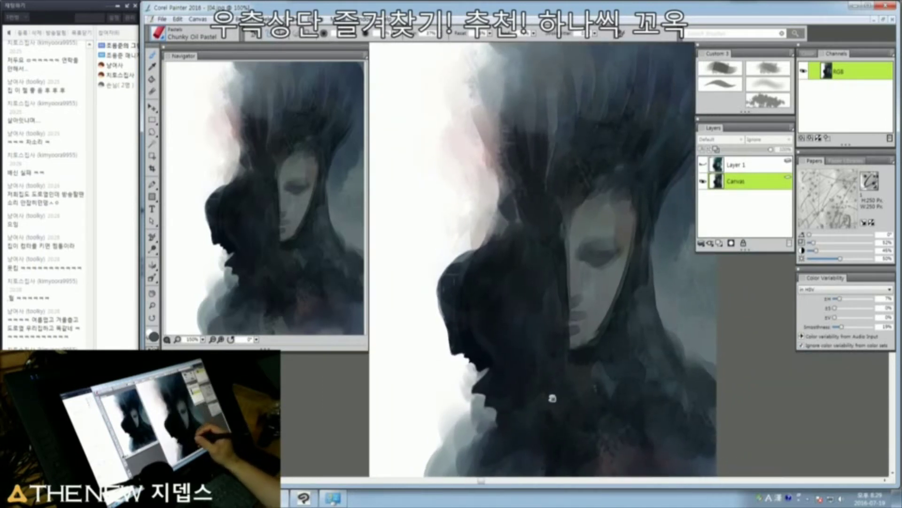
pyautogui.moveTo(554, 391); pyautogui.dragTo(554, 387)
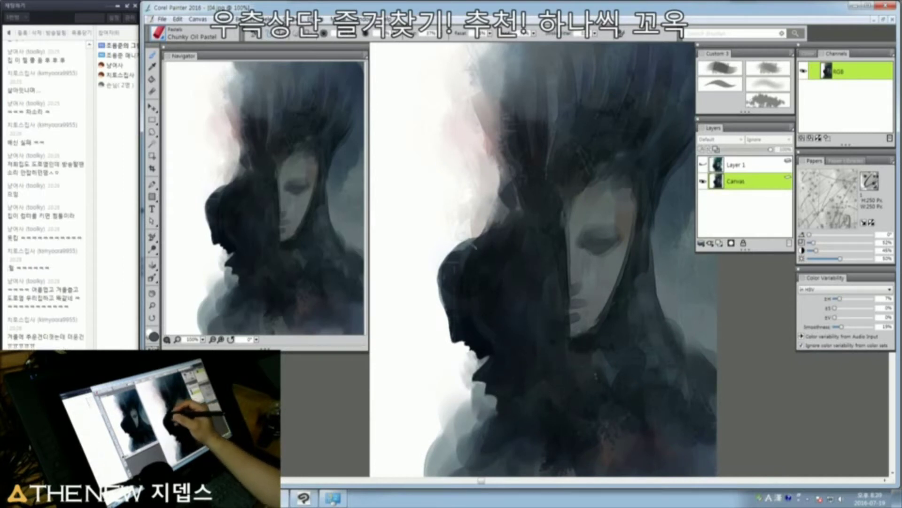
pyautogui.keyDown('alt'); pyautogui.click(440, 248); pyautogui.keyUp('alt')
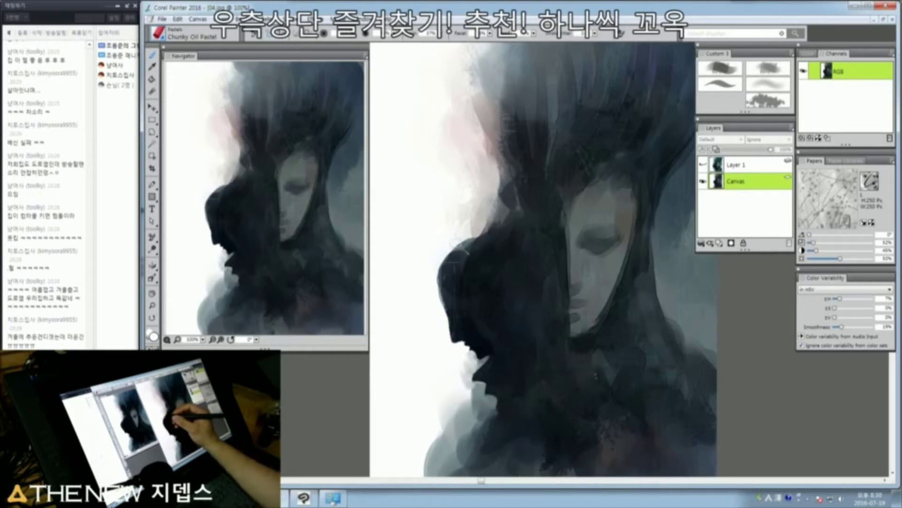
pyautogui.moveTo(443, 242); pyautogui.dragTo(437, 276)
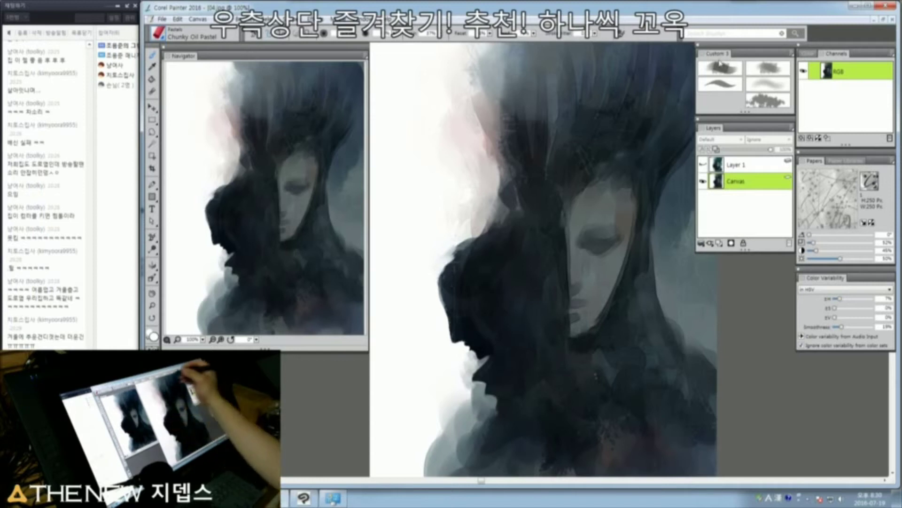
pyautogui.moveTo(441, 35); pyautogui.dragTo(439, 36)
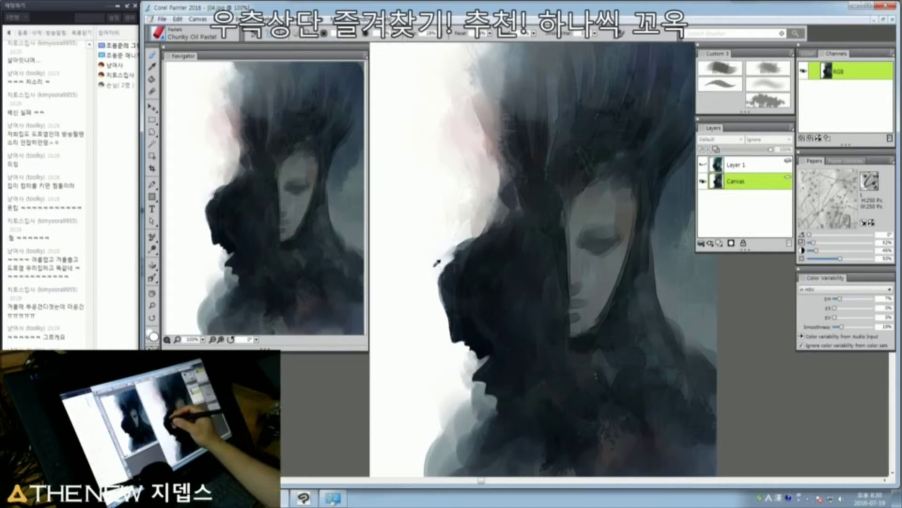
pyautogui.moveTo(470, 244)
pyautogui.mouseDown()
pyautogui.moveTo(449, 258)
pyautogui.moveTo(477, 244)
pyautogui.moveTo(437, 278)
pyautogui.moveTo(461, 265)
pyautogui.moveTo(438, 287)
pyautogui.moveTo(468, 249)
pyautogui.moveTo(438, 289)
pyautogui.mouseUp()
# Step: Sample a grey from the edge of the head, adjust the brush size, and blend soft mist above the silhouette's head
pyautogui.keyDown('ctrl'); pyautogui.keyDown('alt'); pyautogui.moveTo(441, 255); pyautogui.dragTo(446, 254); pyautogui.keyUp('alt'); pyautogui.keyUp('ctrl')
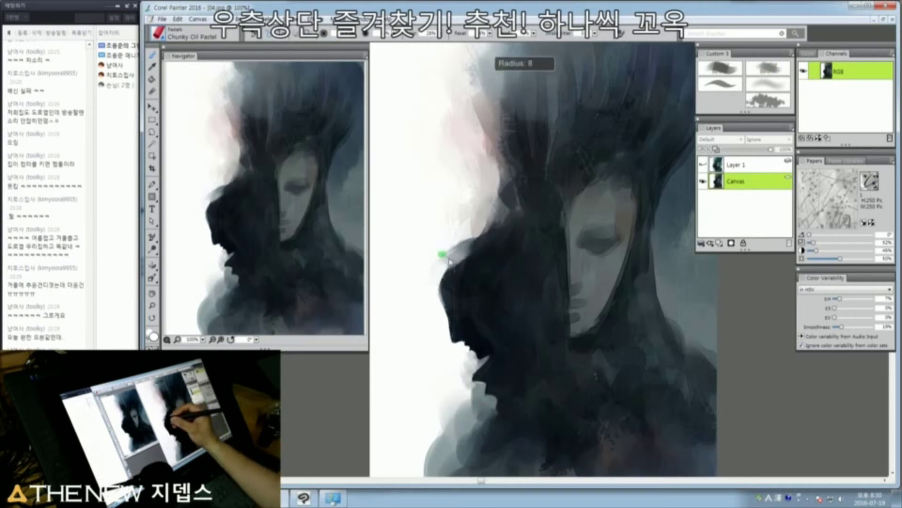
pyautogui.keyDown('alt'); pyautogui.click(468, 241); pyautogui.keyUp('alt')
pyautogui.moveTo(470, 229)
pyautogui.keyDown('ctrl'); pyautogui.keyDown('alt'); pyautogui.mouseDown()
pyautogui.moveTo(480, 229)
pyautogui.moveTo(465, 242)
pyautogui.moveTo(480, 222)
pyautogui.moveTo(484, 231)
pyautogui.moveTo(473, 217)
pyautogui.moveTo(459, 239)
pyautogui.moveTo(495, 224)
pyautogui.moveTo(475, 241)
pyautogui.moveTo(487, 244)
pyautogui.moveTo(508, 224)
pyautogui.moveTo(485, 249)
pyautogui.moveTo(497, 217)
pyautogui.moveTo(508, 237)
pyautogui.moveTo(501, 252)
pyautogui.moveTo(533, 224)
pyautogui.mouseUp(); pyautogui.keyUp('alt'); pyautogui.keyUp('ctrl')
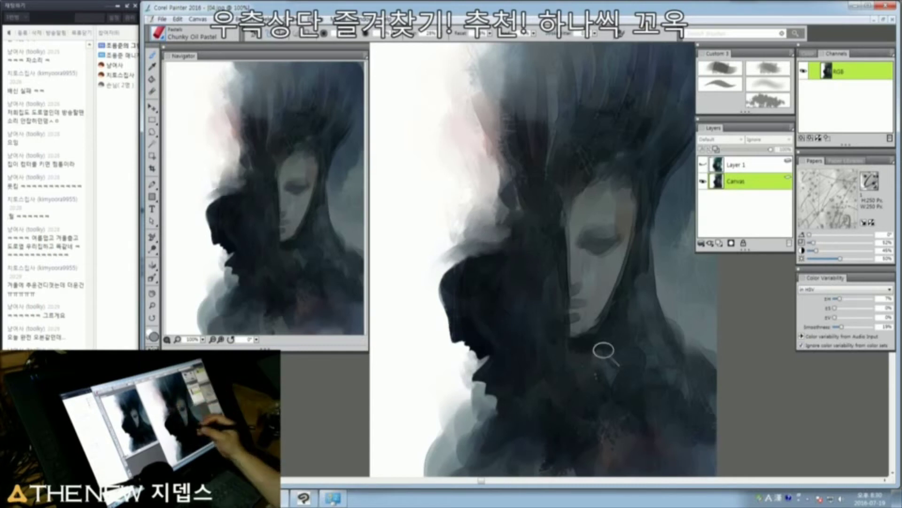
pyautogui.keyDown('ctrl'); pyautogui.keyDown('alt'); pyautogui.click(603, 350); pyautogui.keyUp('alt'); pyautogui.keyUp('ctrl')
pyautogui.moveTo(613, 326); pyautogui.dragTo(594, 321)
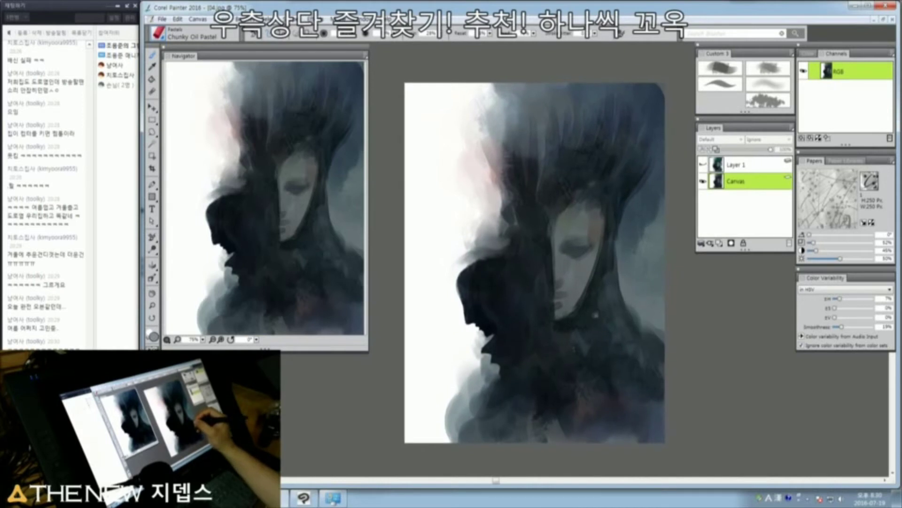
# Step: Refine the contour between the silhouette's nose and lips with a sampled background tone
pyautogui.click(517, 271)
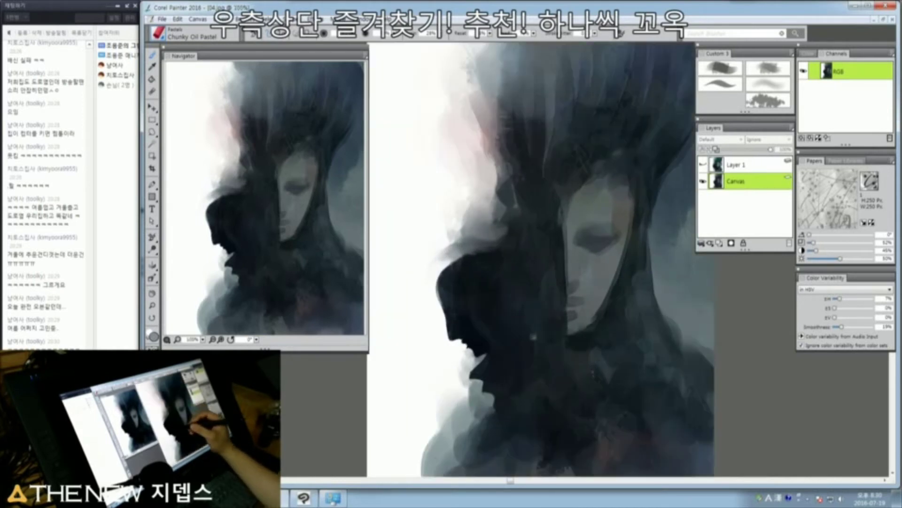
pyautogui.click(491, 344)
pyautogui.click(493, 341)
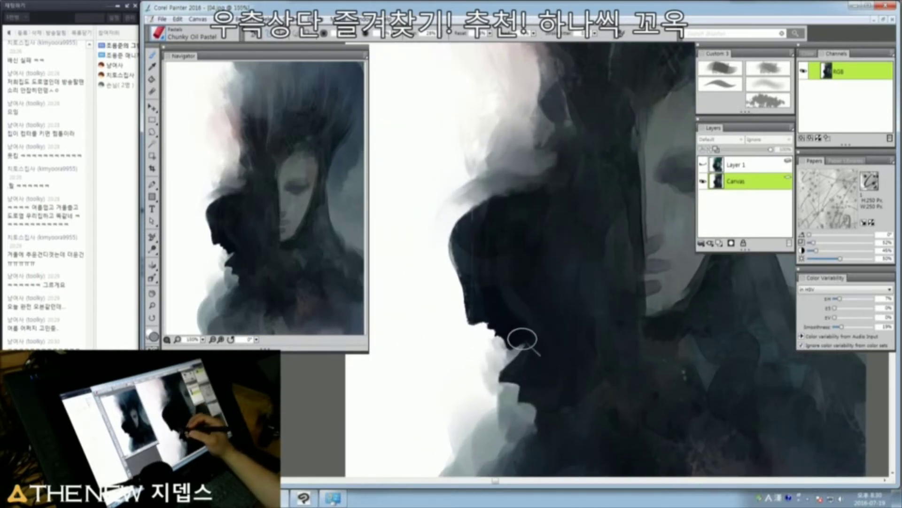
pyautogui.keyDown('alt'); pyautogui.click(488, 346); pyautogui.keyUp('alt')
pyautogui.moveTo(492, 342); pyautogui.dragTo(493, 343)
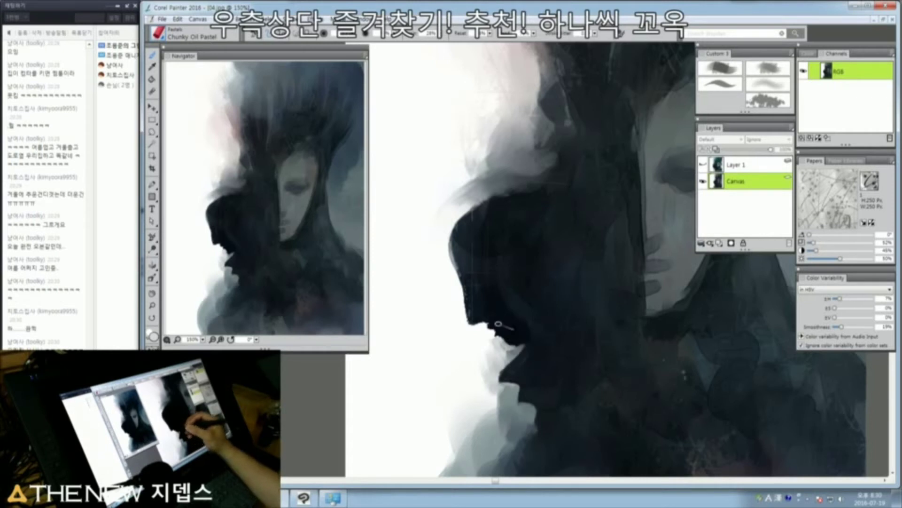
# Step: Sharpen the front edge of the silhouette's face and the underside of the nose with sampled light and dark tones
pyautogui.keyDown('alt'); pyautogui.click(454, 294); pyautogui.keyUp('alt')
pyautogui.moveTo(463, 291); pyautogui.dragTo(465, 320)
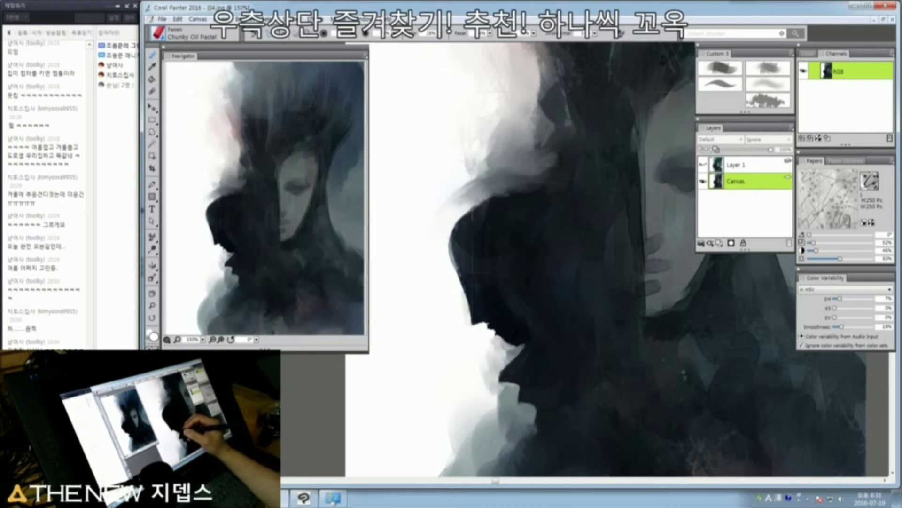
pyautogui.keyDown('alt'); pyautogui.click(494, 320); pyautogui.keyUp('alt')
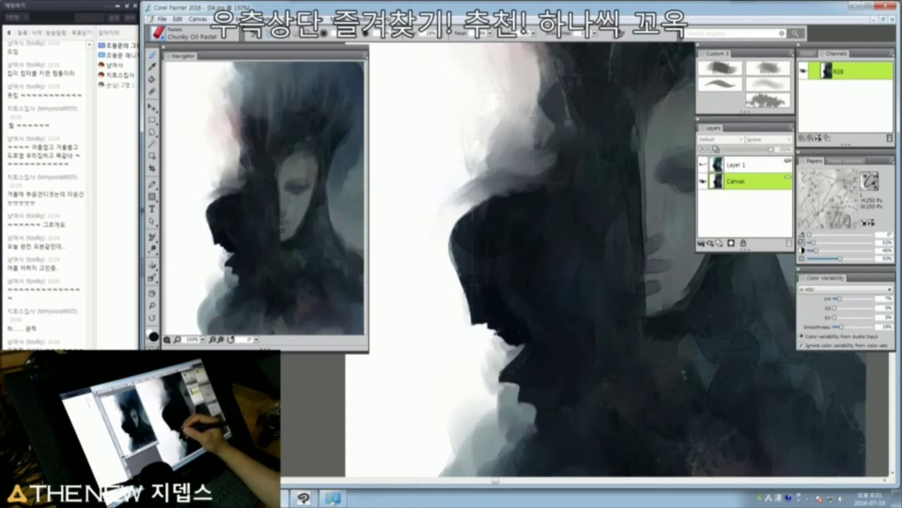
pyautogui.keyDown('alt'); pyautogui.click(495, 333); pyautogui.keyUp('alt')
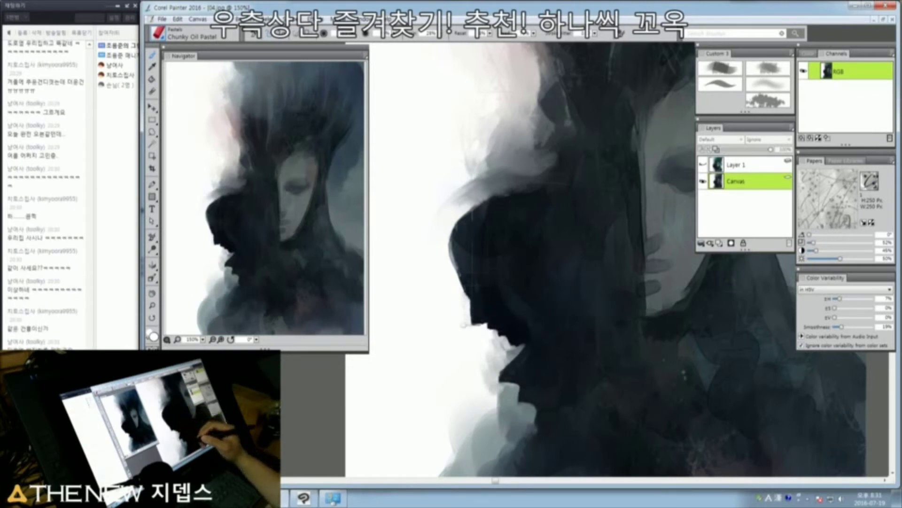
# Step: Blend sampled blue-grey mist into the background below the silhouette's chin and sample the dark body tone
pyautogui.moveTo(567, 374); pyautogui.dragTo(546, 336)
pyautogui.keyDown('alt'); pyautogui.click(487, 363); pyautogui.keyUp('alt')
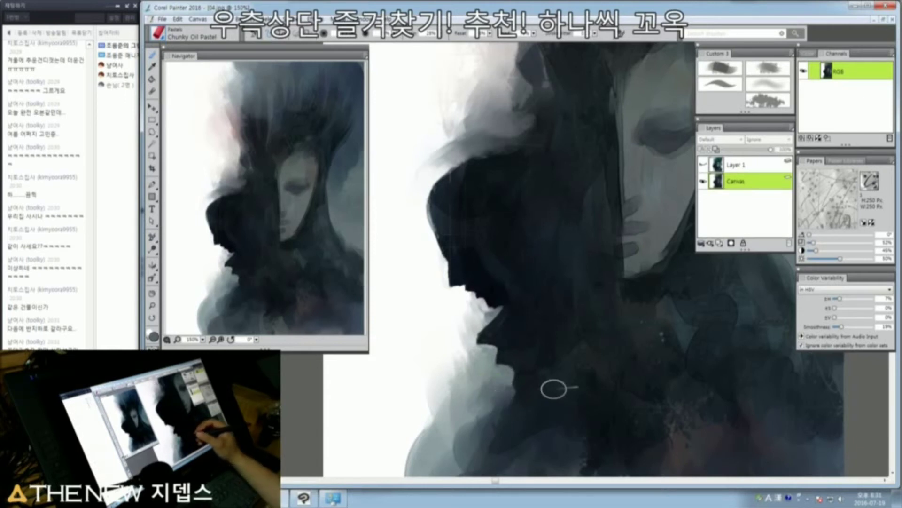
pyautogui.keyDown('ctrl'); pyautogui.keyDown('alt'); pyautogui.click(553, 359); pyautogui.keyUp('alt'); pyautogui.keyUp('ctrl')
pyautogui.moveTo(567, 361); pyautogui.dragTo(556, 370)
pyautogui.keyDown('alt'); pyautogui.click(524, 377); pyautogui.keyUp('alt')
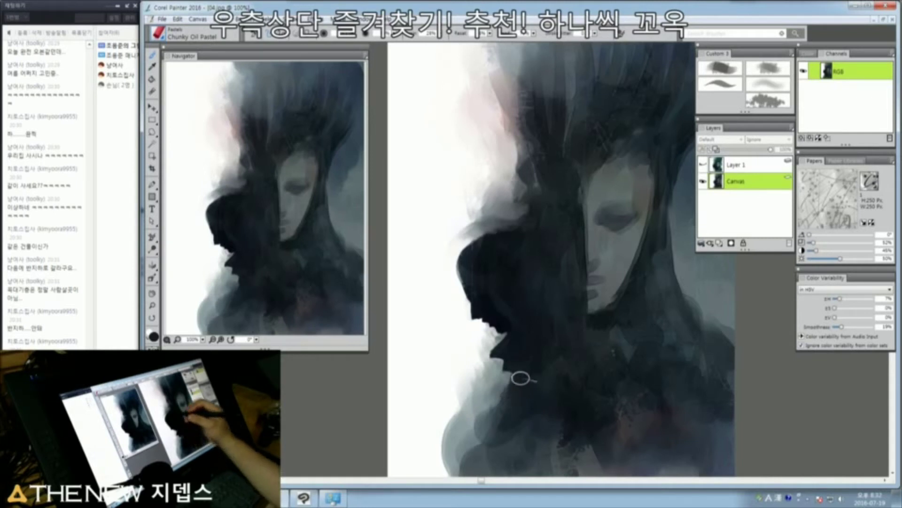
pyautogui.press('w')
pyautogui.click(465, 256)
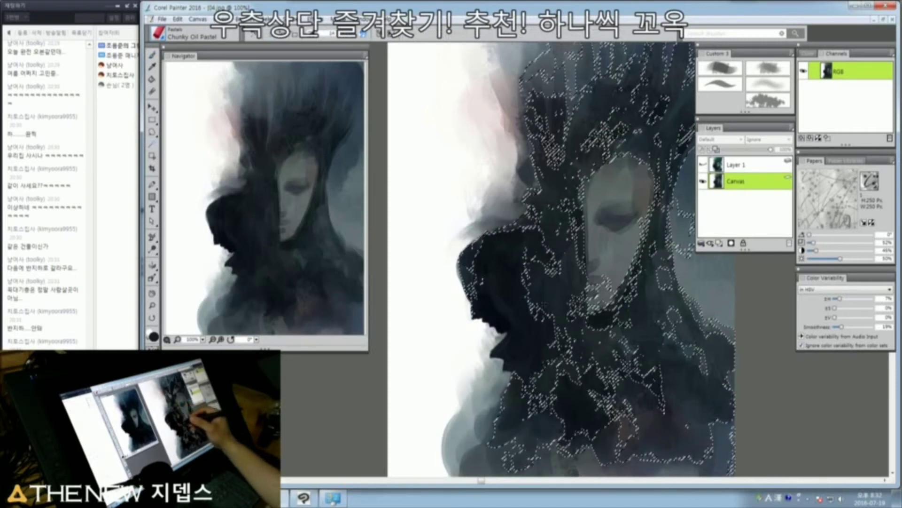
pyautogui.hotkey('ctrl', 'd')
pyautogui.press('b')
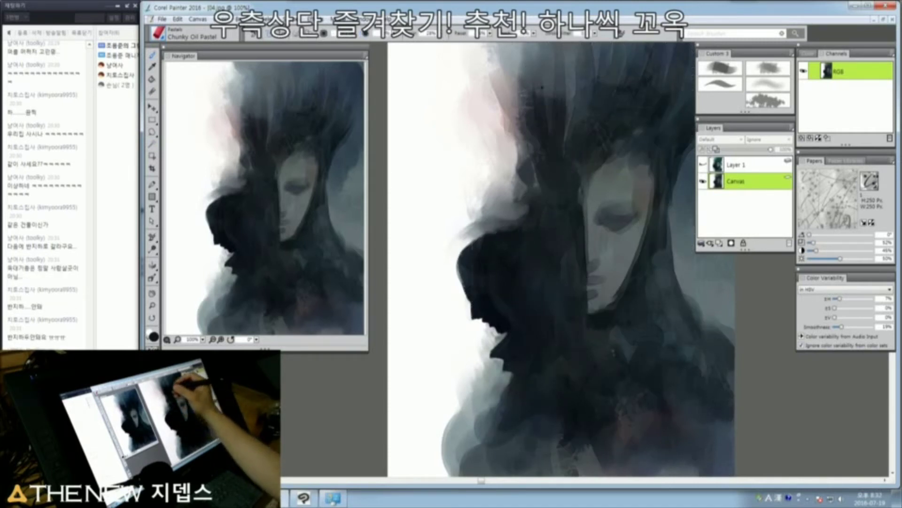
# Step: Paint soft dark-grey strokes over the silhouette's forehead and brow with the Chunky Oil Pastel brush
pyautogui.moveTo(477, 257)
pyautogui.mouseDown()
pyautogui.moveTo(472, 279)
pyautogui.moveTo(467, 247)
pyautogui.mouseUp()
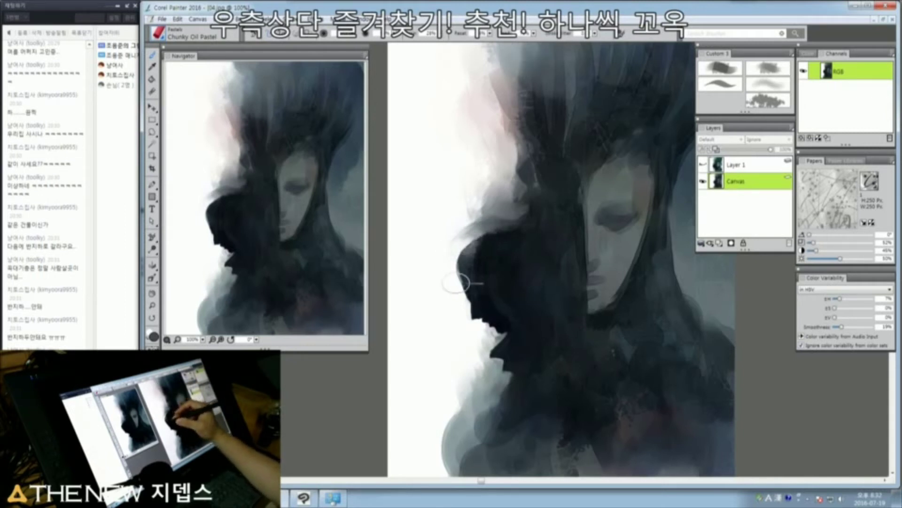
pyautogui.moveTo(496, 241)
pyautogui.mouseDown()
pyautogui.moveTo(464, 244)
pyautogui.moveTo(502, 221)
pyautogui.moveTo(477, 249)
pyautogui.mouseUp()
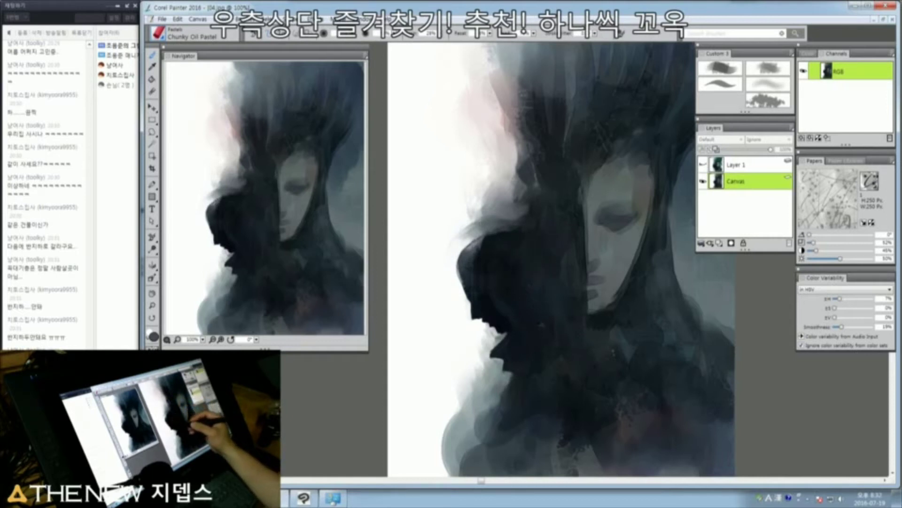
# Step: Test the silhouette's dark area with a Magic Wand selection, clear it, and paint grey strokes across the crown
pyautogui.press('w')
pyautogui.click(517, 267)
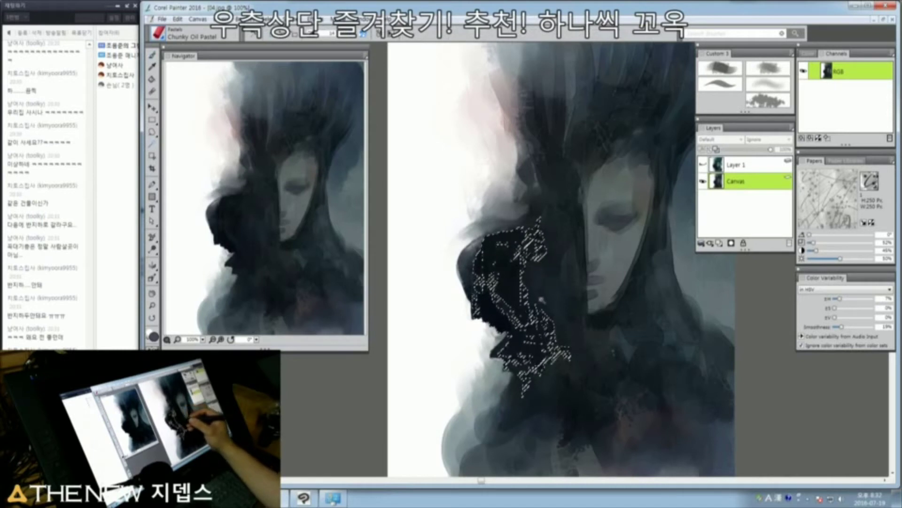
pyautogui.hotkey('ctrl', 'd')
pyautogui.press('b')
pyautogui.moveTo(489, 252)
pyautogui.mouseDown()
pyautogui.moveTo(532, 240)
pyautogui.moveTo(488, 269)
pyautogui.moveTo(512, 260)
pyautogui.moveTo(529, 236)
pyautogui.moveTo(511, 276)
pyautogui.moveTo(536, 230)
pyautogui.mouseUp()
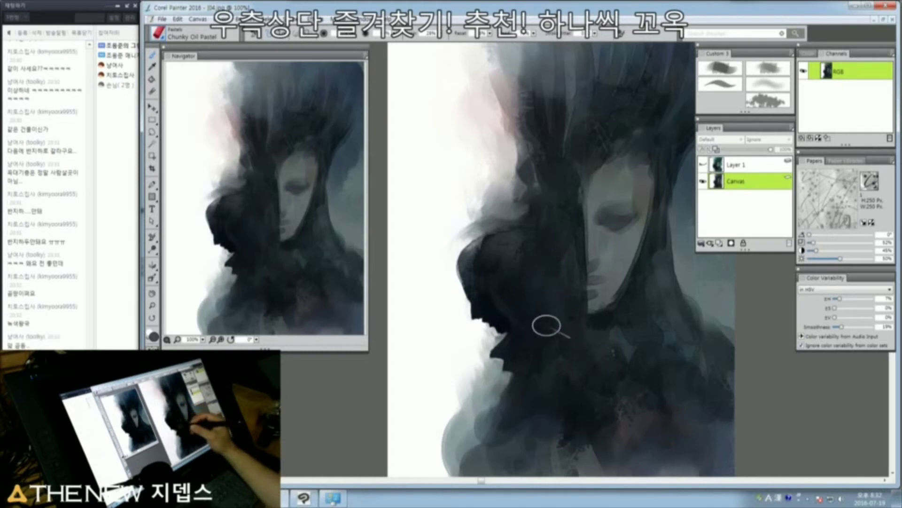
pyautogui.press('w')
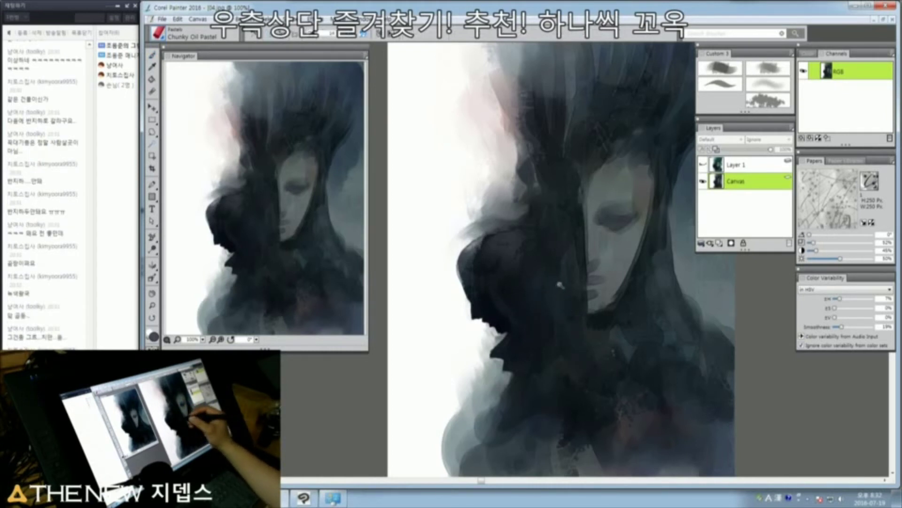
pyautogui.click(560, 285)
pyautogui.hotkey('ctrl', 'd')
pyautogui.press('b')
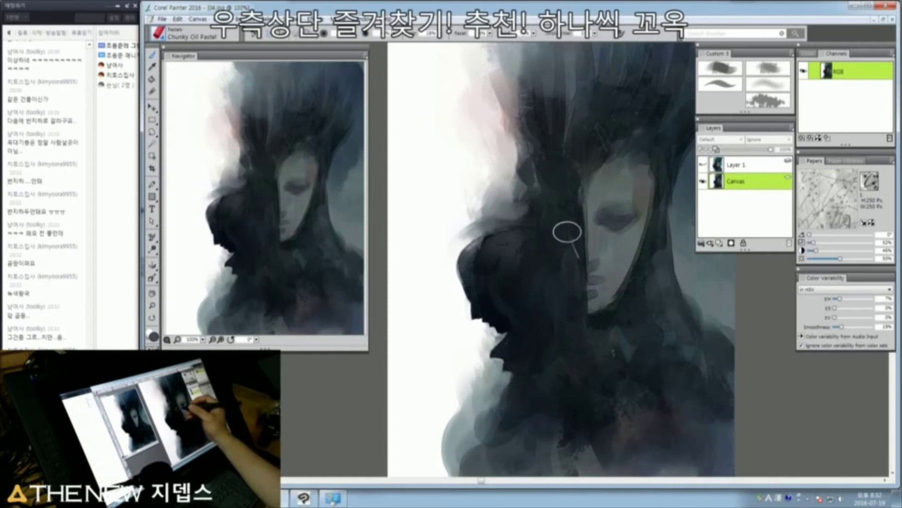
# Step: Pick a muted orange-brown with the color wheel and paint faint warm strokes between the silhouette and the pale face
pyautogui.hotkey('ctrl', 'alt', '1')
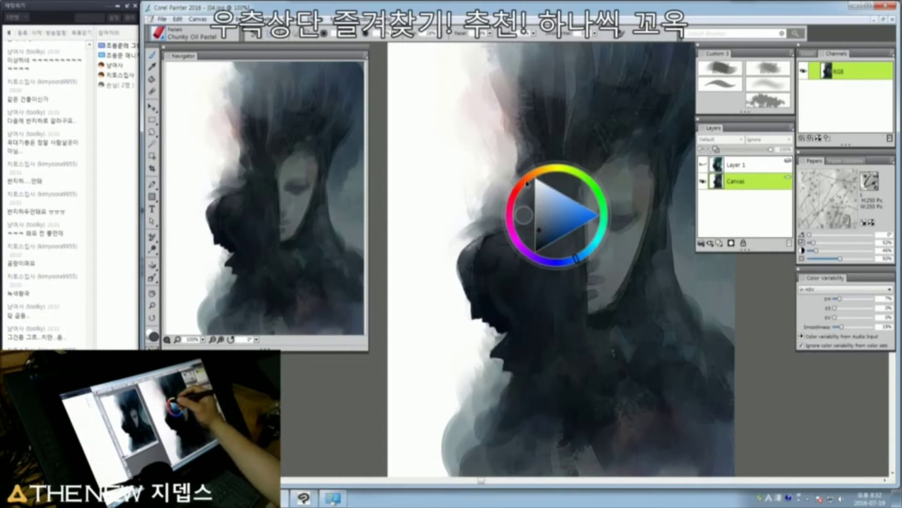
pyautogui.click(527, 182)
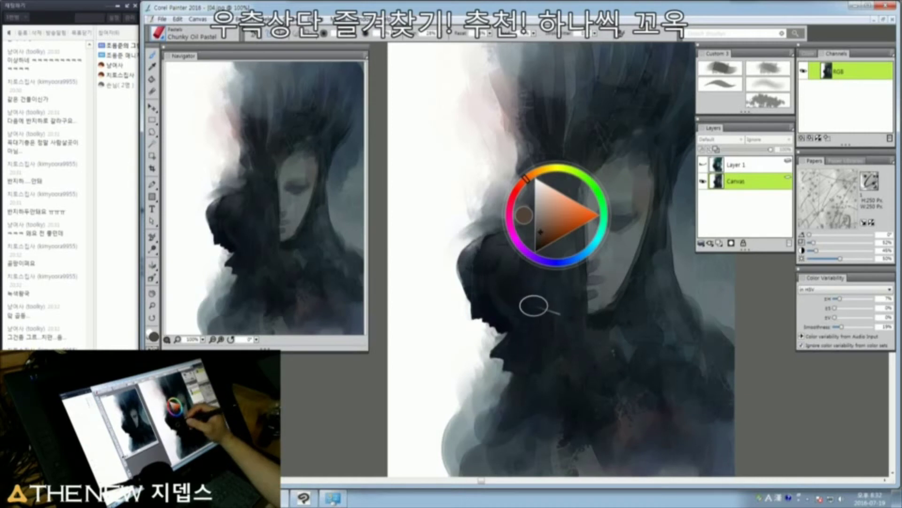
pyautogui.hotkey('ctrl', 'alt', '1')
pyautogui.moveTo(534, 222)
pyautogui.keyDown('ctrl'); pyautogui.keyDown('alt'); pyautogui.mouseDown()
pyautogui.moveTo(551, 235)
pyautogui.moveTo(570, 183)
pyautogui.moveTo(544, 180)
pyautogui.moveTo(556, 260)
pyautogui.moveTo(548, 291)
pyautogui.mouseUp(); pyautogui.keyUp('alt'); pyautogui.keyUp('ctrl')
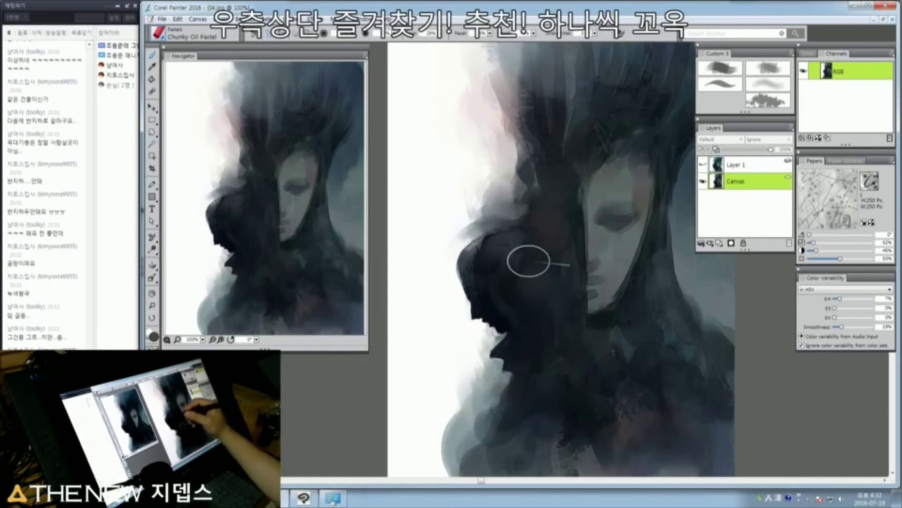
pyautogui.moveTo(647, 333); pyautogui.dragTo(617, 331)
pyautogui.moveTo(555, 231)
pyautogui.mouseDown()
pyautogui.moveTo(565, 259)
pyautogui.moveTo(531, 267)
pyautogui.moveTo(556, 187)
pyautogui.moveTo(546, 179)
pyautogui.mouseUp()
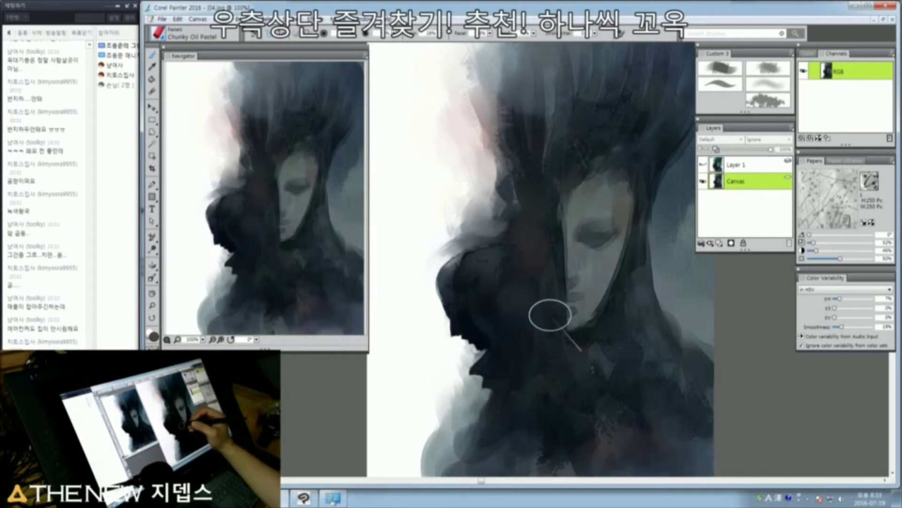
# Step: Check the spread of the dark tones below the pale face with a Magic Wand selection and clear it
pyautogui.press('alt')
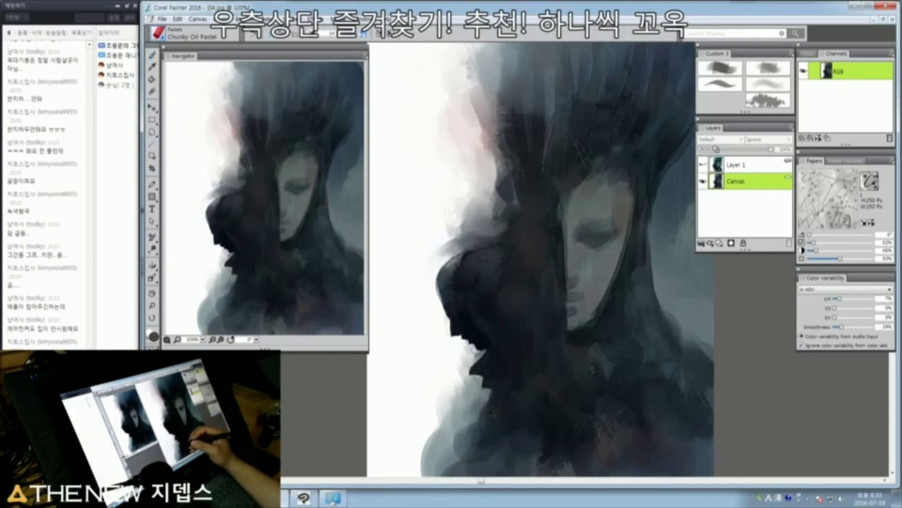
pyautogui.click(576, 363)
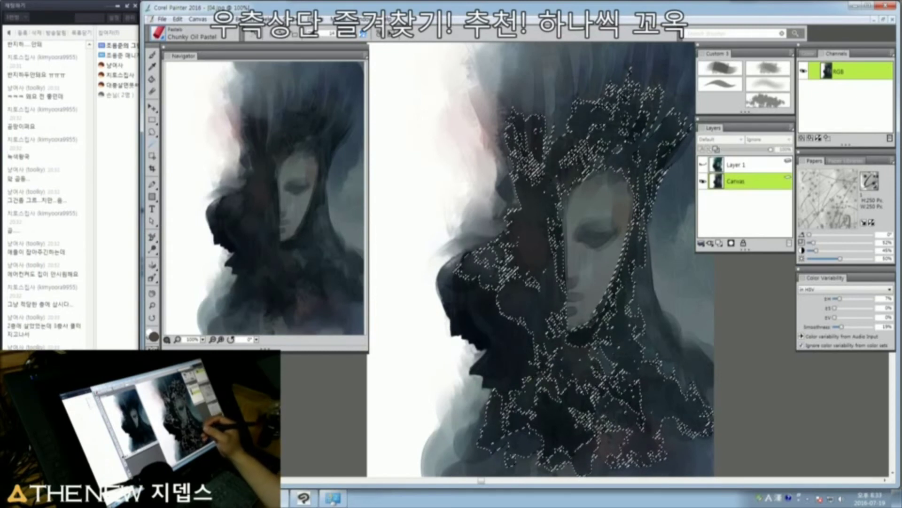
pyautogui.hotkey('ctrl', 'd')
# Step: Paint sampled dark tones over the chest below the pale face's chin and clear the recalled selection
pyautogui.press('b')
pyautogui.moveTo(596, 358)
pyautogui.mouseDown()
pyautogui.moveTo(596, 323)
pyautogui.moveTo(571, 334)
pyautogui.moveTo(583, 329)
pyautogui.mouseUp()
pyautogui.keyDown('alt'); pyautogui.click(618, 393); pyautogui.keyUp('alt')
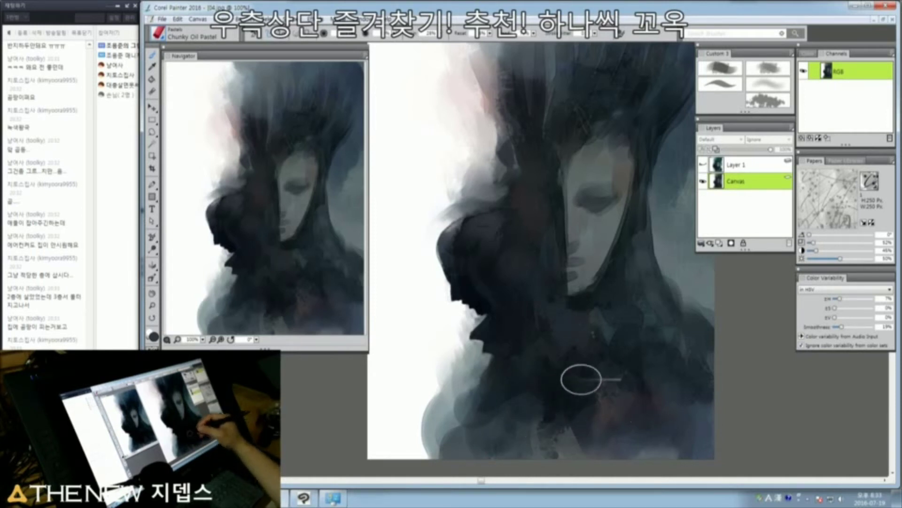
pyautogui.press('space')
pyautogui.moveTo(616, 299); pyautogui.dragTo(610, 348)
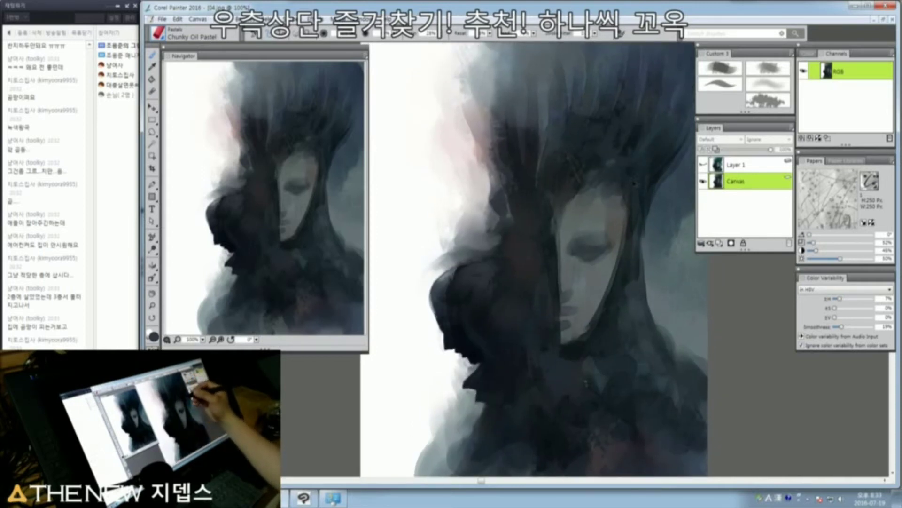
pyautogui.hotkey('ctrl', 'z')
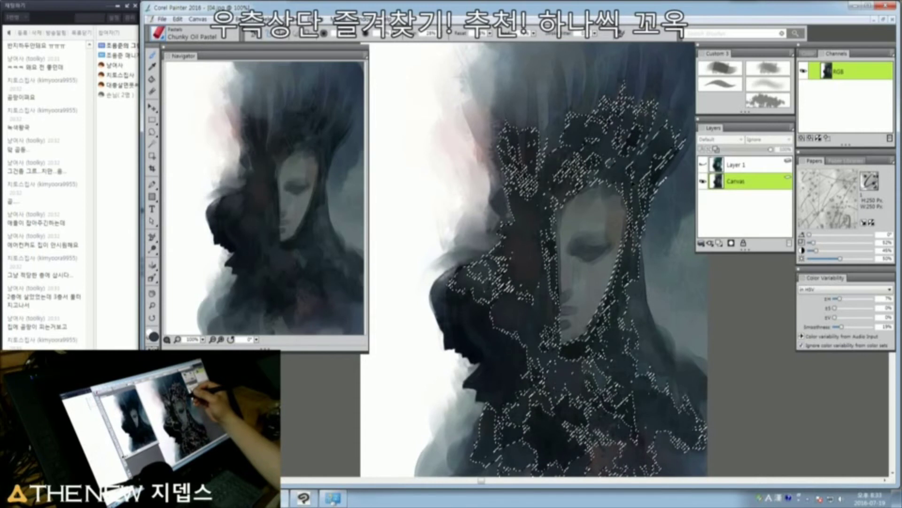
pyautogui.hotkey('ctrl', 'd')
# Step: Darken the hair, crown base and shadow beside the pale face with the New Simple Water brush
pyautogui.hotkey('ctrl', 'alt', '1')
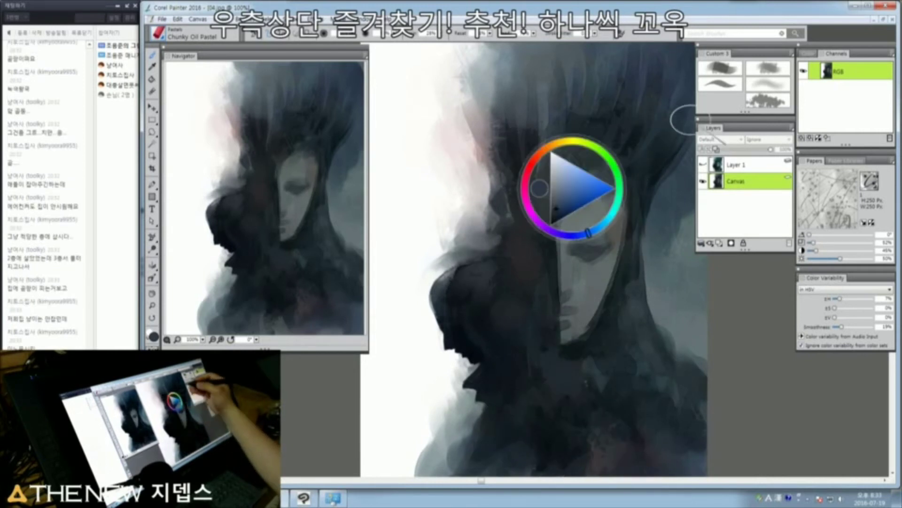
pyautogui.click(721, 70)
pyautogui.moveTo(601, 150)
pyautogui.keyDown('ctrl'); pyautogui.keyDown('alt'); pyautogui.mouseDown()
pyautogui.moveTo(625, 141)
pyautogui.moveTo(651, 149)
pyautogui.moveTo(640, 139)
pyautogui.moveTo(622, 185)
pyautogui.moveTo(594, 121)
pyautogui.moveTo(588, 125)
pyautogui.moveTo(551, 188)
pyautogui.moveTo(536, 298)
pyautogui.moveTo(523, 239)
pyautogui.mouseUp(); pyautogui.keyUp('alt'); pyautogui.keyUp('ctrl')
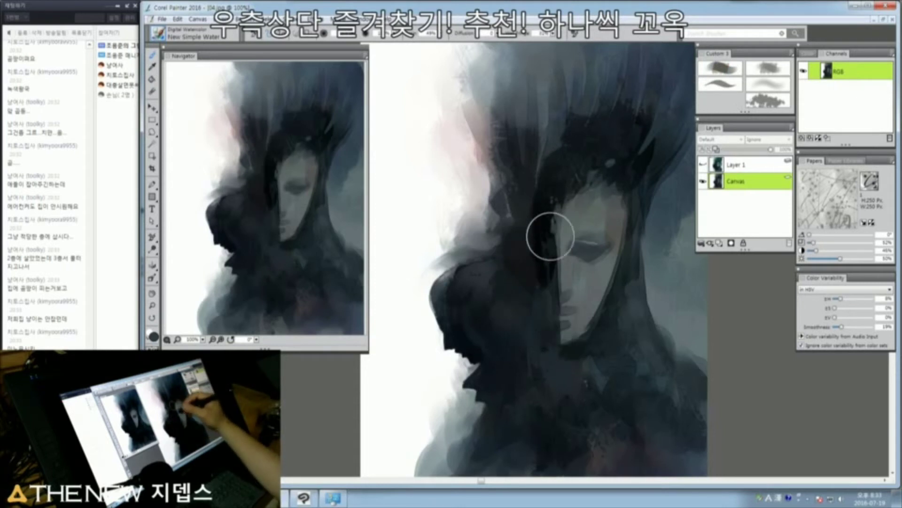
pyautogui.moveTo(540, 323)
pyautogui.mouseDown()
pyautogui.moveTo(556, 359)
pyautogui.moveTo(540, 278)
pyautogui.moveTo(530, 390)
pyautogui.moveTo(550, 401)
pyautogui.moveTo(548, 349)
pyautogui.moveTo(521, 346)
pyautogui.moveTo(546, 363)
pyautogui.mouseUp()
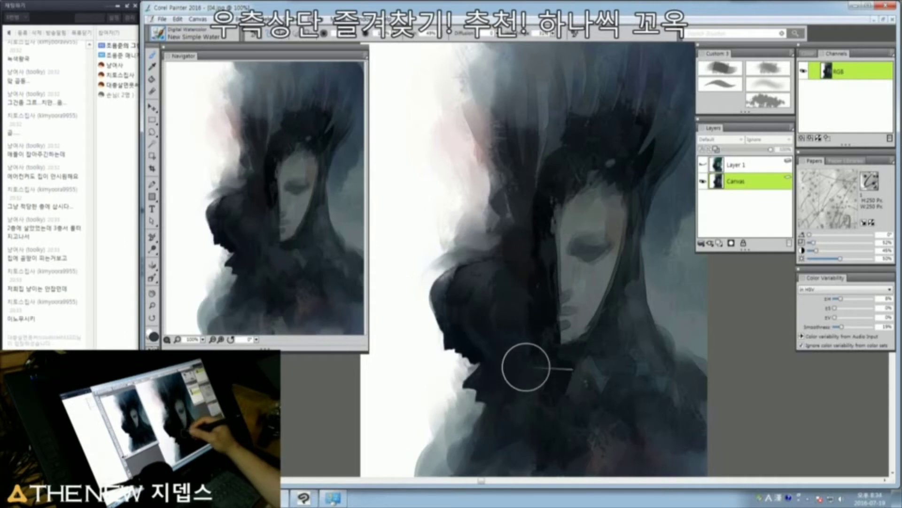
pyautogui.moveTo(573, 399)
pyautogui.mouseDown()
pyautogui.moveTo(563, 347)
pyautogui.moveTo(586, 288)
pyautogui.moveTo(590, 321)
pyautogui.moveTo(600, 310)
pyautogui.moveTo(578, 312)
pyautogui.moveTo(588, 270)
pyautogui.moveTo(596, 273)
pyautogui.moveTo(587, 294)
pyautogui.moveTo(599, 283)
pyautogui.mouseUp()
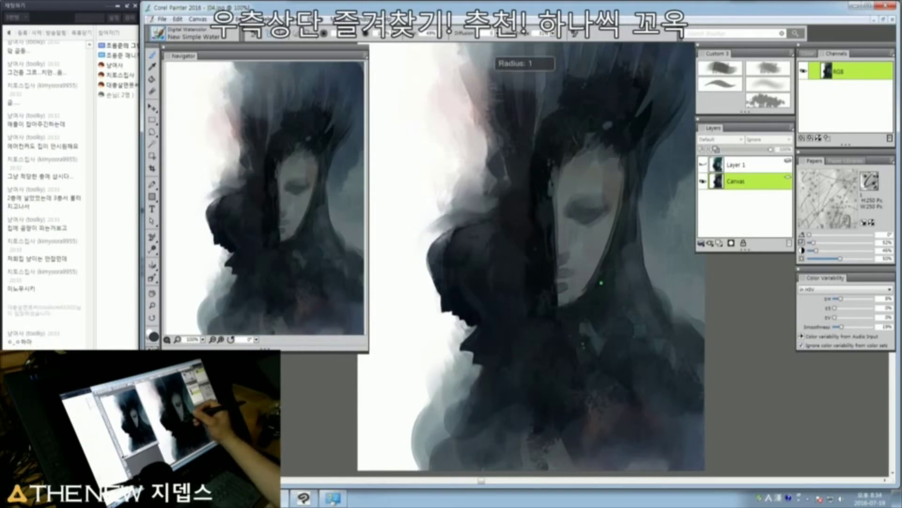
# Step: Blend dark watercolor strokes into the chest and shoulder below the pale face with the New Simple Water brush
pyautogui.press(']')
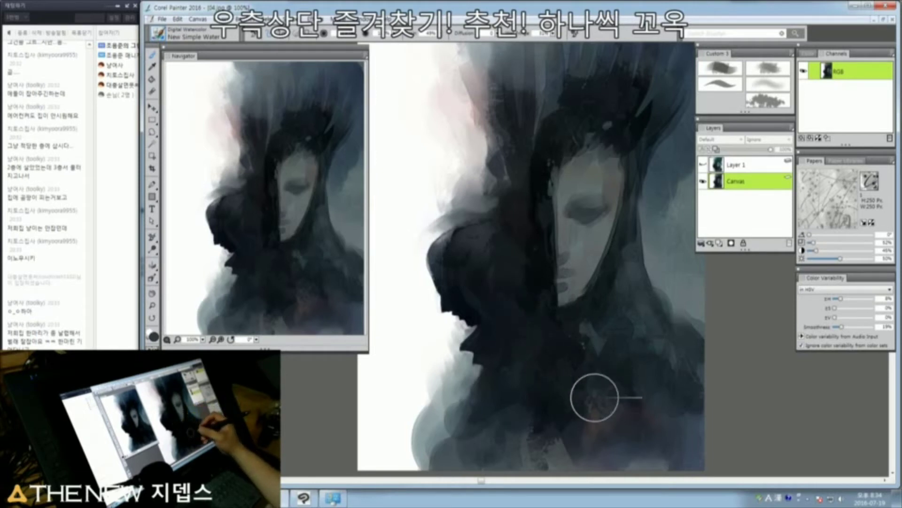
pyautogui.moveTo(647, 412)
pyautogui.mouseDown()
pyautogui.moveTo(668, 405)
pyautogui.moveTo(654, 371)
pyautogui.mouseUp()
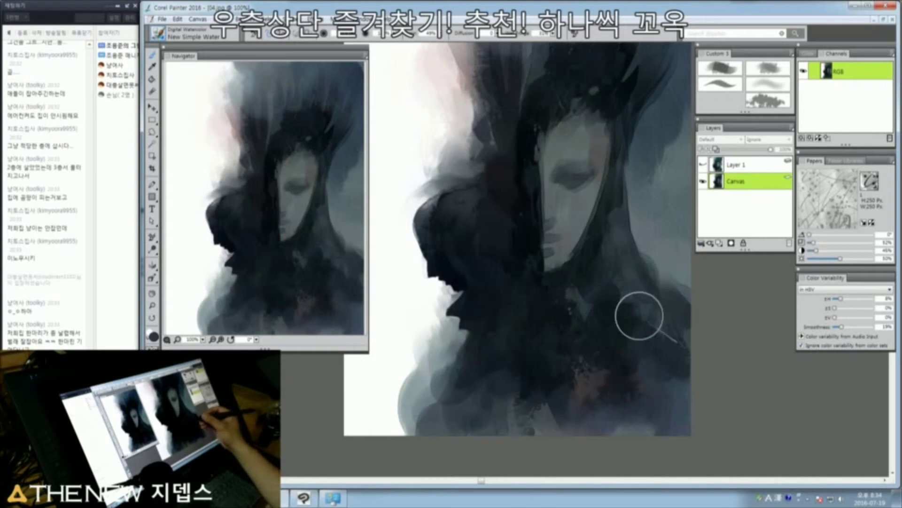
pyautogui.moveTo(621, 291); pyautogui.dragTo(631, 314)
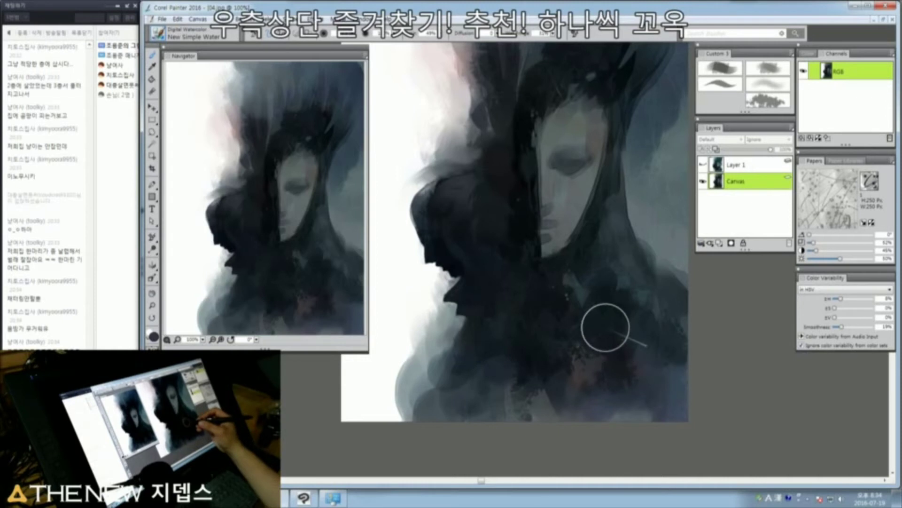
pyautogui.moveTo(598, 300); pyautogui.dragTo(589, 334)
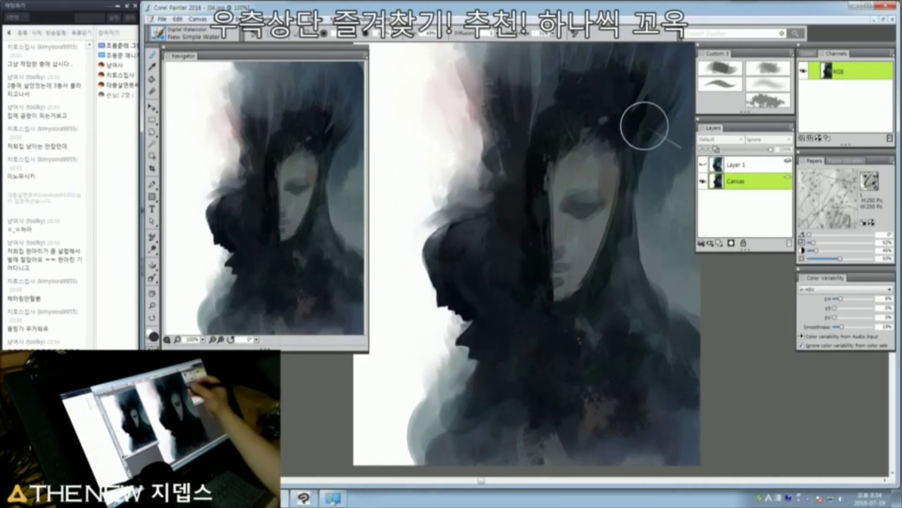
# Step: Choose the Add Grain brush from the Photo category and add it to the Custom 3 brush palette
pyautogui.click(171, 36)
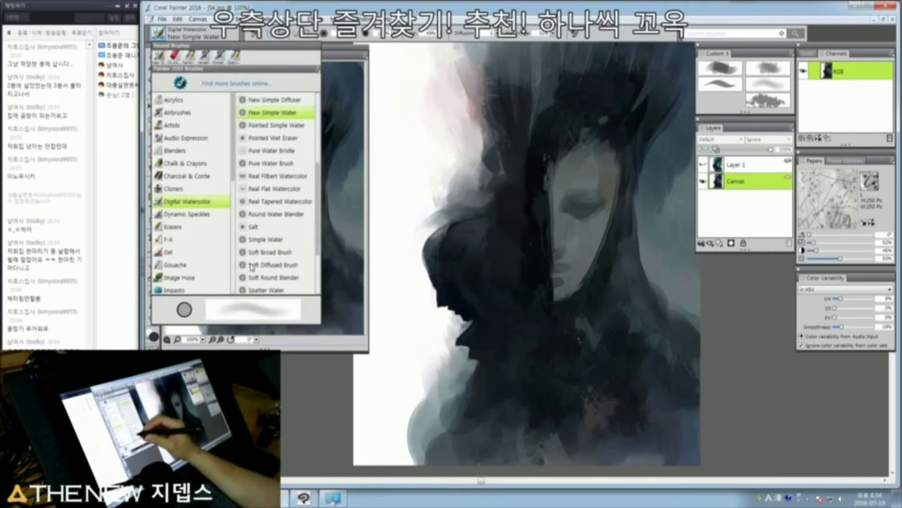
pyautogui.moveTo(319, 239); pyautogui.dragTo(323, 287)
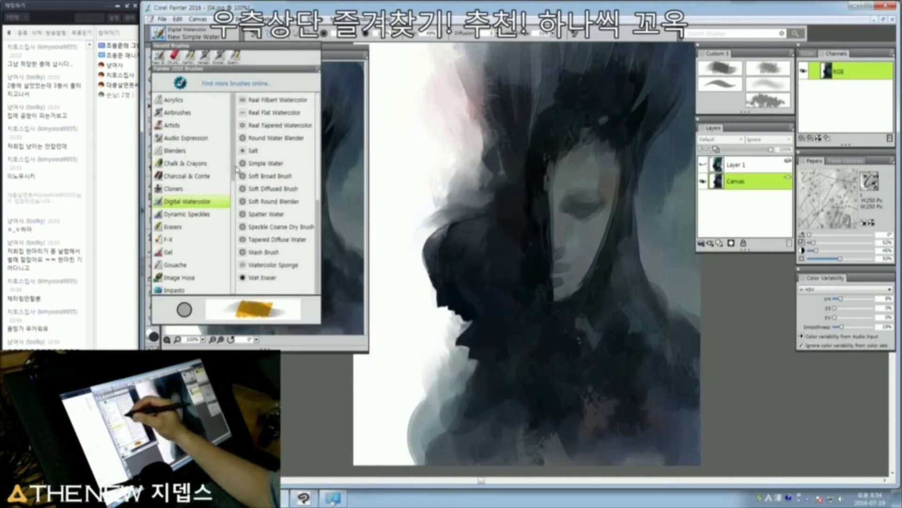
pyautogui.moveTo(233, 173); pyautogui.dragTo(234, 253)
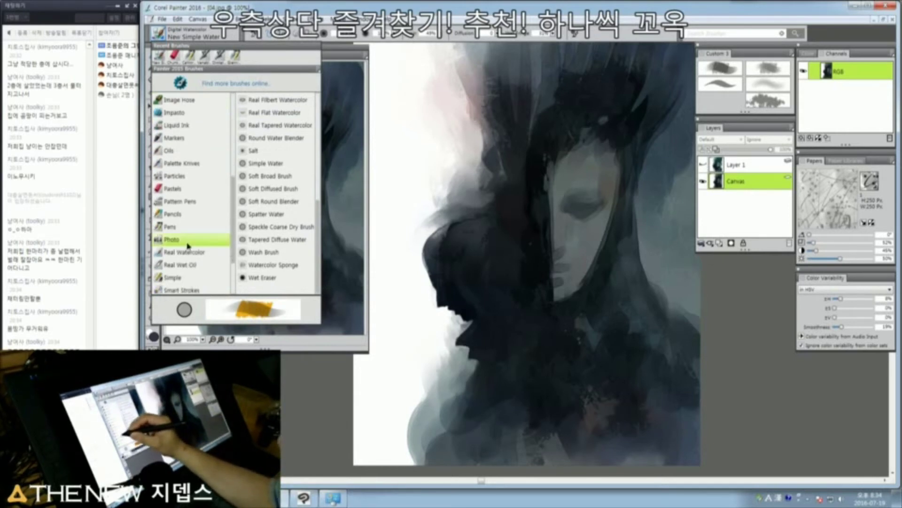
pyautogui.click(190, 239)
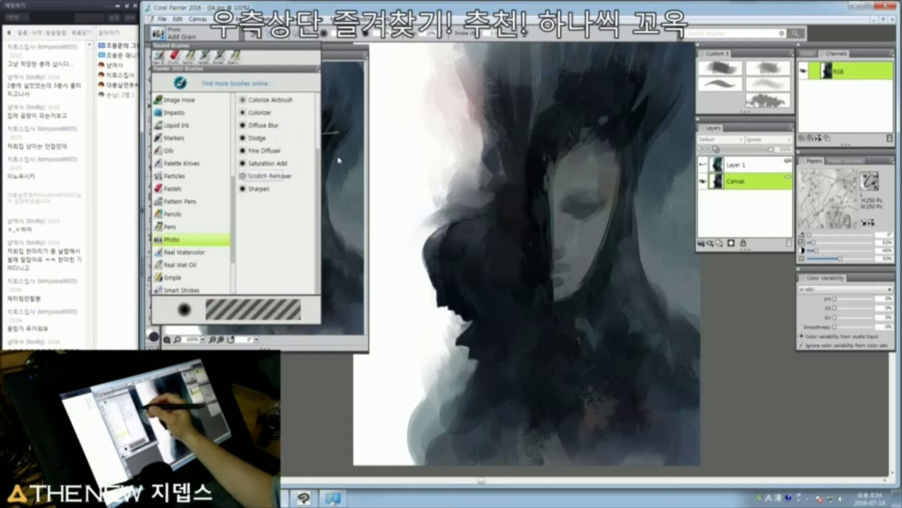
pyautogui.moveTo(318, 183); pyautogui.dragTo(318, 168)
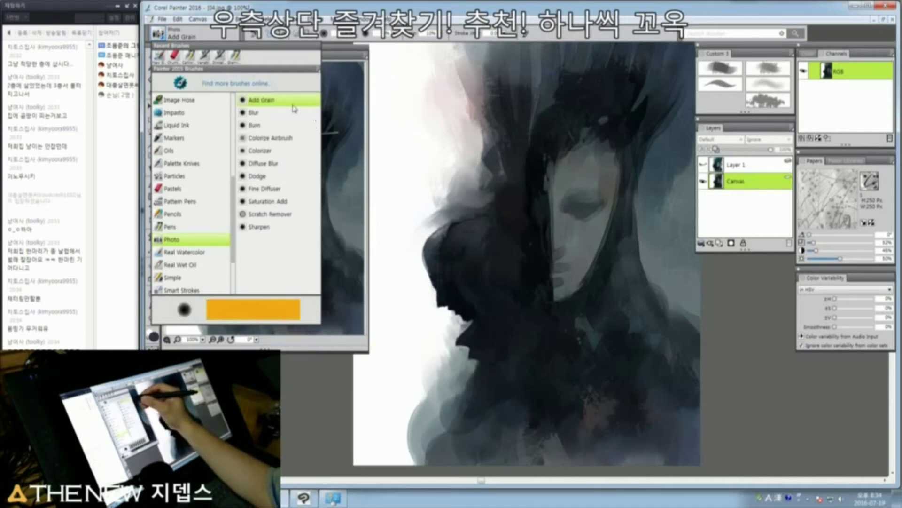
pyautogui.moveTo(254, 105)
pyautogui.mouseDown()
pyautogui.moveTo(237, 113)
pyautogui.moveTo(721, 100)
pyautogui.mouseUp()
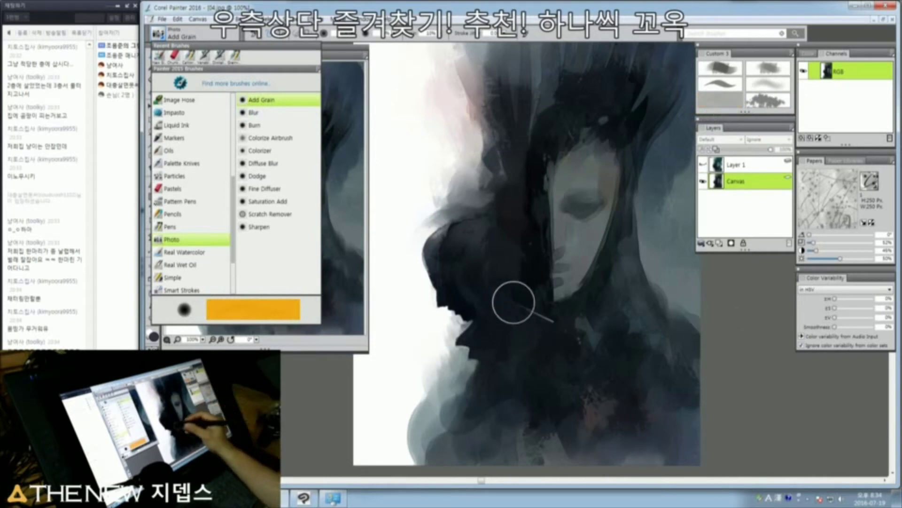
# Step: Brush paper grain over the silhouette's head and the dark body beneath it with the Add Grain brush
pyautogui.click(515, 325)
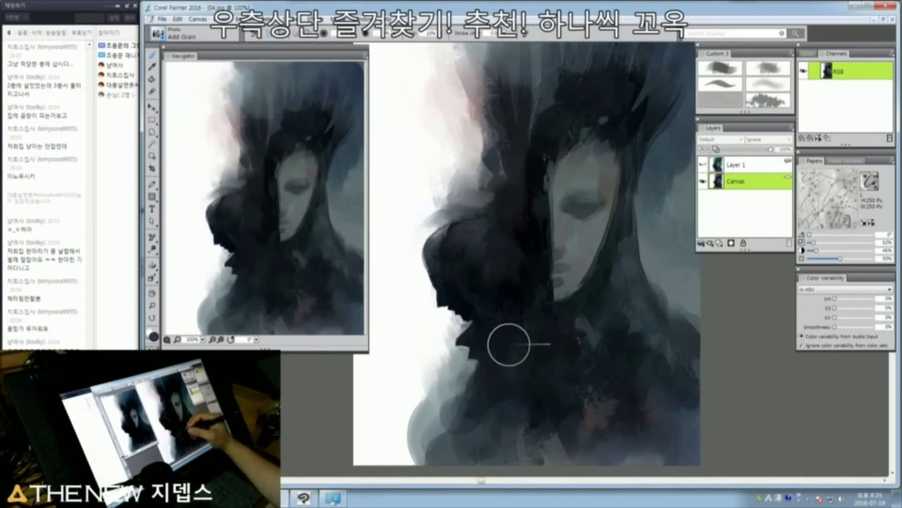
pyautogui.moveTo(518, 331); pyautogui.dragTo(537, 364)
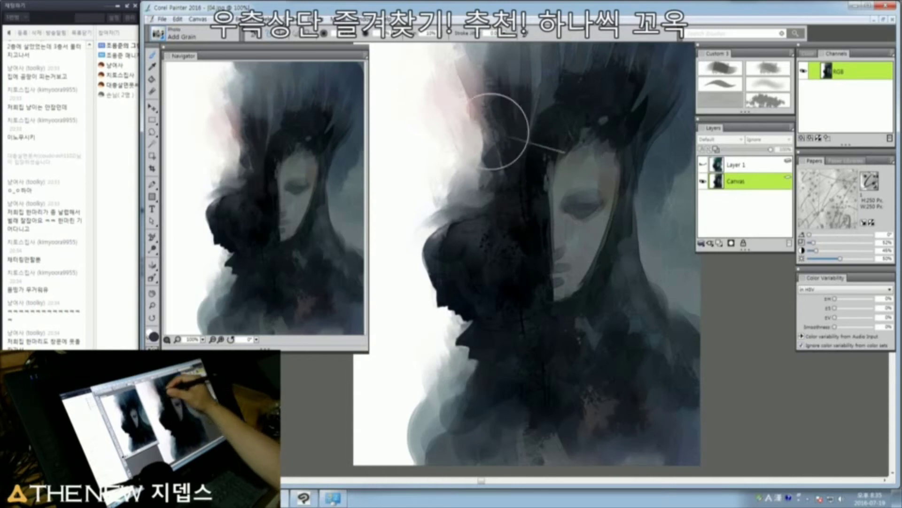
pyautogui.moveTo(560, 114); pyautogui.dragTo(555, 169)
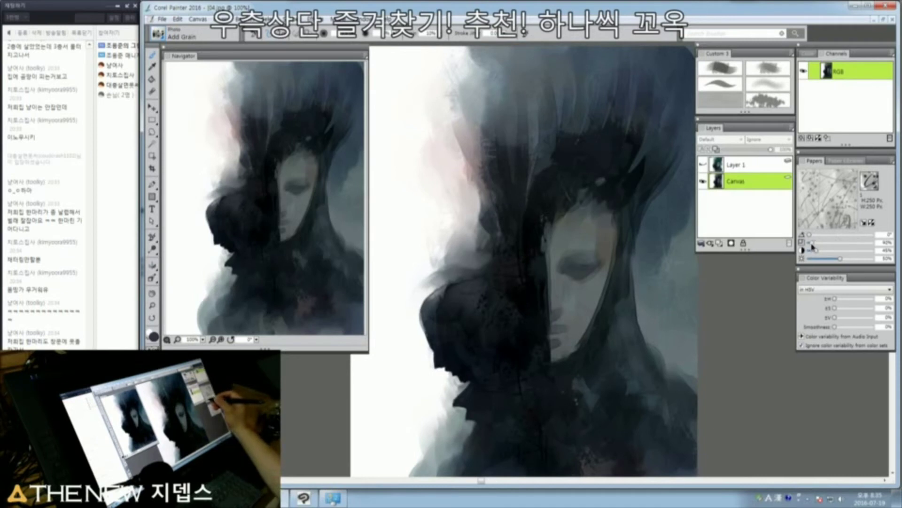
# Step: Set the paper scale to 40% and brush finer grain over the crown and the dark torso
pyautogui.moveTo(812, 244); pyautogui.dragTo(809, 243)
pyautogui.moveTo(564, 166); pyautogui.dragTo(559, 204)
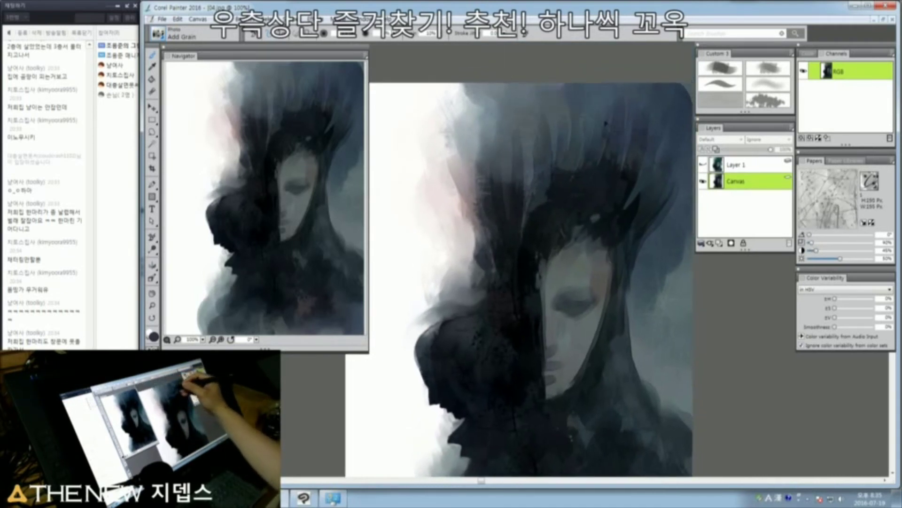
pyautogui.moveTo(594, 162)
pyautogui.mouseDown()
pyautogui.moveTo(601, 118)
pyautogui.moveTo(605, 149)
pyautogui.moveTo(588, 131)
pyautogui.moveTo(630, 90)
pyautogui.mouseUp()
pyautogui.moveTo(566, 380); pyautogui.dragTo(573, 361)
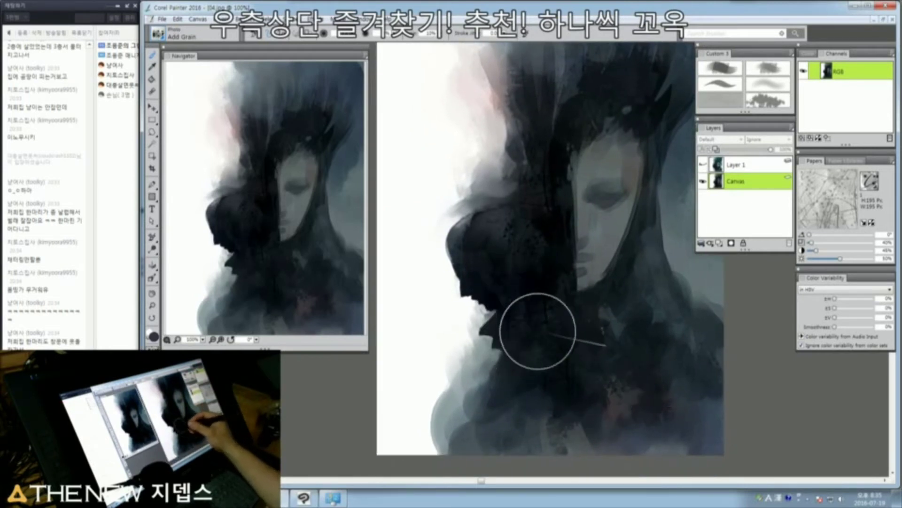
# Step: Check the extent of the silhouette's darkest tones with repeated Magic Wand selections, clear them, and return to the brush
pyautogui.press('w')
pyautogui.click(530, 289)
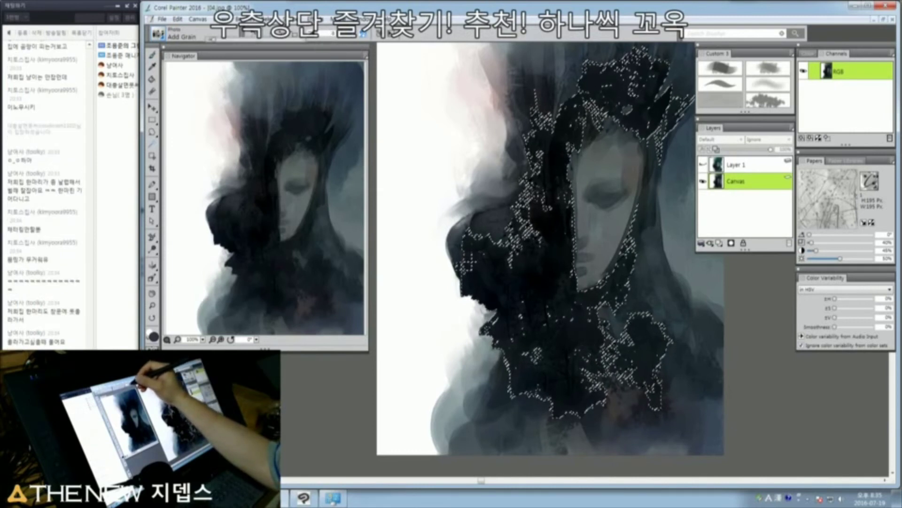
pyautogui.hotkey('ctrl', 'd')
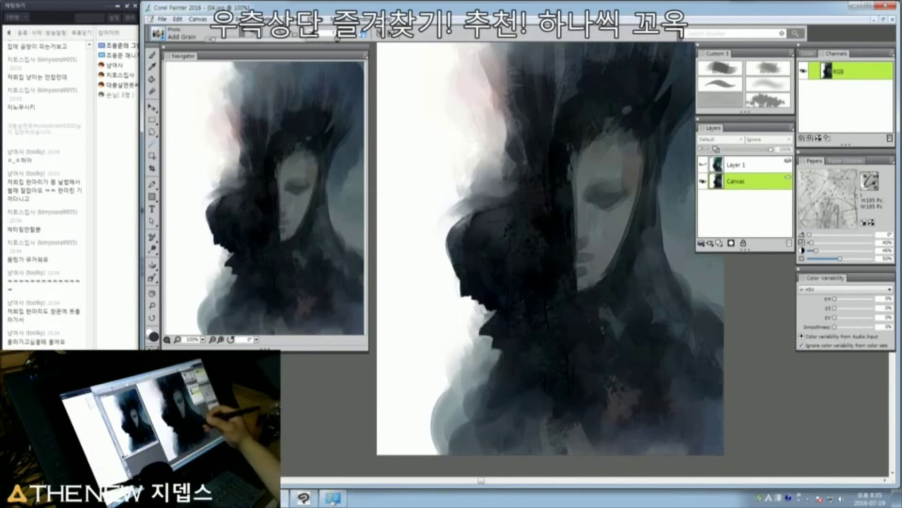
pyautogui.moveTo(533, 284); pyautogui.dragTo(533, 307)
pyautogui.hotkey('ctrl', 'd')
pyautogui.press('b')
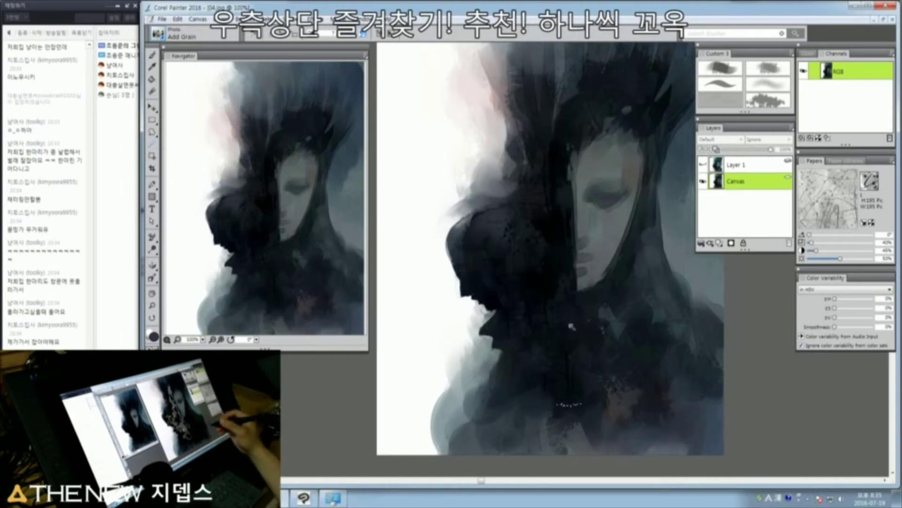
# Step: Paint soft dark blue-grey strokes over the silhouette's neck and the central chest with the Chunky Oil Pastel brush
pyautogui.click(769, 71)
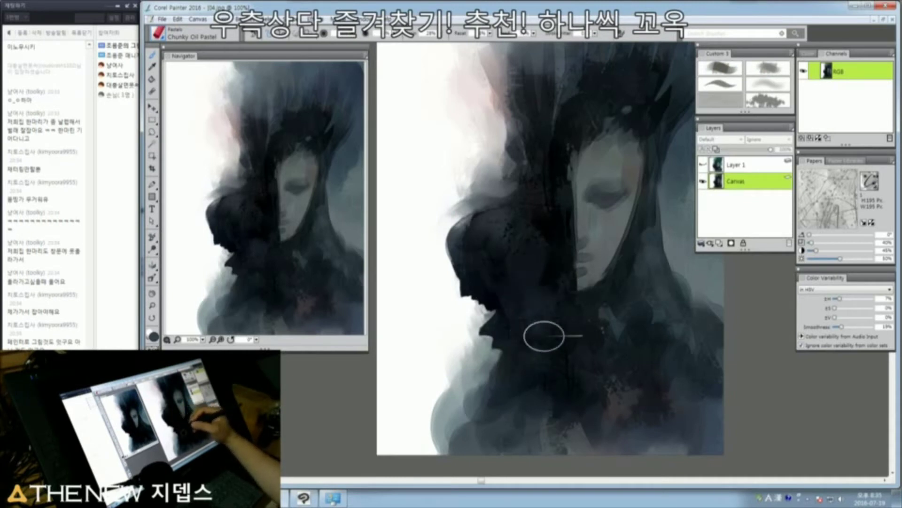
pyautogui.hotkey('ctrl', 'alt')
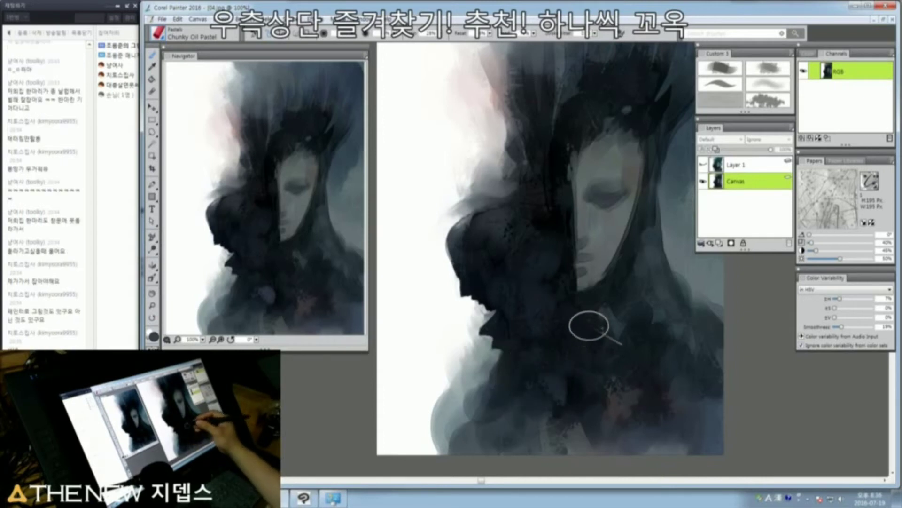
pyautogui.moveTo(565, 375); pyautogui.dragTo(580, 394)
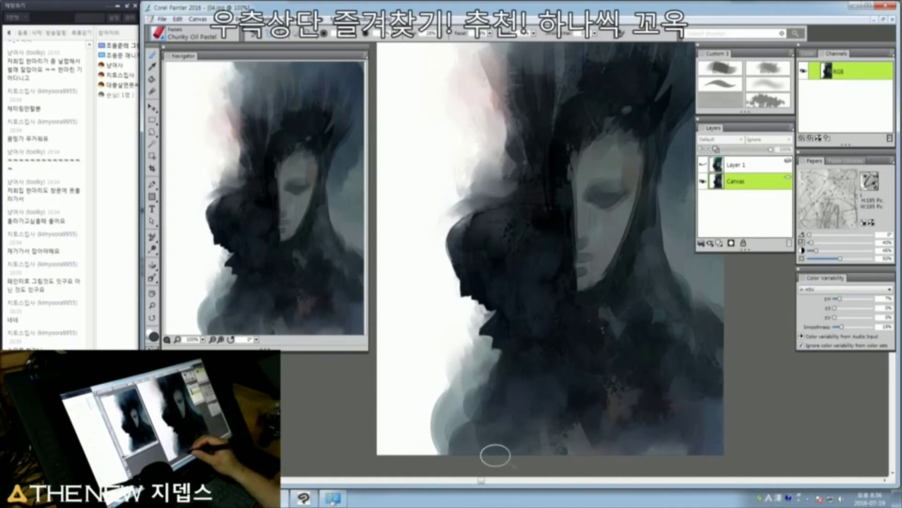
pyautogui.moveTo(601, 340)
pyautogui.mouseDown()
pyautogui.moveTo(596, 377)
pyautogui.moveTo(596, 369)
pyautogui.mouseUp()
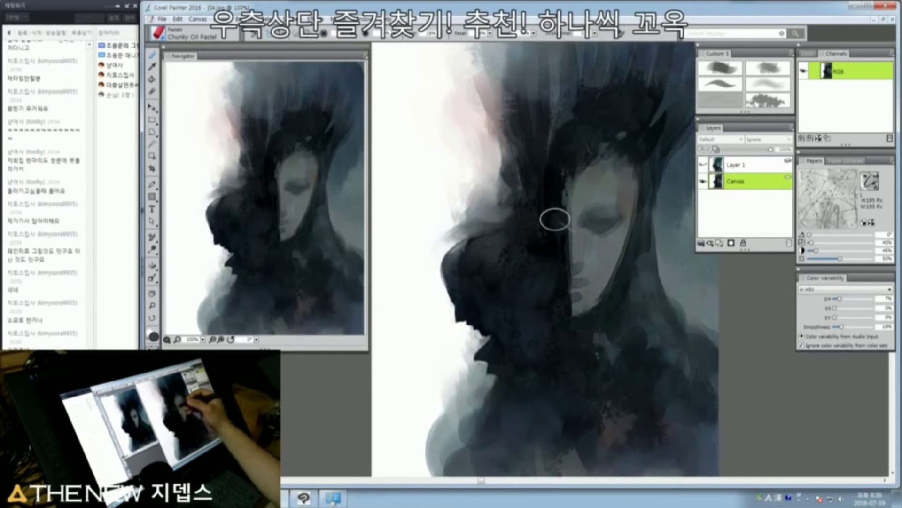
# Step: Paint a dark, closed lash line on the pale face's visible eye with the New Simple Water brush
pyautogui.moveTo(575, 249); pyautogui.dragTo(582, 226)
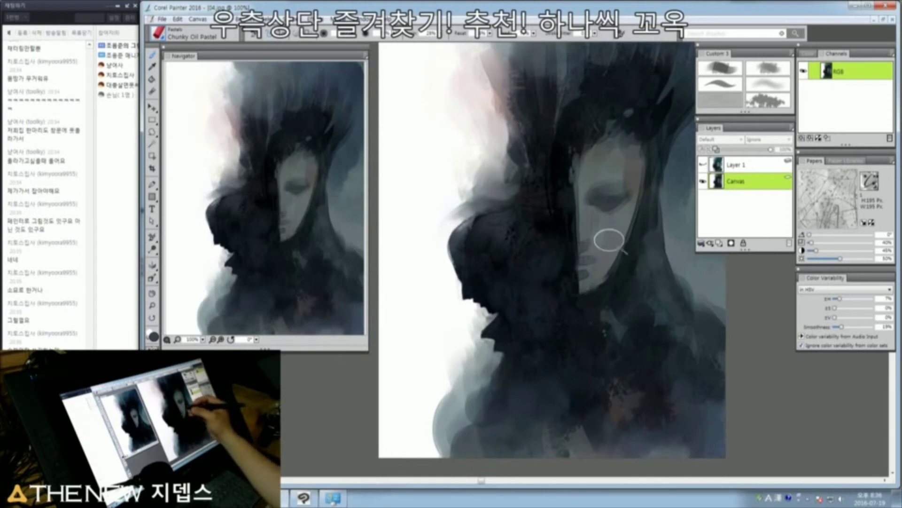
pyautogui.moveTo(616, 246)
pyautogui.mouseDown()
pyautogui.moveTo(607, 253)
pyautogui.moveTo(604, 236)
pyautogui.mouseUp()
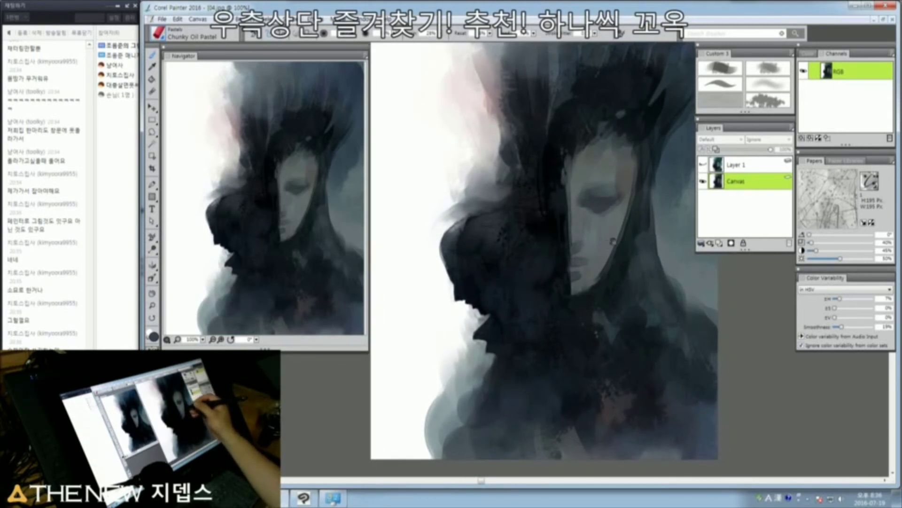
pyautogui.click(721, 69)
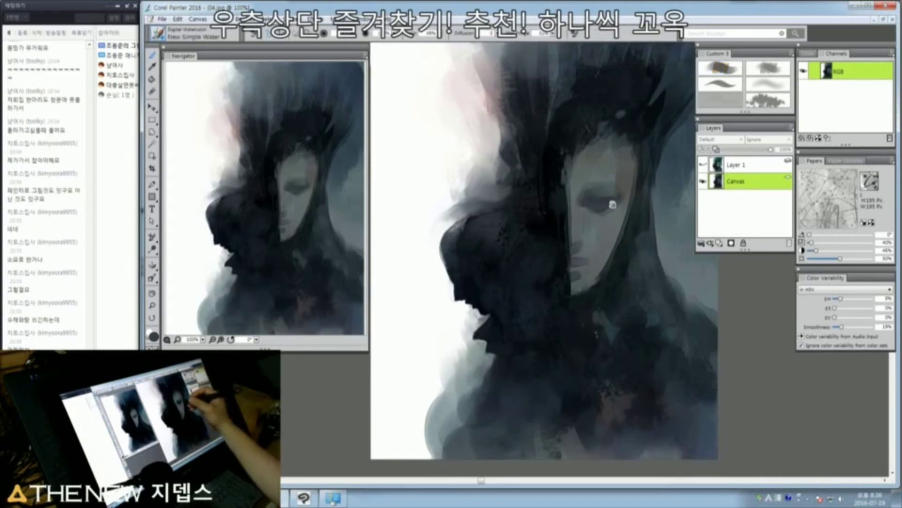
pyautogui.moveTo(612, 203)
pyautogui.mouseDown()
pyautogui.moveTo(571, 244)
pyautogui.moveTo(545, 235)
pyautogui.mouseUp()
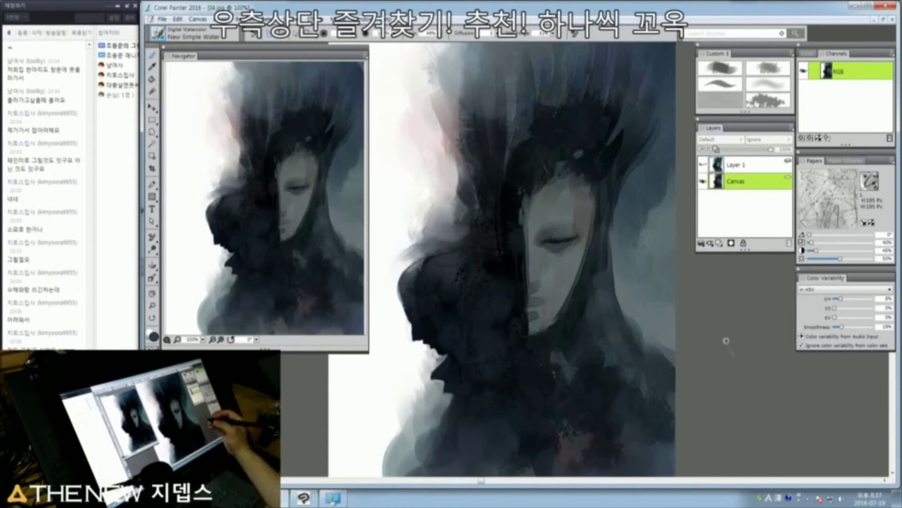
pyautogui.moveTo(563, 242); pyautogui.dragTo(549, 242)
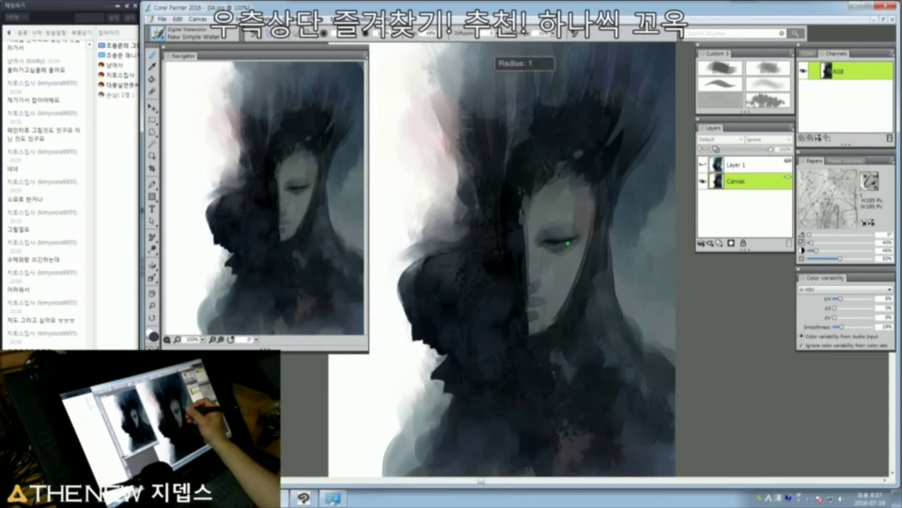
pyautogui.click(572, 254)
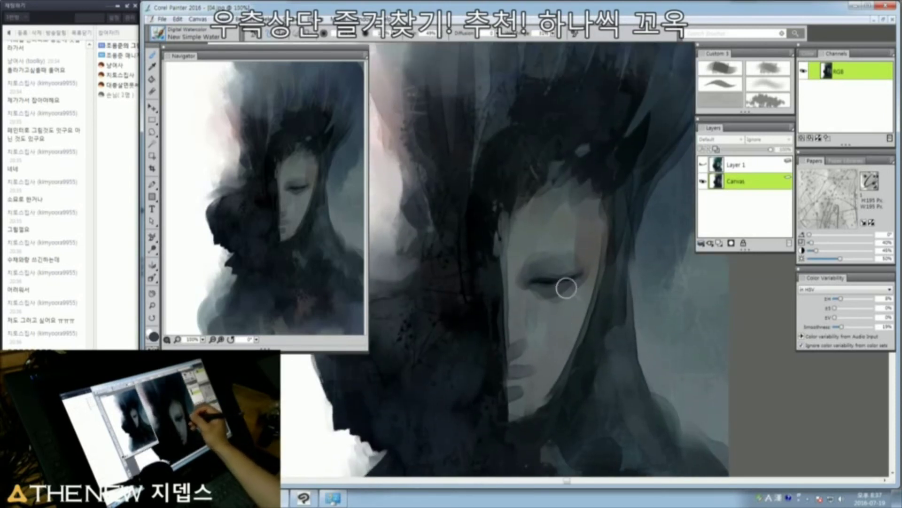
pyautogui.moveTo(556, 284); pyautogui.dragTo(561, 282)
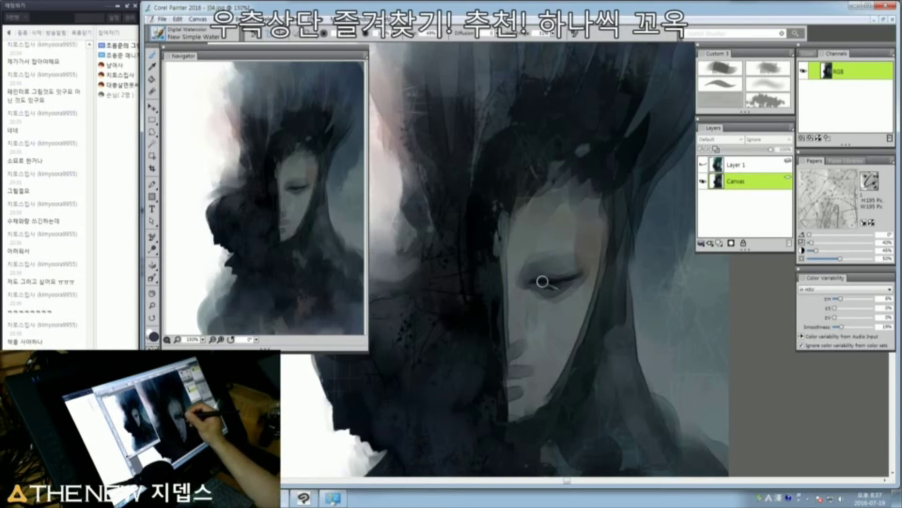
# Step: Shade the eyelid and socket around the closed eye in dark grey, and soften the surrounding brow with a lighter tone
pyautogui.keyDown('ctrl'); pyautogui.keyDown('alt'); pyautogui.click(541, 264); pyautogui.keyUp('alt'); pyautogui.keyUp('ctrl')
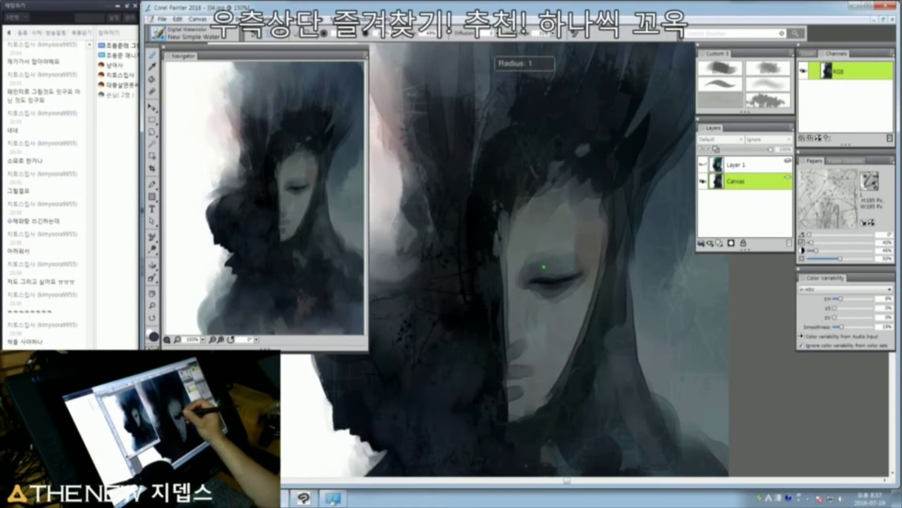
pyautogui.moveTo(534, 270); pyautogui.dragTo(537, 273)
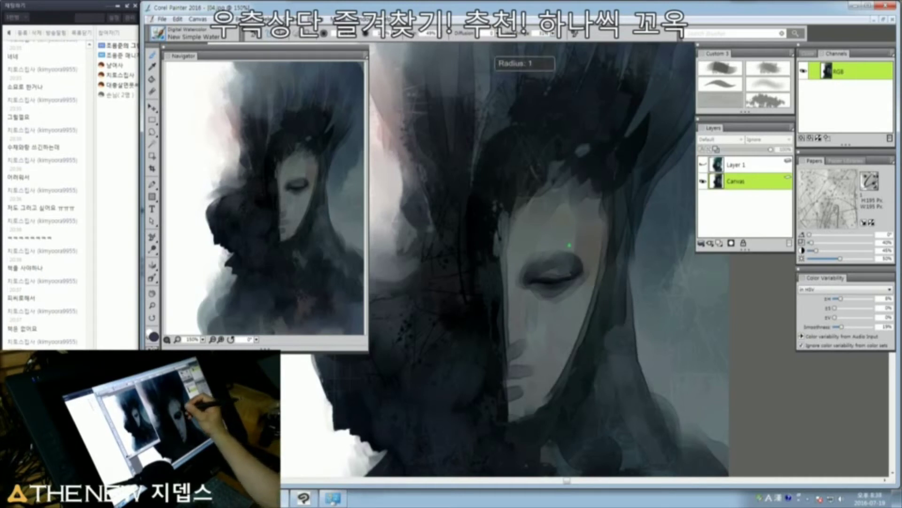
pyautogui.moveTo(576, 244)
pyautogui.keyDown('ctrl'); pyautogui.keyDown('alt'); pyautogui.mouseDown()
pyautogui.moveTo(587, 246)
pyautogui.moveTo(573, 254)
pyautogui.mouseUp(); pyautogui.keyUp('alt'); pyautogui.keyUp('ctrl')
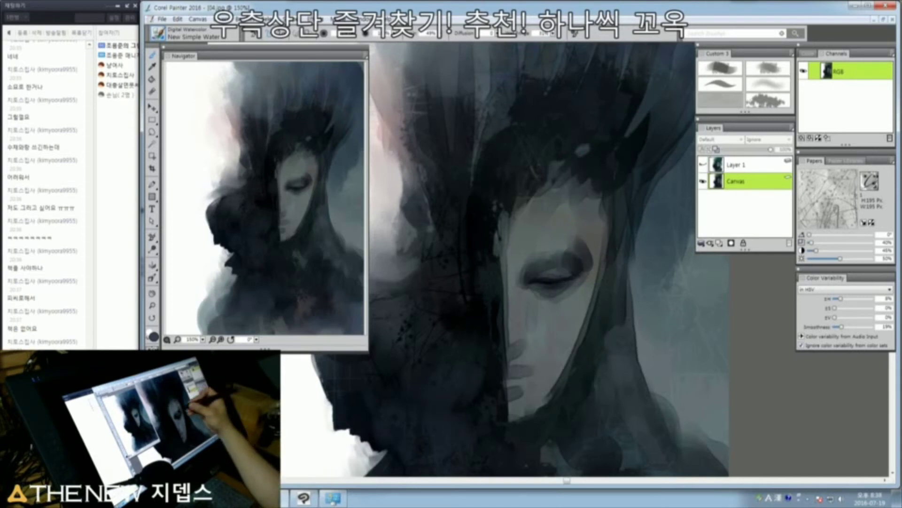
pyautogui.hotkey('ctrl', 'alt', '1')
pyautogui.hotkey('ctrl', 'alt', '1')
pyautogui.moveTo(586, 235); pyautogui.dragTo(579, 235)
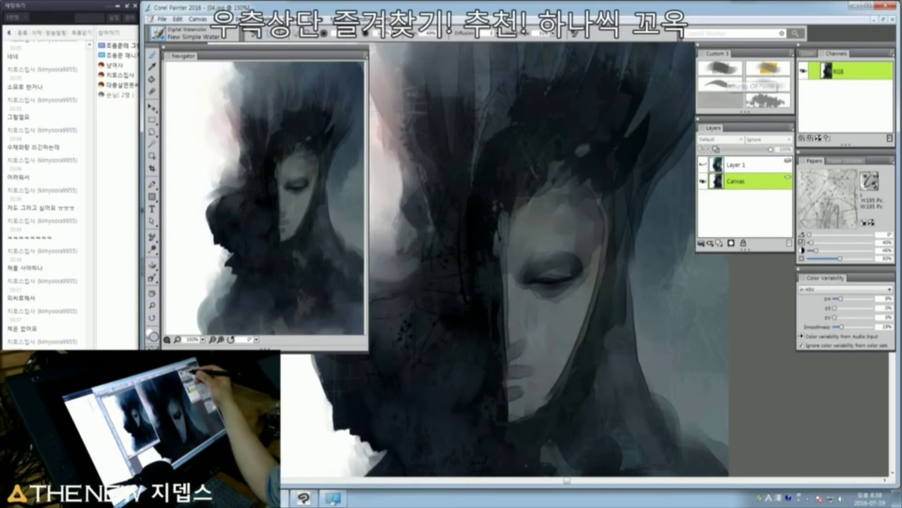
# Step: Shape the nose shadow and lips with the Chunky Oil Pastel and New Simple Water brushes, using tones sampled from the face
pyautogui.click(770, 69)
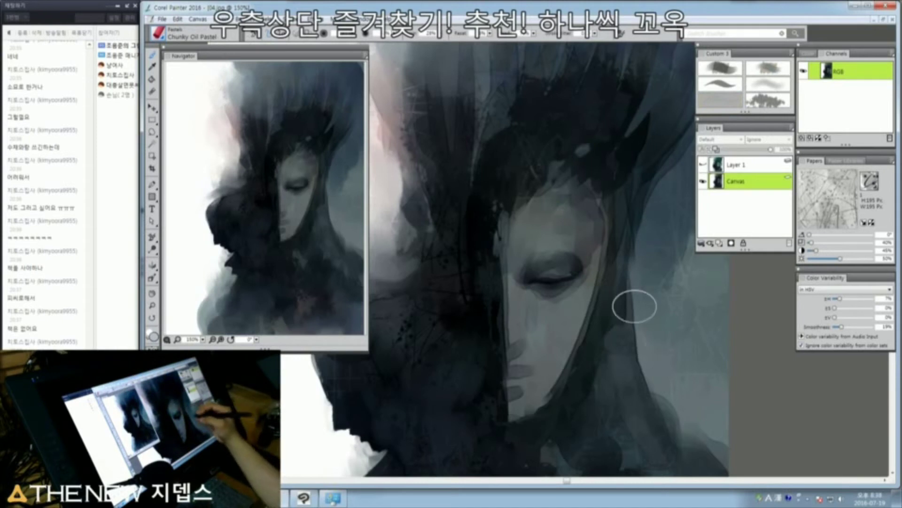
pyautogui.click(726, 71)
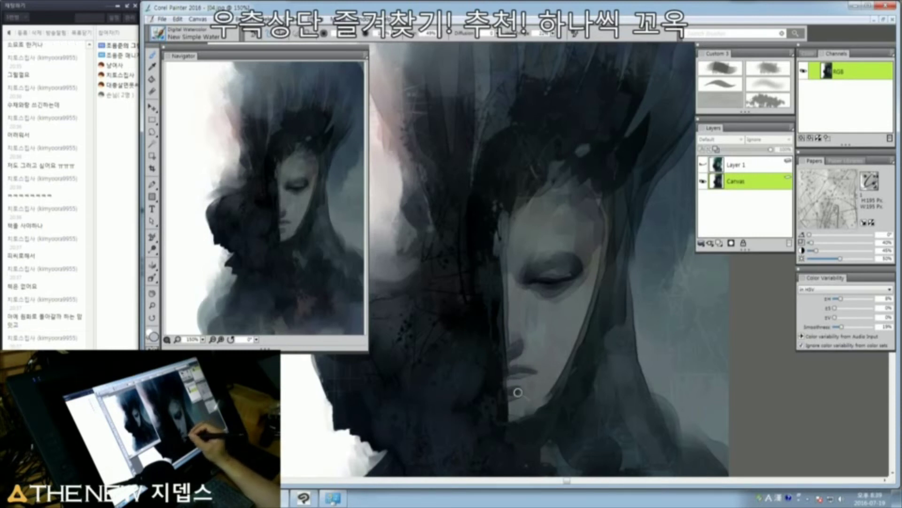
pyautogui.moveTo(519, 387); pyautogui.dragTo(526, 387)
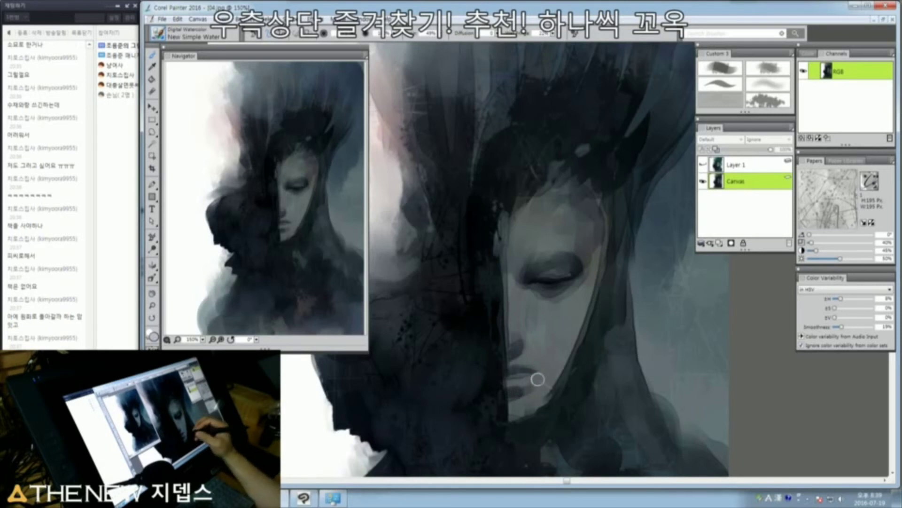
pyautogui.moveTo(545, 372); pyautogui.dragTo(548, 316)
pyautogui.keyDown('alt'); pyautogui.click(532, 332); pyautogui.keyUp('alt')
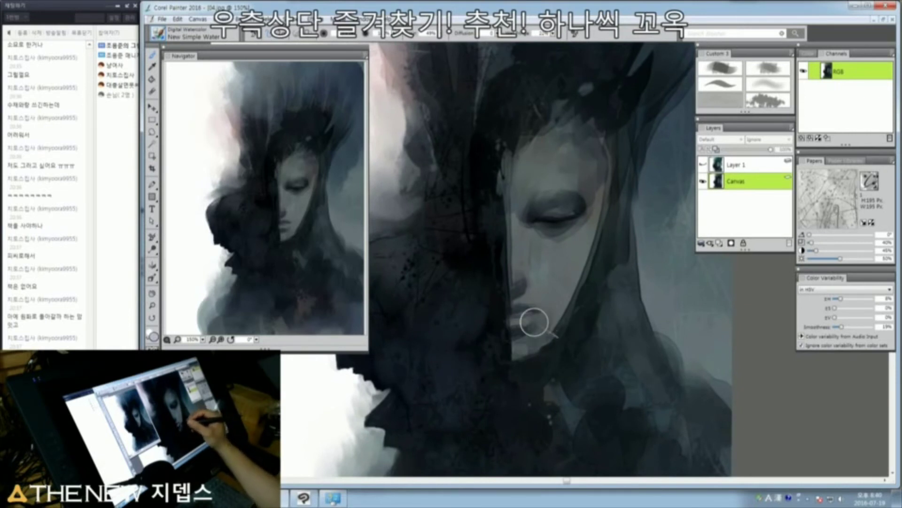
pyautogui.moveTo(540, 284); pyautogui.dragTo(536, 304)
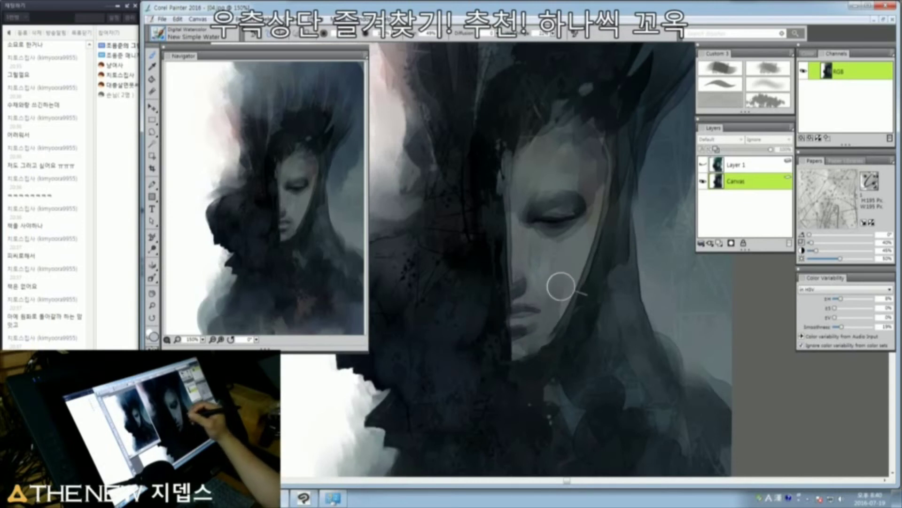
# Step: Blend soft tones over the cheek, nose bridge and area beneath the eye, varying the brush size
pyautogui.keyDown('ctrl'); pyautogui.keyDown('alt'); pyautogui.moveTo(564, 267); pyautogui.dragTo(570, 290); pyautogui.keyUp('alt'); pyautogui.keyUp('ctrl')
pyautogui.keyDown('ctrl'); pyautogui.keyDown('alt'); pyautogui.moveTo(527, 254); pyautogui.dragTo(533, 259); pyautogui.keyUp('alt'); pyautogui.keyUp('ctrl')
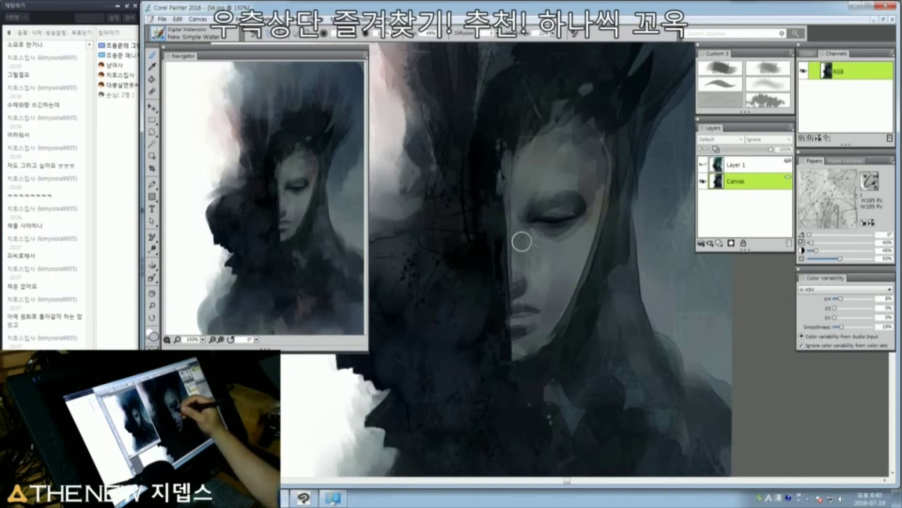
pyautogui.keyDown('ctrl'); pyautogui.keyDown('alt'); pyautogui.moveTo(534, 247); pyautogui.dragTo(527, 235); pyautogui.keyUp('alt'); pyautogui.keyUp('ctrl')
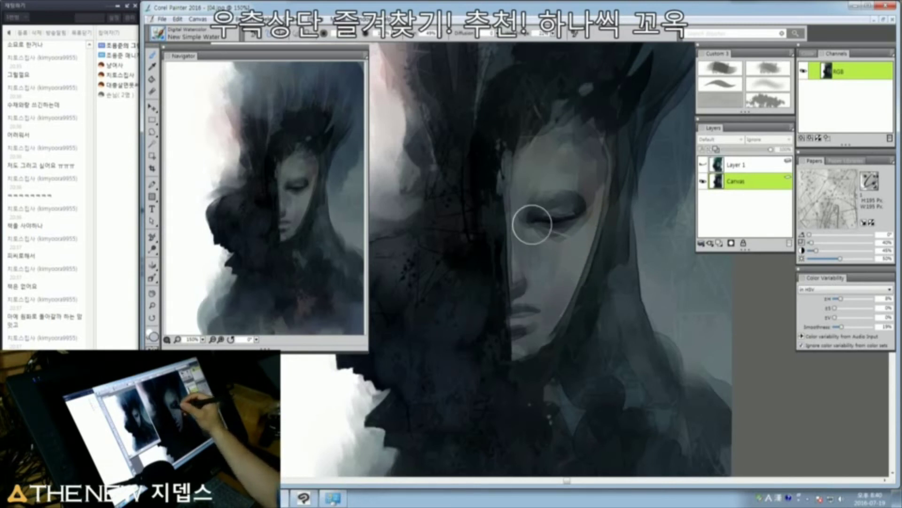
pyautogui.moveTo(576, 240); pyautogui.dragTo(582, 240)
pyautogui.press(']')
pyautogui.press(']')
pyautogui.press(']')
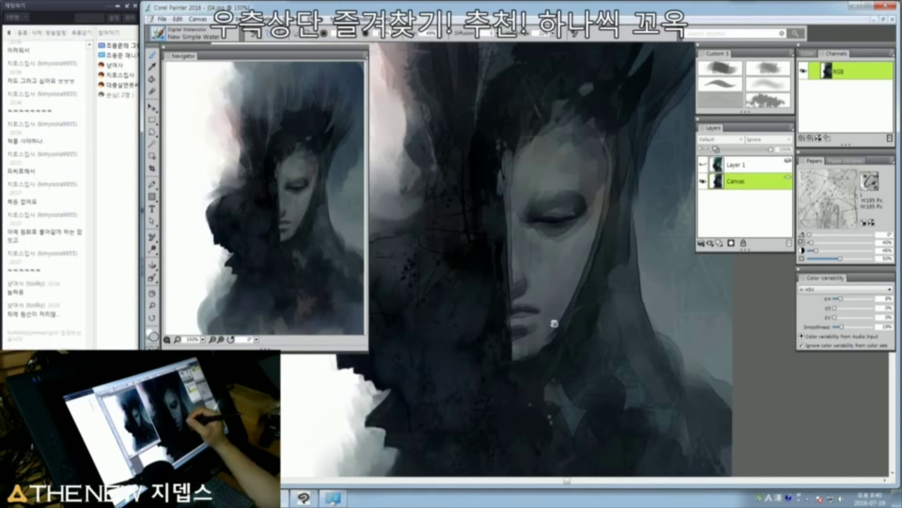
# Step: Refine the shading around the mouth and jaw, and soften the dark hairline over the forehead
pyautogui.moveTo(542, 317); pyautogui.dragTo(557, 323)
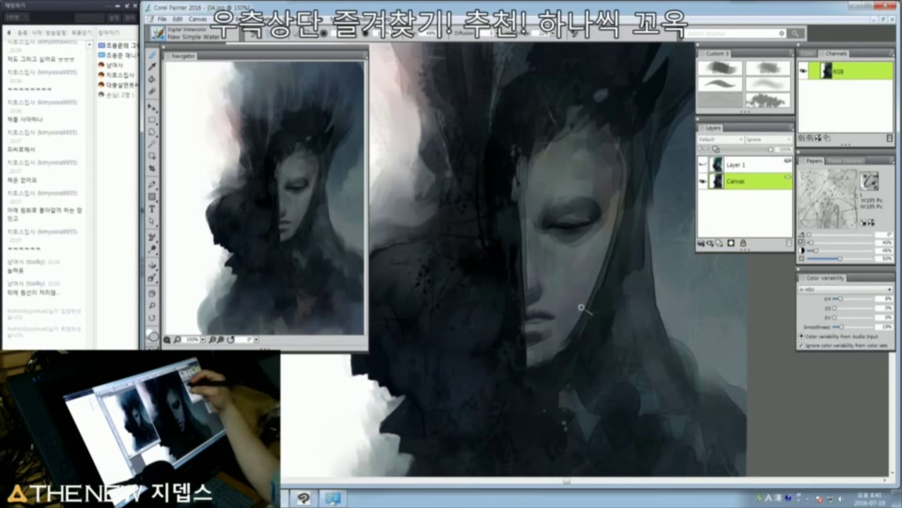
pyautogui.moveTo(595, 162); pyautogui.dragTo(573, 211)
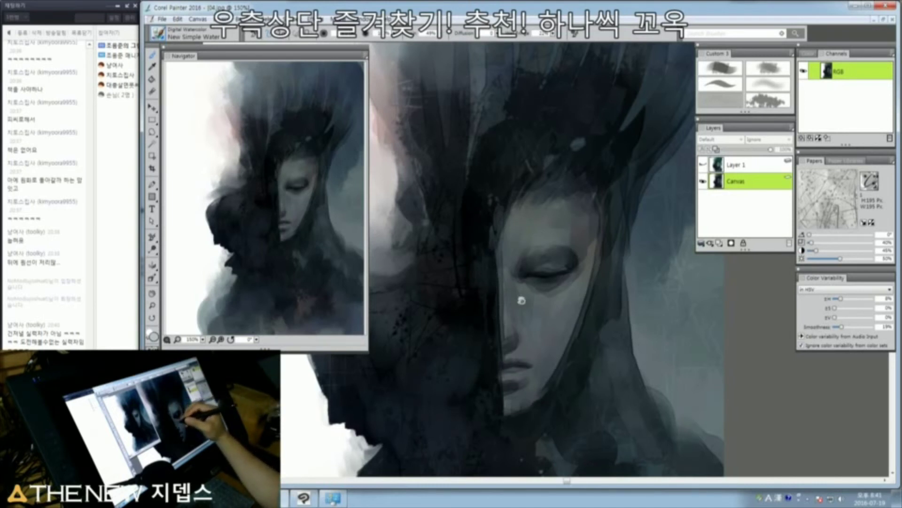
pyautogui.moveTo(523, 306); pyautogui.dragTo(520, 242)
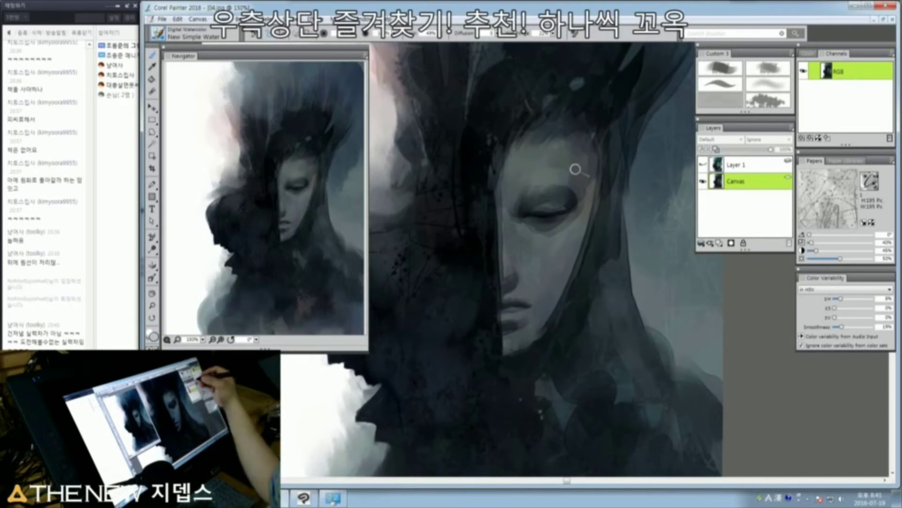
# Step: Extend the face's profile along the nose, lips and chin over the silhouette's edge with the Chunky Oil Pastel brush
pyautogui.click(768, 68)
pyautogui.hotkey('ctrl', 'alt', '1')
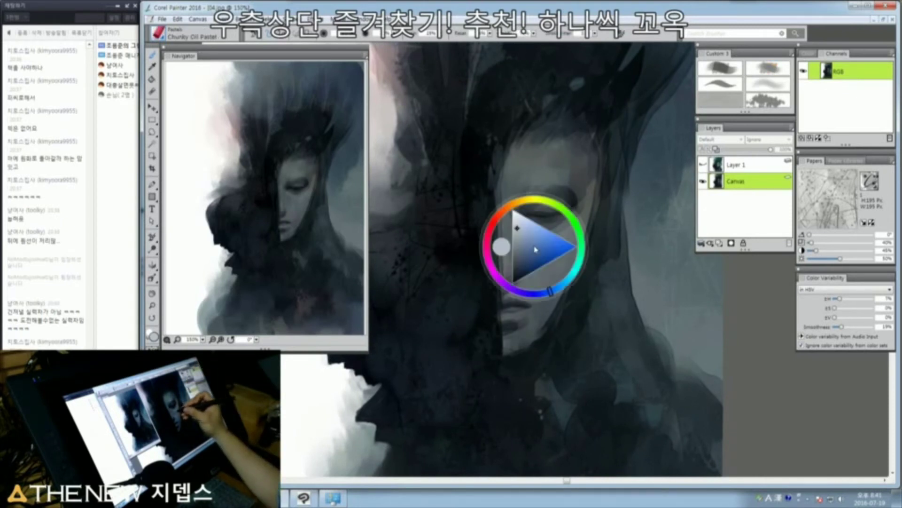
pyautogui.hotkey('ctrl', 'alt', '1')
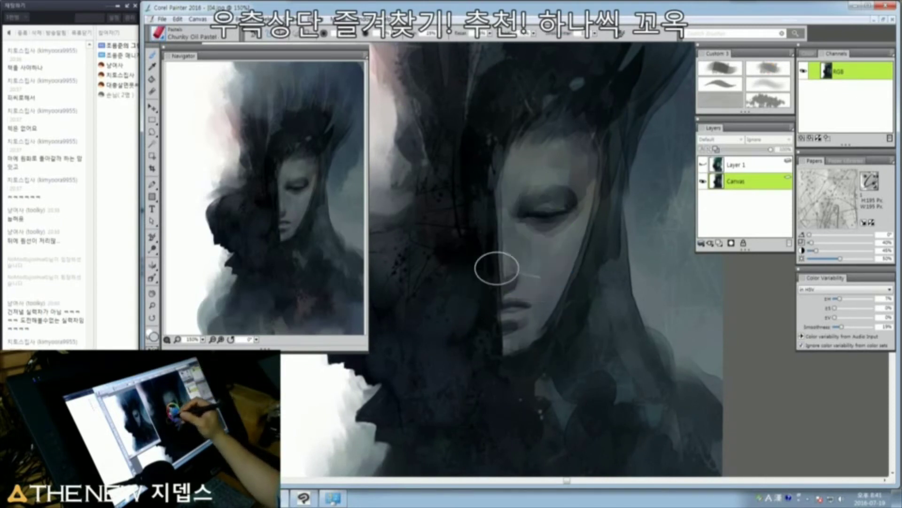
pyautogui.moveTo(485, 252); pyautogui.dragTo(489, 252)
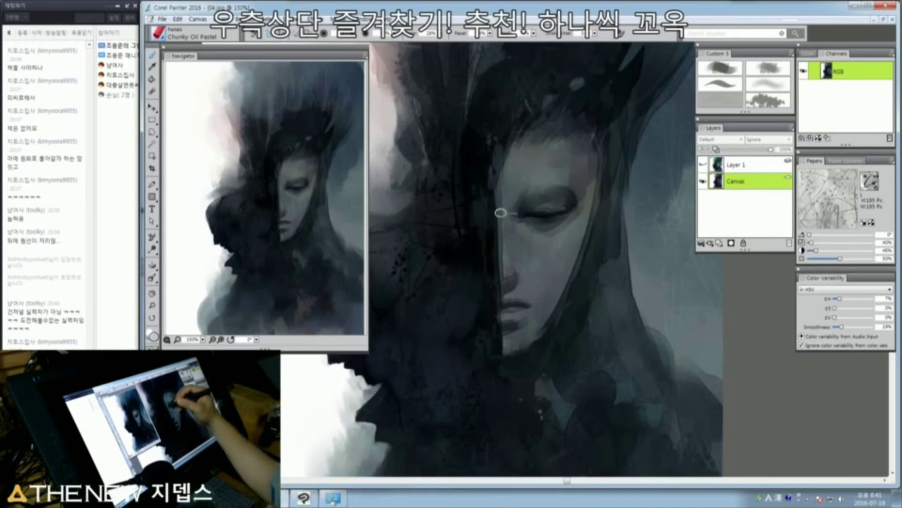
pyautogui.moveTo(495, 204)
pyautogui.mouseDown()
pyautogui.moveTo(492, 258)
pyautogui.moveTo(499, 271)
pyautogui.moveTo(513, 263)
pyautogui.moveTo(499, 272)
pyautogui.mouseUp()
pyautogui.hotkey('ctrl', 'z')
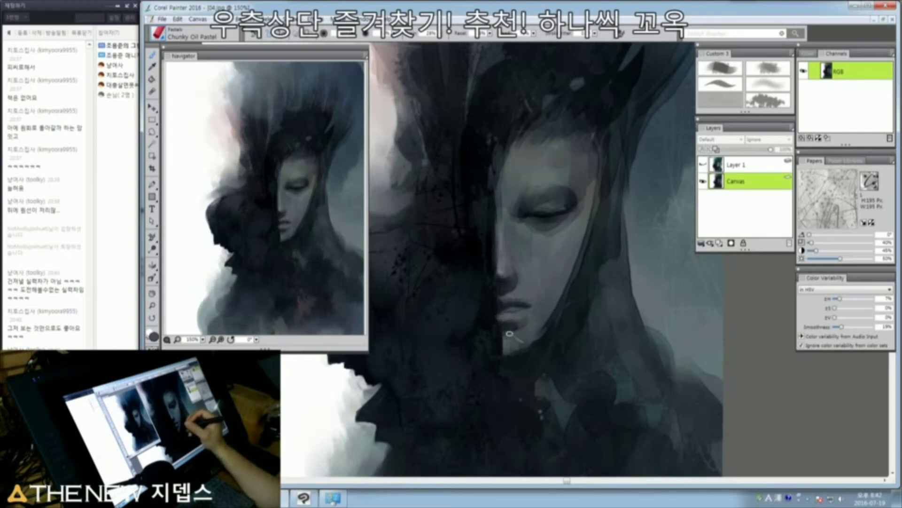
pyautogui.keyDown('ctrl'); pyautogui.keyDown('alt'); pyautogui.moveTo(508, 334); pyautogui.dragTo(508, 343); pyautogui.keyUp('alt'); pyautogui.keyUp('ctrl')
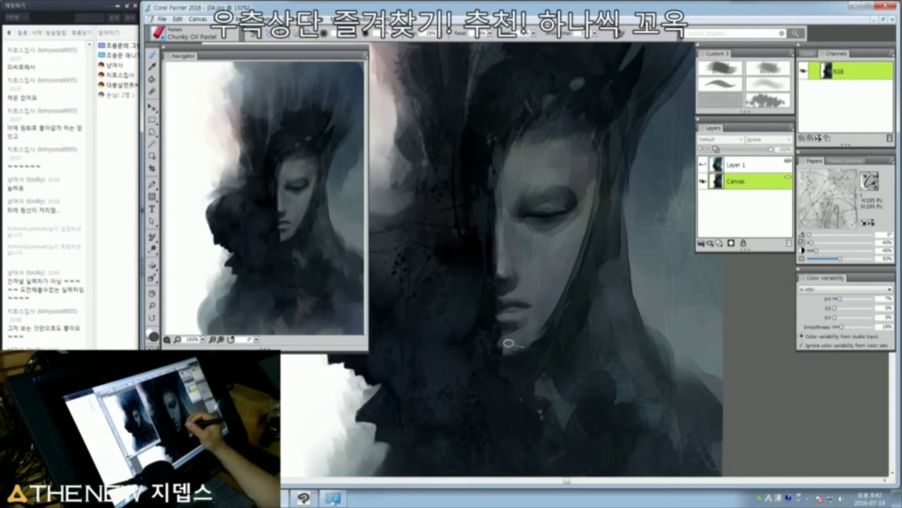
pyautogui.moveTo(503, 346); pyautogui.dragTo(524, 344)
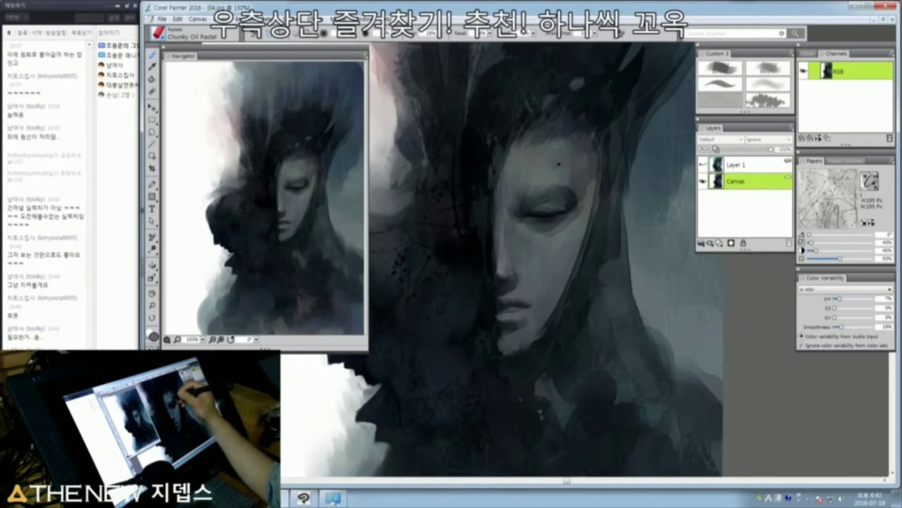
# Step: Choose a lighter muted blue-grey and brighten the forehead, brow and upper cheek
pyautogui.hotkey('ctrl', 'alt', '1')
pyautogui.click(575, 209)
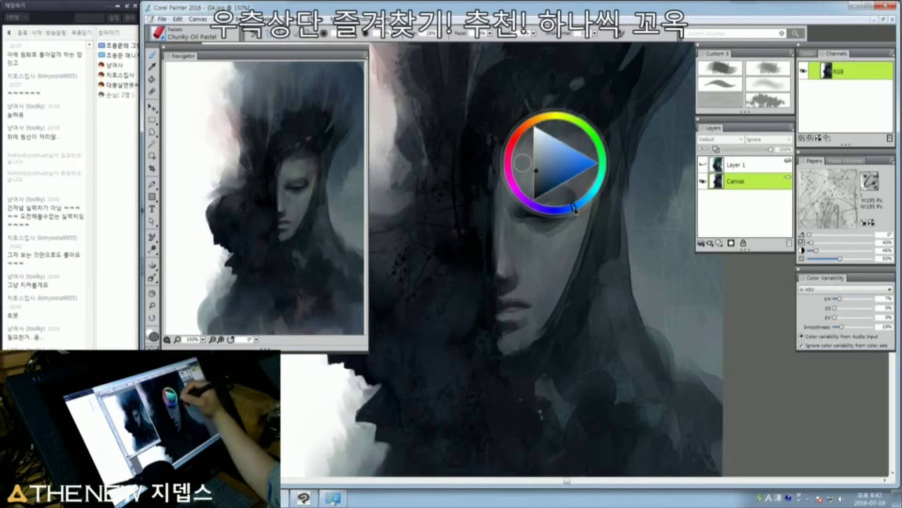
pyautogui.click(539, 157)
pyautogui.hotkey('ctrl', 'alt', '1')
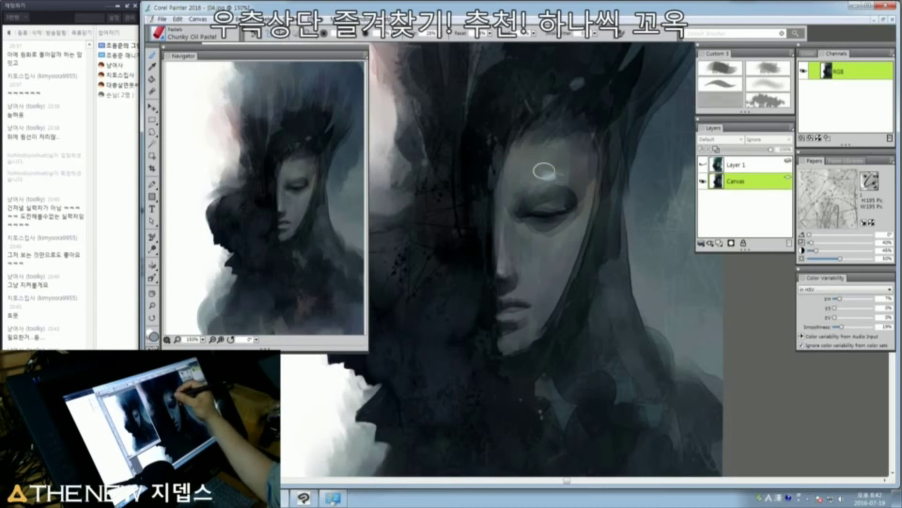
pyautogui.hotkey('ctrl', 'alt', '1')
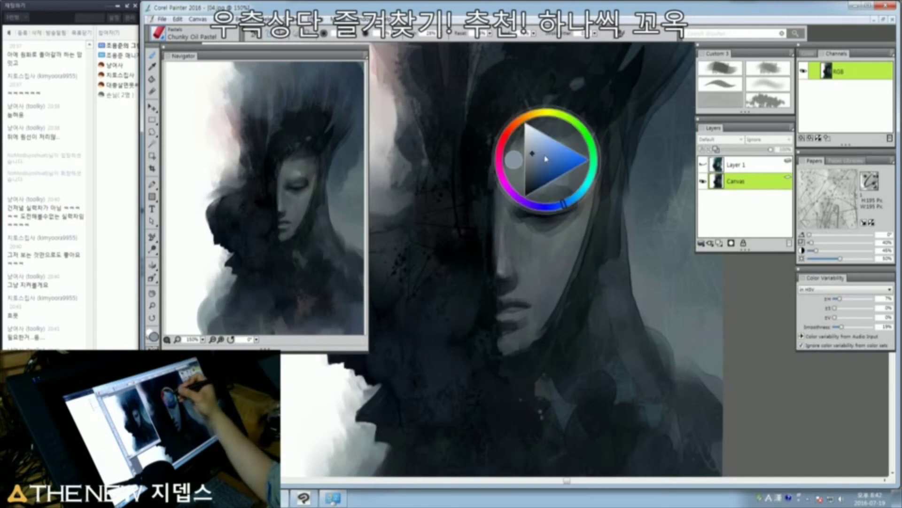
pyautogui.click(538, 244)
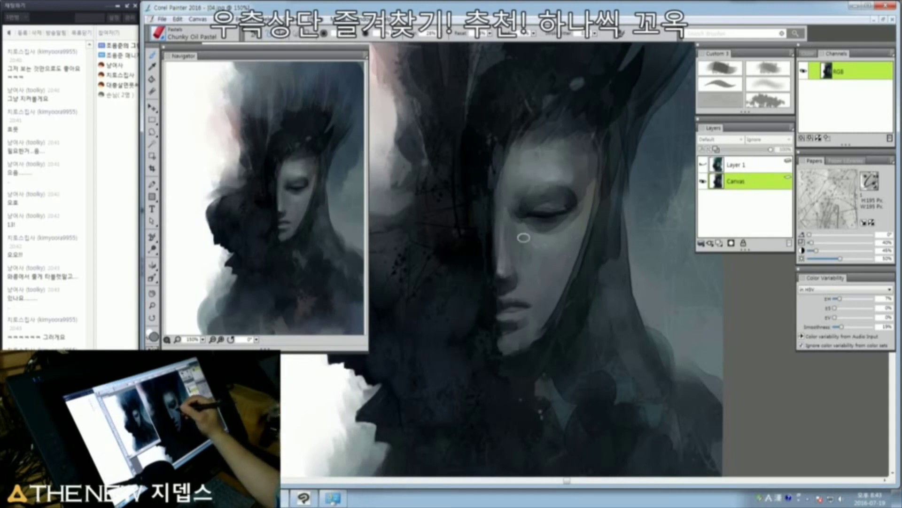
# Step: Brighten the cheek beneath the eye with Chunky Oil Pastel, varying the brush size and choosing a lighter neutral grey
pyautogui.moveTo(544, 242); pyautogui.dragTo(541, 242)
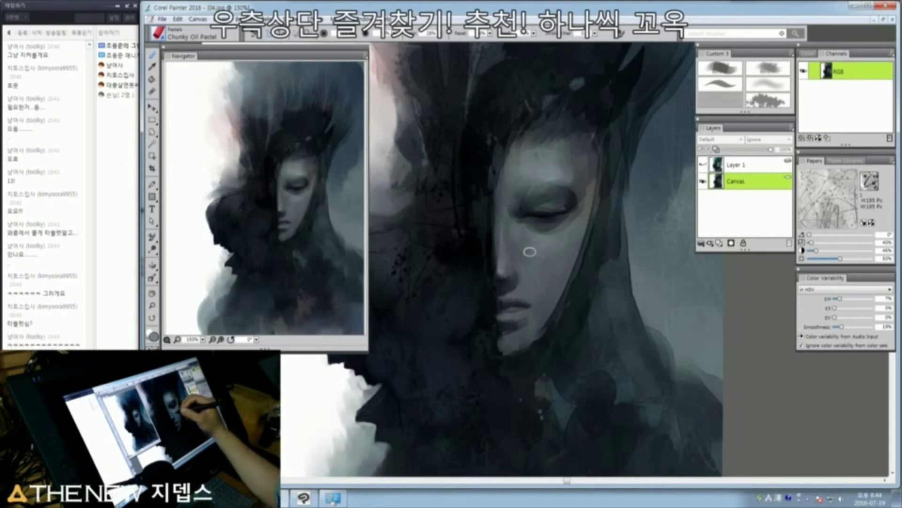
pyautogui.keyDown('ctrl'); pyautogui.keyDown('alt'); pyautogui.moveTo(523, 237); pyautogui.dragTo(516, 240); pyautogui.keyUp('alt'); pyautogui.keyUp('ctrl')
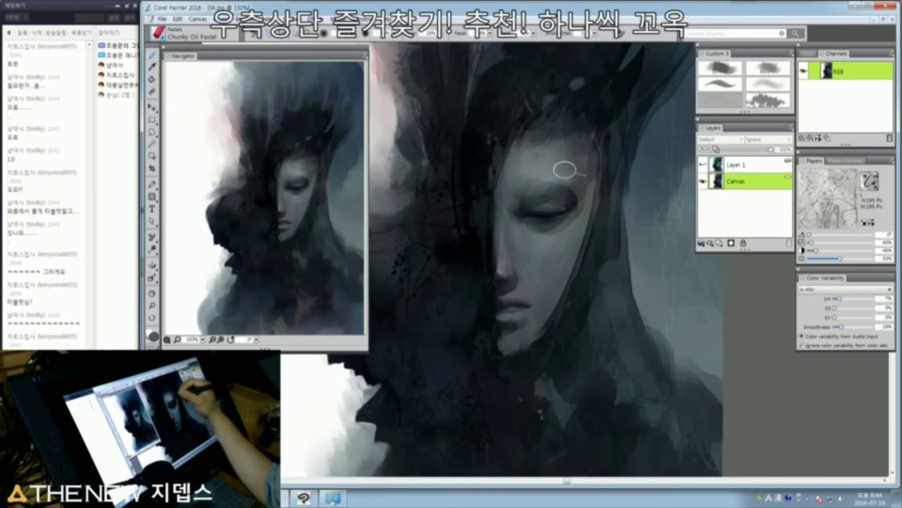
pyautogui.hotkey('ctrl', 'alt', '1')
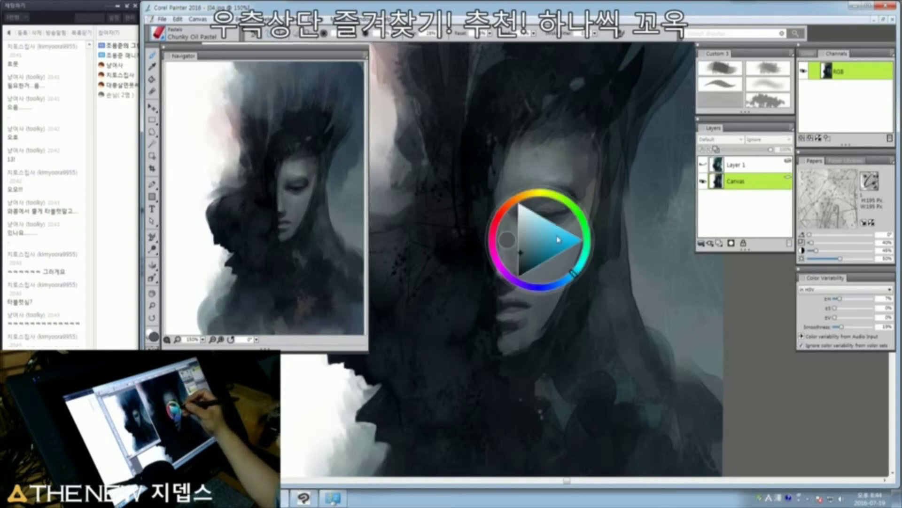
pyautogui.click(521, 235)
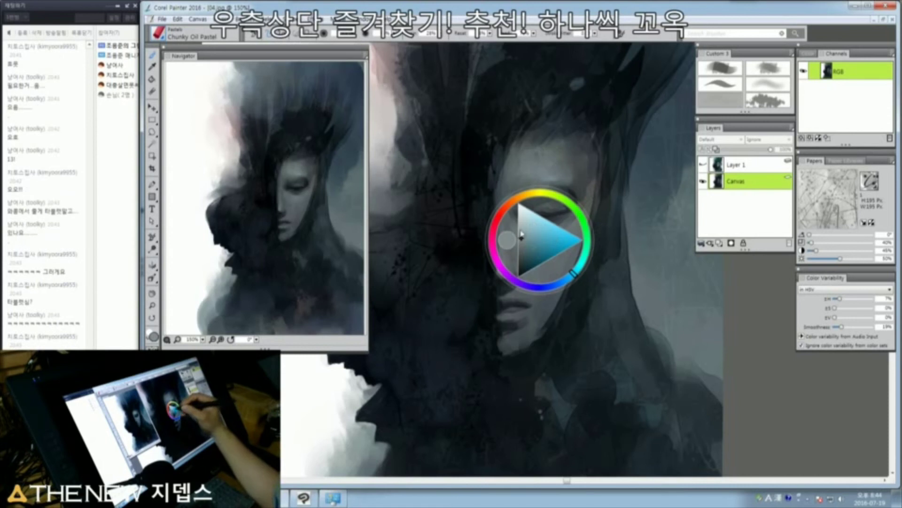
pyautogui.hotkey('ctrl', 'alt', '1')
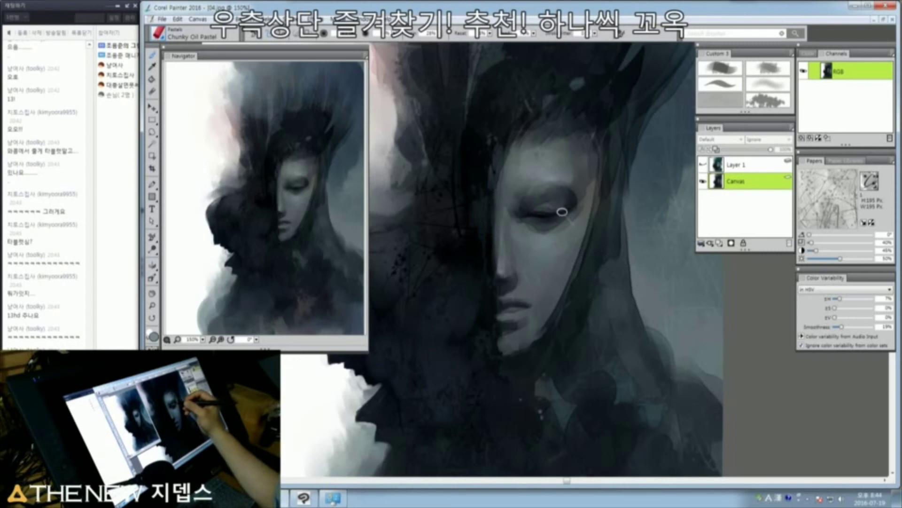
# Step: Tint the closed eyelid a muted teal and deepen the eye socket's shadows with the New Simple Water brush
pyautogui.hotkey('ctrl', 'alt', '1')
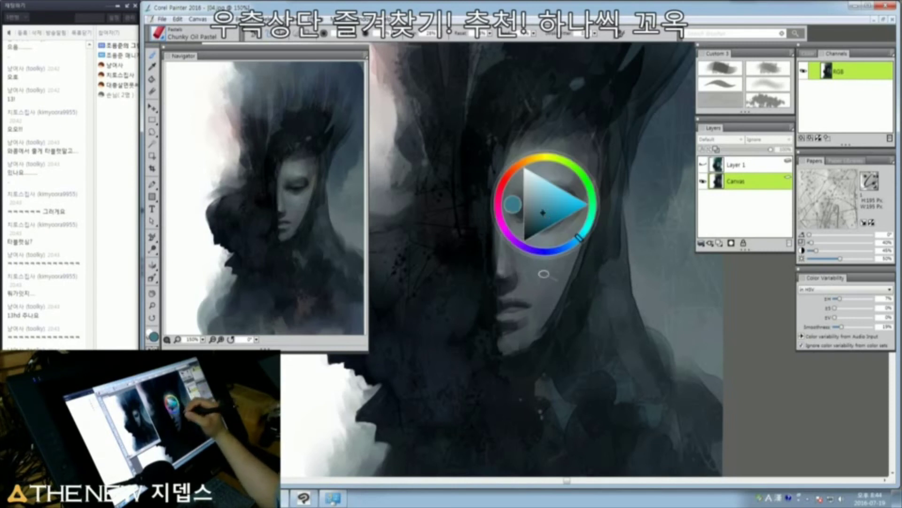
pyautogui.hotkey('ctrl', 'alt', '1')
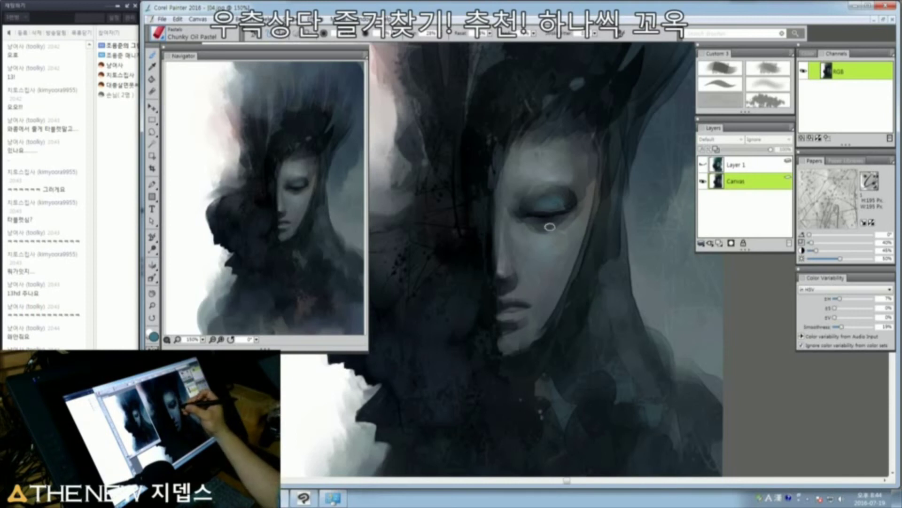
pyautogui.click(720, 68)
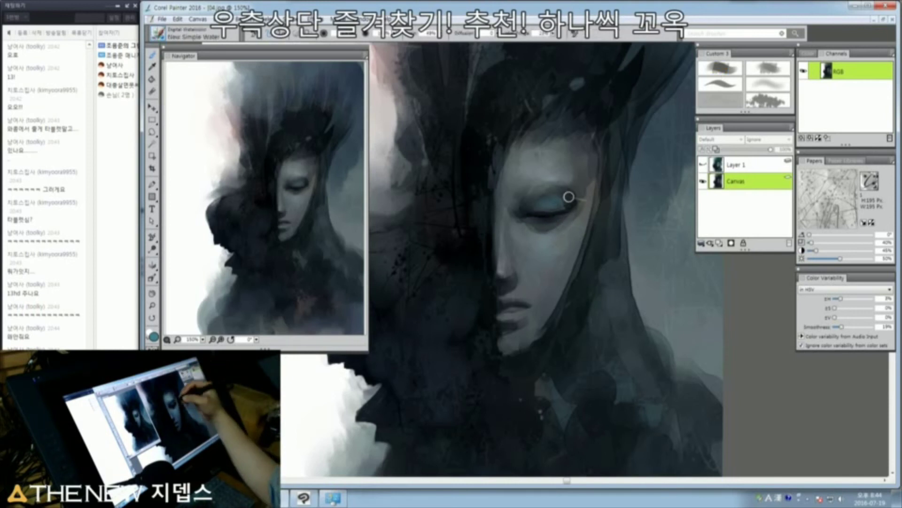
pyautogui.keyDown('alt'); pyautogui.click(560, 194); pyautogui.keyUp('alt')
pyautogui.moveTo(554, 193); pyautogui.dragTo(566, 194)
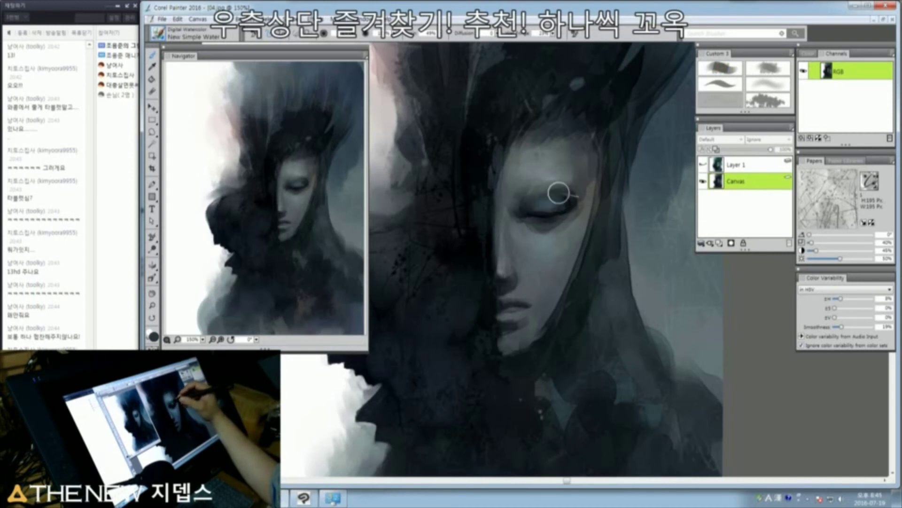
pyautogui.moveTo(538, 193)
pyautogui.mouseDown()
pyautogui.moveTo(528, 210)
pyautogui.moveTo(543, 189)
pyautogui.moveTo(562, 192)
pyautogui.moveTo(540, 207)
pyautogui.mouseUp()
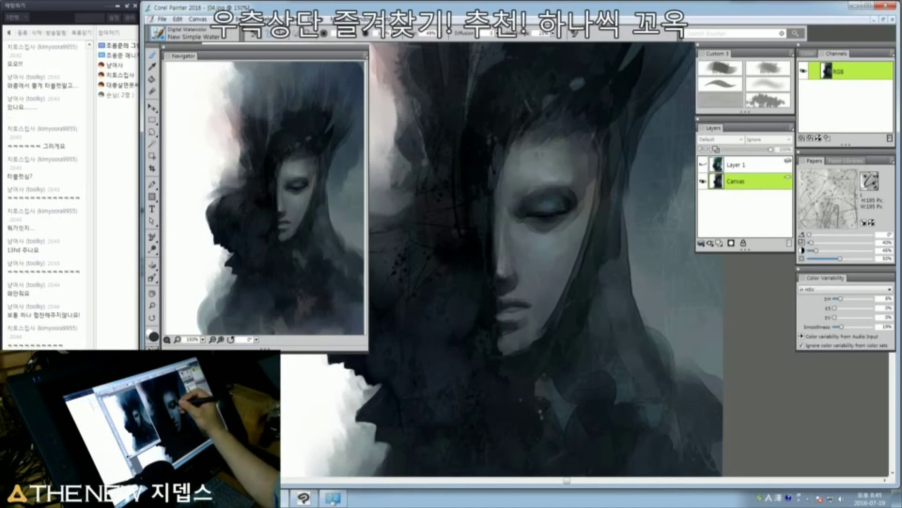
pyautogui.keyDown('ctrl'); pyautogui.keyDown('alt'); pyautogui.moveTo(527, 205); pyautogui.dragTo(524, 194); pyautogui.keyUp('alt'); pyautogui.keyUp('ctrl')
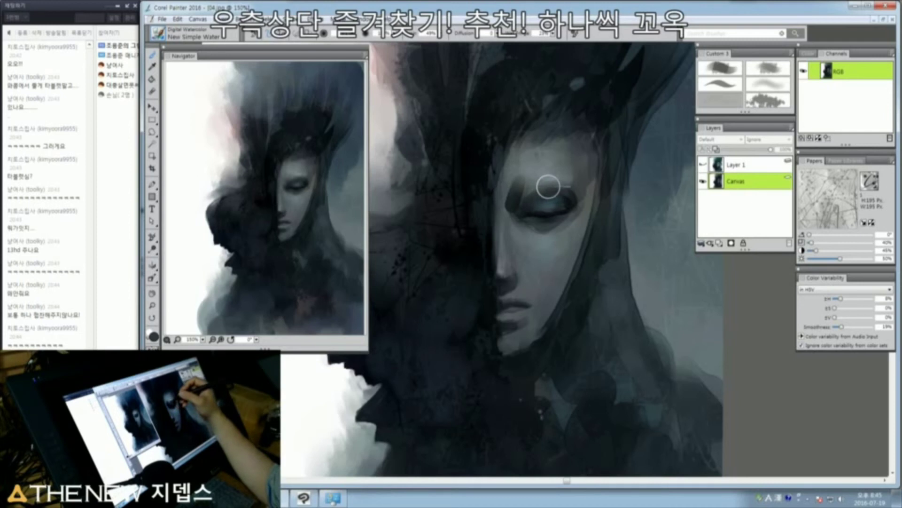
# Step: Choose a lighter blue-grey and softly glaze the upper eyelid, brow and the cheek beside the nose
pyautogui.hotkey('ctrl', 'alt', '1')
pyautogui.click(514, 172)
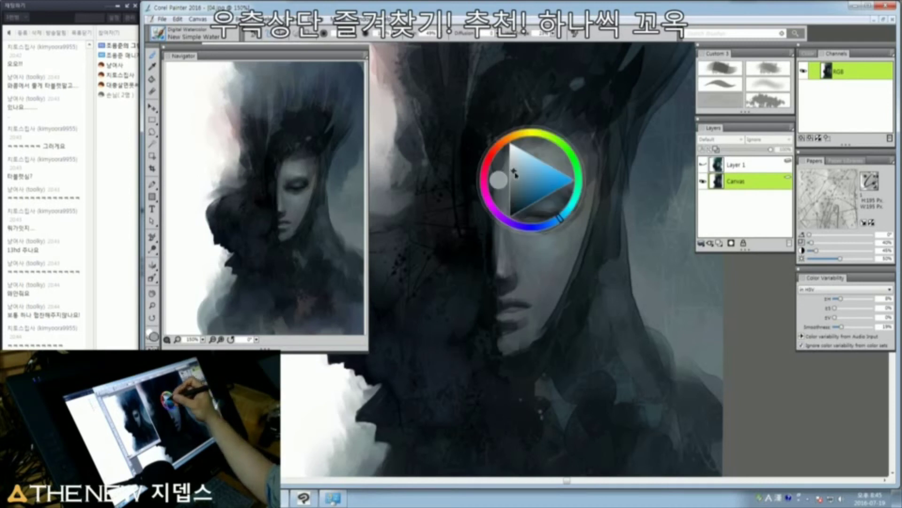
pyautogui.hotkey('ctrl', 'alt', '1')
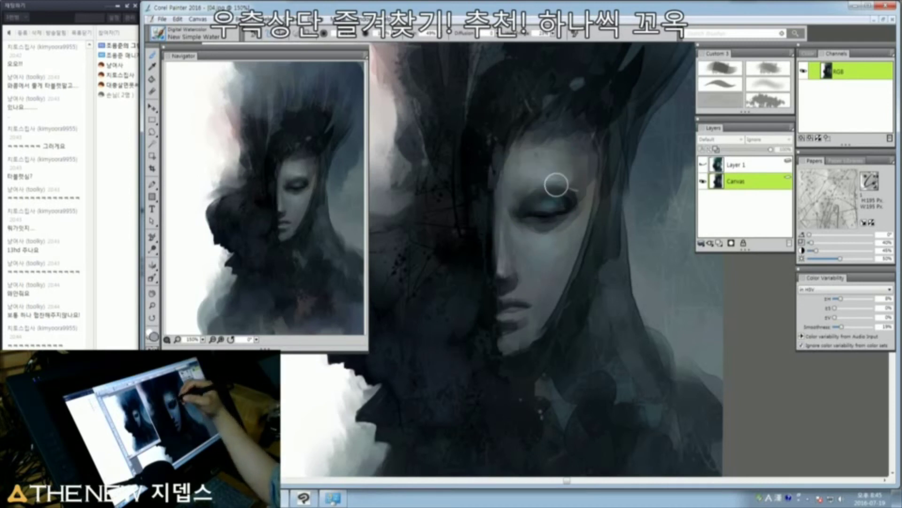
pyautogui.moveTo(527, 195)
pyautogui.mouseDown()
pyautogui.moveTo(516, 202)
pyautogui.moveTo(533, 188)
pyautogui.mouseUp()
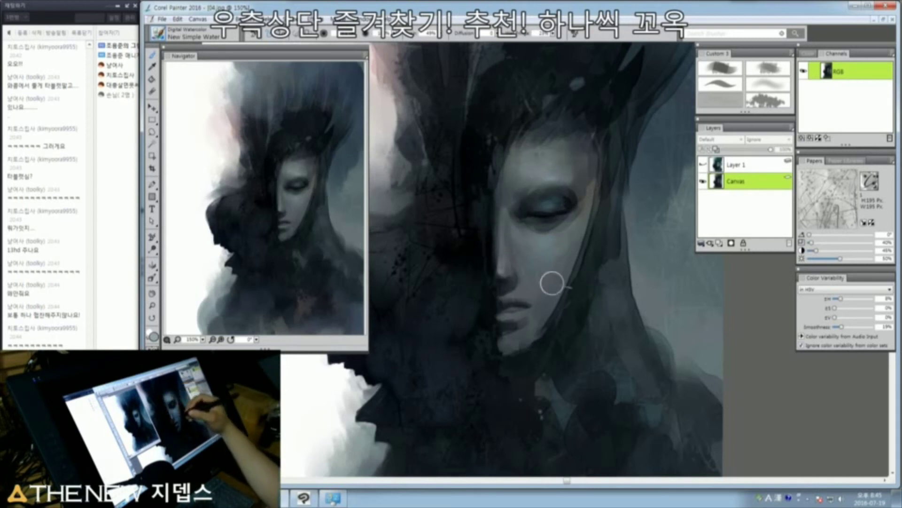
pyautogui.moveTo(513, 268); pyautogui.dragTo(515, 263)
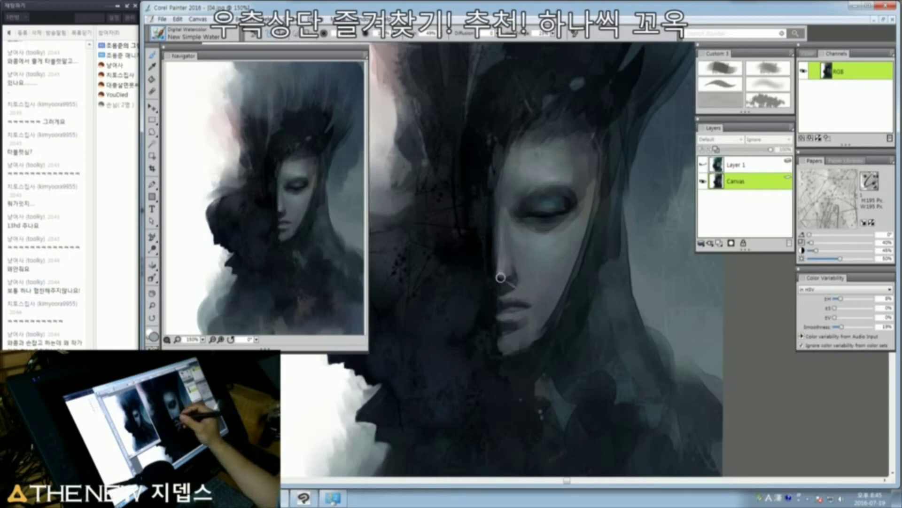
pyautogui.moveTo(508, 268); pyautogui.dragTo(525, 267)
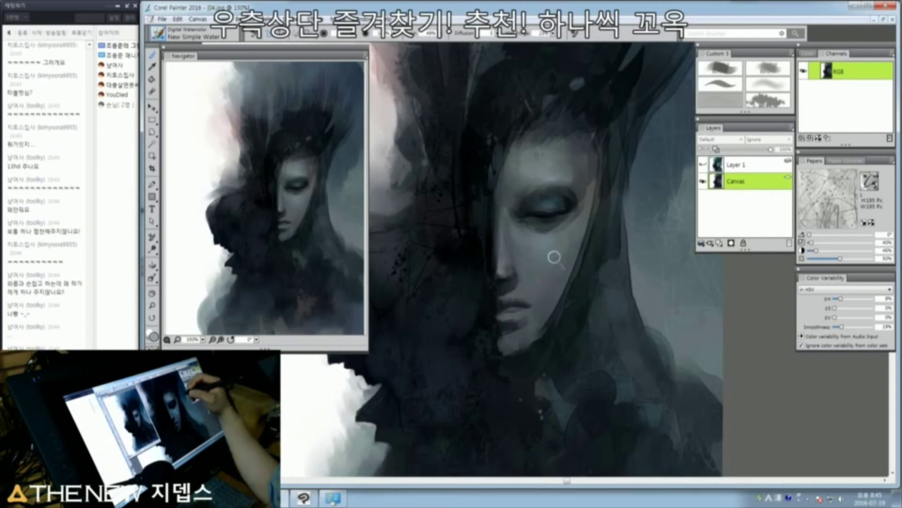
# Step: Choose a lighter, bluer tone and glaze the outer cheek and jaw edge with a larger brush
pyautogui.moveTo(566, 214); pyautogui.dragTo(588, 231)
pyautogui.hotkey('ctrl', 'alt', '1')
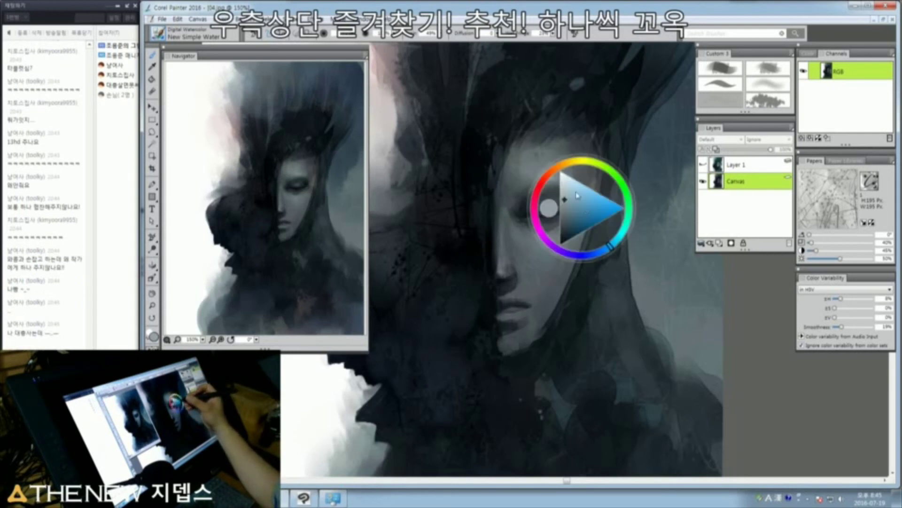
pyautogui.click(570, 194)
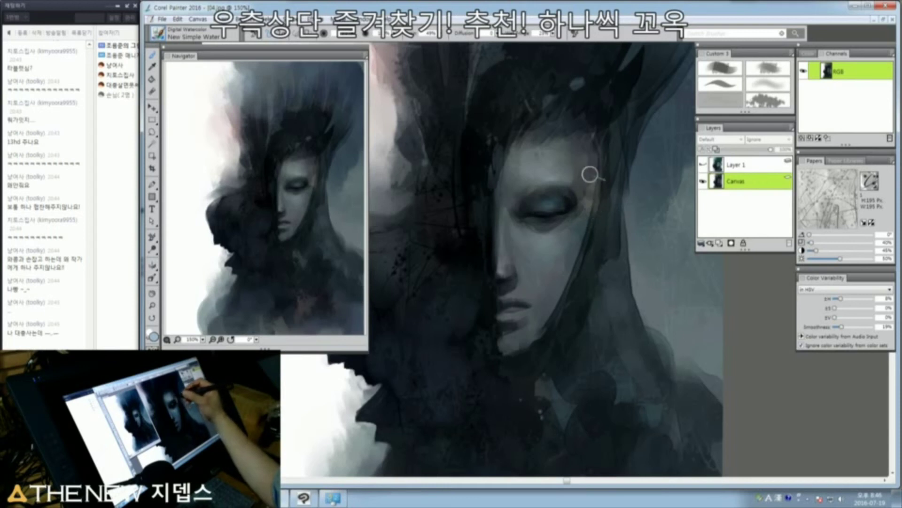
pyautogui.keyDown('ctrl'); pyautogui.keyDown('alt'); pyautogui.moveTo(576, 216); pyautogui.dragTo(589, 196); pyautogui.keyUp('alt'); pyautogui.keyUp('ctrl')
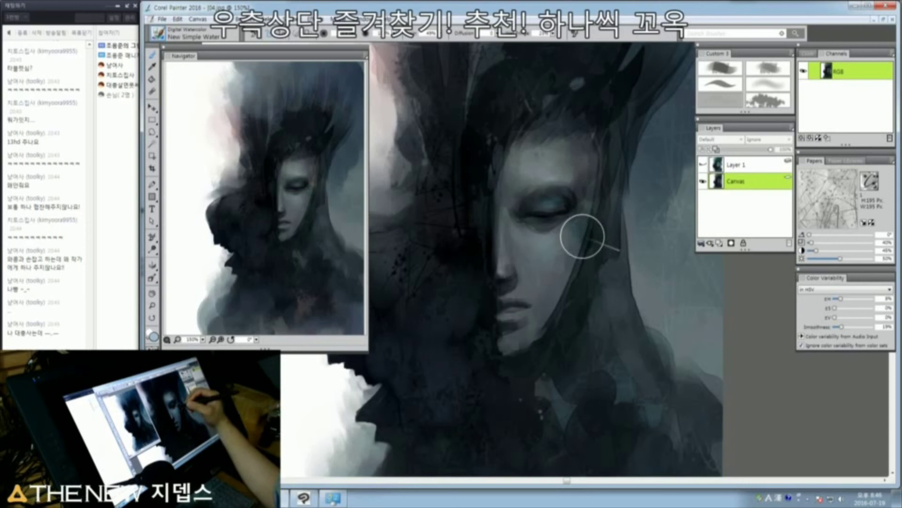
pyautogui.moveTo(589, 250); pyautogui.dragTo(578, 250)
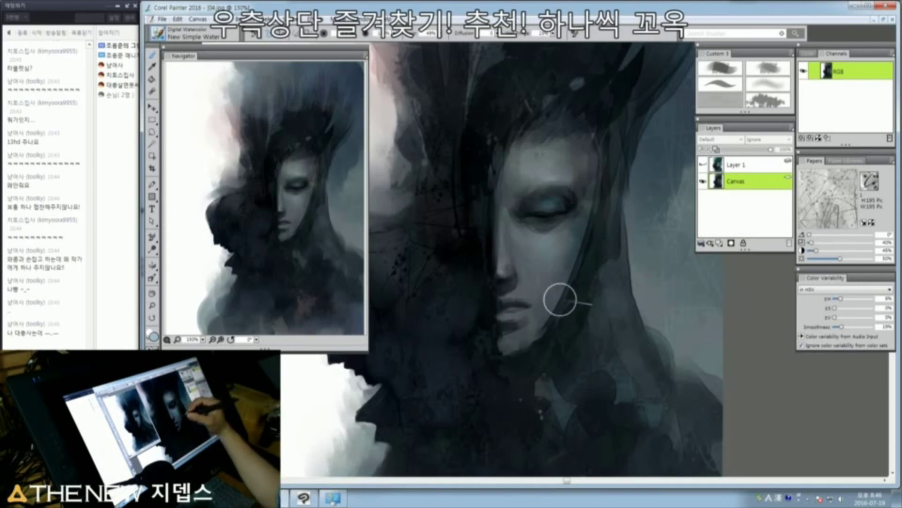
# Step: Glaze cool light over the forehead, under-eye area and lower cheek to unify the face's tones
pyautogui.moveTo(590, 167)
pyautogui.keyDown('ctrl'); pyautogui.keyDown('alt'); pyautogui.mouseDown()
pyautogui.moveTo(583, 148)
pyautogui.moveTo(600, 137)
pyautogui.mouseUp(); pyautogui.keyUp('alt'); pyautogui.keyUp('ctrl')
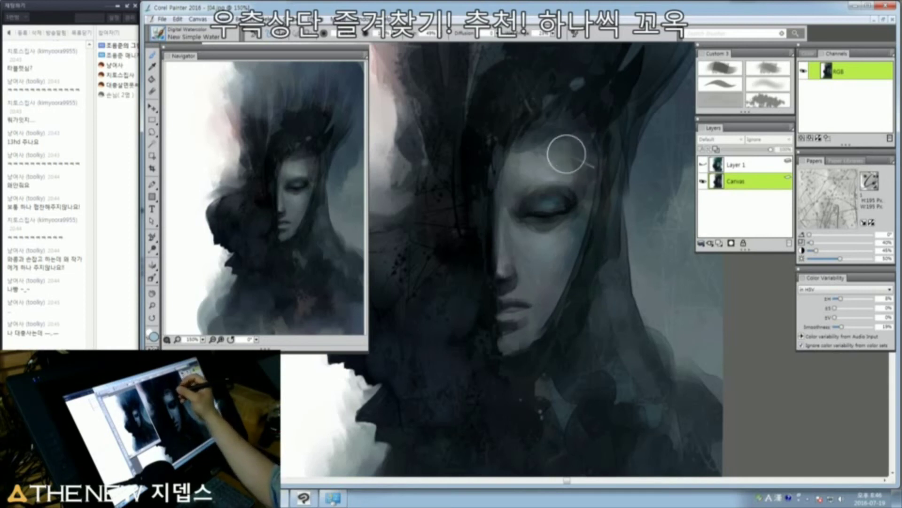
pyautogui.moveTo(508, 147)
pyautogui.mouseDown()
pyautogui.moveTo(486, 182)
pyautogui.moveTo(521, 178)
pyautogui.mouseUp()
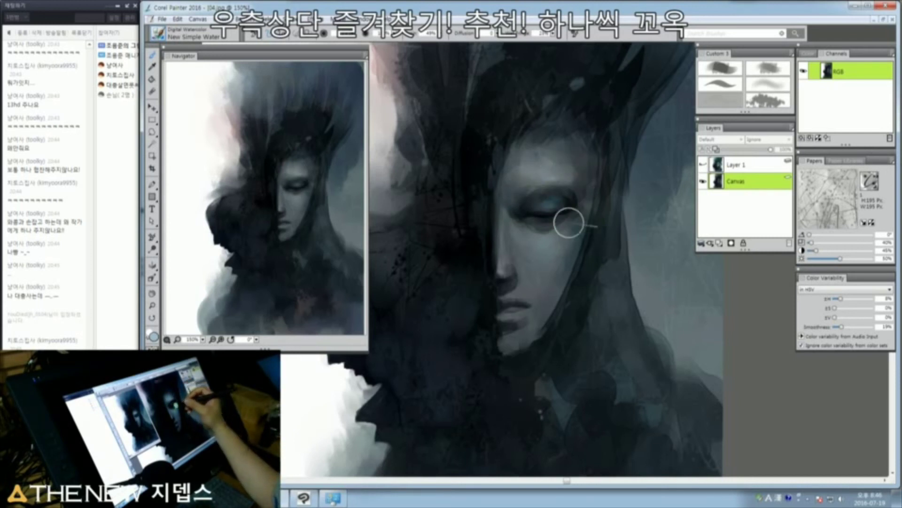
pyautogui.moveTo(547, 229); pyautogui.dragTo(555, 226)
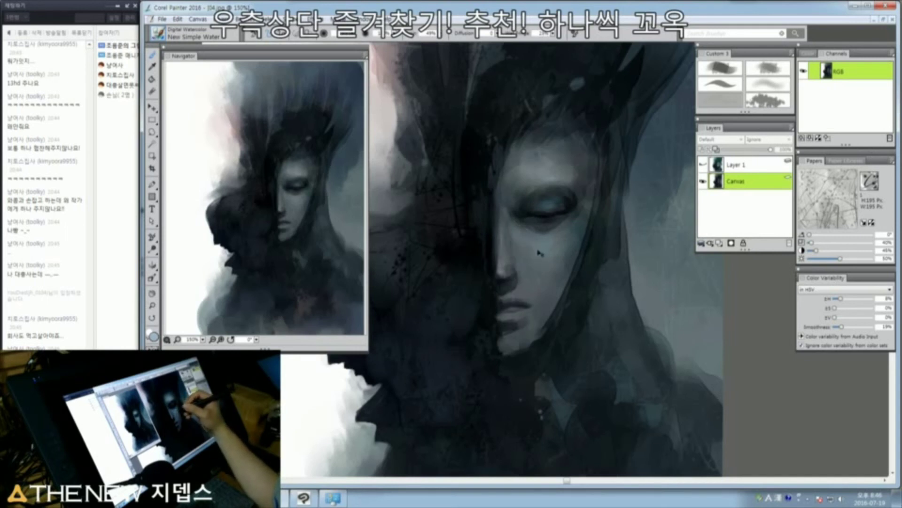
pyautogui.moveTo(553, 261); pyautogui.dragTo(537, 271)
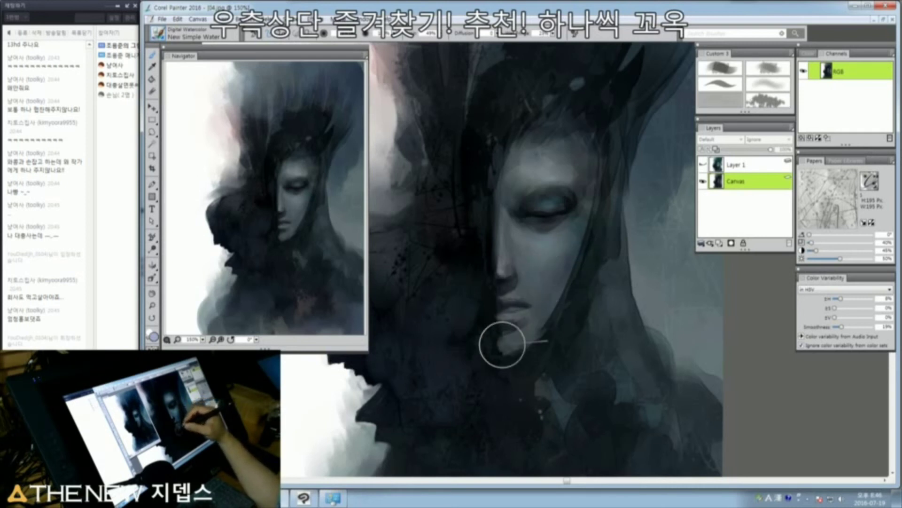
pyautogui.moveTo(576, 251); pyautogui.dragTo(571, 301)
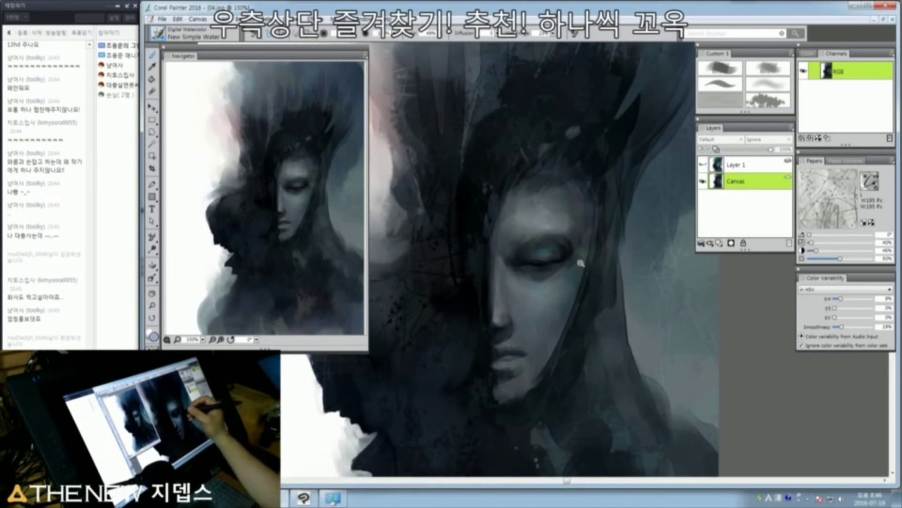
pyautogui.scroll(-1, 581, 263)
pyautogui.moveTo(594, 323); pyautogui.dragTo(604, 283)
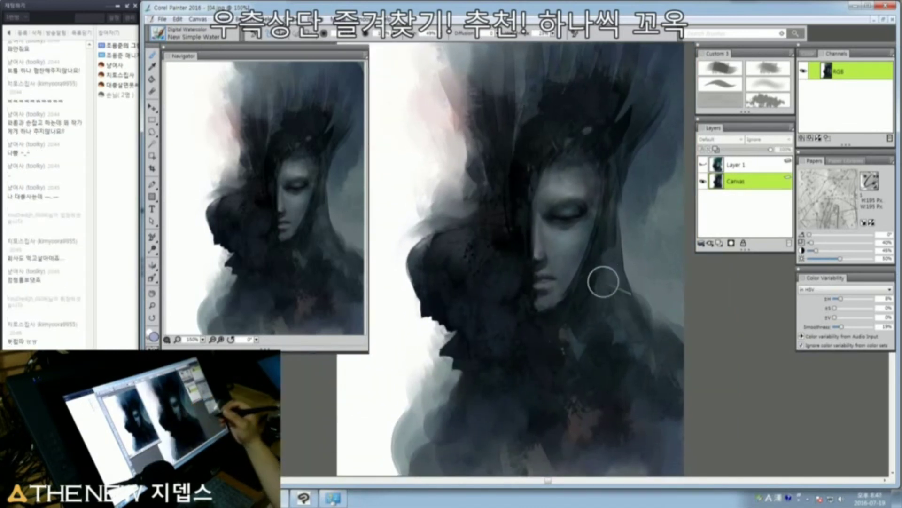
pyautogui.hotkey('ctrl', 's')
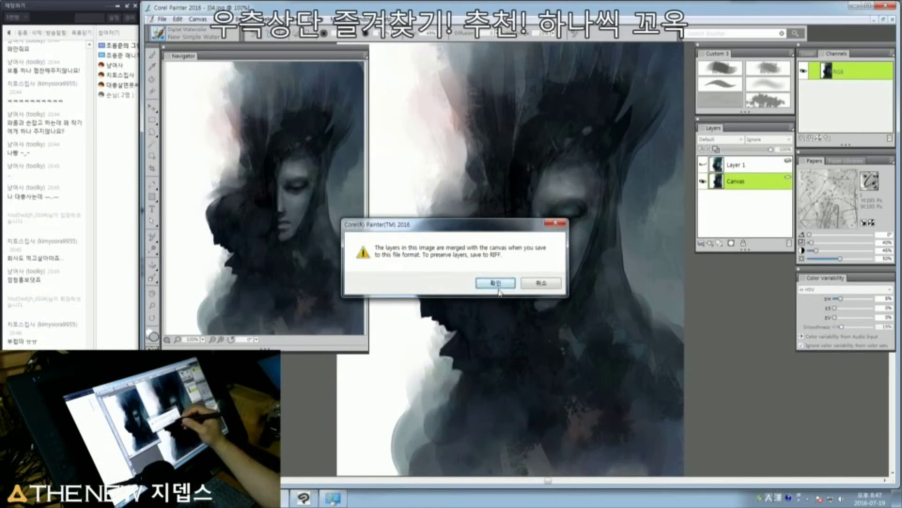
pyautogui.click(495, 282)
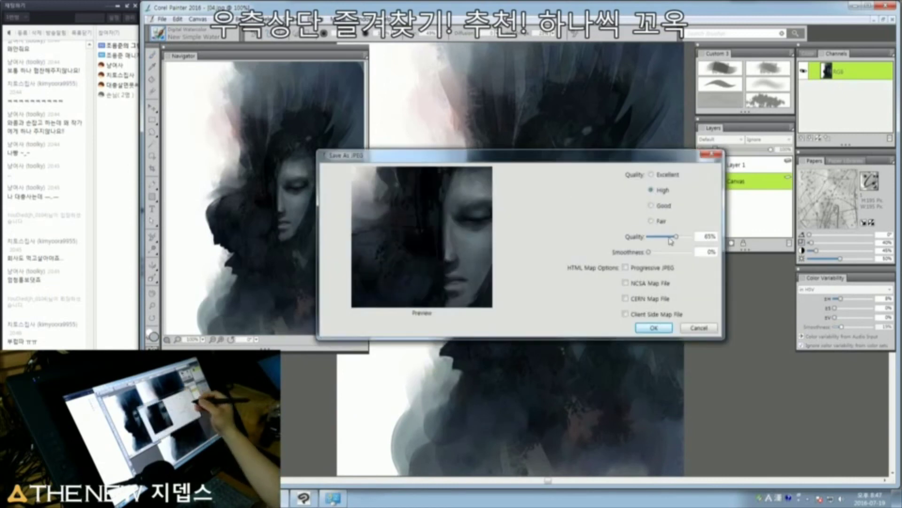
pyautogui.click(697, 327)
# Step: Save the painting as a Photoshop (PSD) file named 04 on the desktop
pyautogui.hotkey('ctrl', 'shift', 's')
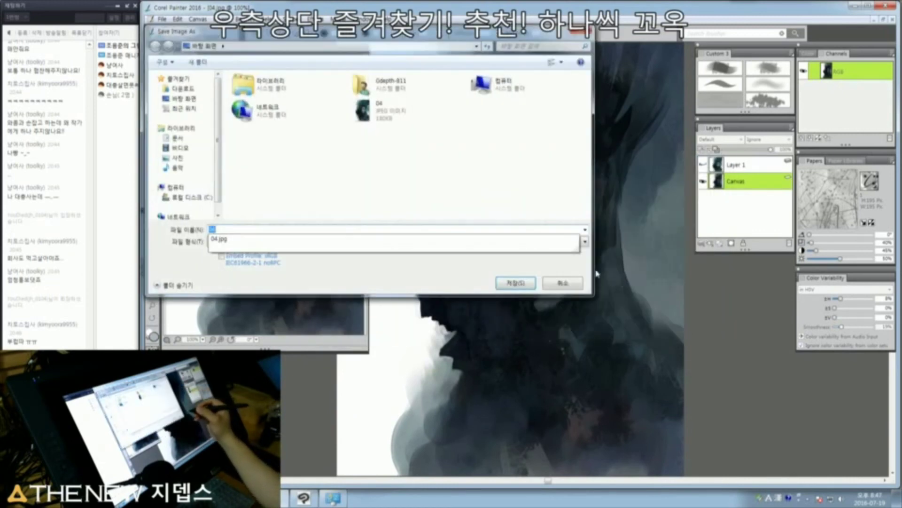
pyautogui.click(576, 242)
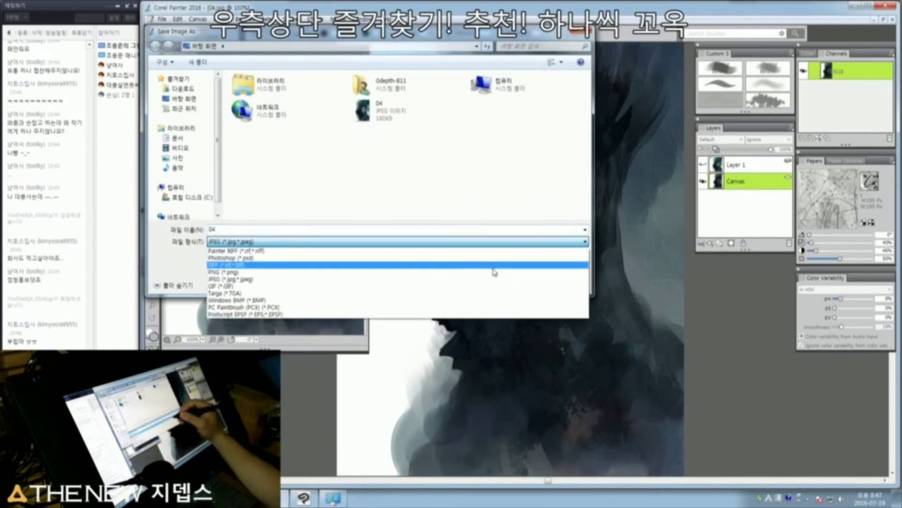
pyautogui.click(373, 258)
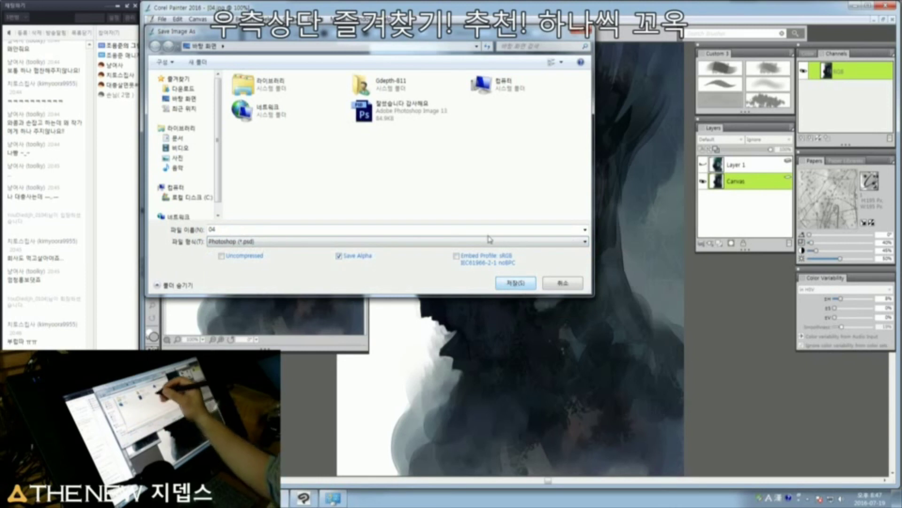
pyautogui.click(516, 284)
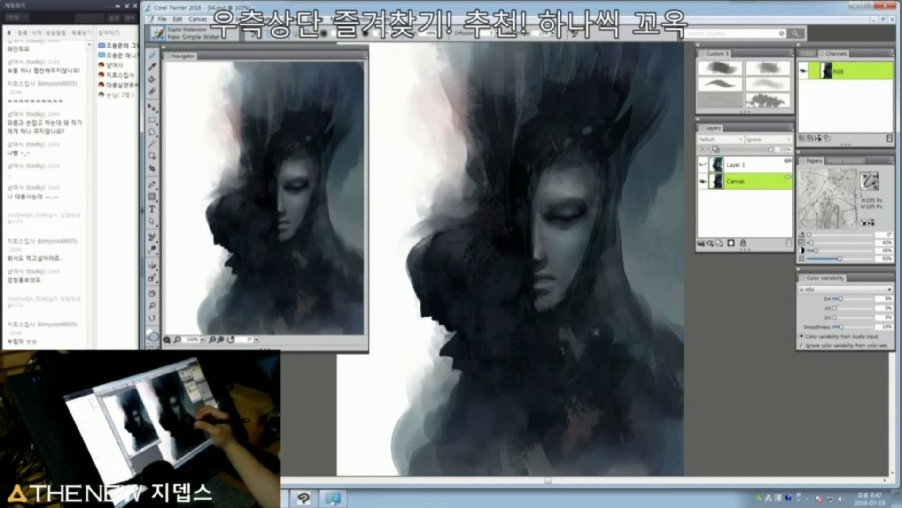
# Step: Glaze short watercolour strokes over the upper headdress directly above the pale figure's forehead, using a larger brush
pyautogui.moveTo(540, 291)
pyautogui.mouseDown()
pyautogui.moveTo(545, 342)
pyautogui.moveTo(564, 362)
pyautogui.moveTo(558, 327)
pyautogui.mouseUp()
pyautogui.moveTo(576, 163); pyautogui.dragTo(565, 219)
pyautogui.moveTo(567, 143); pyautogui.dragTo(574, 155)
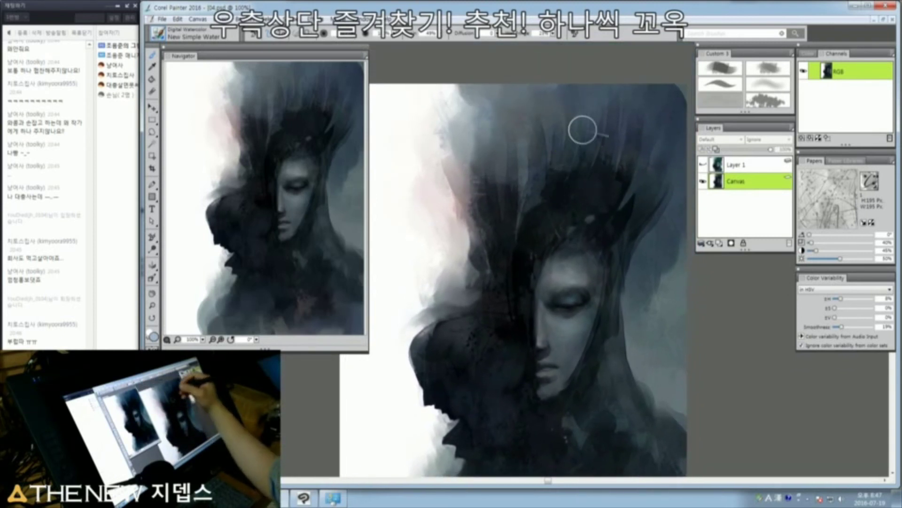
pyautogui.moveTo(572, 107); pyautogui.dragTo(583, 127)
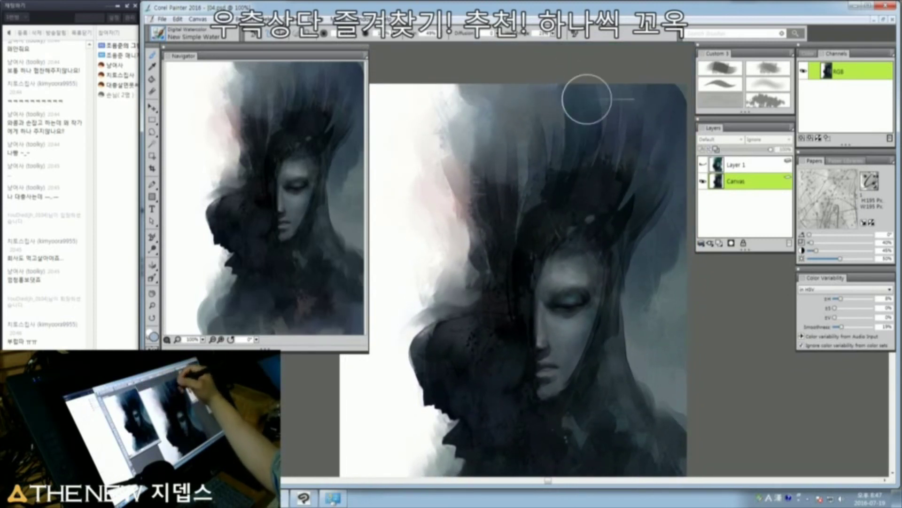
# Step: Choose a pale blue-grey and glaze long vertical streaks down the headdress side nearest the white background
pyautogui.hotkey('ctrl', 'alt', '1')
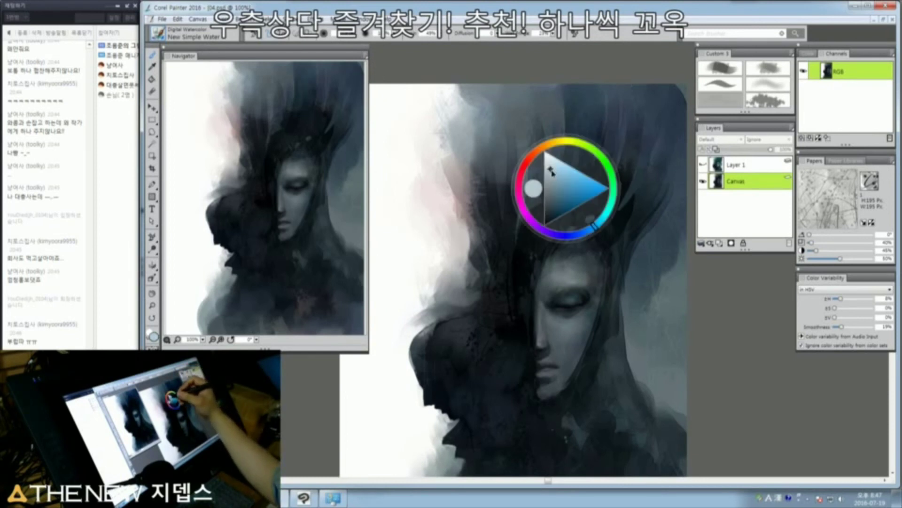
pyautogui.hotkey('ctrl', 'alt', '1')
pyautogui.moveTo(548, 77); pyautogui.dragTo(545, 158)
pyautogui.moveTo(528, 101); pyautogui.dragTo(534, 196)
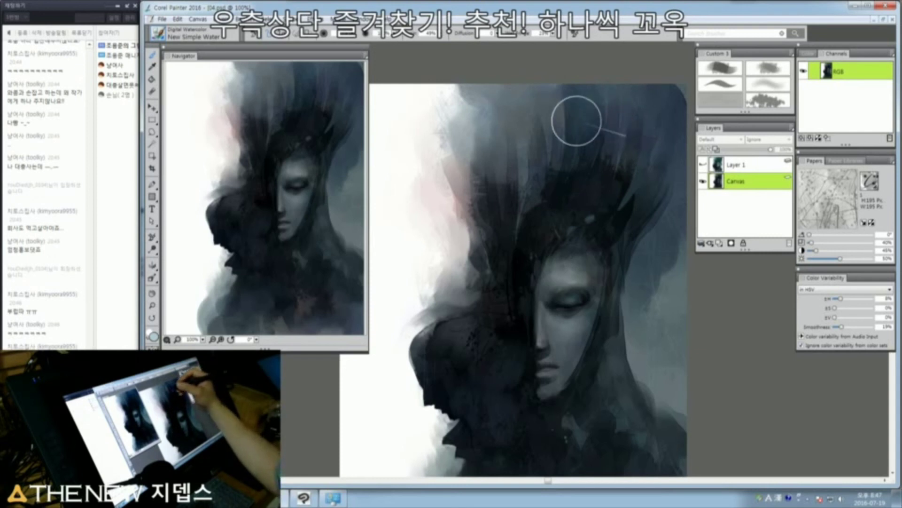
pyautogui.moveTo(512, 125)
pyautogui.mouseDown()
pyautogui.moveTo(510, 106)
pyautogui.moveTo(497, 177)
pyautogui.mouseUp()
pyautogui.moveTo(485, 91); pyautogui.dragTo(494, 187)
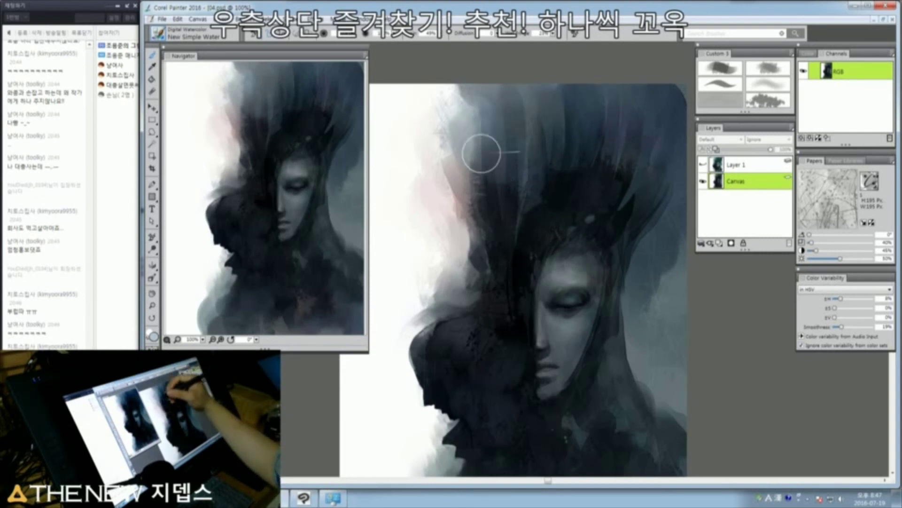
# Step: Choose a darker blue tone and deepen the outer plumes of the headdress above and behind the pale face
pyautogui.moveTo(588, 196); pyautogui.dragTo(549, 184)
pyautogui.moveTo(593, 120); pyautogui.dragTo(598, 123)
pyautogui.moveTo(613, 74)
pyautogui.mouseDown()
pyautogui.moveTo(626, 78)
pyautogui.moveTo(610, 108)
pyautogui.mouseUp()
pyautogui.hotkey('ctrl', 'alt', '1')
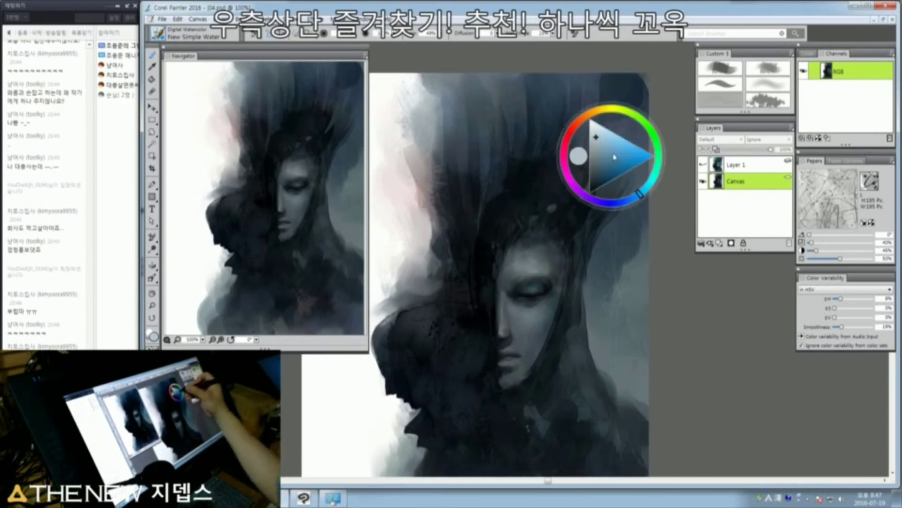
pyautogui.hotkey('ctrl', 'alt', '1')
pyautogui.moveTo(617, 84)
pyautogui.mouseDown()
pyautogui.moveTo(630, 66)
pyautogui.moveTo(582, 151)
pyautogui.mouseUp()
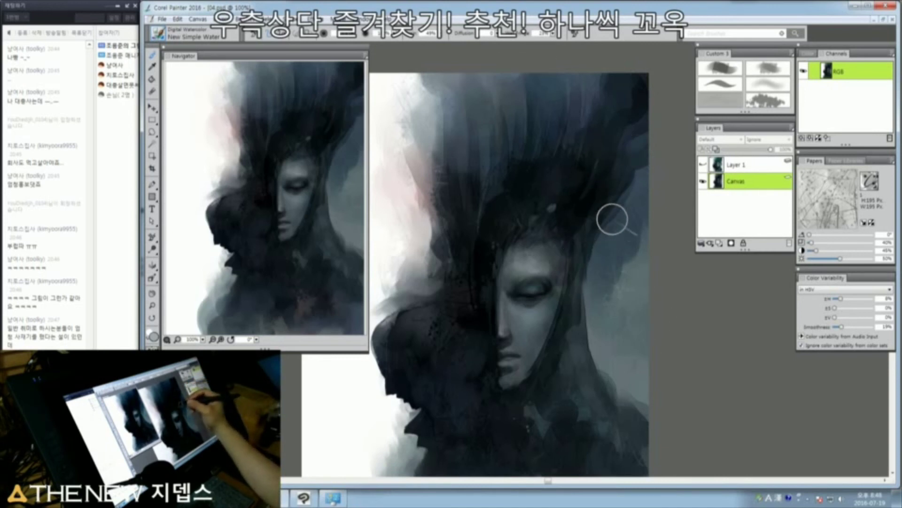
pyautogui.moveTo(631, 202)
pyautogui.mouseDown()
pyautogui.moveTo(599, 224)
pyautogui.moveTo(598, 242)
pyautogui.moveTo(607, 217)
pyautogui.mouseUp()
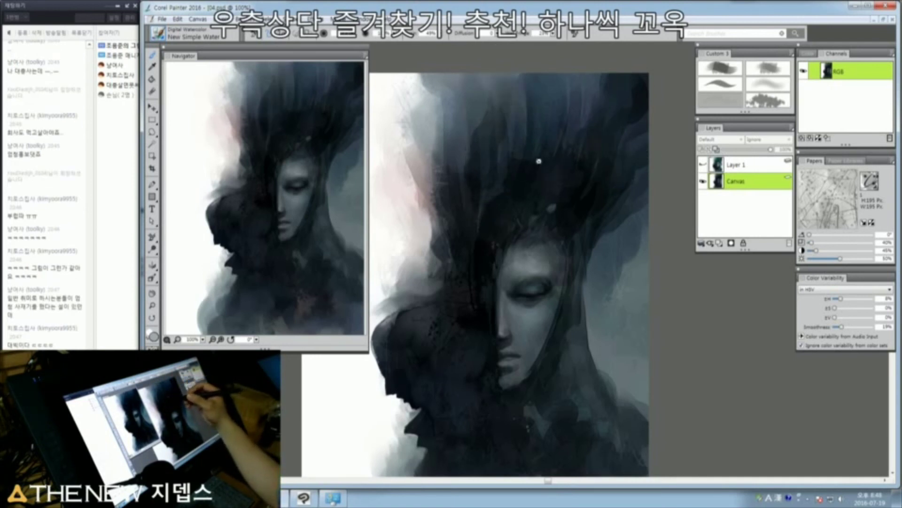
# Step: Undo the last stroke, enlarge the brush and darken the headdress mass toward the white background
pyautogui.hotkey('ctrl', 'z')
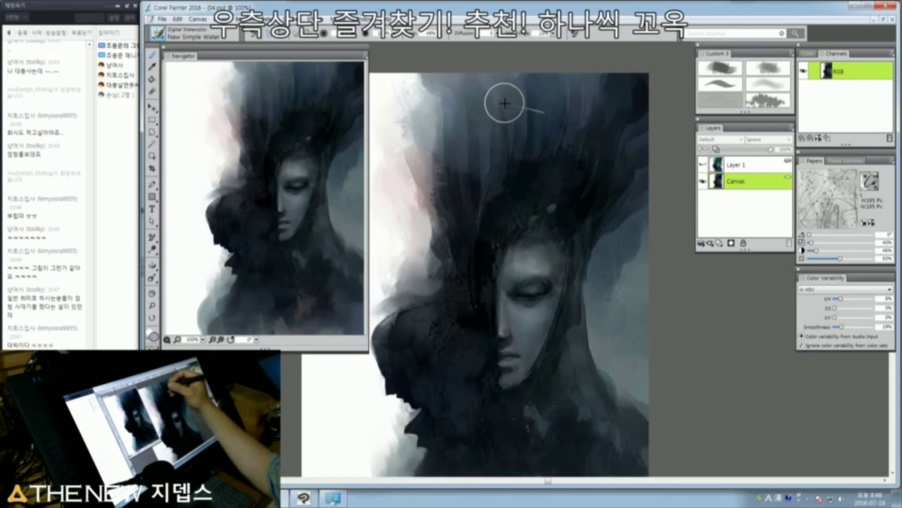
pyautogui.keyDown('ctrl'); pyautogui.keyDown('alt'); pyautogui.moveTo(500, 96); pyautogui.dragTo(520, 107); pyautogui.keyUp('alt'); pyautogui.keyUp('ctrl')
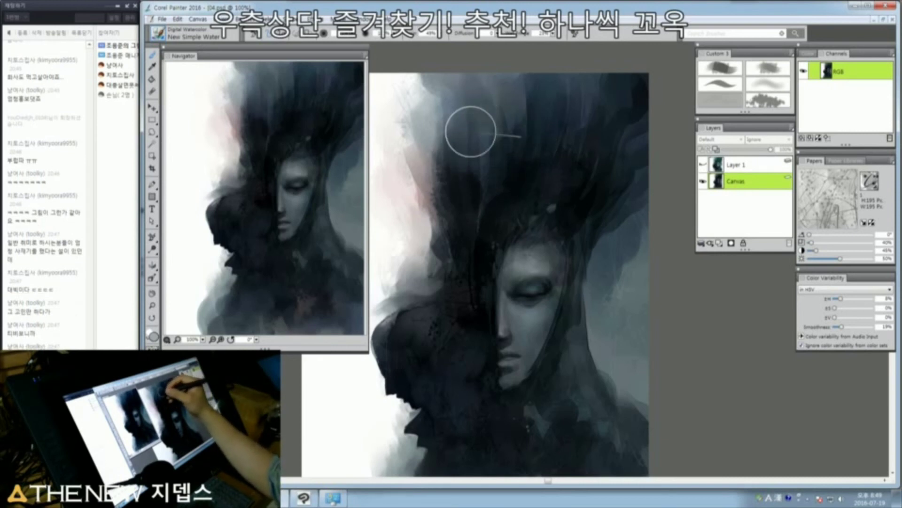
pyautogui.moveTo(461, 146)
pyautogui.keyDown('ctrl'); pyautogui.keyDown('alt'); pyautogui.mouseDown()
pyautogui.moveTo(478, 140)
pyautogui.moveTo(471, 112)
pyautogui.mouseUp(); pyautogui.keyUp('alt'); pyautogui.keyUp('ctrl')
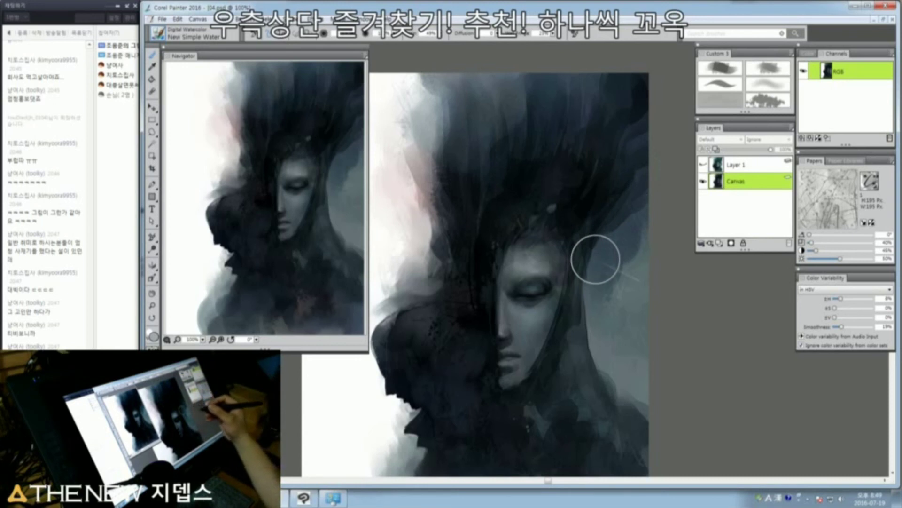
# Step: Paint dark veil strands from the pale figure's temple past the cheek, curving down onto the outer shoulder
pyautogui.moveTo(562, 243)
pyautogui.mouseDown()
pyautogui.moveTo(572, 193)
pyautogui.moveTo(563, 172)
pyautogui.mouseUp()
pyautogui.moveTo(568, 262)
pyautogui.mouseDown()
pyautogui.moveTo(576, 262)
pyautogui.moveTo(576, 303)
pyautogui.mouseUp()
pyautogui.moveTo(572, 270)
pyautogui.mouseDown()
pyautogui.moveTo(574, 290)
pyautogui.moveTo(596, 339)
pyautogui.mouseUp()
pyautogui.moveTo(576, 265); pyautogui.dragTo(579, 255)
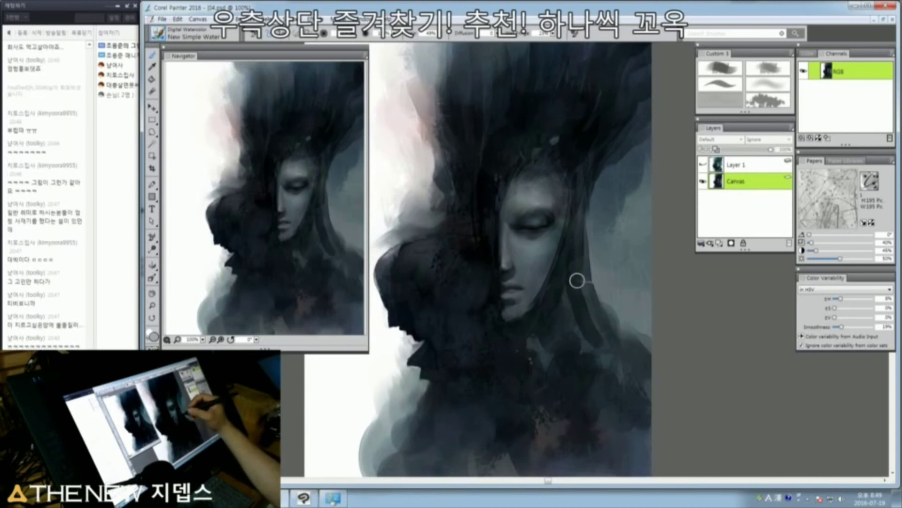
pyautogui.moveTo(582, 288)
pyautogui.mouseDown()
pyautogui.moveTo(596, 322)
pyautogui.moveTo(619, 339)
pyautogui.moveTo(583, 312)
pyautogui.moveTo(647, 359)
pyautogui.mouseUp()
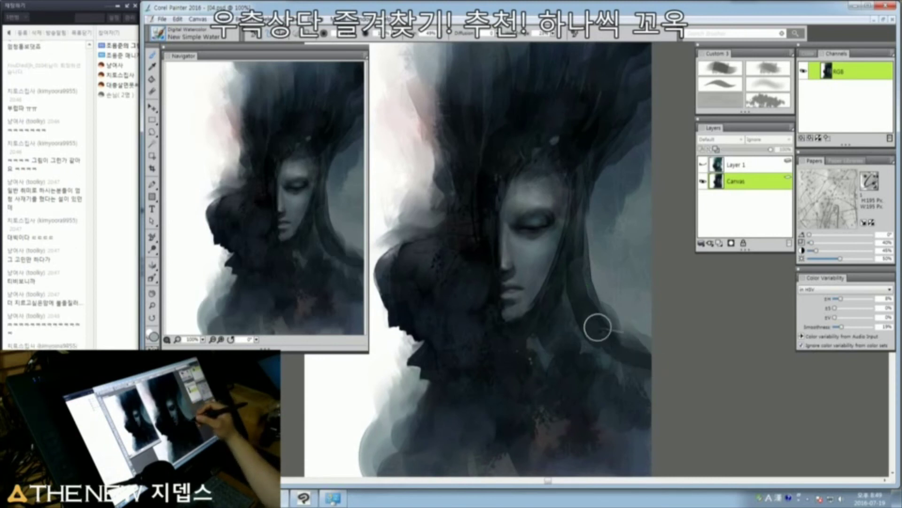
# Step: Blend the veil into the outer shoulder and upper chest with broad dark strokes
pyautogui.moveTo(624, 342)
pyautogui.mouseDown()
pyautogui.moveTo(636, 353)
pyautogui.moveTo(589, 325)
pyautogui.mouseUp()
pyautogui.moveTo(563, 292); pyautogui.dragTo(567, 299)
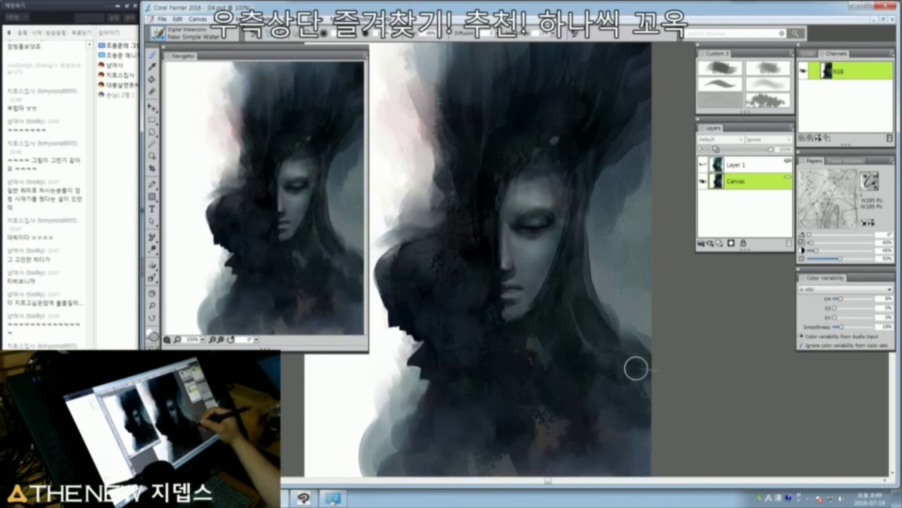
pyautogui.keyDown('ctrl'); pyautogui.keyDown('alt'); pyautogui.moveTo(623, 355); pyautogui.dragTo(611, 347); pyautogui.keyUp('alt'); pyautogui.keyUp('ctrl')
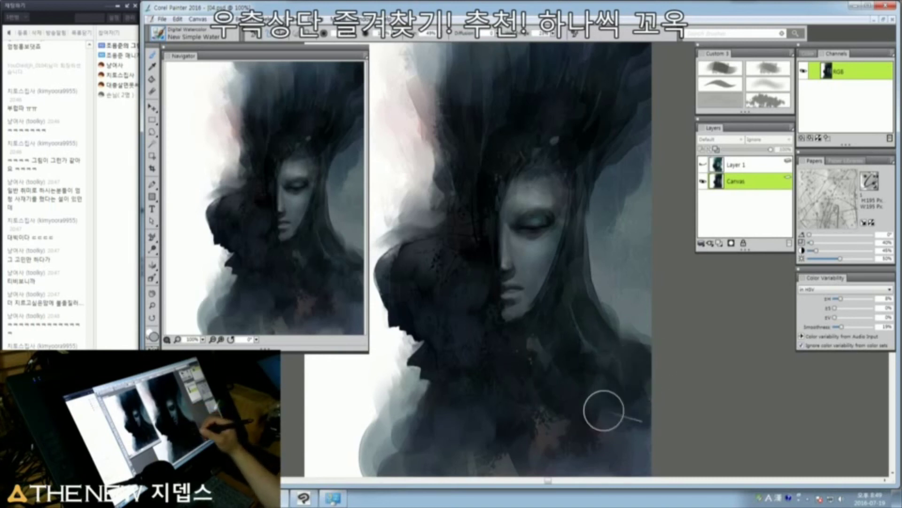
pyautogui.moveTo(603, 380); pyautogui.dragTo(601, 340)
# Step: Adjust the brush size and glaze dark tones over the chest below the chin and between the two figures
pyautogui.keyDown('ctrl'); pyautogui.keyDown('alt'); pyautogui.moveTo(539, 300); pyautogui.dragTo(519, 311); pyautogui.keyUp('alt'); pyautogui.keyUp('ctrl')
pyautogui.keyDown('ctrl'); pyautogui.keyDown('alt'); pyautogui.moveTo(527, 277); pyautogui.dragTo(537, 266); pyautogui.keyUp('alt'); pyautogui.keyUp('ctrl')
pyautogui.keyDown('ctrl'); pyautogui.keyDown('alt'); pyautogui.moveTo(508, 307); pyautogui.dragTo(490, 294); pyautogui.keyUp('alt'); pyautogui.keyUp('ctrl')
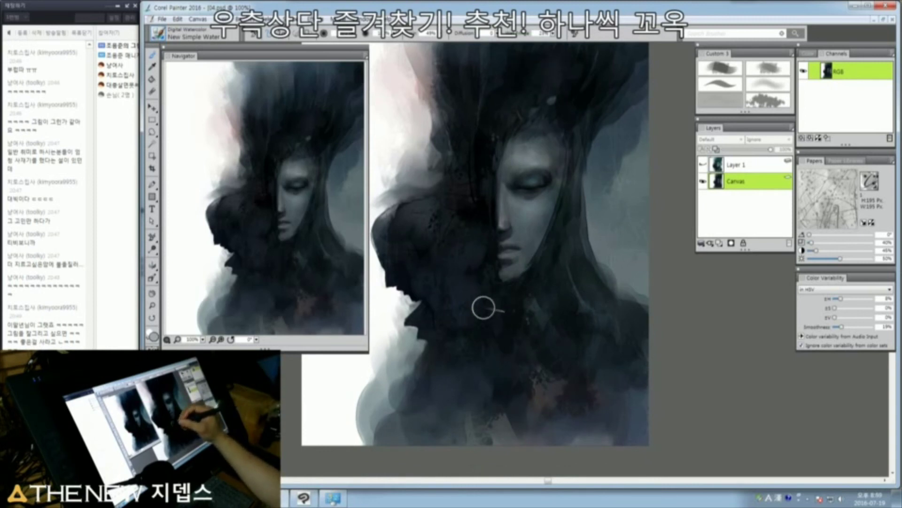
pyautogui.press(']')
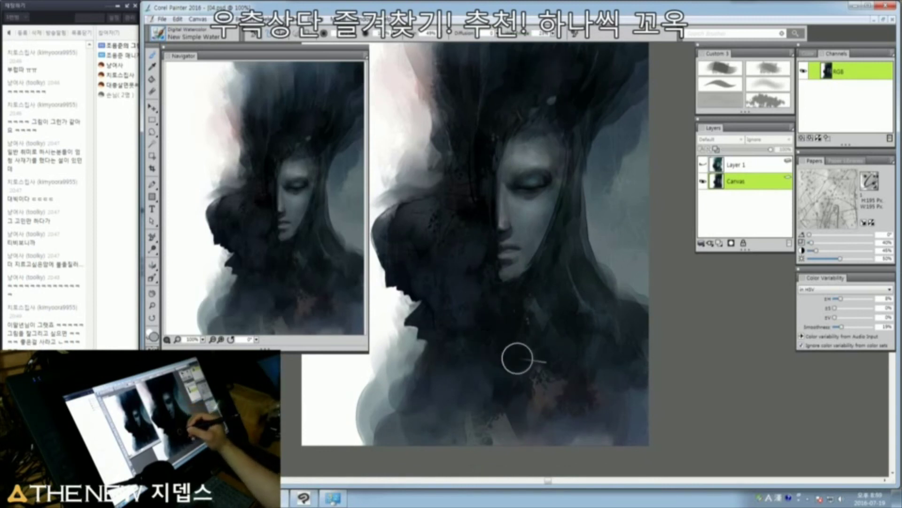
pyautogui.press(']')
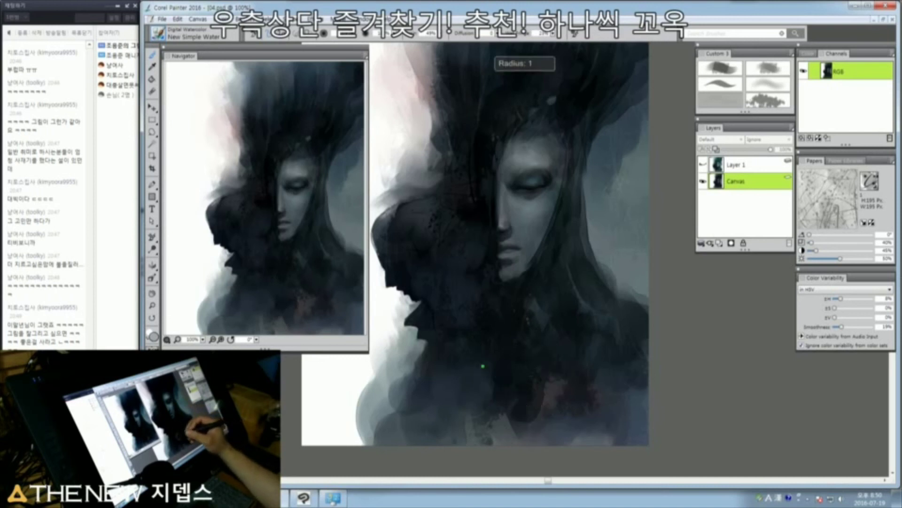
pyautogui.moveTo(487, 398)
pyautogui.mouseDown()
pyautogui.moveTo(464, 421)
pyautogui.moveTo(455, 410)
pyautogui.moveTo(462, 423)
pyautogui.moveTo(443, 429)
pyautogui.moveTo(441, 447)
pyautogui.moveTo(433, 432)
pyautogui.moveTo(432, 439)
pyautogui.moveTo(447, 390)
pyautogui.moveTo(497, 416)
pyautogui.moveTo(538, 401)
pyautogui.moveTo(499, 403)
pyautogui.moveTo(498, 443)
pyautogui.moveTo(513, 428)
pyautogui.moveTo(522, 443)
pyautogui.moveTo(540, 435)
pyautogui.moveTo(531, 450)
pyautogui.moveTo(544, 443)
pyautogui.moveTo(526, 416)
pyautogui.moveTo(520, 439)
pyautogui.moveTo(506, 404)
pyautogui.moveTo(548, 414)
pyautogui.moveTo(543, 440)
pyautogui.moveTo(526, 320)
pyautogui.mouseUp()
pyautogui.moveTo(562, 358); pyautogui.dragTo(560, 422)
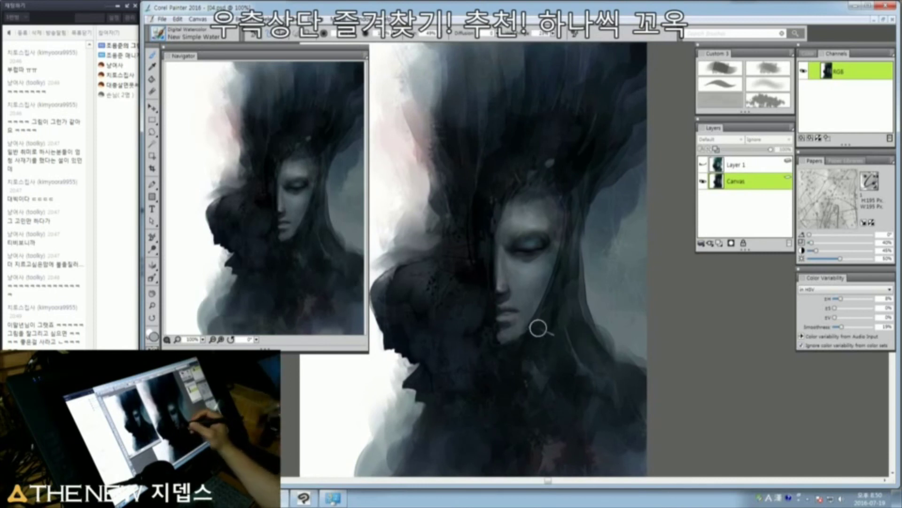
# Step: Refine the pale figure's chin, jawline and lower cheek with a small brush
pyautogui.moveTo(537, 324); pyautogui.dragTo(545, 332)
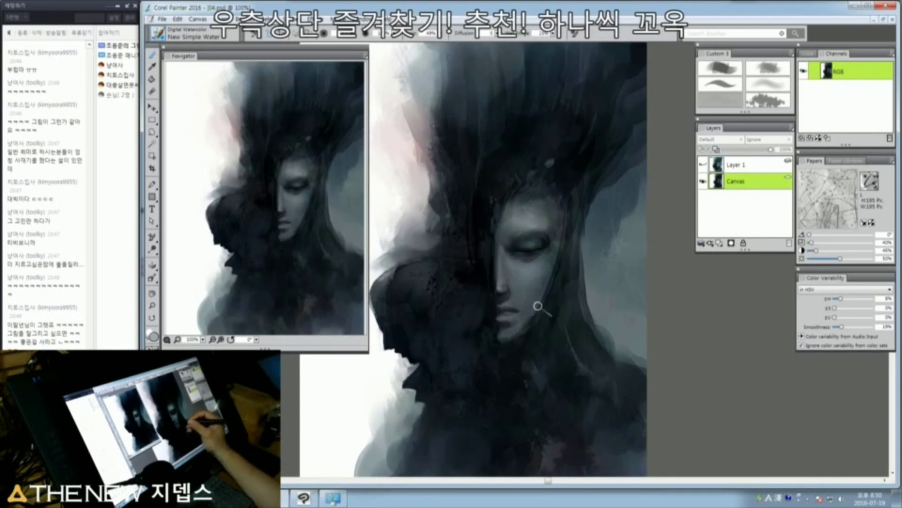
pyautogui.moveTo(523, 328); pyautogui.dragTo(526, 323)
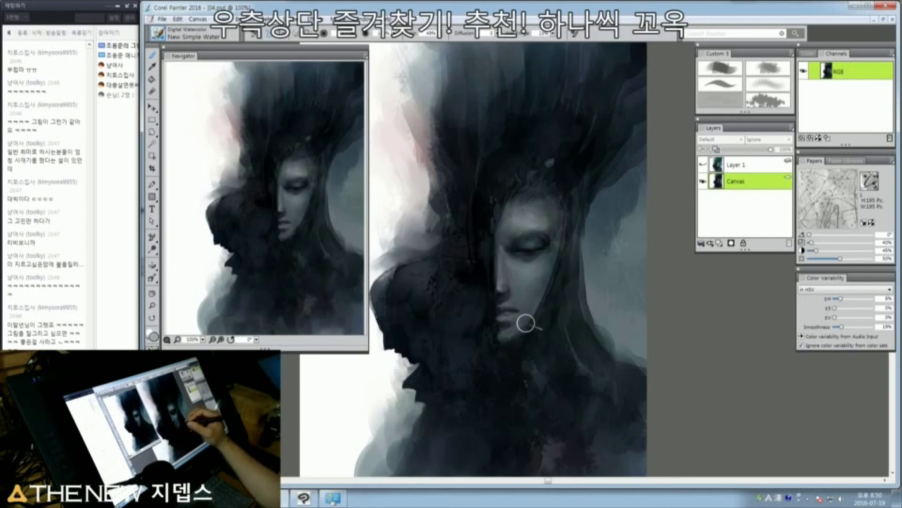
pyautogui.moveTo(536, 315); pyautogui.dragTo(532, 324)
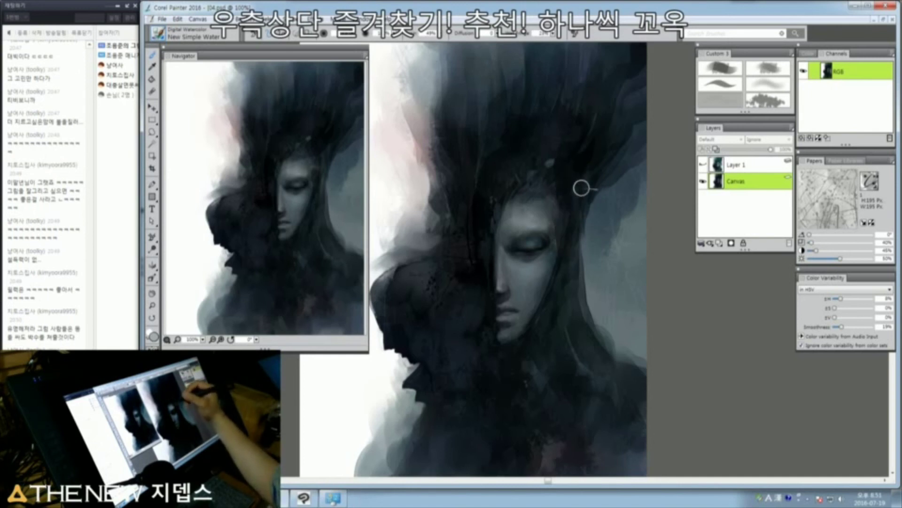
pyautogui.moveTo(569, 229)
pyautogui.mouseDown()
pyautogui.moveTo(557, 243)
pyautogui.moveTo(556, 218)
pyautogui.mouseUp()
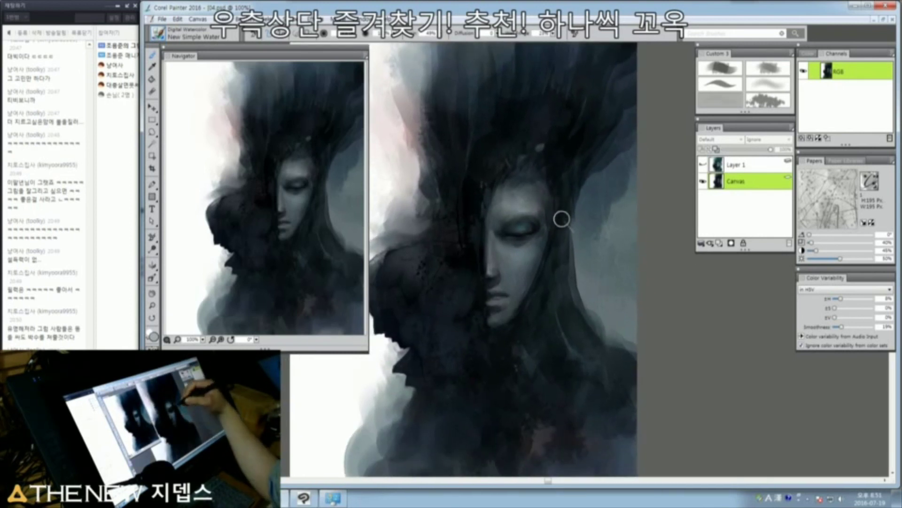
pyautogui.keyDown('ctrl'); pyautogui.click(565, 216); pyautogui.keyUp('ctrl')
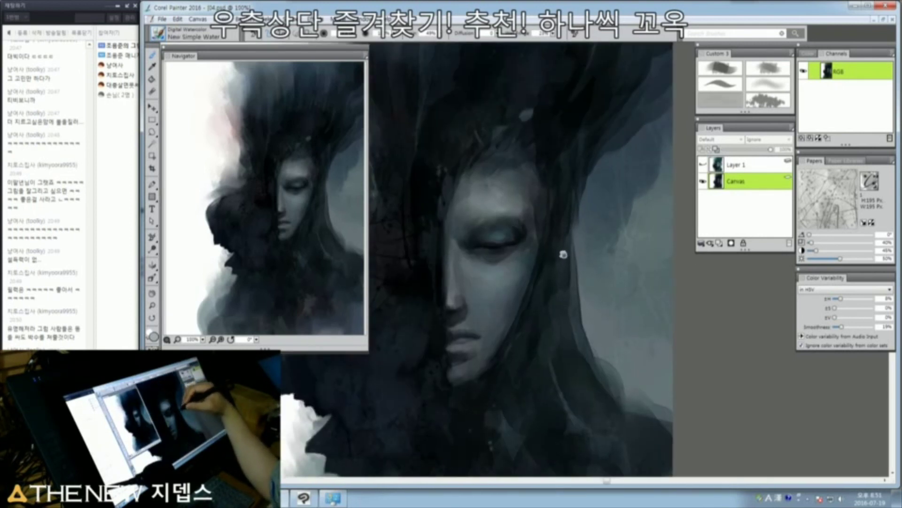
pyautogui.moveTo(566, 251); pyautogui.dragTo(557, 283)
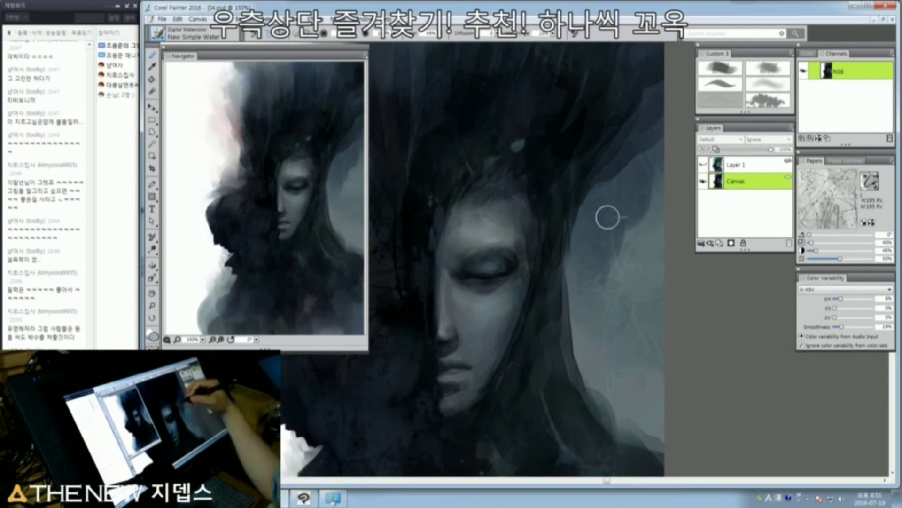
pyautogui.moveTo(603, 225); pyautogui.dragTo(598, 296)
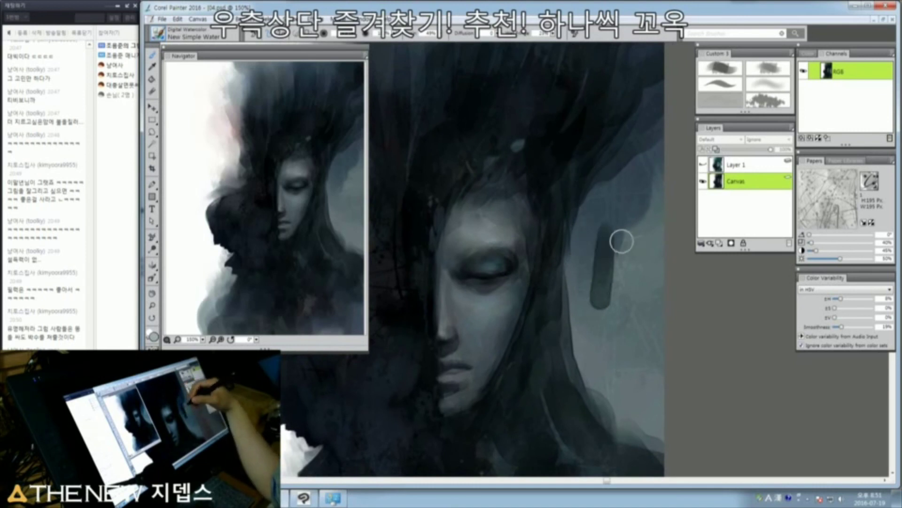
pyautogui.moveTo(621, 219); pyautogui.dragTo(605, 300)
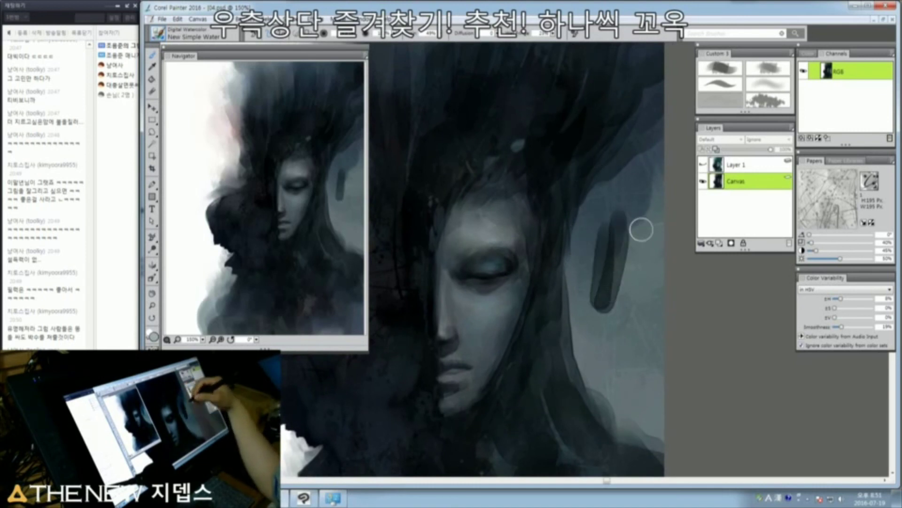
pyautogui.moveTo(634, 218); pyautogui.dragTo(604, 329)
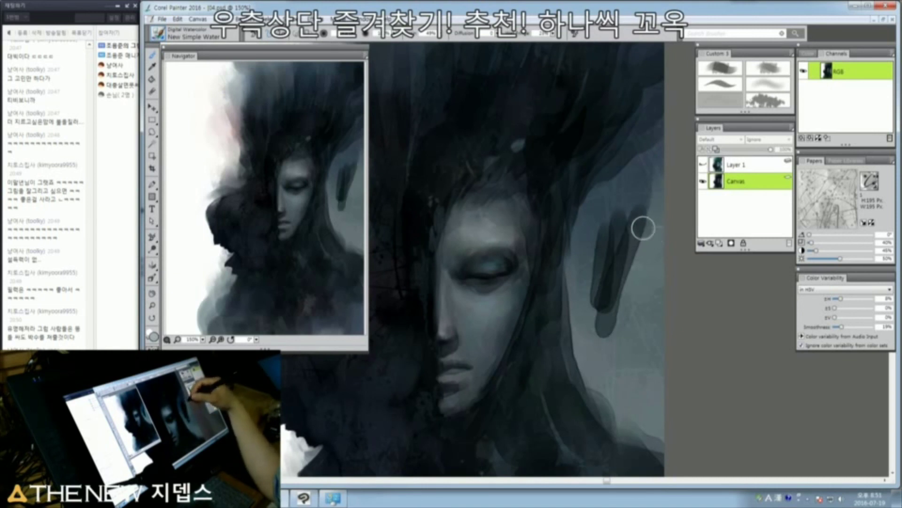
pyautogui.moveTo(645, 226); pyautogui.dragTo(605, 329)
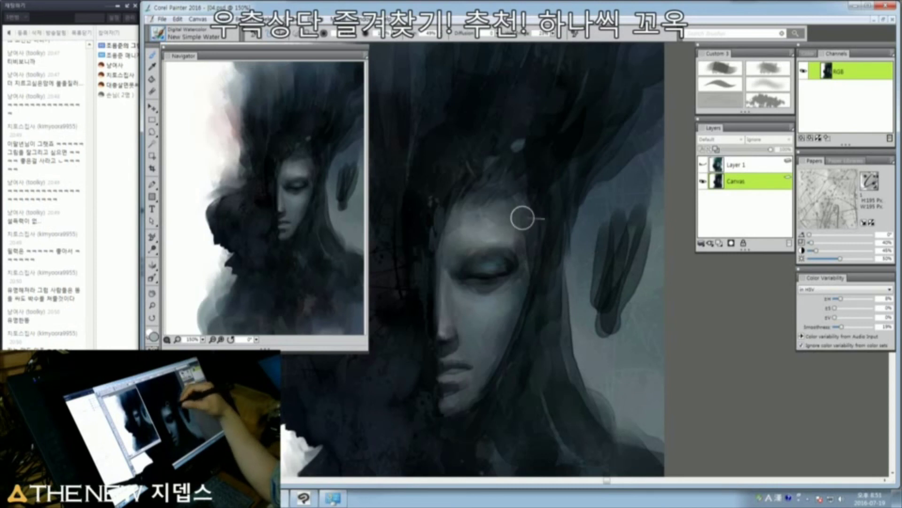
pyautogui.hotkey('ctrl', 'z')
pyautogui.hotkey('ctrl', 'z')
pyautogui.hotkey('ctrl', 'z')
pyautogui.hotkey('ctrl', 'z')
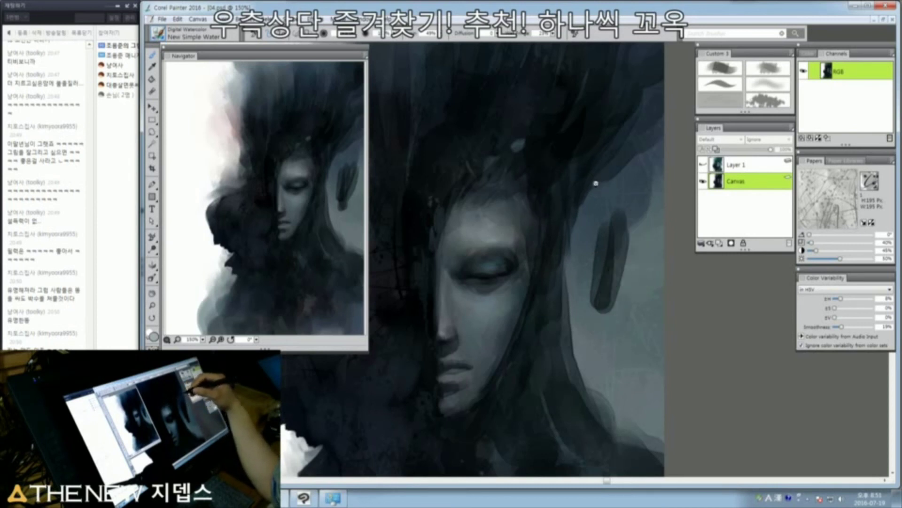
pyautogui.hotkey('ctrl', 'z')
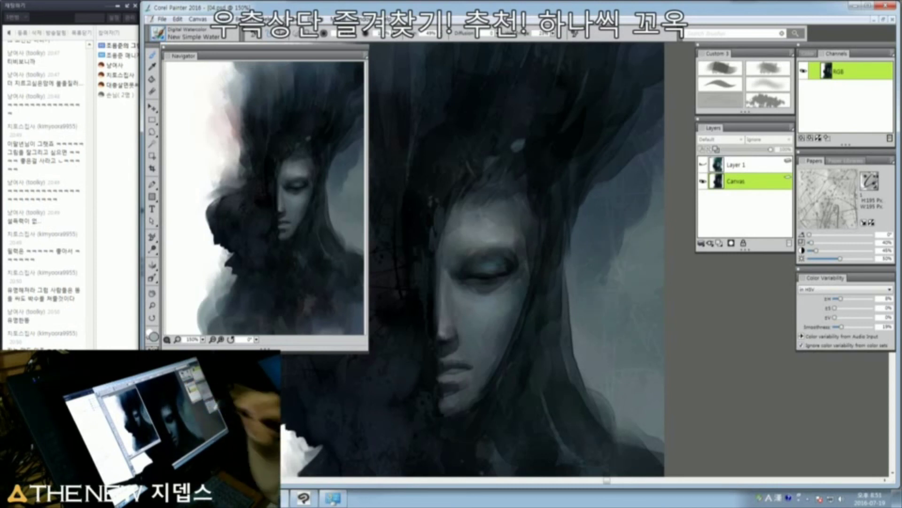
# Step: Review the whole painting, then touch up the hairline and headdress base above the pale figure's forehead
pyautogui.keyDown('ctrl'); pyautogui.keyDown('alt'); pyautogui.click(569, 198); pyautogui.keyUp('alt'); pyautogui.keyUp('ctrl')
pyautogui.keyDown('ctrl'); pyautogui.keyDown('alt'); pyautogui.click(568, 198); pyautogui.keyUp('alt'); pyautogui.keyUp('ctrl')
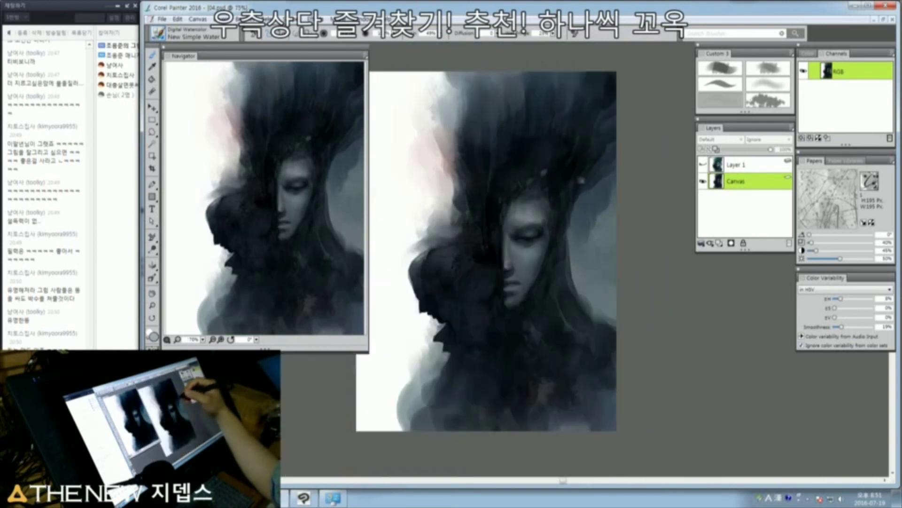
pyautogui.moveTo(572, 176); pyautogui.dragTo(574, 220)
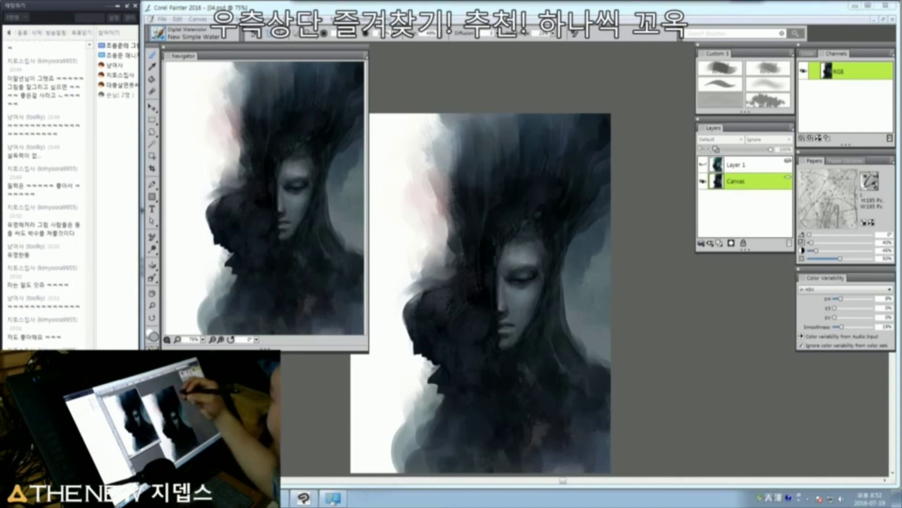
pyautogui.click(541, 227)
pyautogui.moveTo(541, 228); pyautogui.dragTo(574, 214)
pyautogui.hotkey('ctrl', '+')
pyautogui.moveTo(544, 252); pyautogui.dragTo(542, 234)
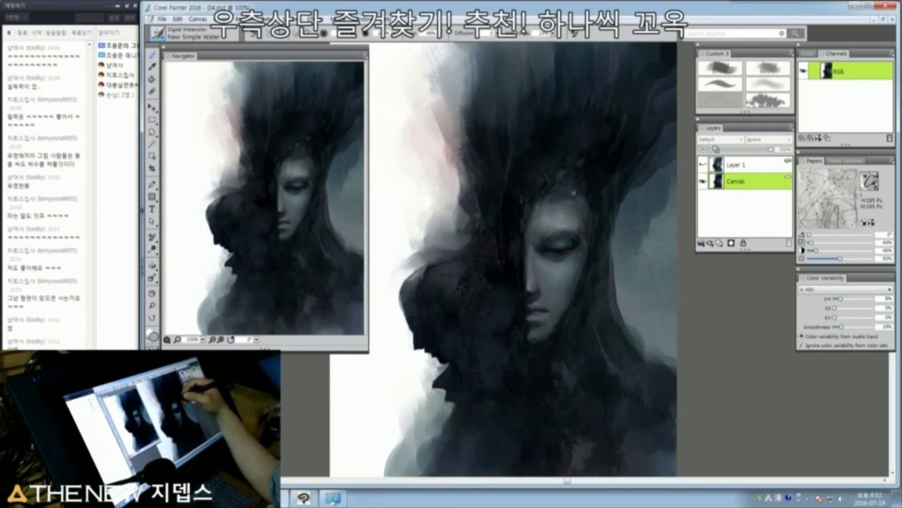
pyautogui.moveTo(572, 212); pyautogui.dragTo(574, 188)
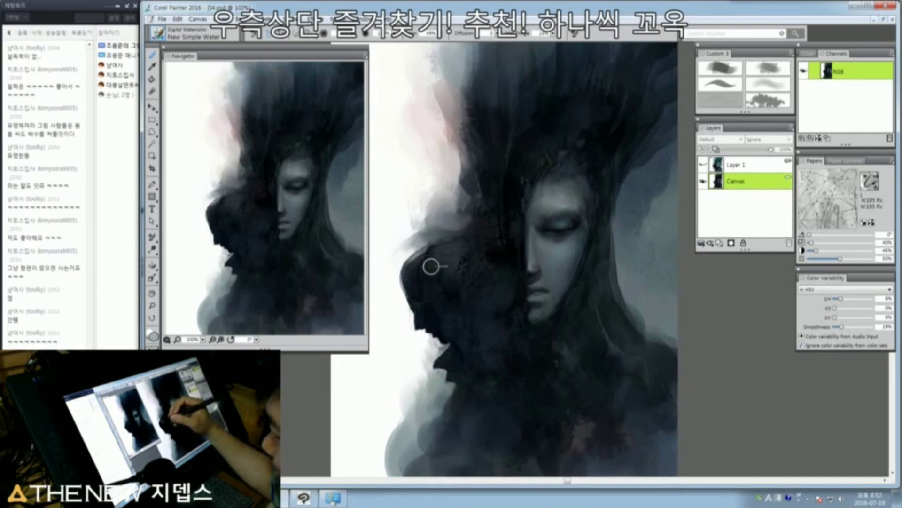
# Step: Soften the dark figure's head, switch to the Calligraphy pen and touch up its profile edge with small white strokes
pyautogui.moveTo(432, 267); pyautogui.dragTo(446, 267)
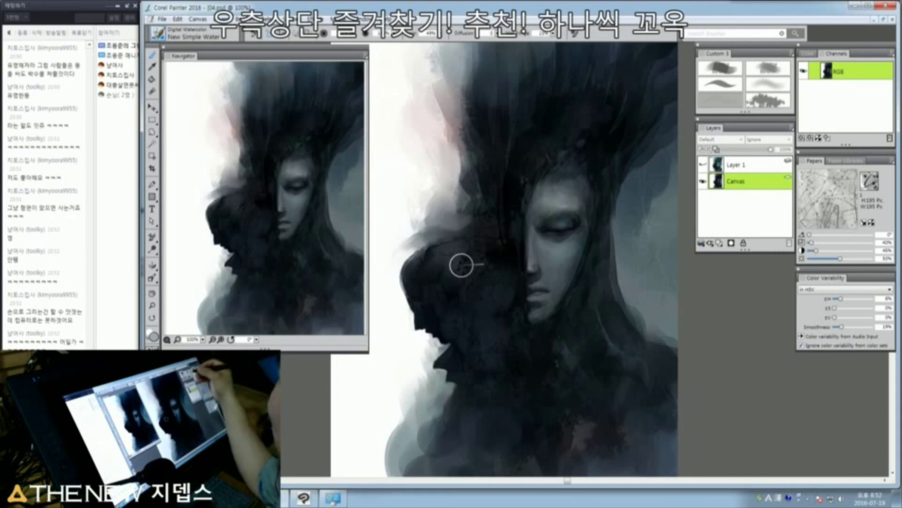
pyautogui.click(720, 84)
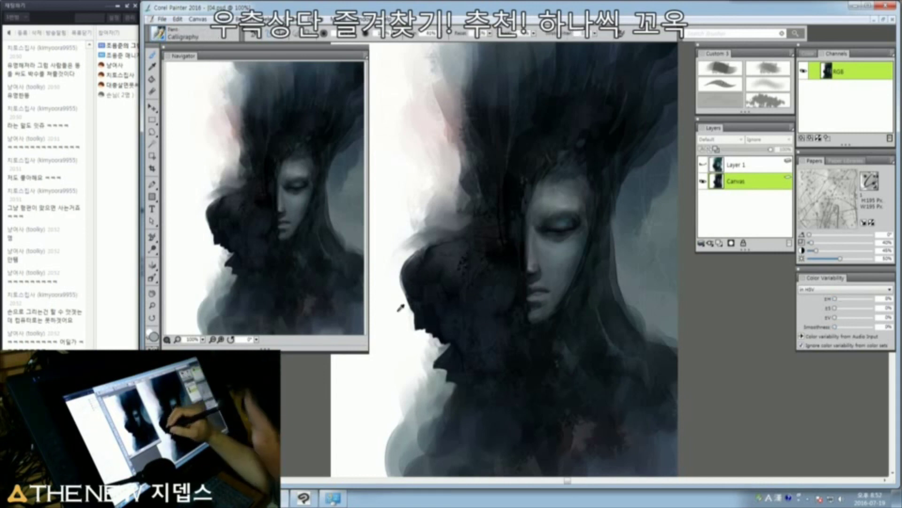
pyautogui.press('[')
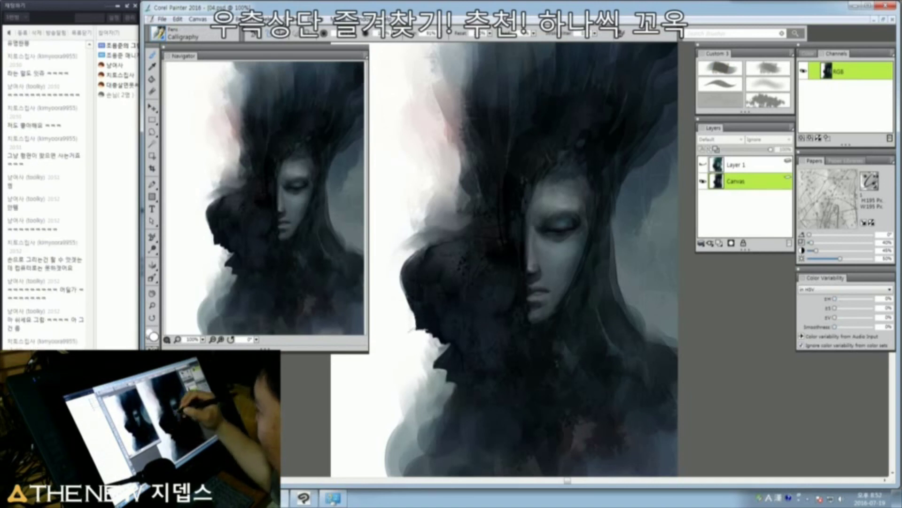
pyautogui.moveTo(447, 330); pyautogui.dragTo(458, 311)
pyautogui.keyDown('ctrl'); pyautogui.click(447, 310); pyautogui.keyUp('ctrl')
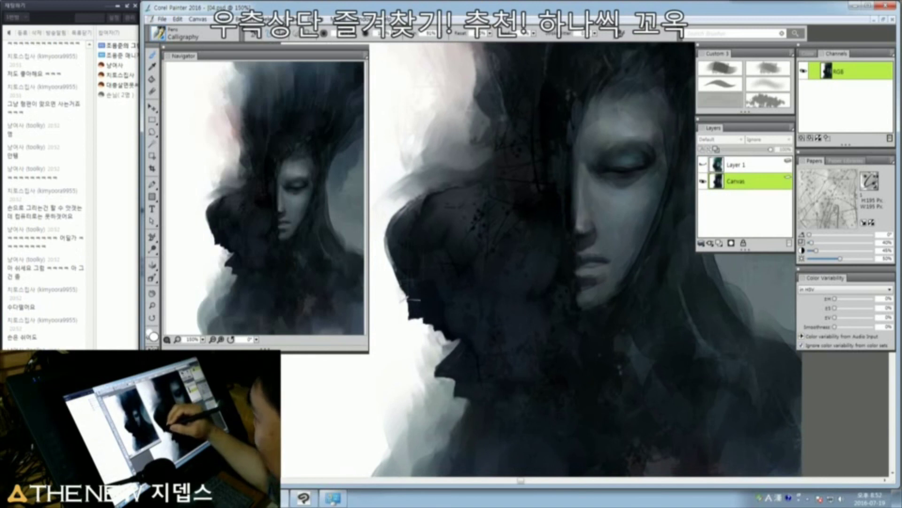
pyautogui.moveTo(397, 291); pyautogui.dragTo(400, 290)
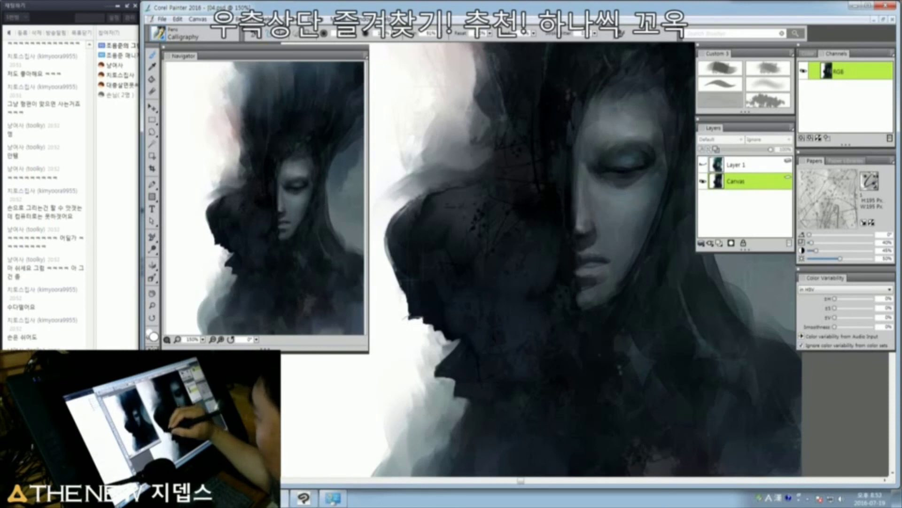
pyautogui.moveTo(436, 304); pyautogui.dragTo(457, 335)
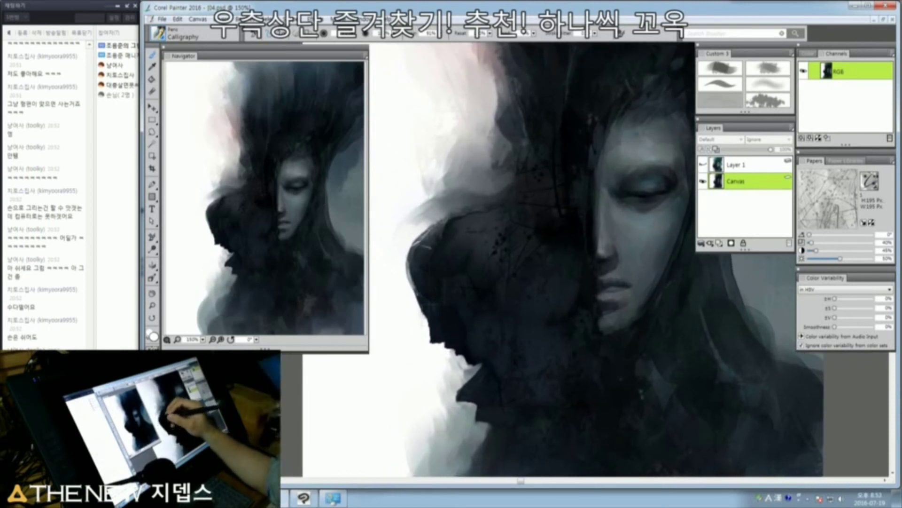
# Step: Draw thin curved white Calligraphy strokes along the dark figure's forehead and outer hairline
pyautogui.moveTo(407, 274); pyautogui.dragTo(444, 232)
pyautogui.moveTo(418, 287)
pyautogui.mouseDown()
pyautogui.moveTo(413, 256)
pyautogui.moveTo(430, 238)
pyautogui.mouseUp()
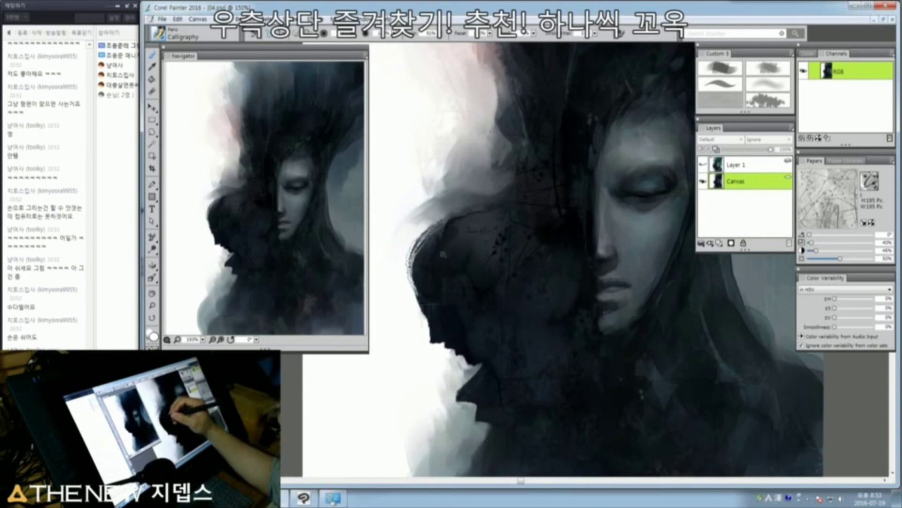
pyautogui.hotkey('ctrl', '-')
pyautogui.hotkey('ctrl', '-')
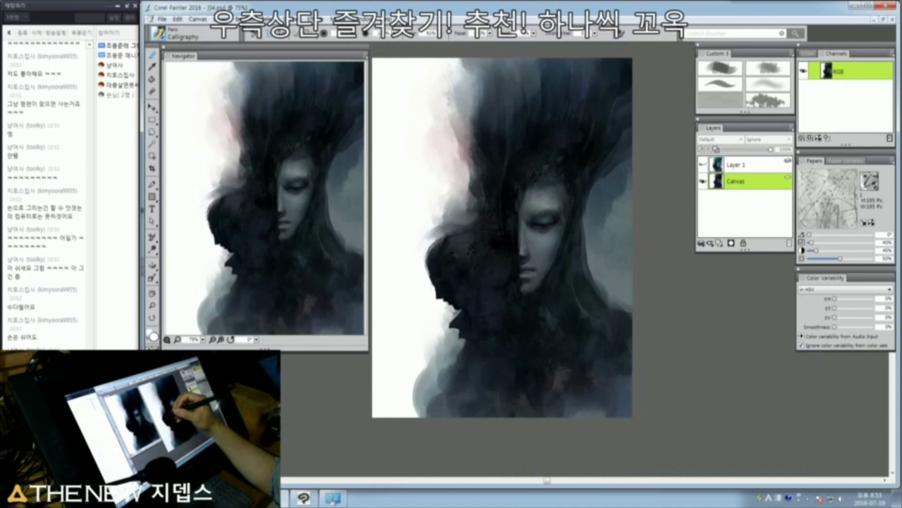
pyautogui.moveTo(447, 249); pyautogui.dragTo(432, 272)
pyautogui.hotkey('ctrl', 'z')
pyautogui.moveTo(449, 237); pyautogui.dragTo(422, 270)
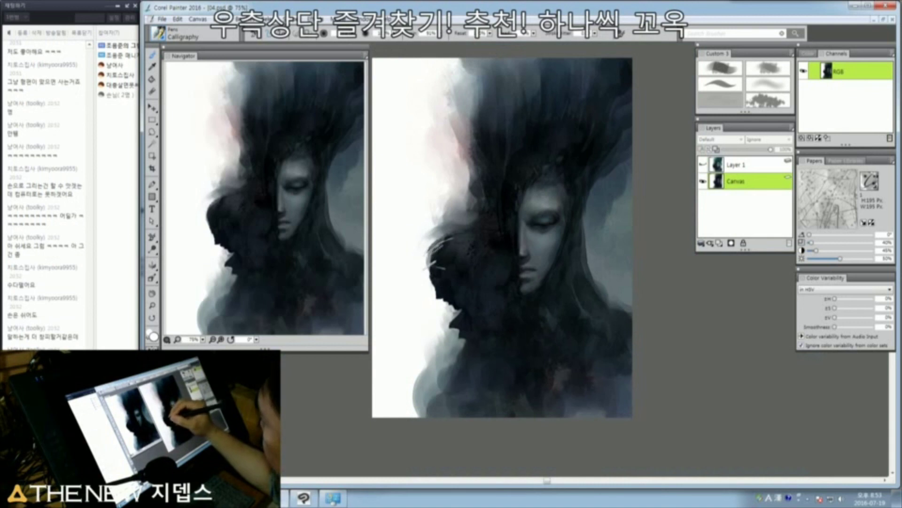
pyautogui.moveTo(457, 265); pyautogui.dragTo(436, 263)
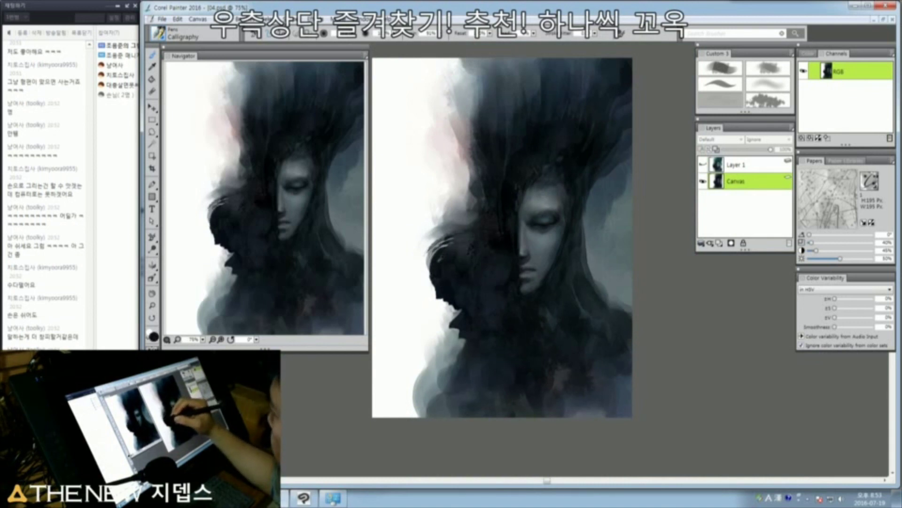
# Step: Add fine dark curved strokes around the white strands at the outer edge of the dark figure's forehead
pyautogui.moveTo(460, 243)
pyautogui.mouseDown()
pyautogui.moveTo(437, 250)
pyautogui.moveTo(456, 248)
pyautogui.mouseUp()
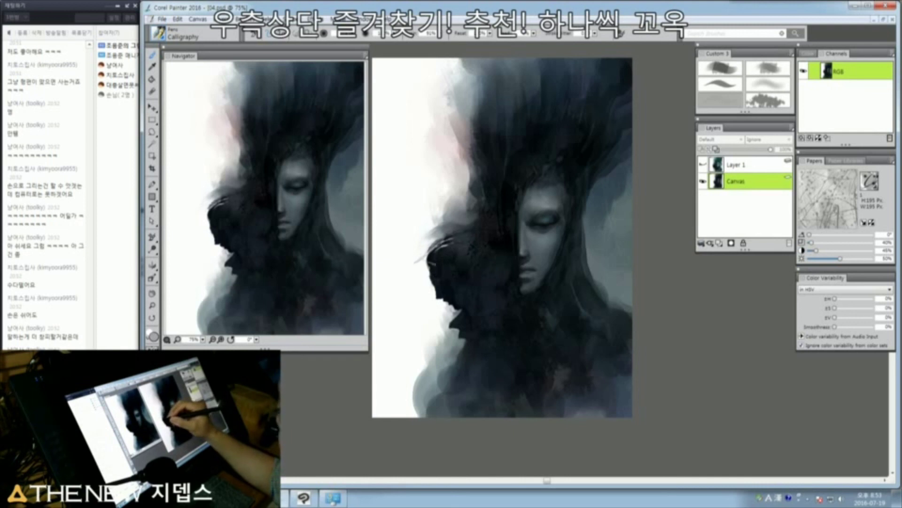
pyautogui.moveTo(440, 255); pyautogui.dragTo(426, 264)
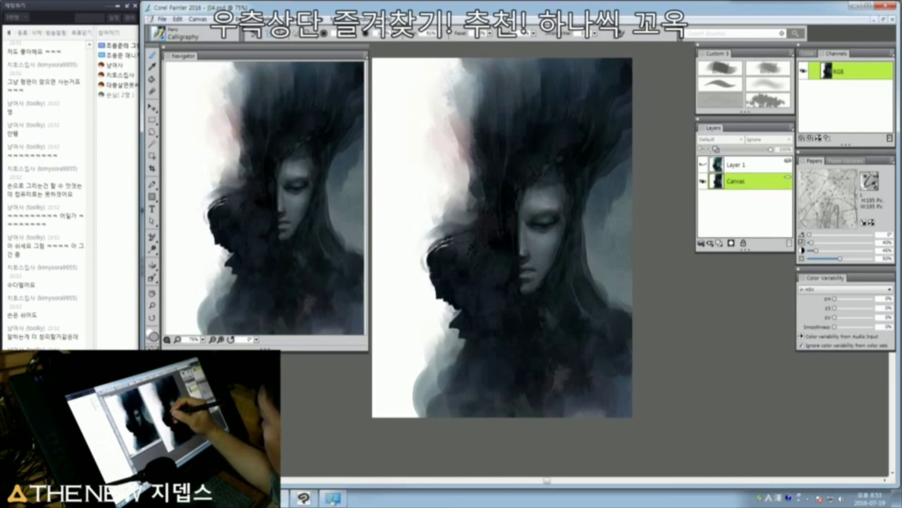
pyautogui.hotkey('ctrl', 'alt')
pyautogui.moveTo(426, 245); pyautogui.dragTo(428, 270)
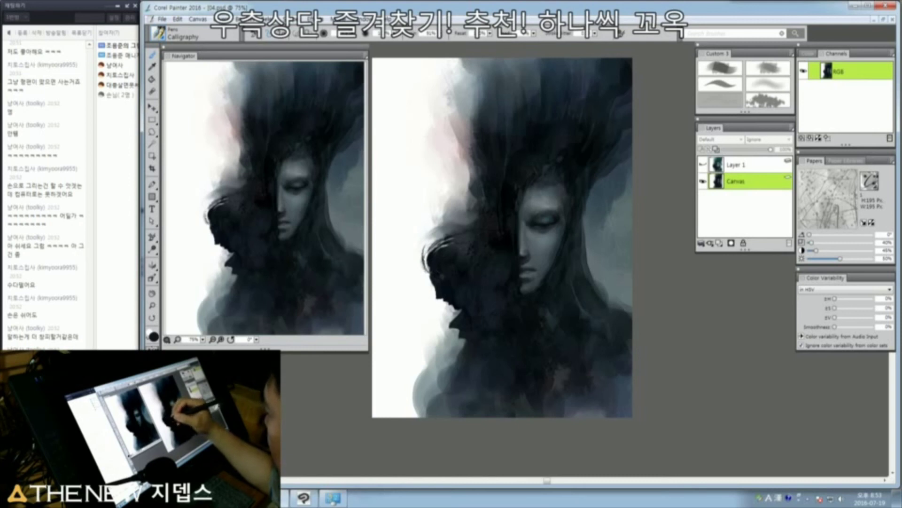
pyautogui.hotkey('ctrl', 'z')
pyautogui.scroll(2, 441, 265)
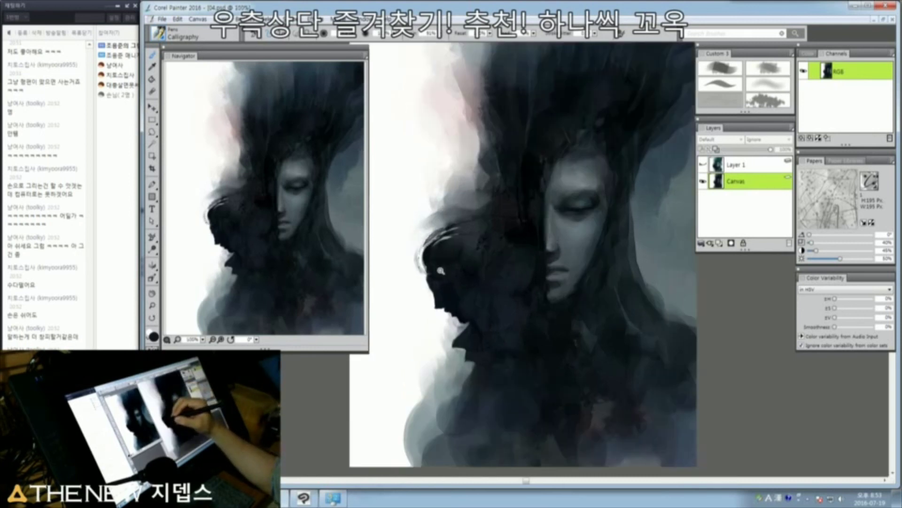
pyautogui.moveTo(430, 257); pyautogui.dragTo(457, 259)
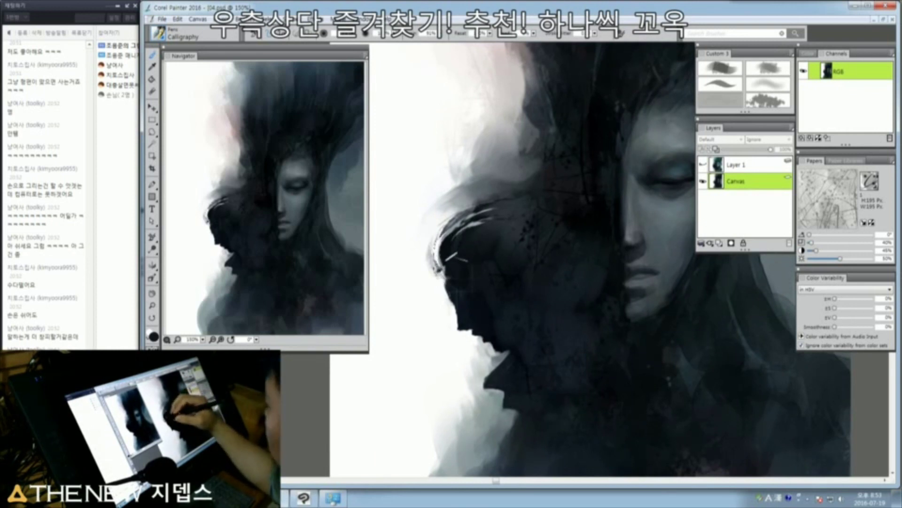
pyautogui.hotkey('ctrl', 'z')
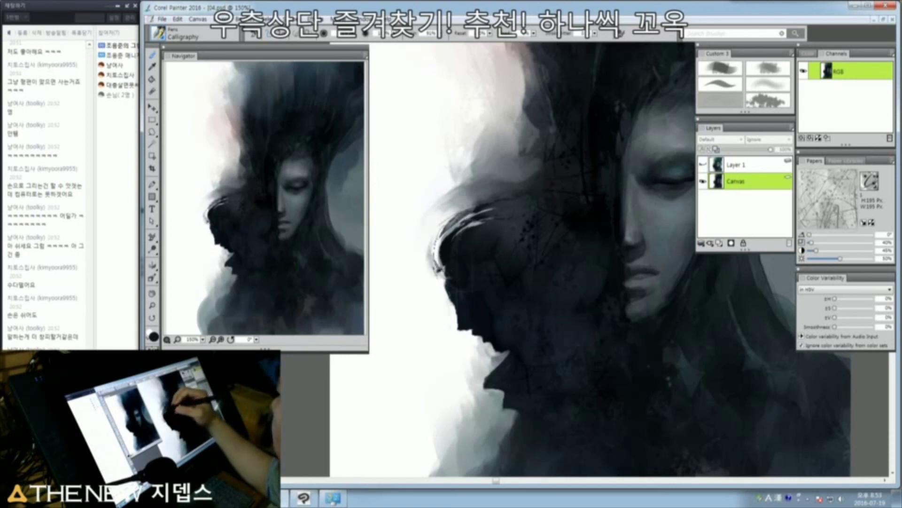
# Step: Resize the pen to about radius 7 and thicken the dark figure's forehead outline with dark curved strokes
pyautogui.hotkey('ctrl', 'alt')
pyautogui.moveTo(440, 222); pyautogui.dragTo(438, 271)
pyautogui.hotkey('ctrl', 'alt')
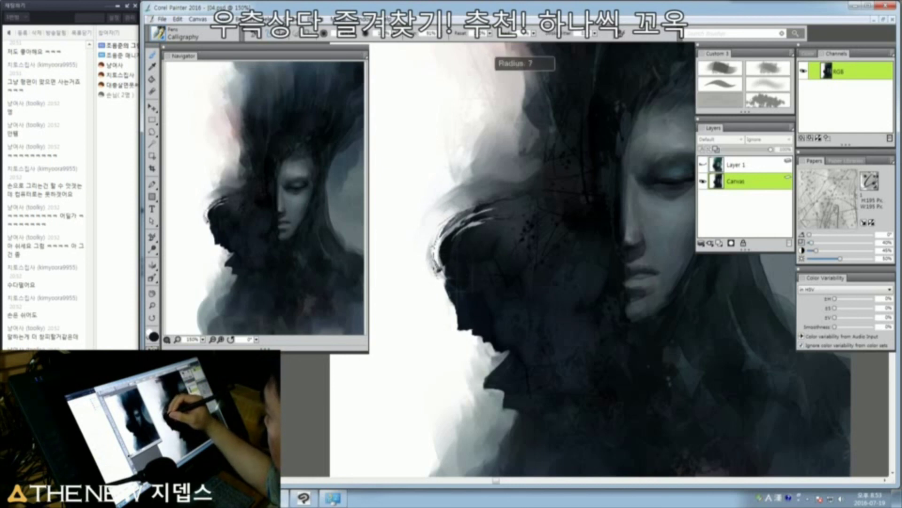
pyautogui.moveTo(442, 224); pyautogui.dragTo(447, 275)
pyautogui.moveTo(436, 235); pyautogui.dragTo(443, 278)
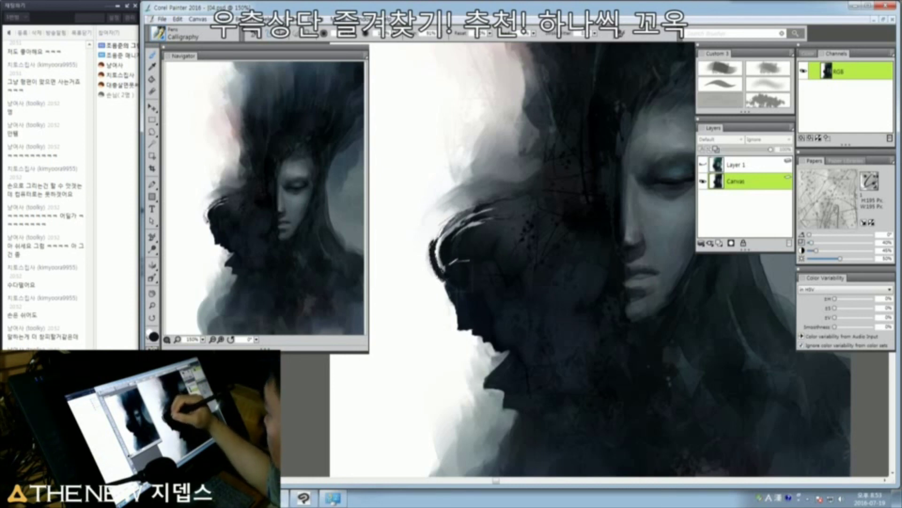
pyautogui.hotkey('ctrl', 'z')
pyautogui.moveTo(449, 284)
pyautogui.mouseDown()
pyautogui.moveTo(470, 281)
pyautogui.moveTo(437, 254)
pyautogui.mouseUp()
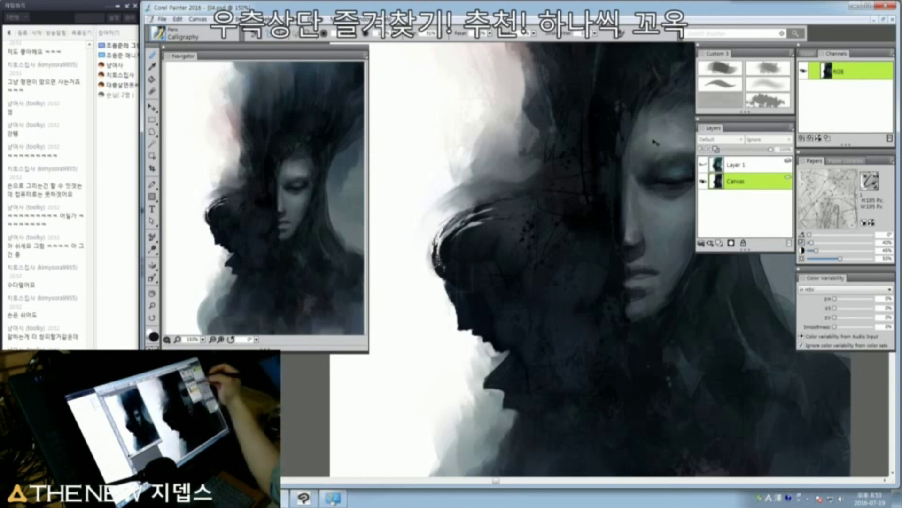
# Step: Try Basic Paper as the paper texture and restore the scratched-line texture
pyautogui.click(875, 188)
pyautogui.click(815, 209)
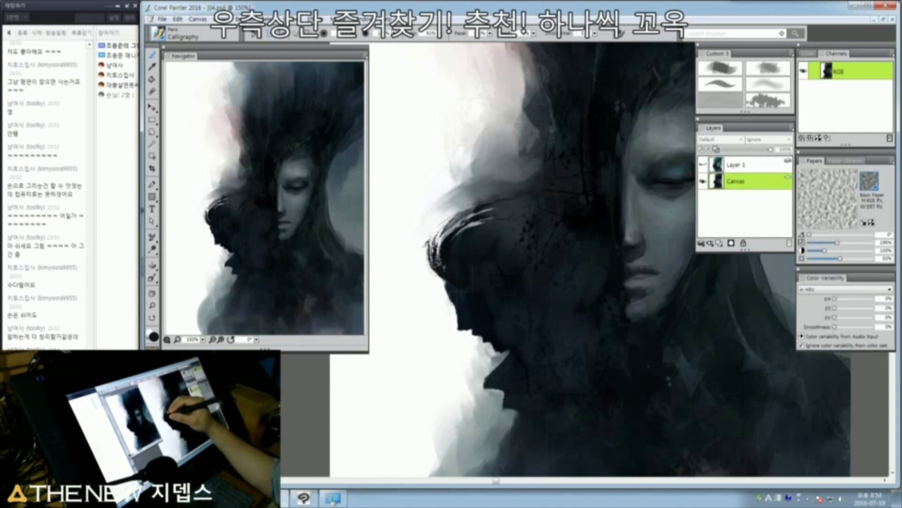
pyautogui.click(868, 188)
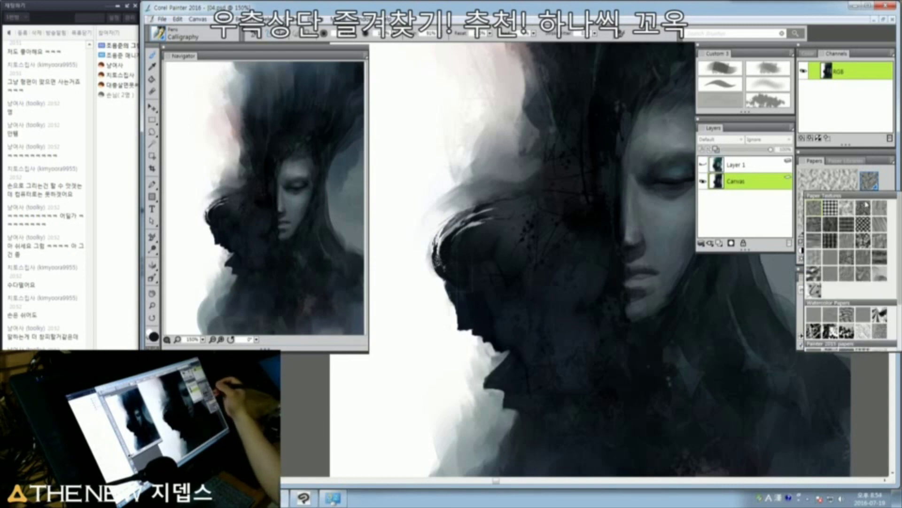
pyautogui.click(817, 291)
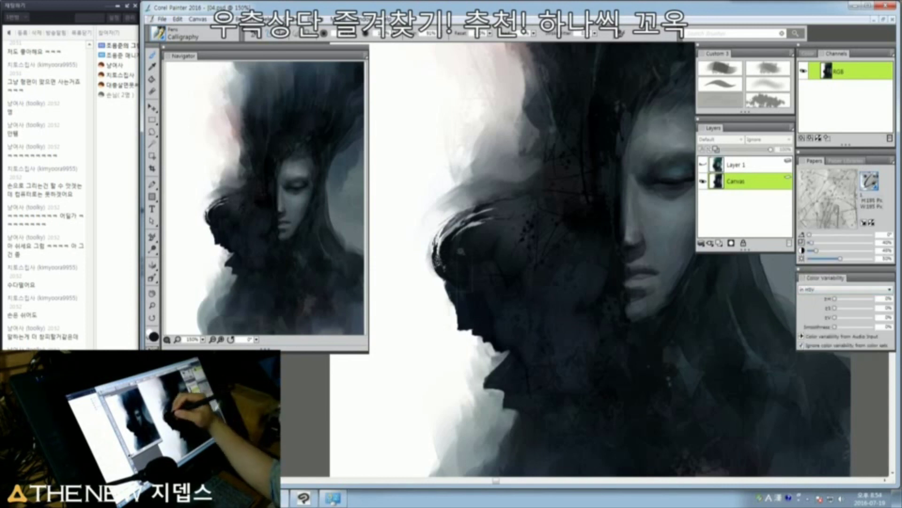
# Step: Switch to the Chunky Oil Pastel and rework the dark figure's forehead edge and the top of its head
pyautogui.hotkey('ctrl', '-')
pyautogui.hotkey('ctrl', '-')
pyautogui.hotkey('ctrl', '+')
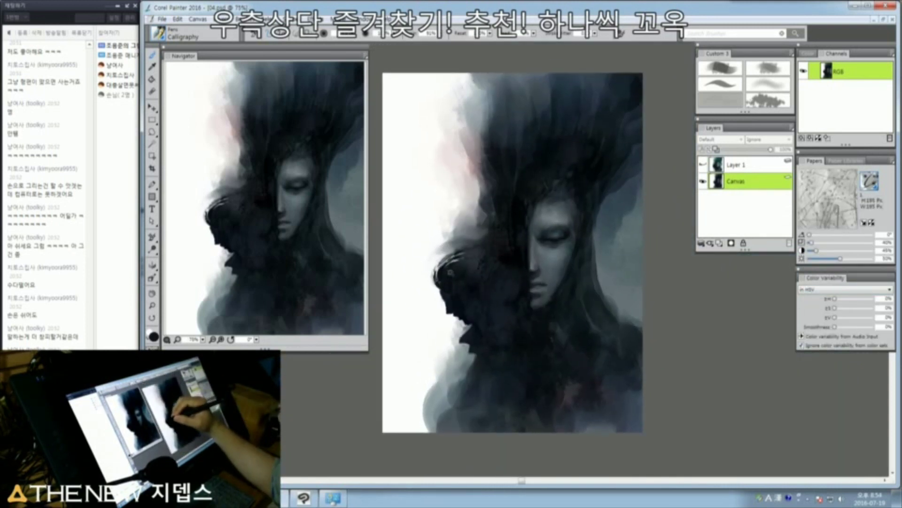
pyautogui.click(767, 71)
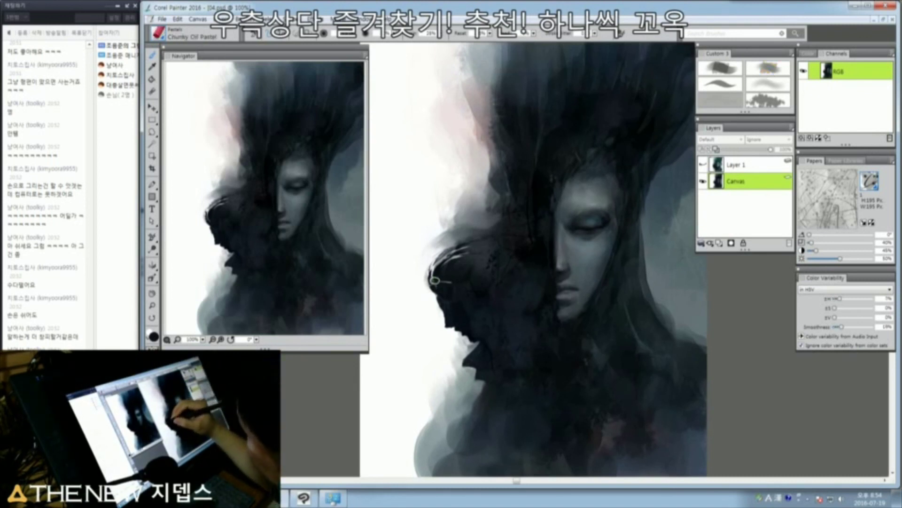
pyautogui.moveTo(436, 286); pyautogui.dragTo(433, 288)
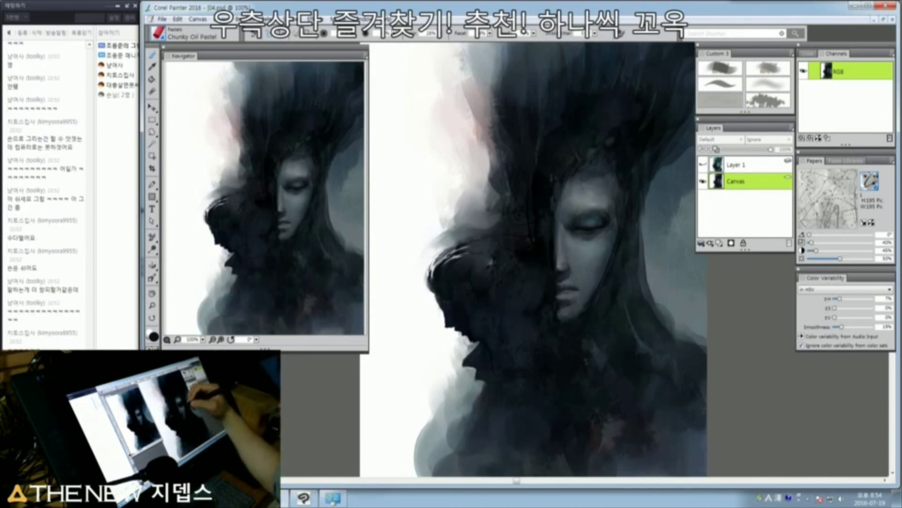
pyautogui.moveTo(500, 258); pyautogui.dragTo(514, 248)
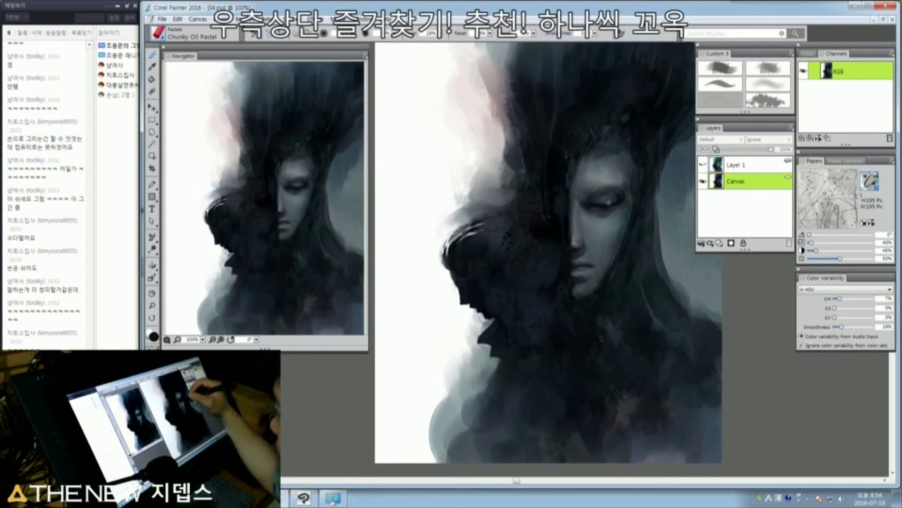
# Step: Try selecting the grey background beside the pale figure's veil by colour with the Magic Wand
pyautogui.moveTo(641, 190); pyautogui.dragTo(542, 226)
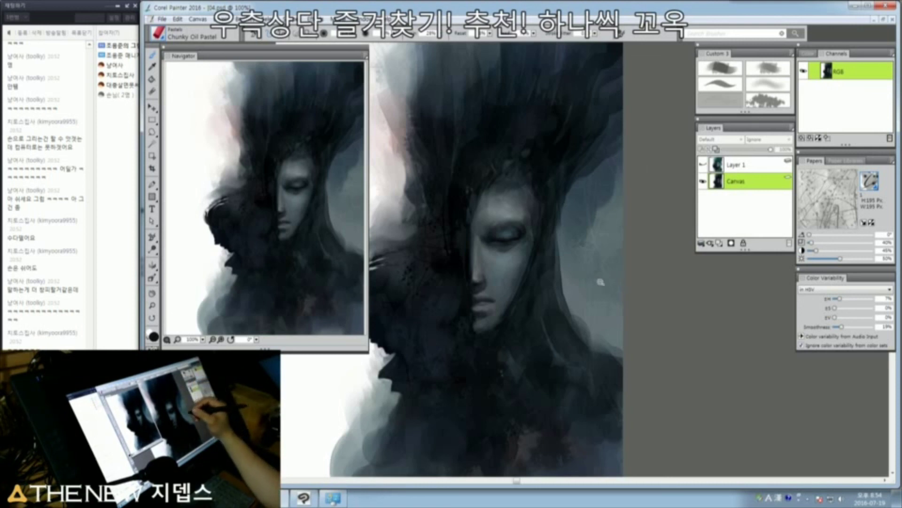
pyautogui.keyDown('alt'); pyautogui.click(600, 282); pyautogui.keyUp('alt')
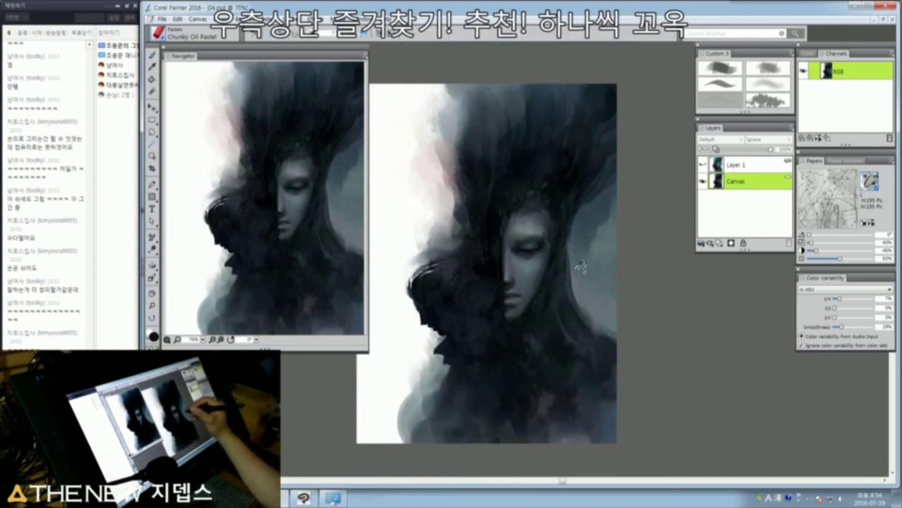
pyautogui.moveTo(583, 265)
pyautogui.mouseDown()
pyautogui.moveTo(597, 301)
pyautogui.moveTo(611, 282)
pyautogui.moveTo(587, 306)
pyautogui.moveTo(606, 324)
pyautogui.mouseUp()
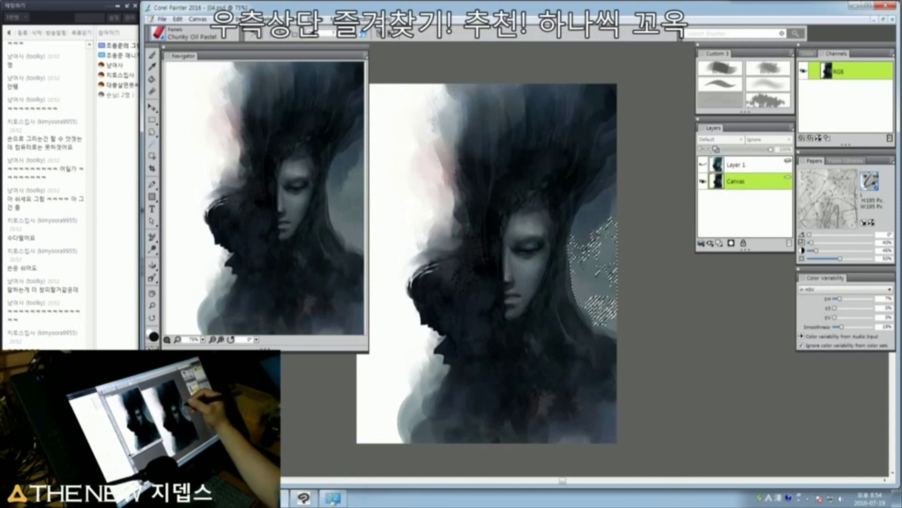
pyautogui.keyDown('shift'); pyautogui.click(591, 221); pyautogui.keyUp('shift')
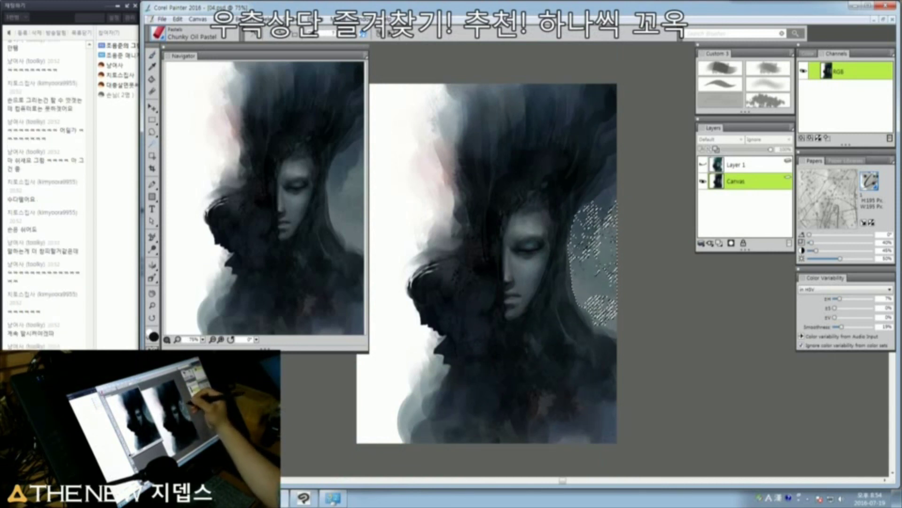
pyautogui.hotkey('ctrl', 'd')
# Step: Enlarge the Chunky Oil Pastel and paint light blue strokes over the grey background beside the pale figure's veil
pyautogui.press('b')
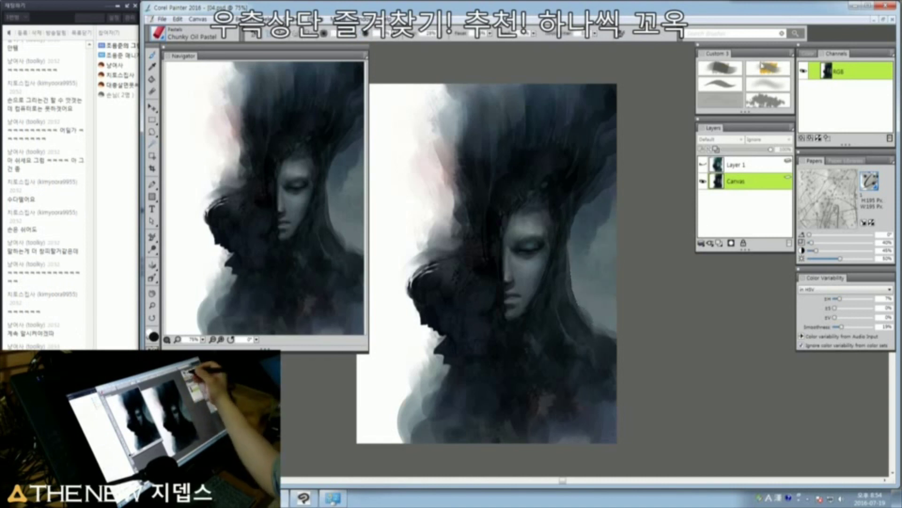
pyautogui.hotkey('ctrl', 'alt', '1')
pyautogui.click(578, 234)
pyautogui.hotkey('ctrl', 'alt', '1')
pyautogui.moveTo(568, 246)
pyautogui.mouseDown()
pyautogui.moveTo(589, 244)
pyautogui.moveTo(583, 251)
pyautogui.mouseUp()
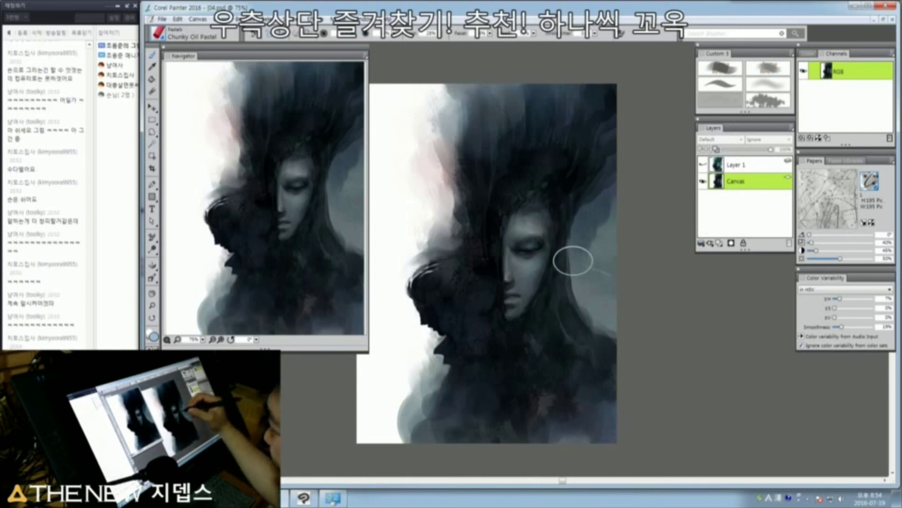
pyautogui.moveTo(594, 241); pyautogui.dragTo(590, 284)
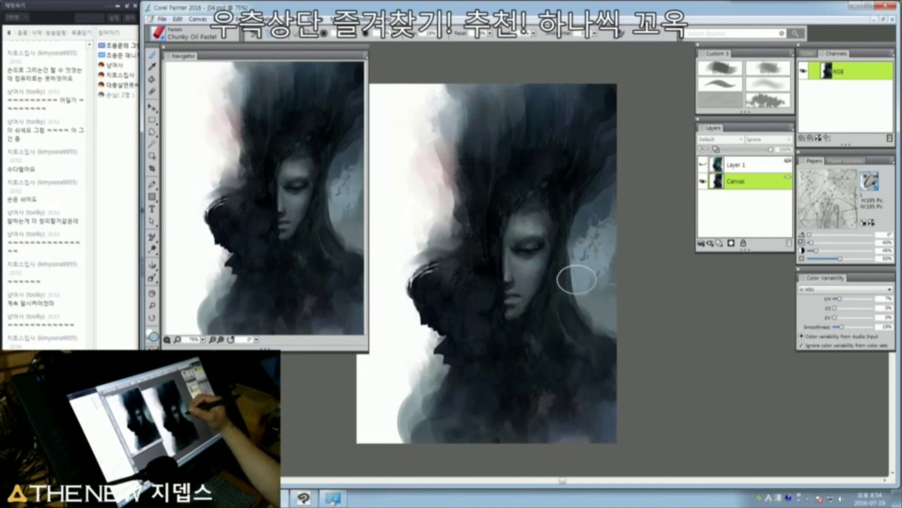
pyautogui.moveTo(611, 211)
pyautogui.mouseDown()
pyautogui.moveTo(595, 270)
pyautogui.moveTo(603, 283)
pyautogui.moveTo(593, 284)
pyautogui.moveTo(615, 301)
pyautogui.moveTo(593, 287)
pyautogui.moveTo(607, 270)
pyautogui.moveTo(616, 295)
pyautogui.moveTo(616, 263)
pyautogui.moveTo(612, 293)
pyautogui.moveTo(592, 272)
pyautogui.mouseUp()
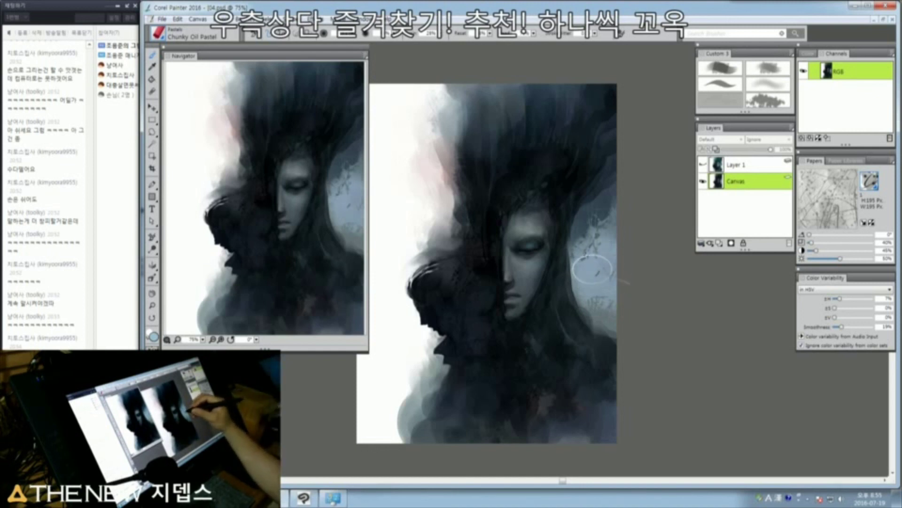
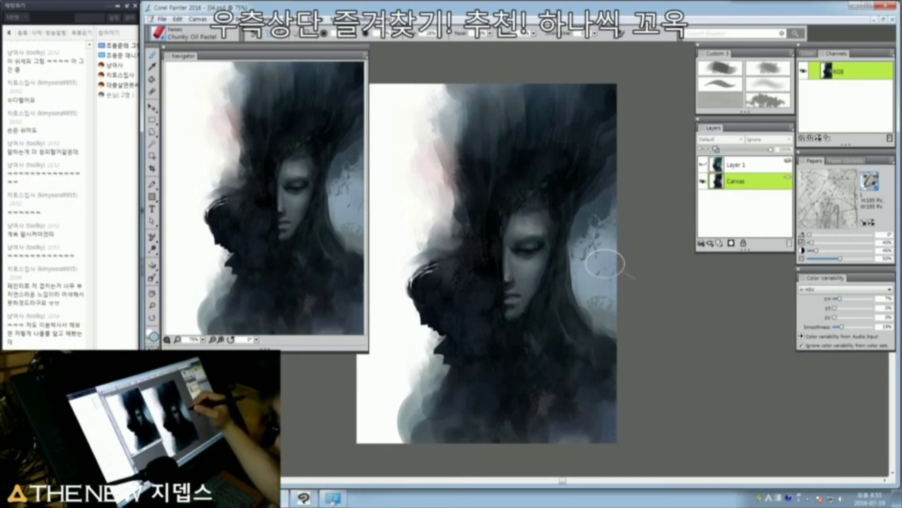
# Step: Try selecting the light blue background beside the pale figure's veil by colour with the Magic Wand
pyautogui.press('w')
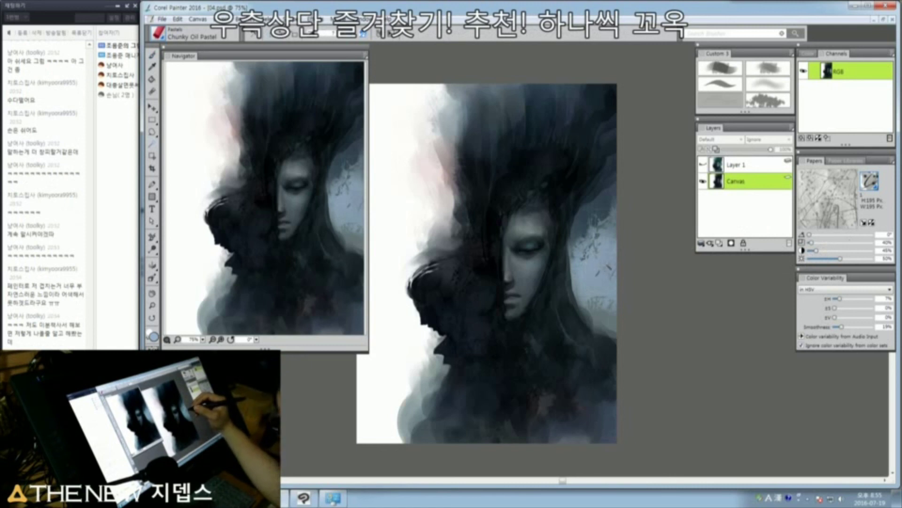
pyautogui.click(604, 267)
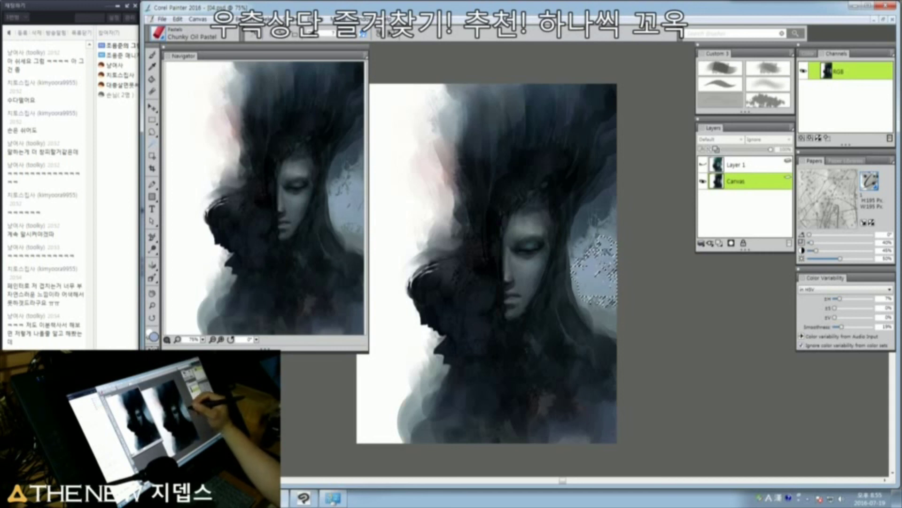
pyautogui.moveTo(611, 282)
pyautogui.mouseDown()
pyautogui.moveTo(578, 270)
pyautogui.moveTo(597, 301)
pyautogui.moveTo(585, 264)
pyautogui.mouseUp()
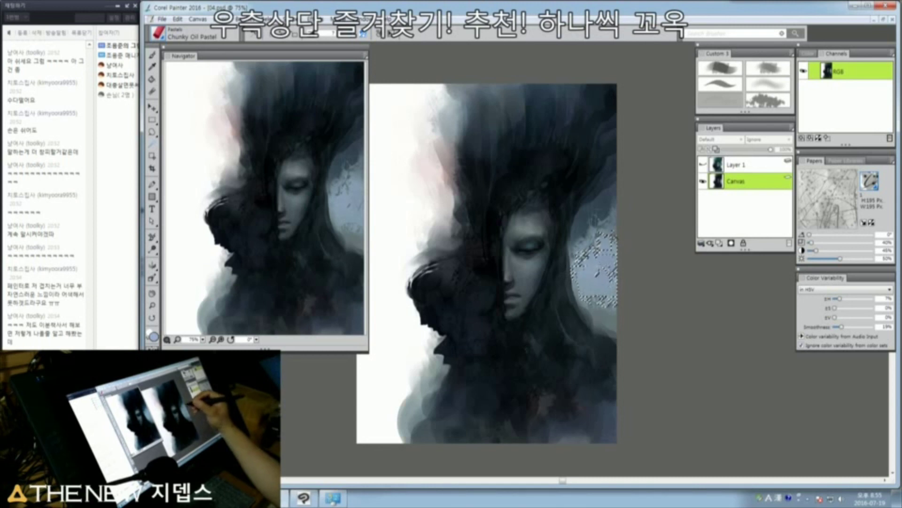
pyautogui.hotkey('ctrl', 'd')
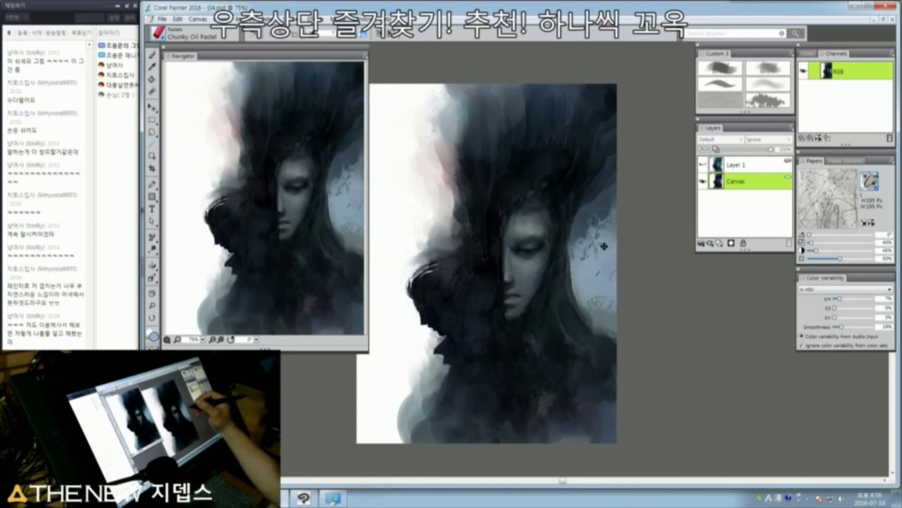
pyautogui.press('b')
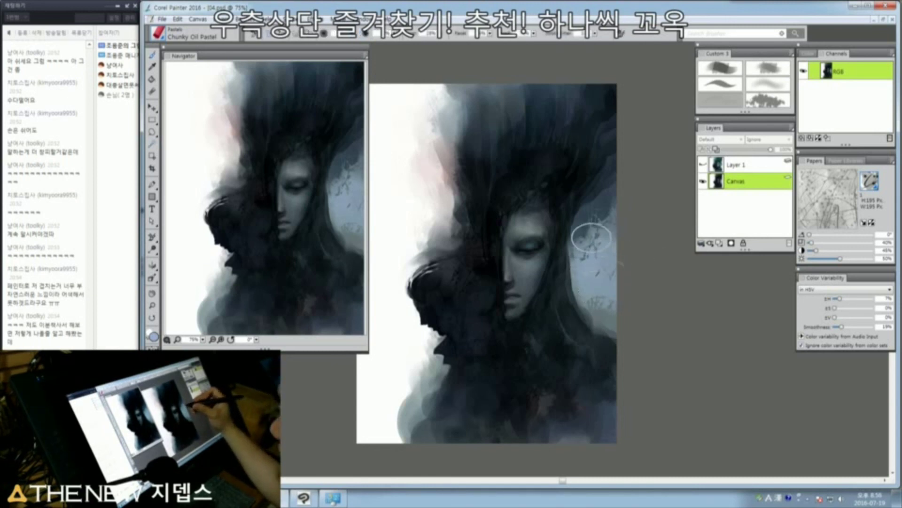
# Step: Choose a paler blue, set the paper contrast to 70%, and paint textured strokes over the background beside the veil
pyautogui.hotkey('ctrl', 'alt', '1')
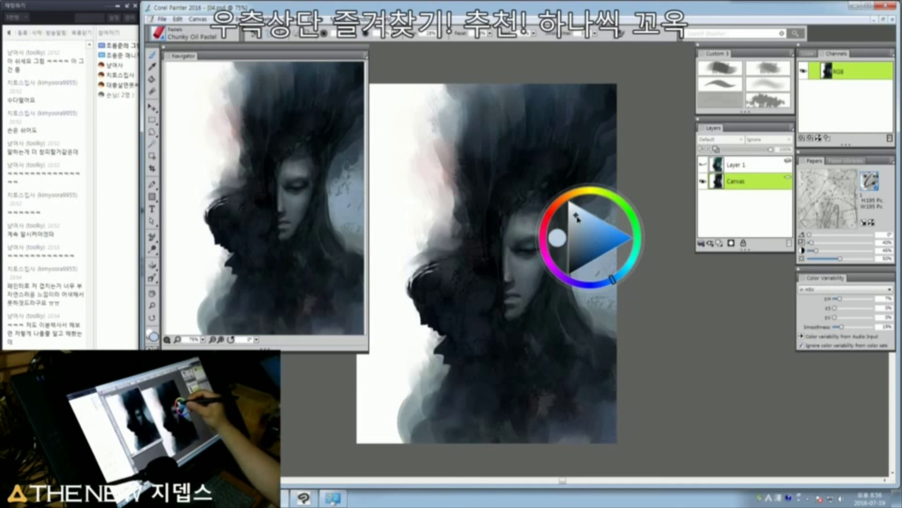
pyautogui.hotkey('ctrl', 'alt', '1')
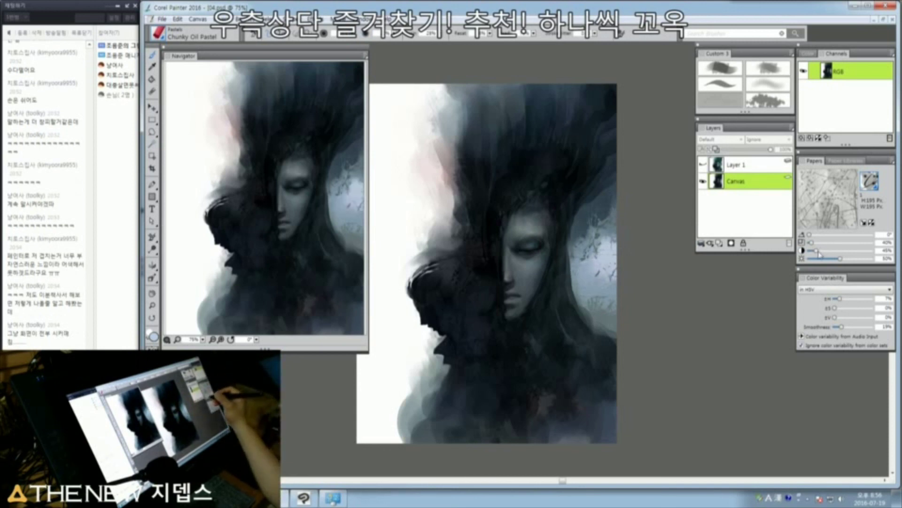
pyautogui.moveTo(817, 251); pyautogui.dragTo(819, 251)
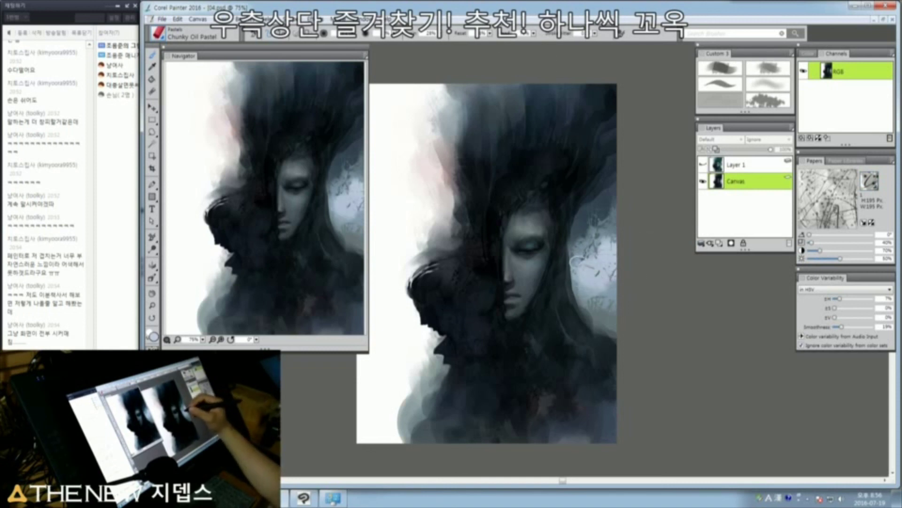
pyautogui.moveTo(589, 242); pyautogui.dragTo(585, 256)
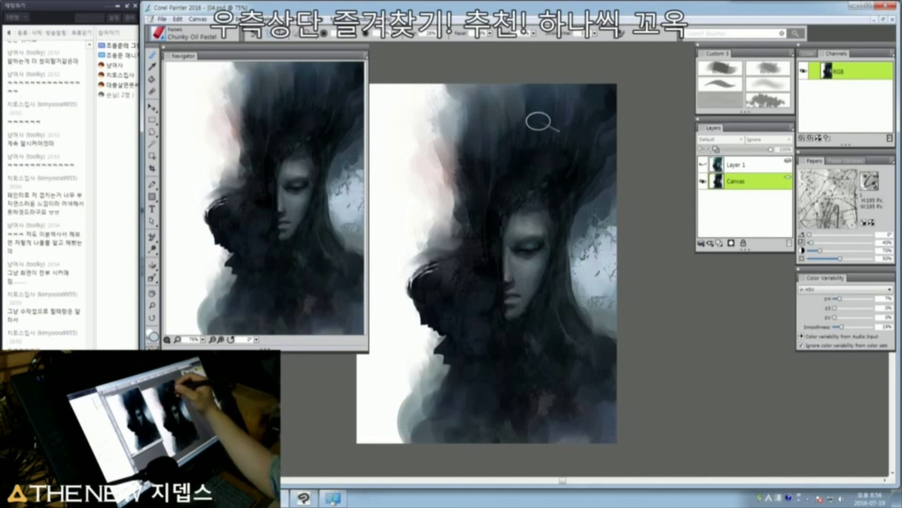
# Step: Try pale pastel strokes across the dark hair and above the pale figure's forehead
pyautogui.moveTo(543, 117); pyautogui.dragTo(515, 144)
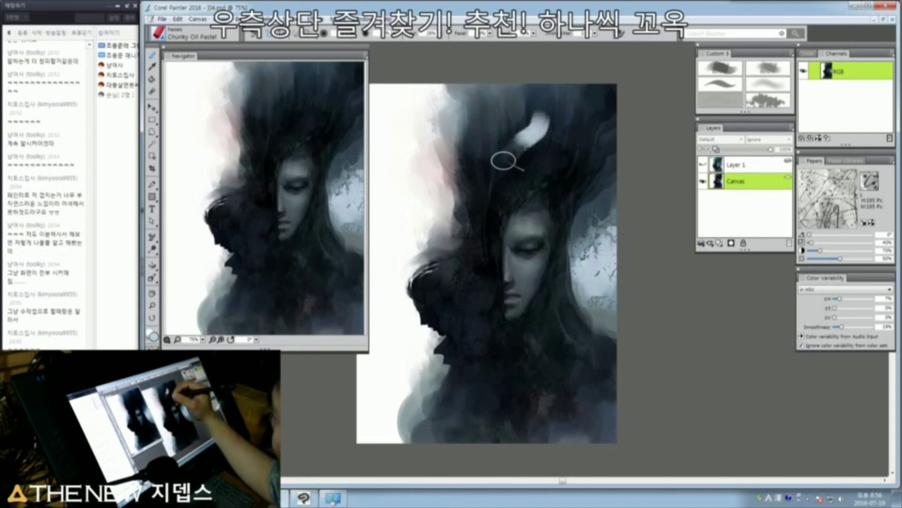
pyautogui.moveTo(496, 174); pyautogui.dragTo(489, 235)
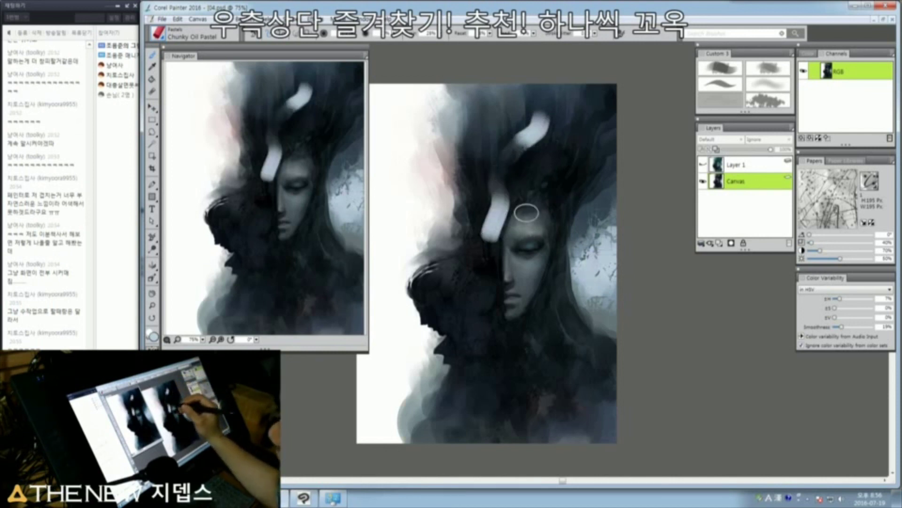
pyautogui.hotkey('ctrl', 'z')
pyautogui.hotkey('ctrl', 'z')
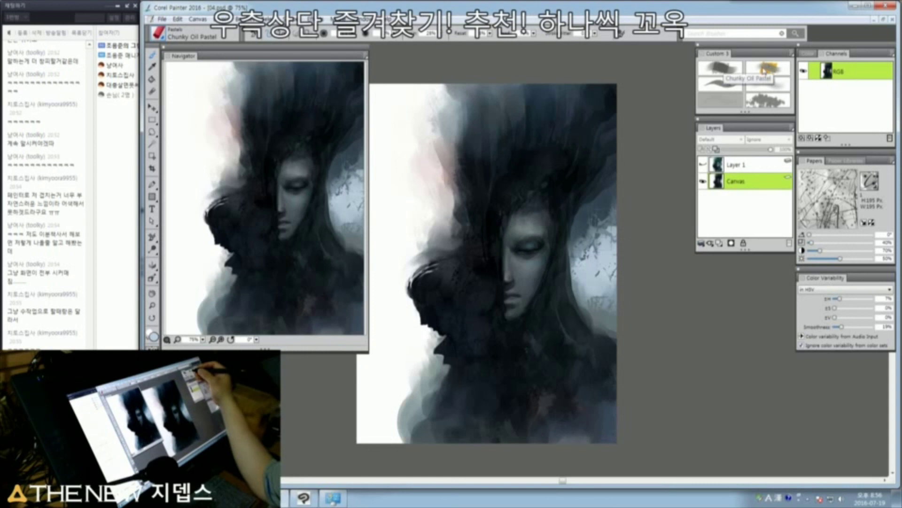
# Step: Switch to the New Simple Water brush and try violet-blue strokes over the light background beside the veil
pyautogui.click(719, 71)
pyautogui.hotkey('ctrl', 'alt', '1')
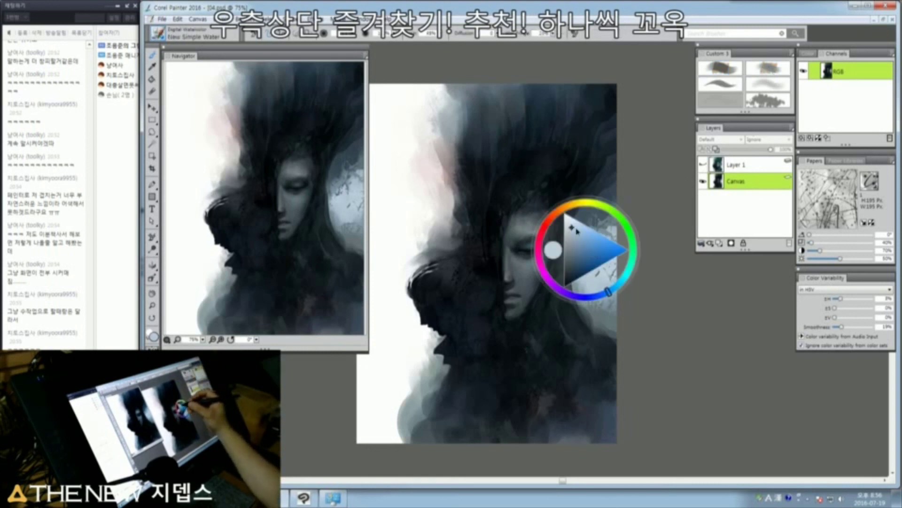
pyautogui.moveTo(608, 292); pyautogui.dragTo(602, 295)
pyautogui.hotkey('ctrl', 'alt', '1')
pyautogui.moveTo(584, 247)
pyautogui.mouseDown()
pyautogui.moveTo(598, 246)
pyautogui.moveTo(578, 264)
pyautogui.moveTo(599, 219)
pyautogui.mouseUp()
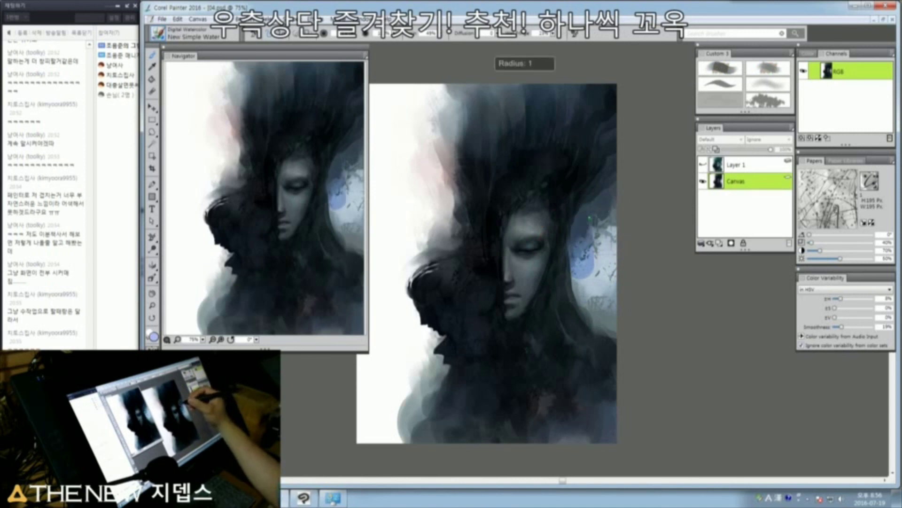
pyautogui.hotkey('ctrl', 'alt', '1')
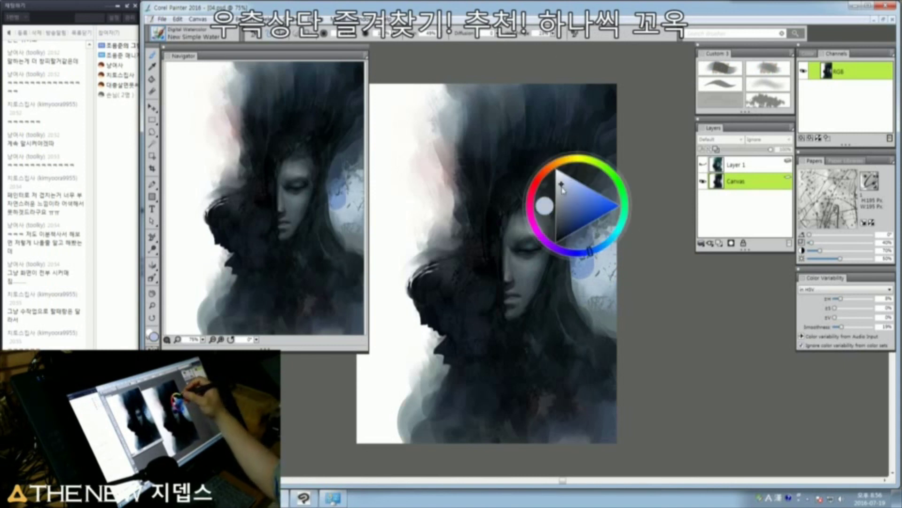
pyautogui.hotkey('ctrl', 'alt', '1')
pyautogui.moveTo(591, 264)
pyautogui.mouseDown()
pyautogui.moveTo(590, 233)
pyautogui.moveTo(591, 280)
pyautogui.moveTo(606, 232)
pyautogui.mouseUp()
pyautogui.hotkey('ctrl', 'z')
# Step: Choose a pale, less saturated blue and wash it over the background along the veil, from the hair down to the shoulder
pyautogui.hotkey('ctrl', 'alt', '1')
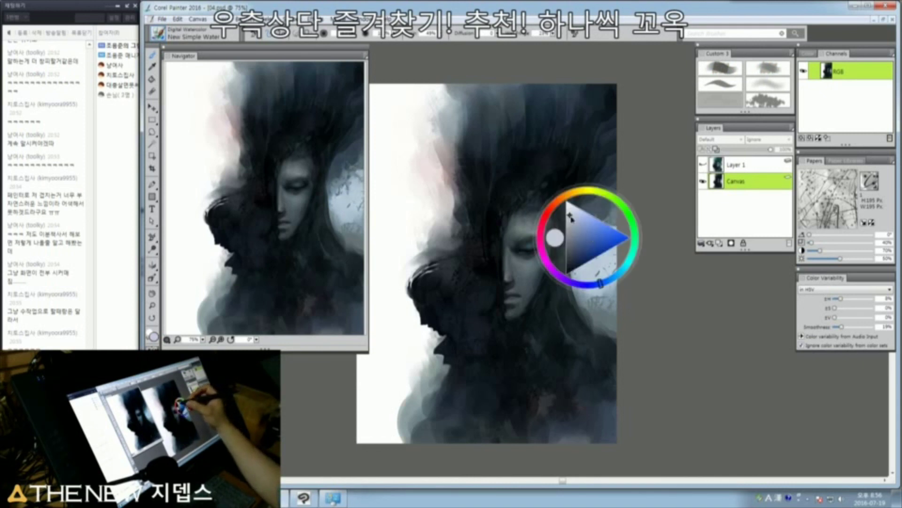
pyautogui.click(573, 240)
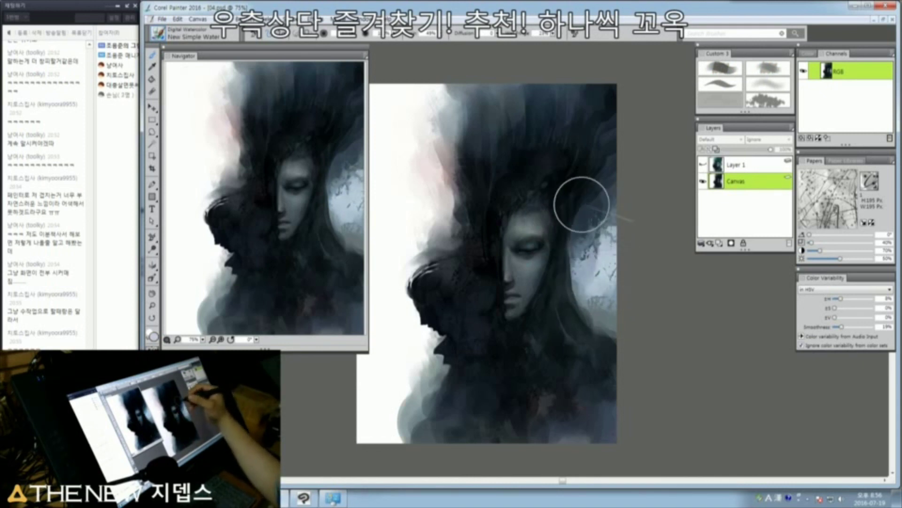
pyautogui.moveTo(591, 191)
pyautogui.mouseDown()
pyautogui.moveTo(614, 236)
pyautogui.moveTo(599, 270)
pyautogui.moveTo(597, 330)
pyautogui.moveTo(587, 302)
pyautogui.moveTo(603, 307)
pyautogui.moveTo(608, 336)
pyautogui.moveTo(611, 292)
pyautogui.moveTo(599, 317)
pyautogui.moveTo(618, 329)
pyautogui.moveTo(613, 312)
pyautogui.moveTo(613, 338)
pyautogui.mouseUp()
# Step: Try selecting the lower background above the pale figure's shoulder by colour with the Magic Wand
pyautogui.press('w')
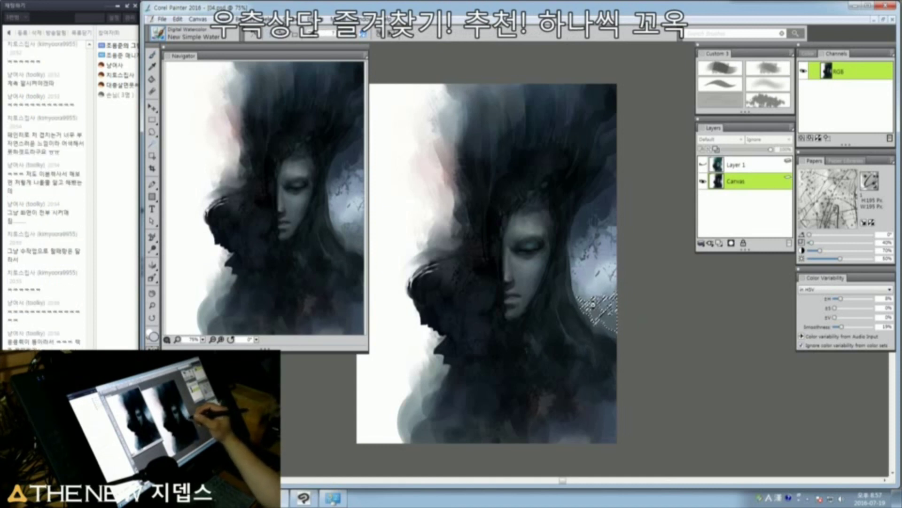
pyautogui.keyDown('shift'); pyautogui.click(613, 293); pyautogui.keyUp('shift')
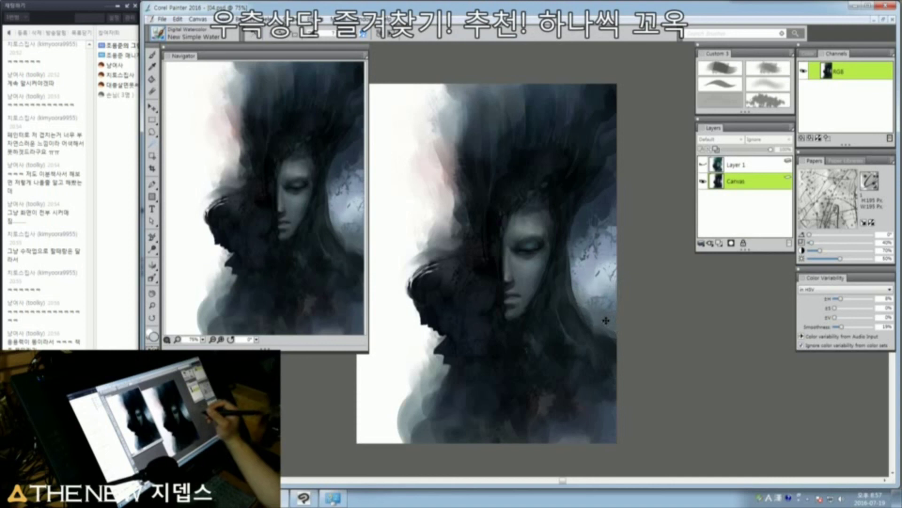
# Step: Switch to the Chunky Oil Pastel and paint a white cloud beside the veil, just above the pale figure's shoulder
pyautogui.click(773, 69)
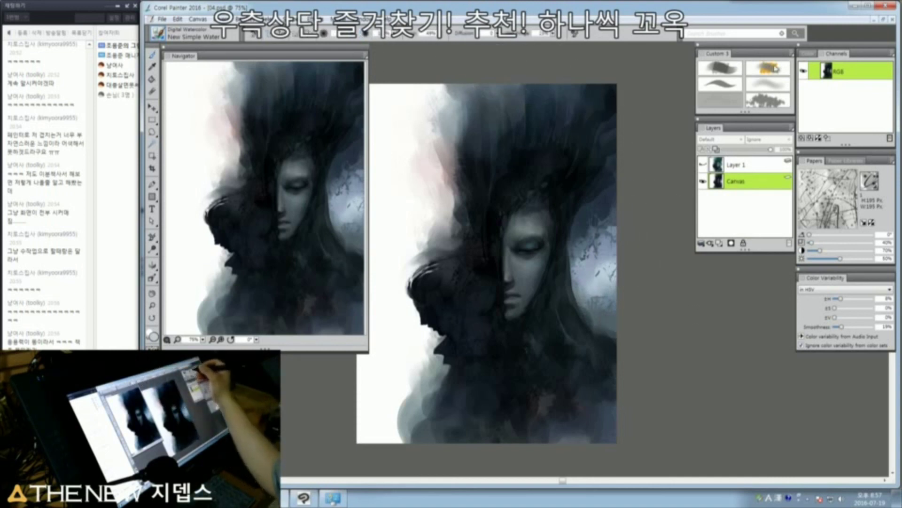
pyautogui.click(775, 91)
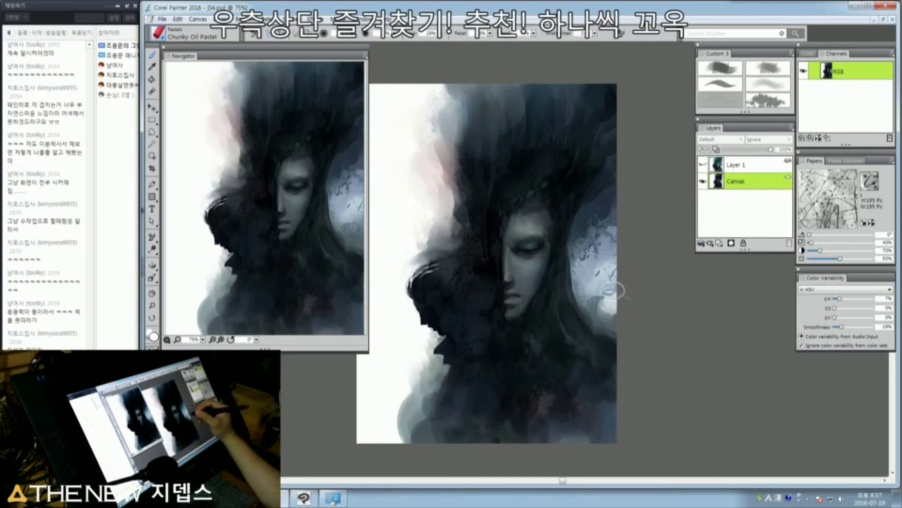
pyautogui.moveTo(600, 305)
pyautogui.mouseDown()
pyautogui.moveTo(598, 317)
pyautogui.moveTo(598, 291)
pyautogui.mouseUp()
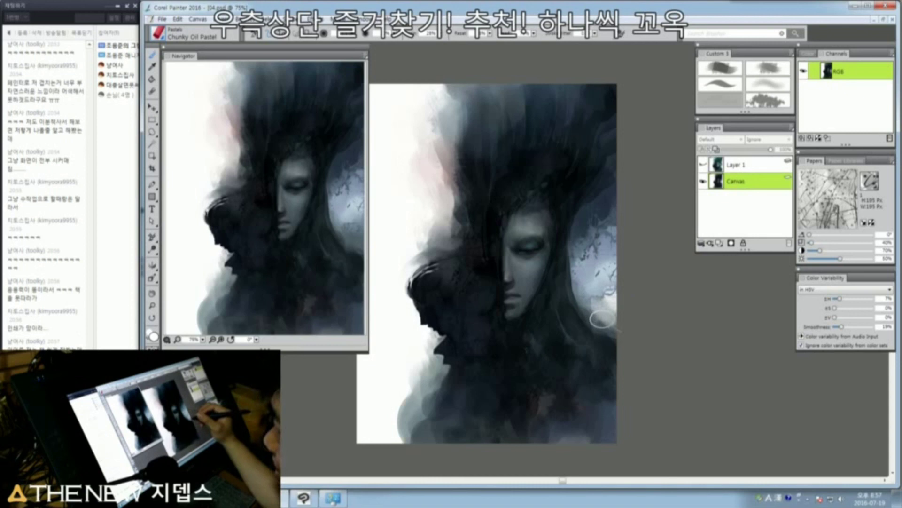
pyautogui.moveTo(602, 318); pyautogui.dragTo(593, 308)
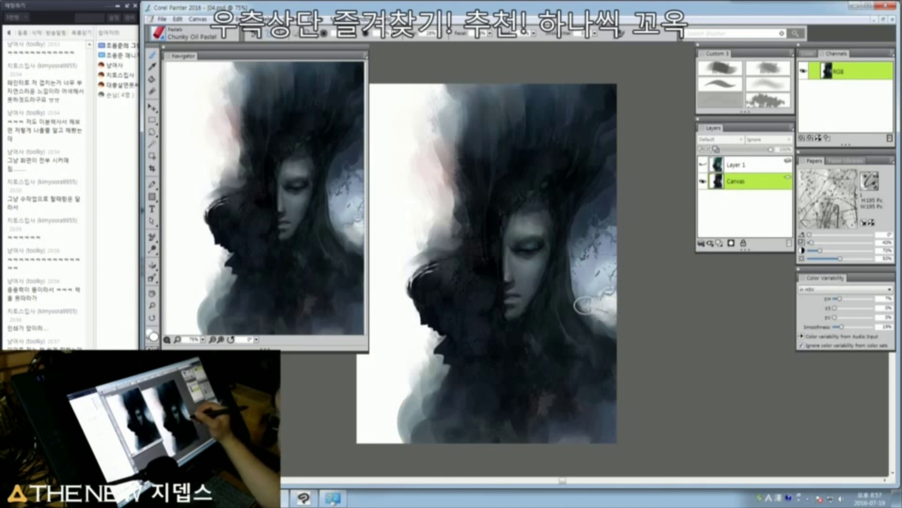
pyautogui.moveTo(595, 319); pyautogui.dragTo(623, 325)
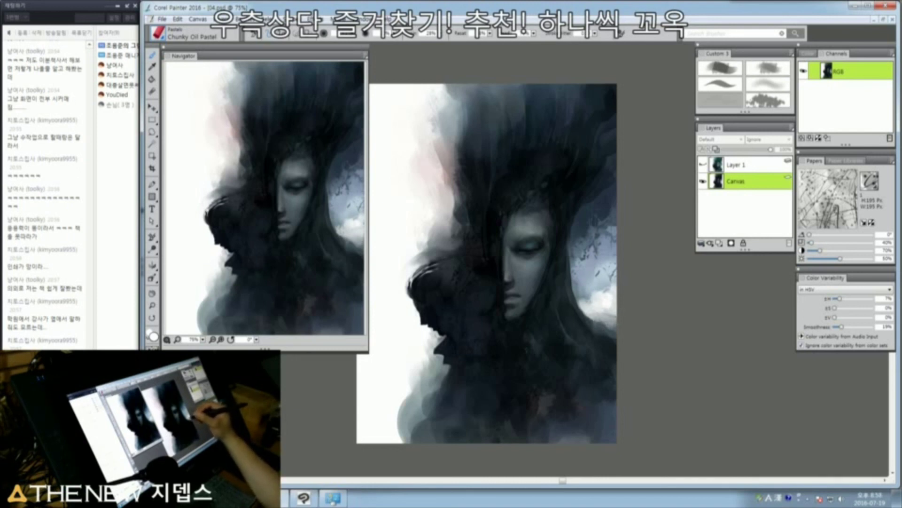
pyautogui.moveTo(596, 309); pyautogui.dragTo(609, 310)
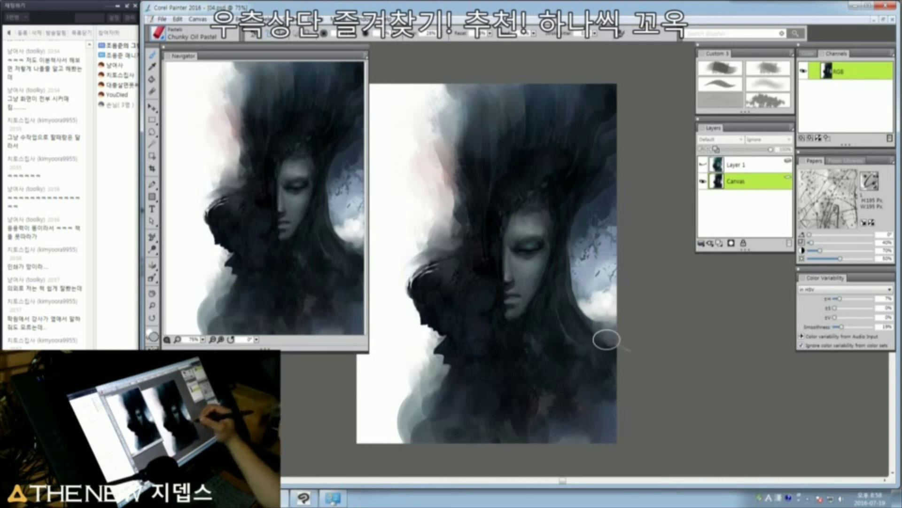
pyautogui.moveTo(615, 325); pyautogui.dragTo(600, 330)
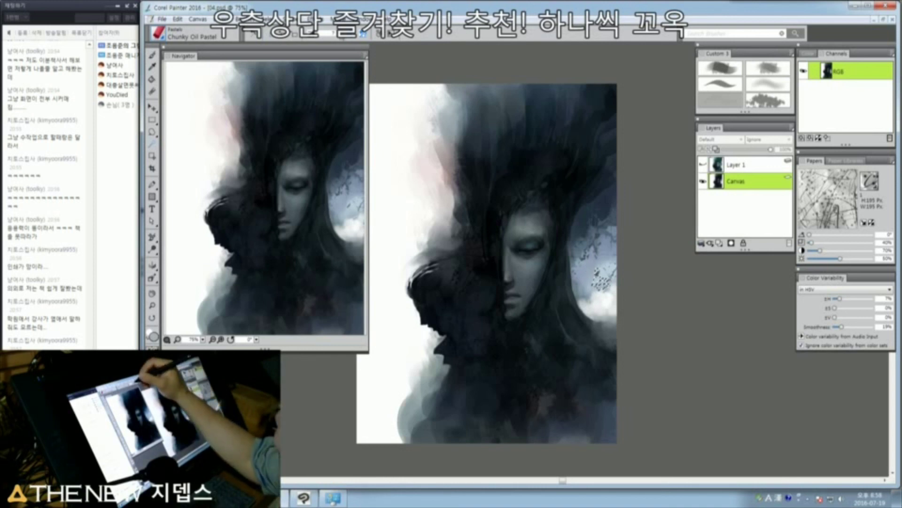
# Step: Try selecting the textured blue sky above the white cloud with the Magic Wand
pyautogui.moveTo(604, 278); pyautogui.dragTo(593, 293)
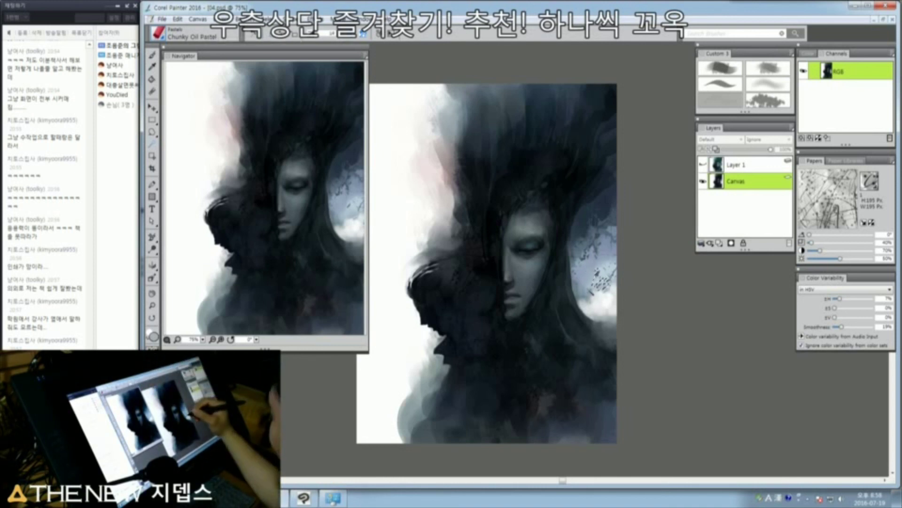
pyautogui.click(596, 287)
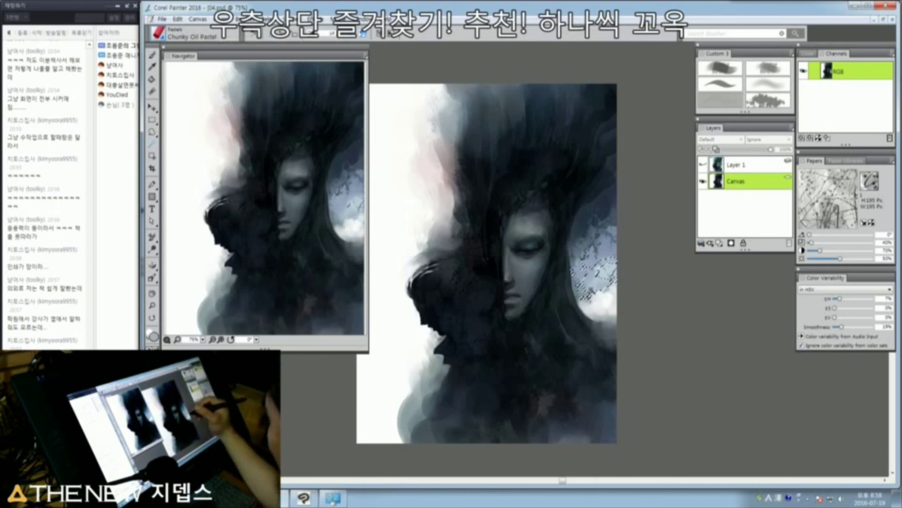
pyautogui.moveTo(602, 263)
pyautogui.mouseDown()
pyautogui.moveTo(583, 296)
pyautogui.moveTo(592, 240)
pyautogui.moveTo(578, 292)
pyautogui.moveTo(606, 240)
pyautogui.mouseUp()
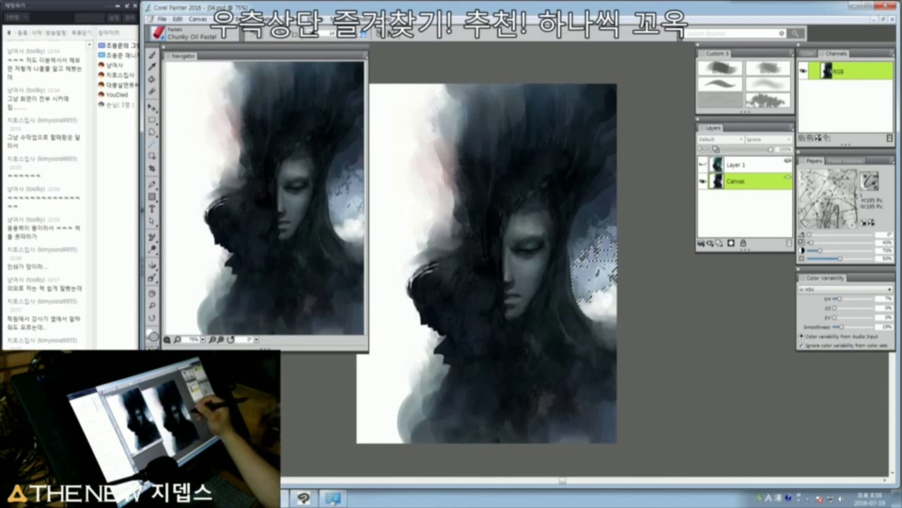
pyautogui.hotkey('ctrl', 'd')
pyautogui.press('b')
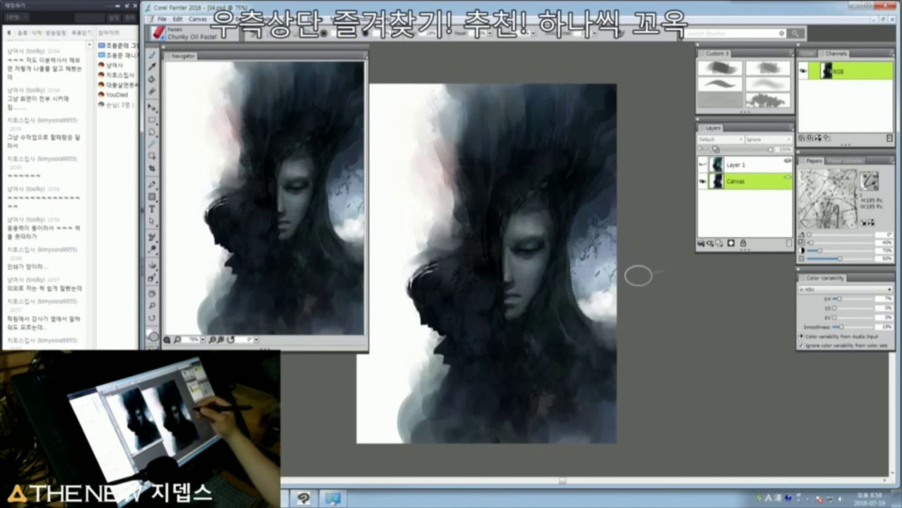
# Step: Switch to New Simple Water and darken the sky above the cloud with muted grey-blue, defining the cloud's upper edge
pyautogui.hotkey('ctrl', 'alt', '1')
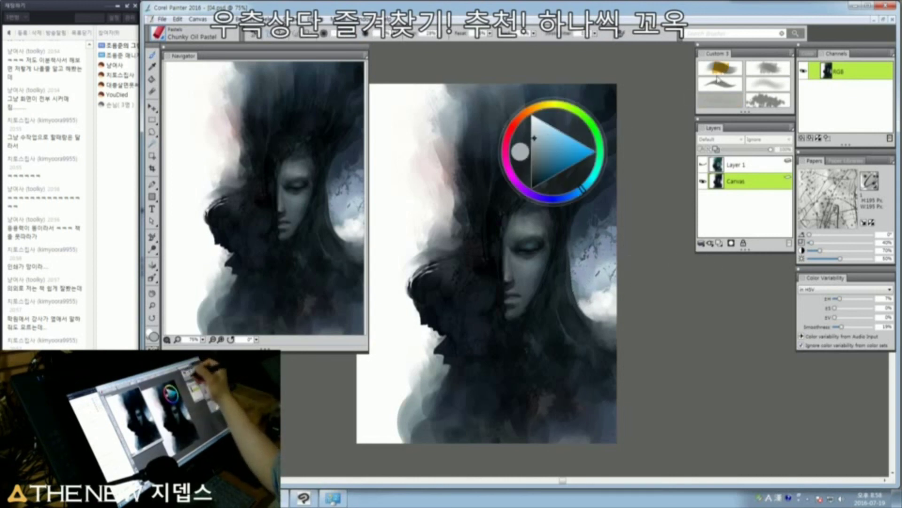
pyautogui.click(761, 101)
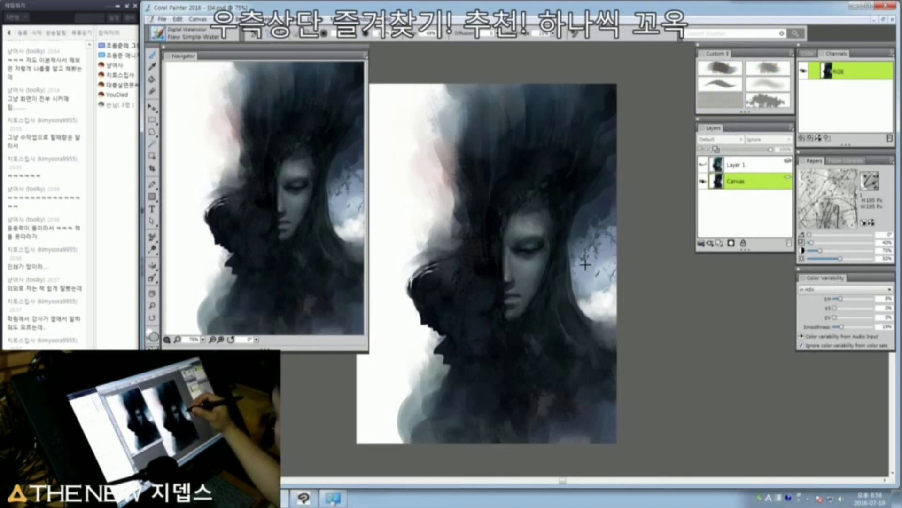
pyautogui.moveTo(583, 299)
pyautogui.mouseDown()
pyautogui.moveTo(599, 280)
pyautogui.moveTo(600, 259)
pyautogui.moveTo(598, 281)
pyautogui.moveTo(590, 262)
pyautogui.moveTo(591, 277)
pyautogui.moveTo(604, 257)
pyautogui.moveTo(616, 277)
pyautogui.moveTo(613, 255)
pyautogui.moveTo(602, 287)
pyautogui.mouseUp()
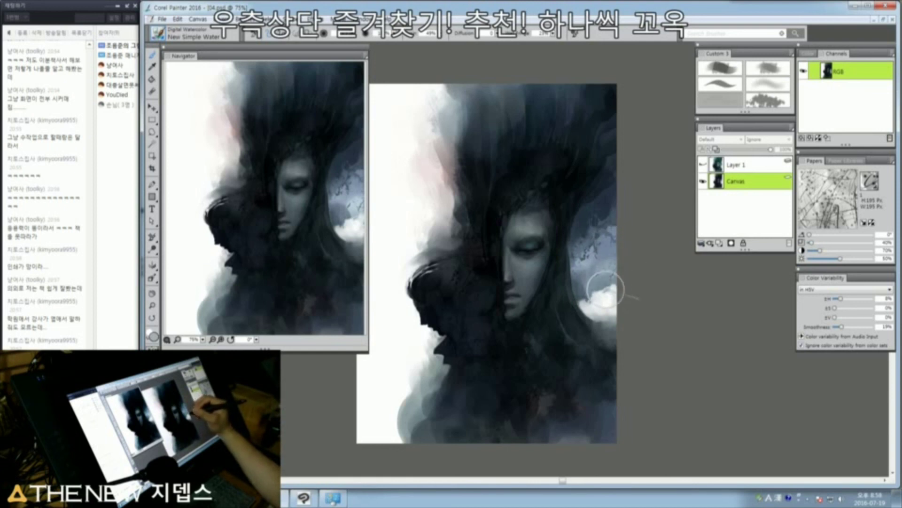
pyautogui.moveTo(617, 281)
pyautogui.mouseDown()
pyautogui.moveTo(626, 256)
pyautogui.moveTo(610, 276)
pyautogui.mouseUp()
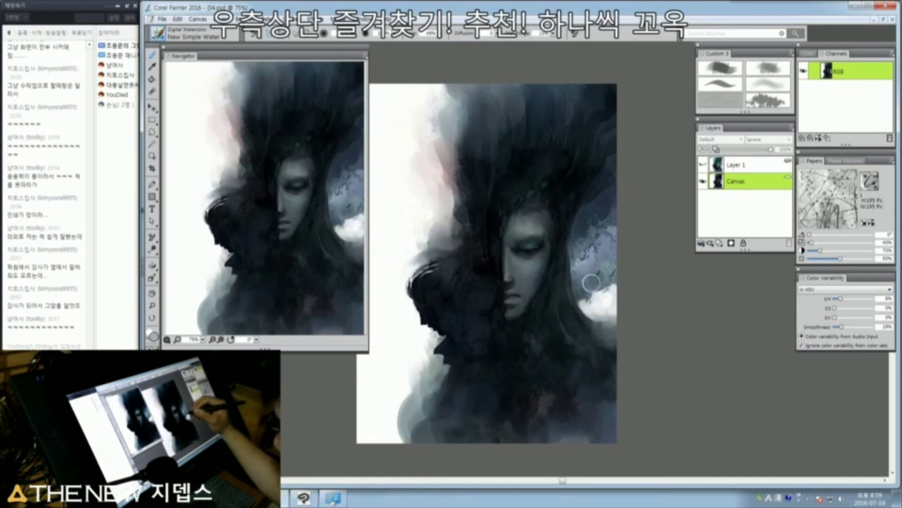
# Step: Try selecting the darkened sky between the veil and the cloud by colour with the Magic Wand
pyautogui.press('w')
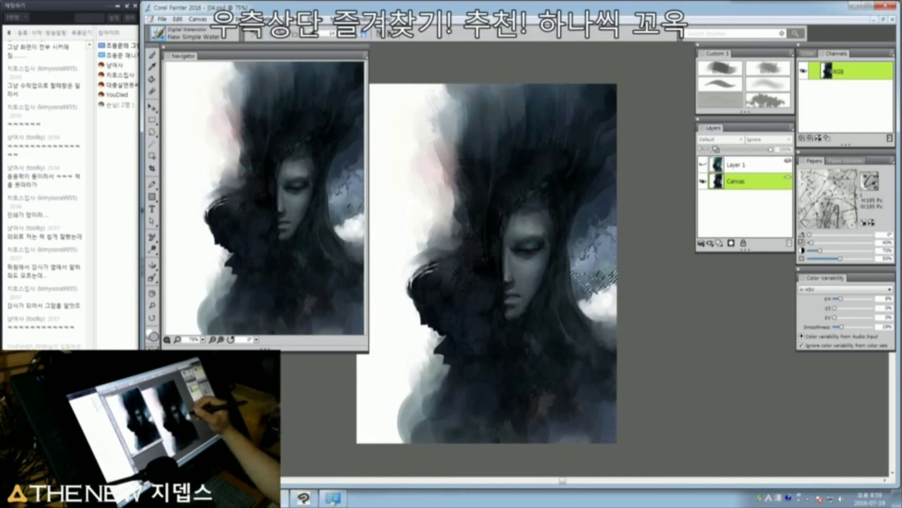
pyautogui.moveTo(597, 277); pyautogui.dragTo(594, 245)
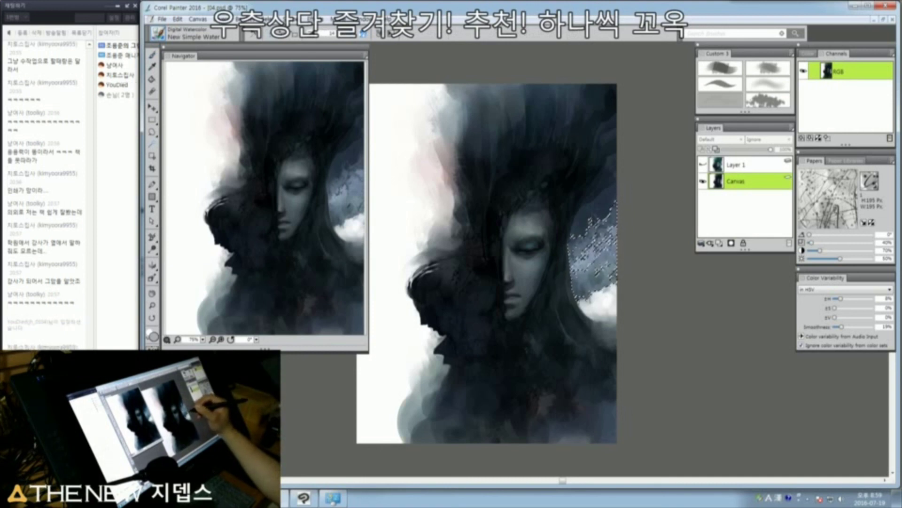
pyautogui.hotkey('ctrl', 'd')
pyautogui.press('b')
pyautogui.click(596, 276)
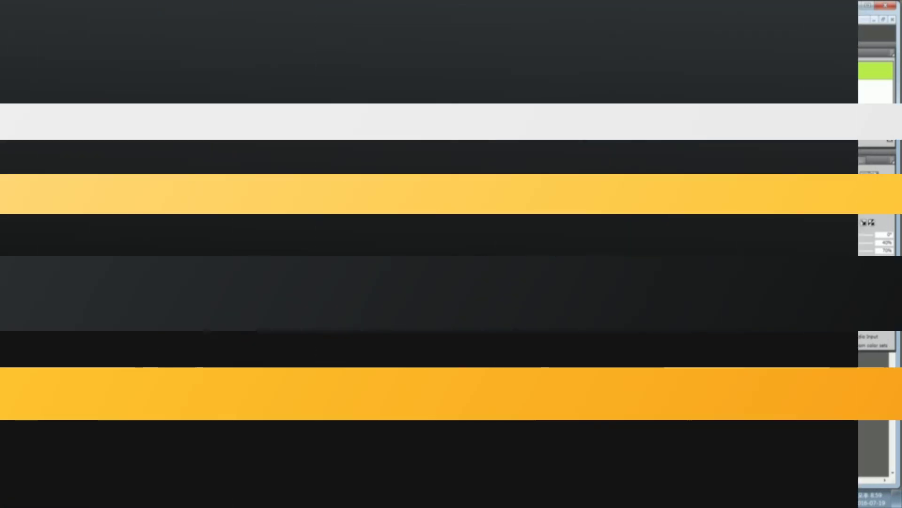